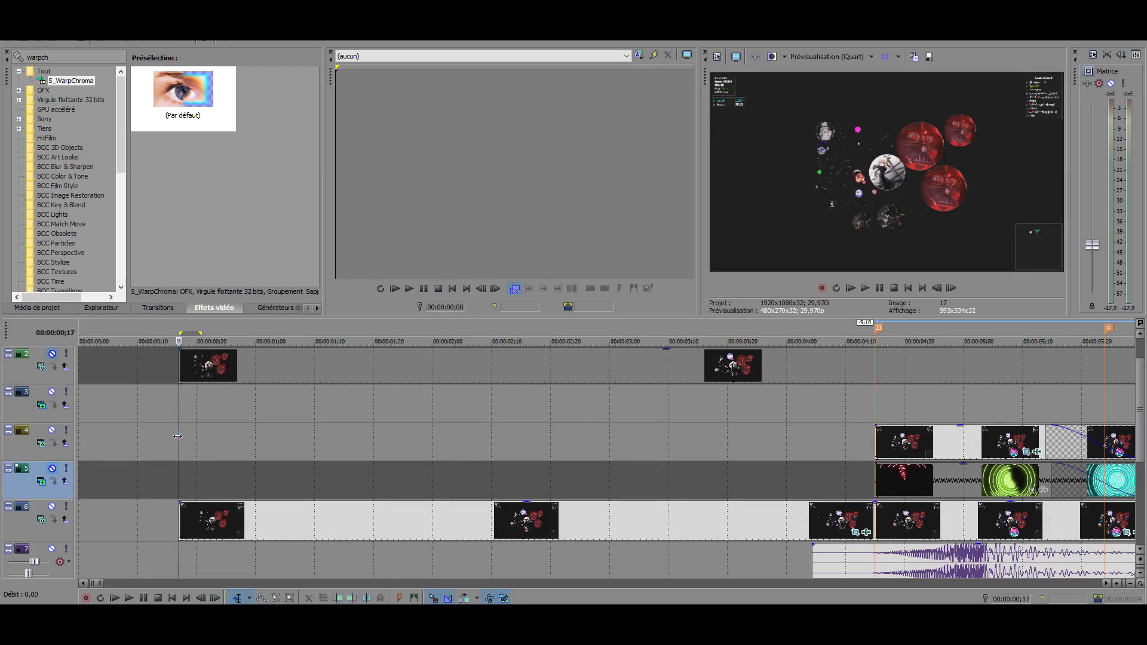
Step: Crop the first bubble clip inward in Pan/Crop to 1440×810 so it fills the preview
left_click(856, 531)
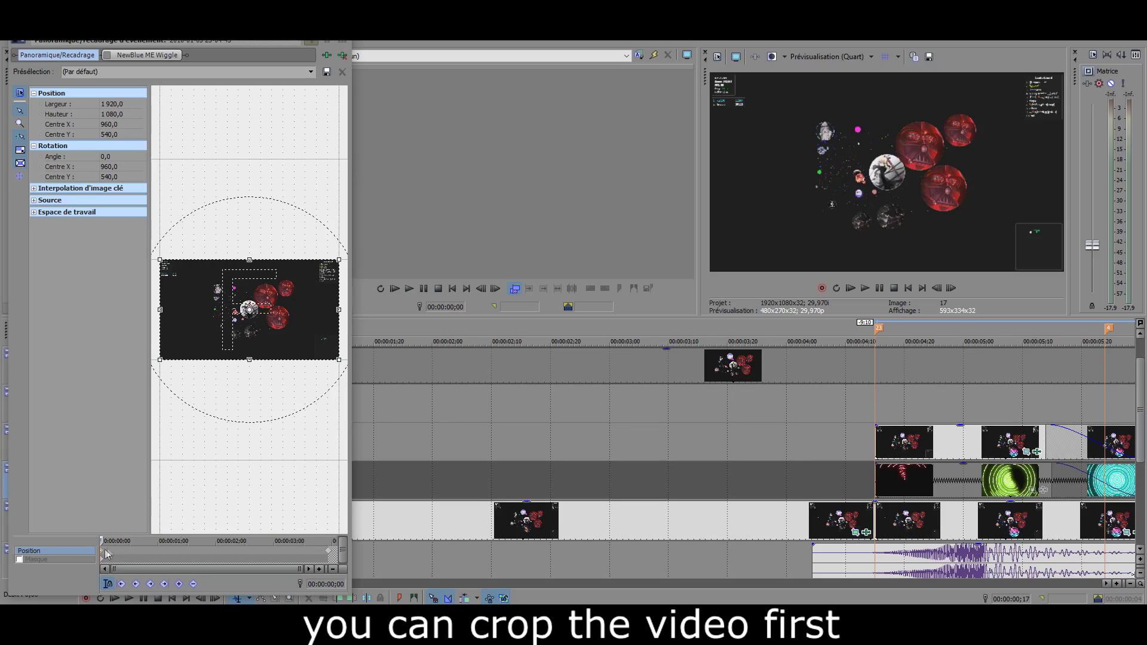
left_click_drag(158, 362, 183, 347)
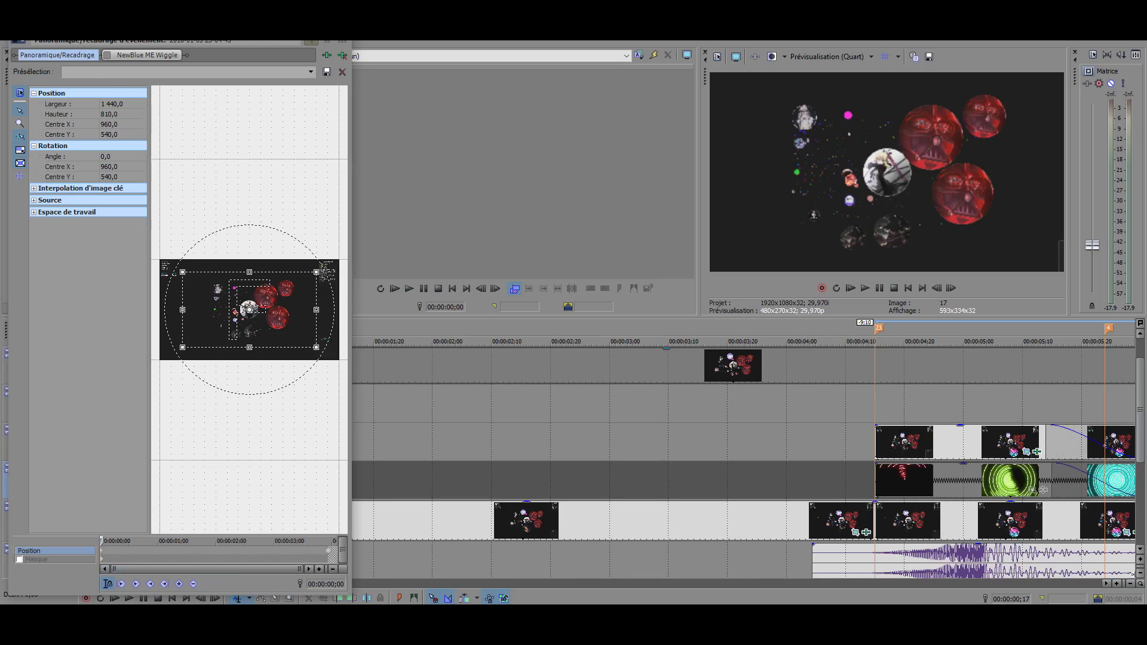
left_click(342, 41)
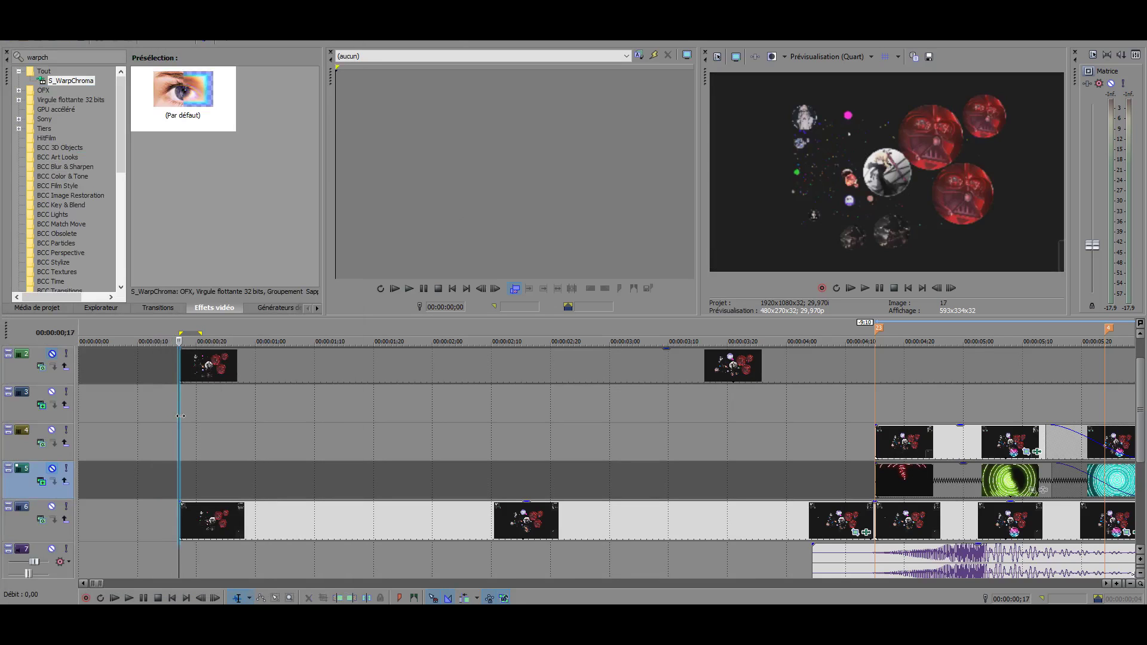
left_click(53, 354)
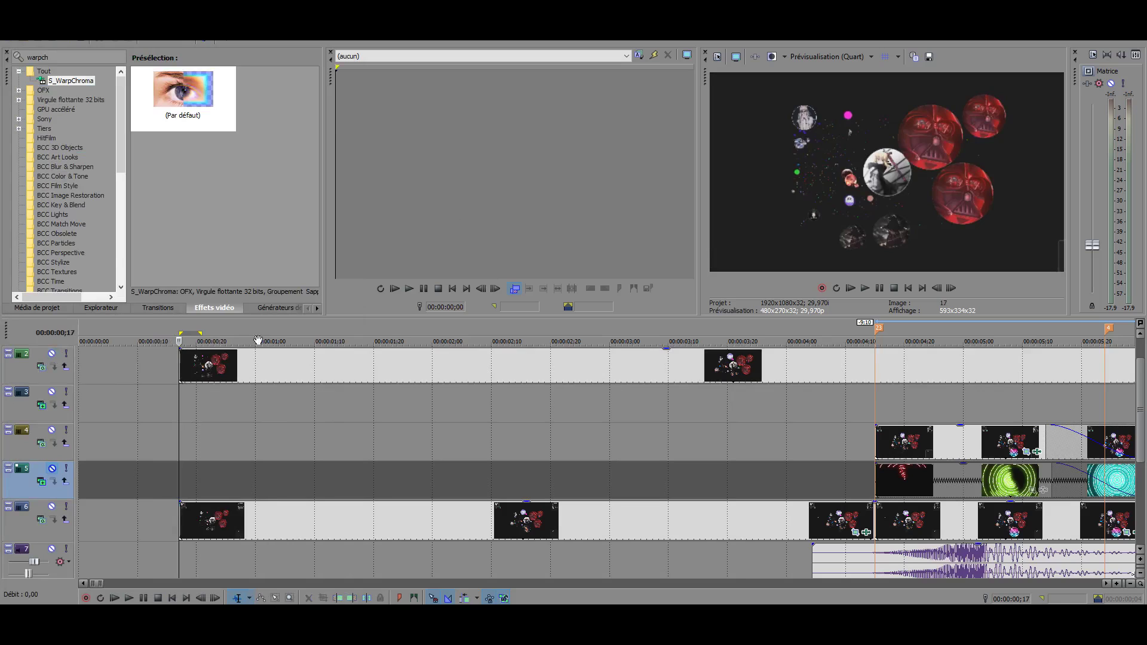
scroll(442, 482, "down", 2)
scroll(194, 458, "down", 2)
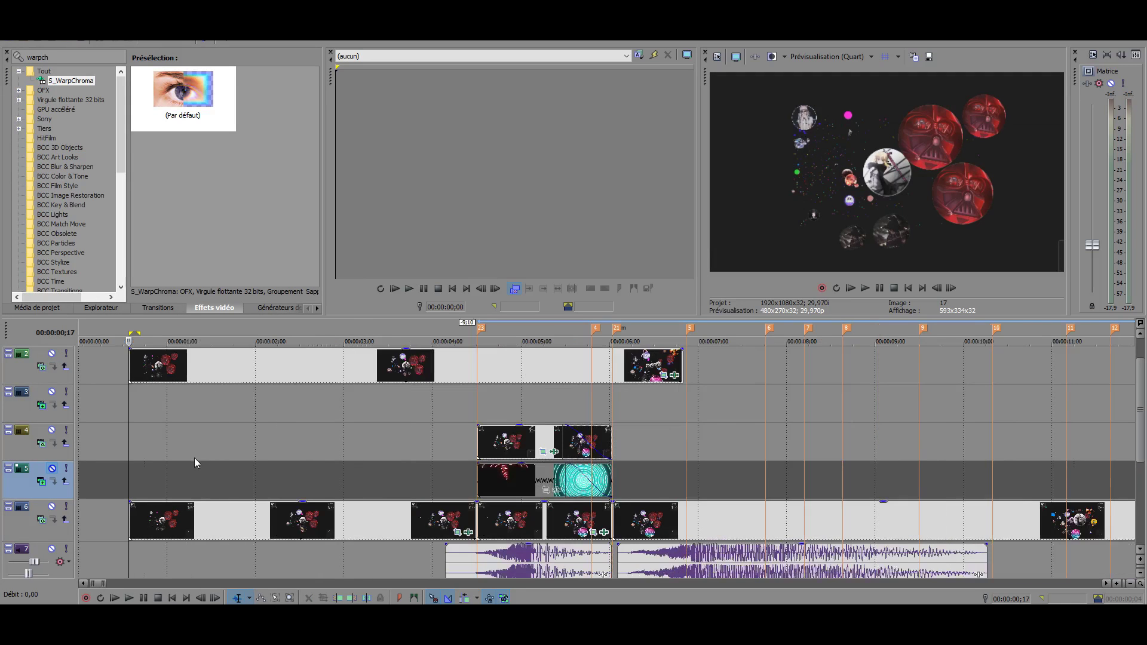
left_click(168, 519)
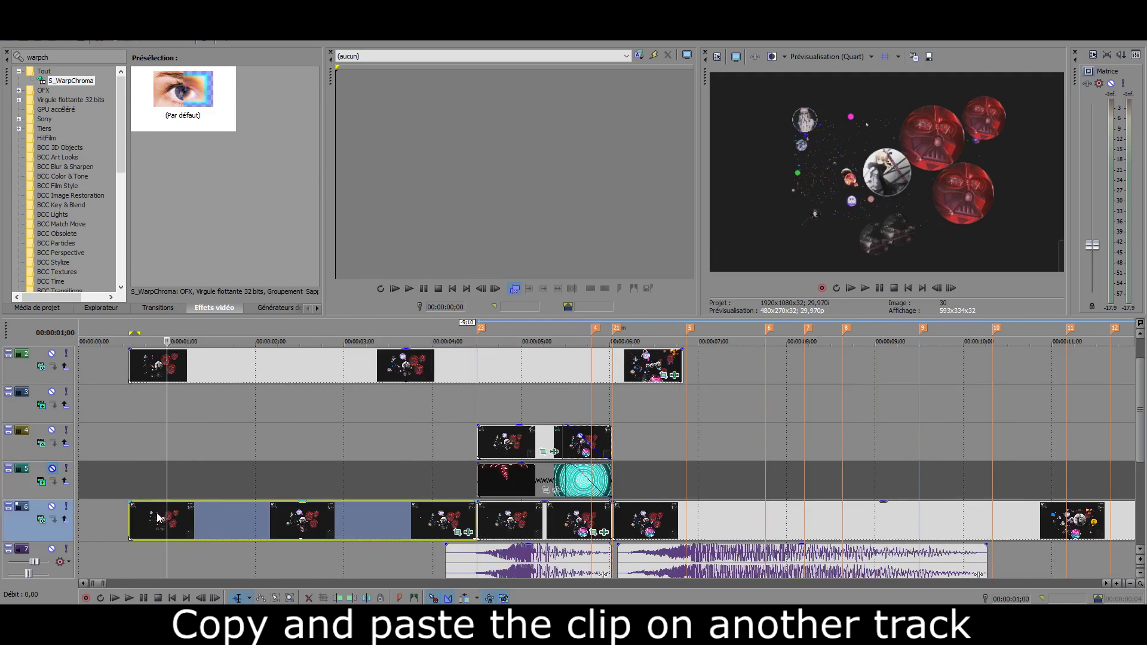
right_click(159, 512)
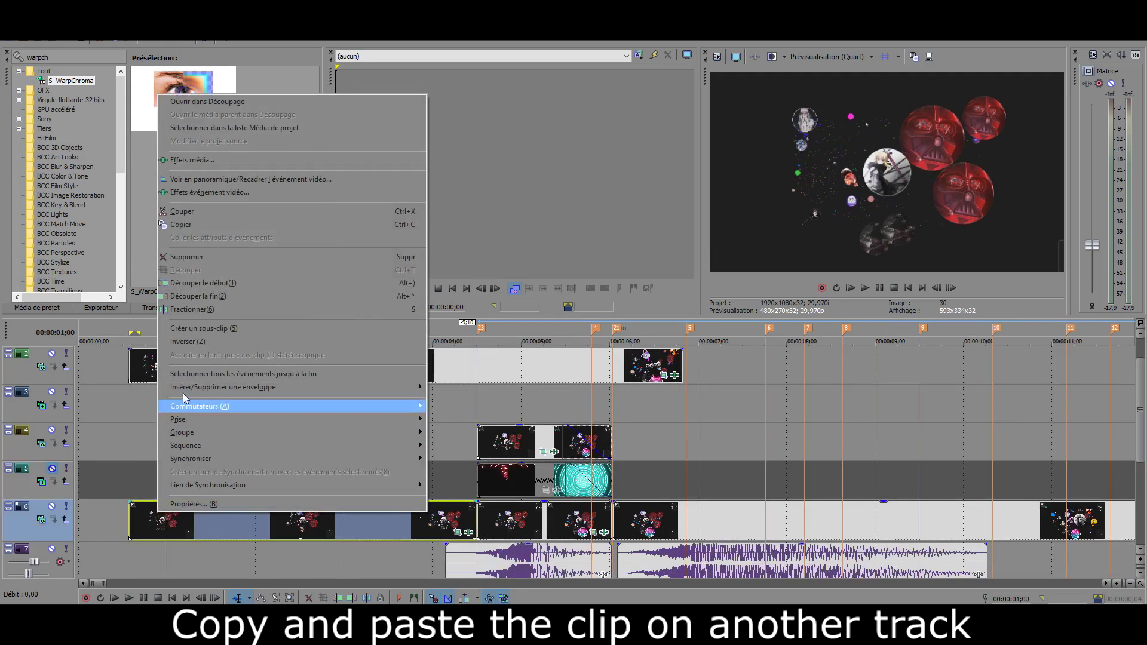
left_click(204, 227)
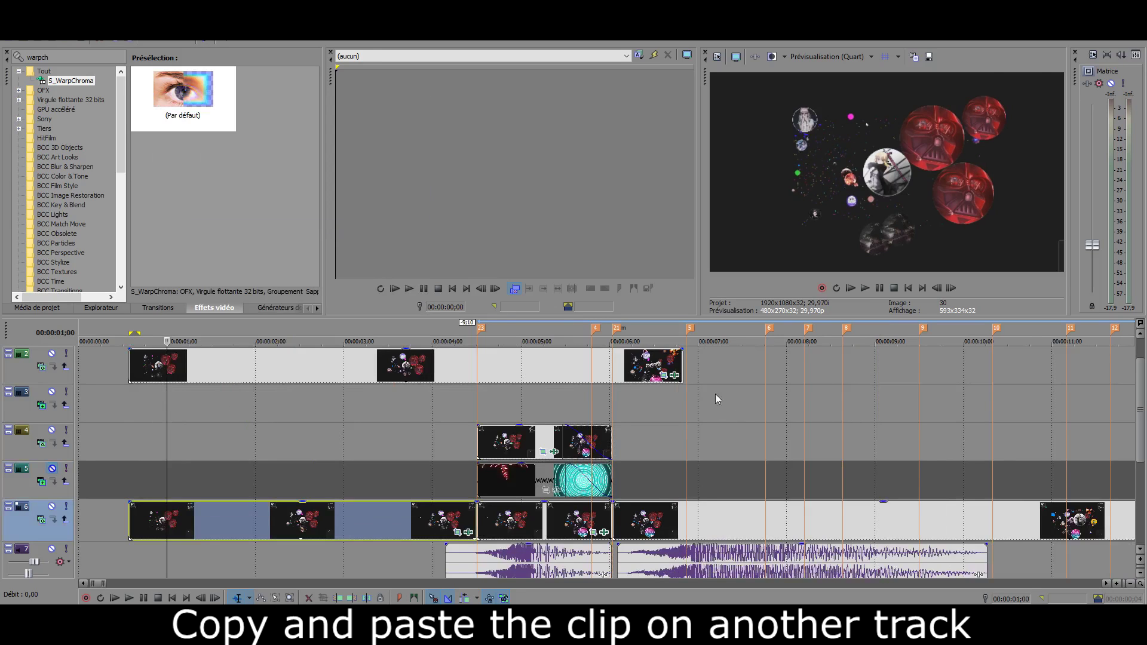
left_click(699, 367)
right_click(700, 368)
left_click(723, 375)
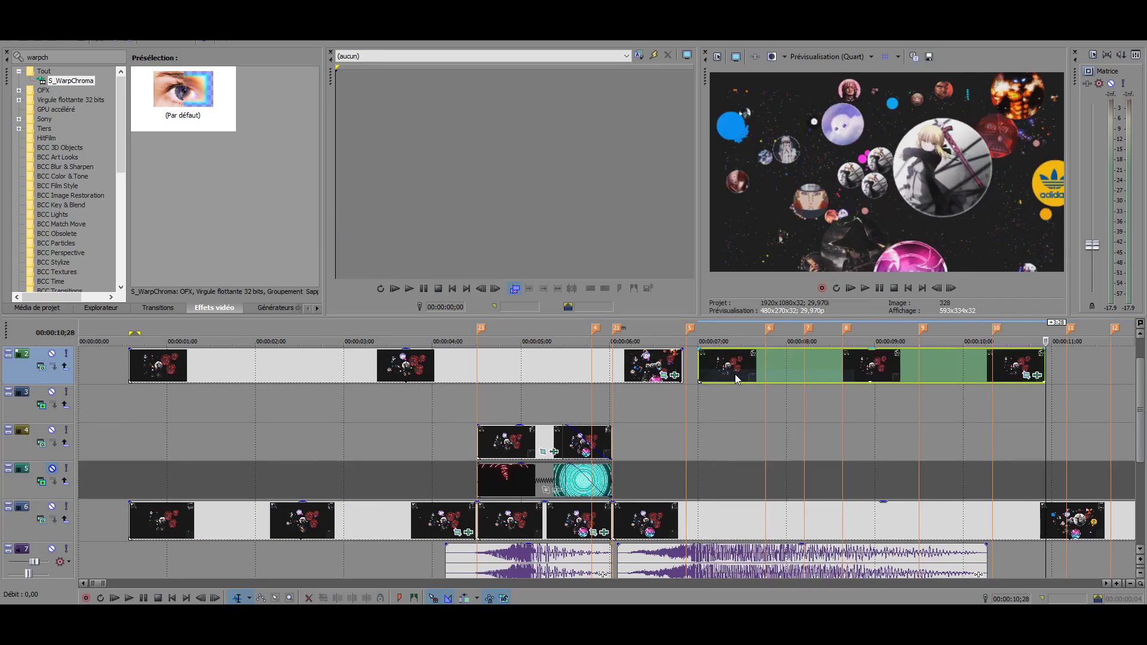
left_click_drag(751, 362, 193, 359)
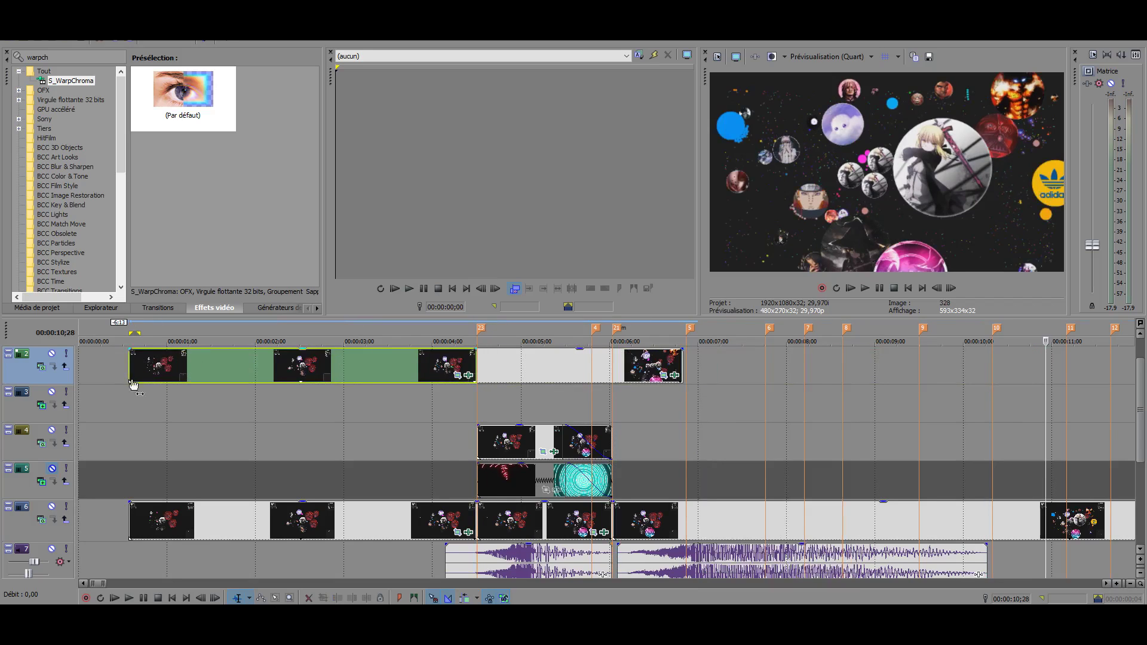
left_click(503, 522)
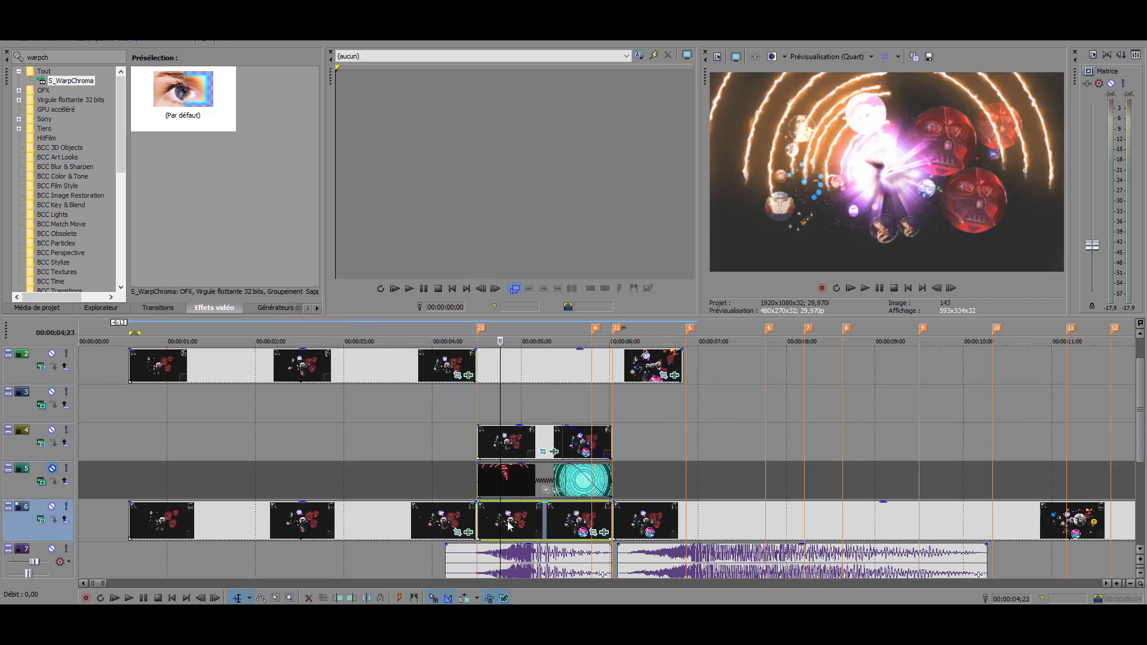
left_click(52, 354)
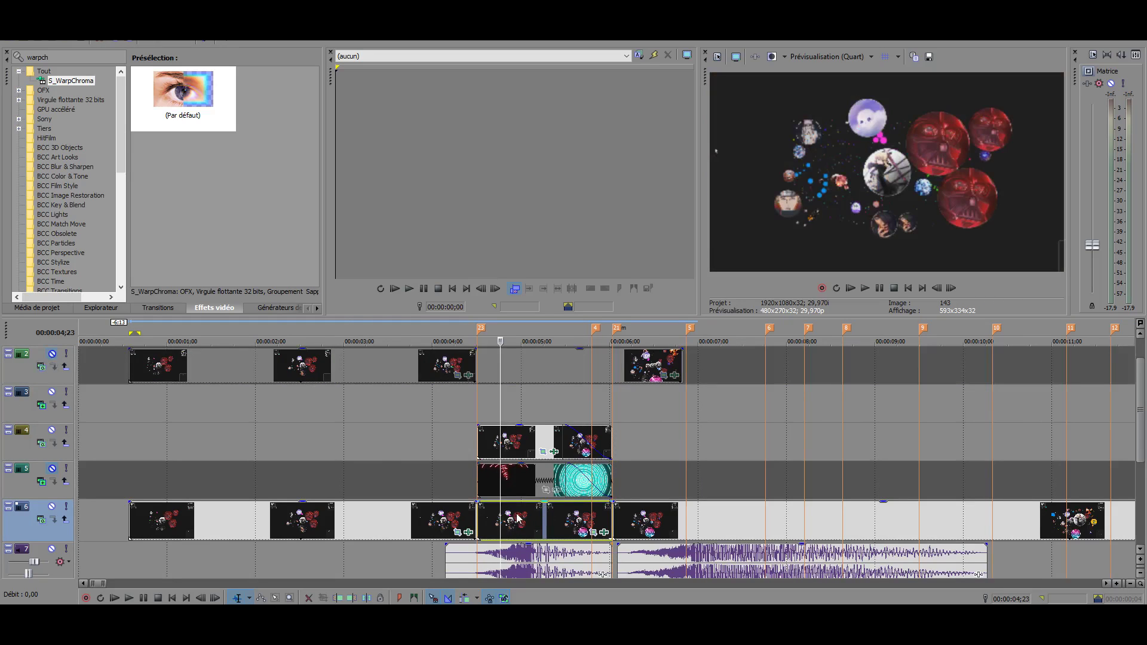
right_click(518, 513)
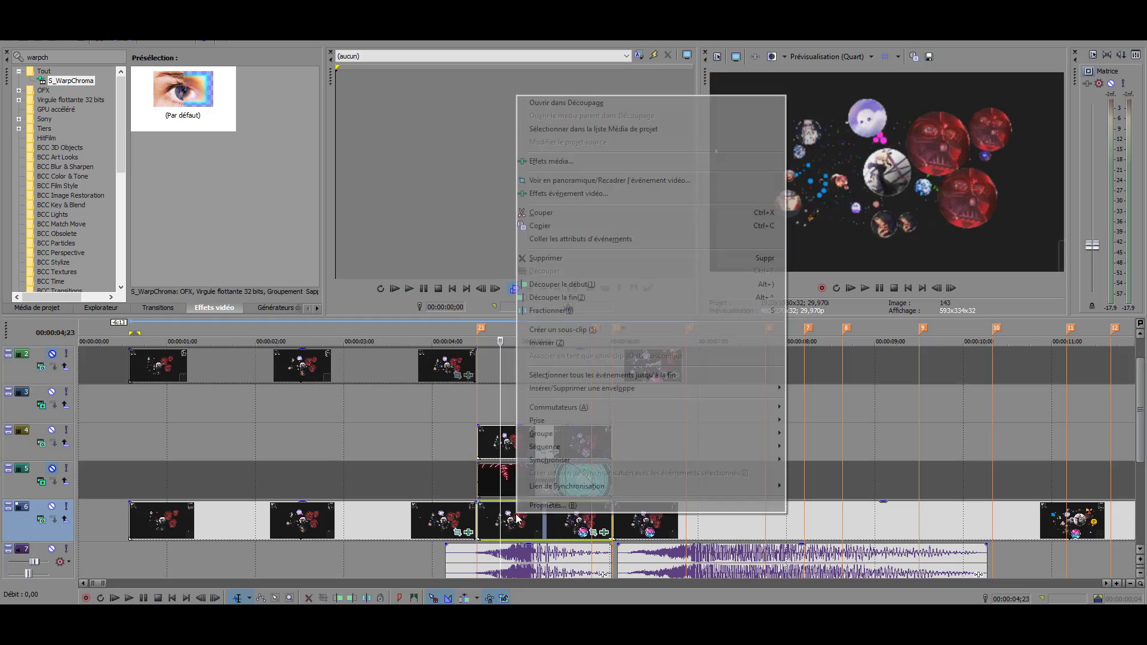
left_click(547, 228)
left_click(729, 359)
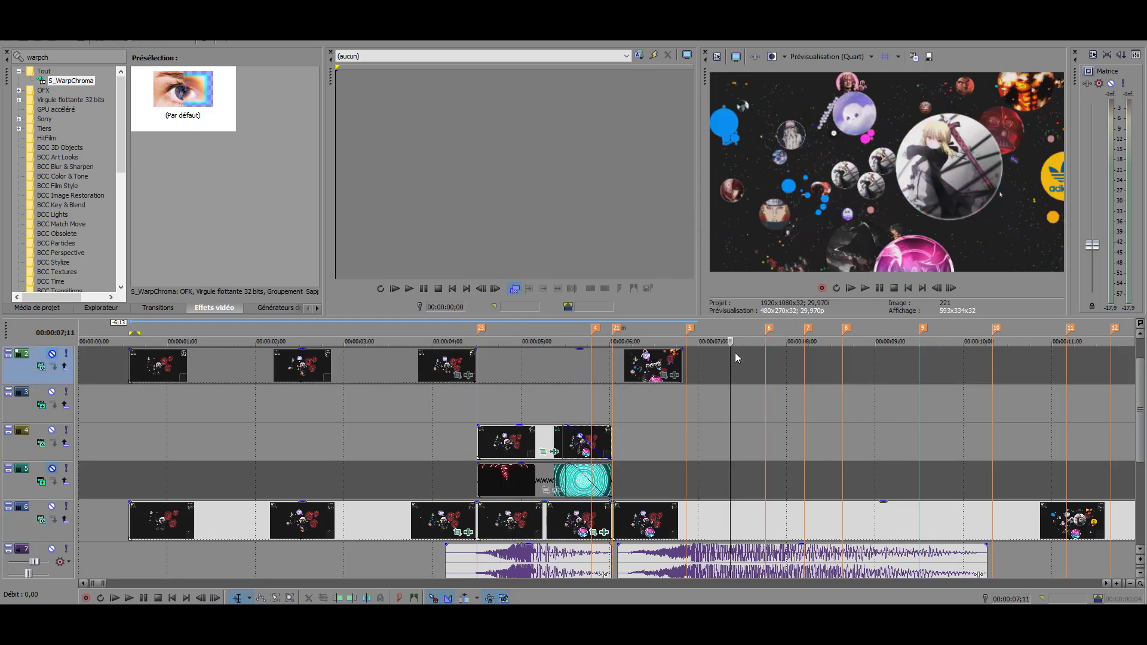
right_click(735, 352)
left_click(762, 361)
left_click_drag(761, 364, 525, 372)
left_click(478, 396)
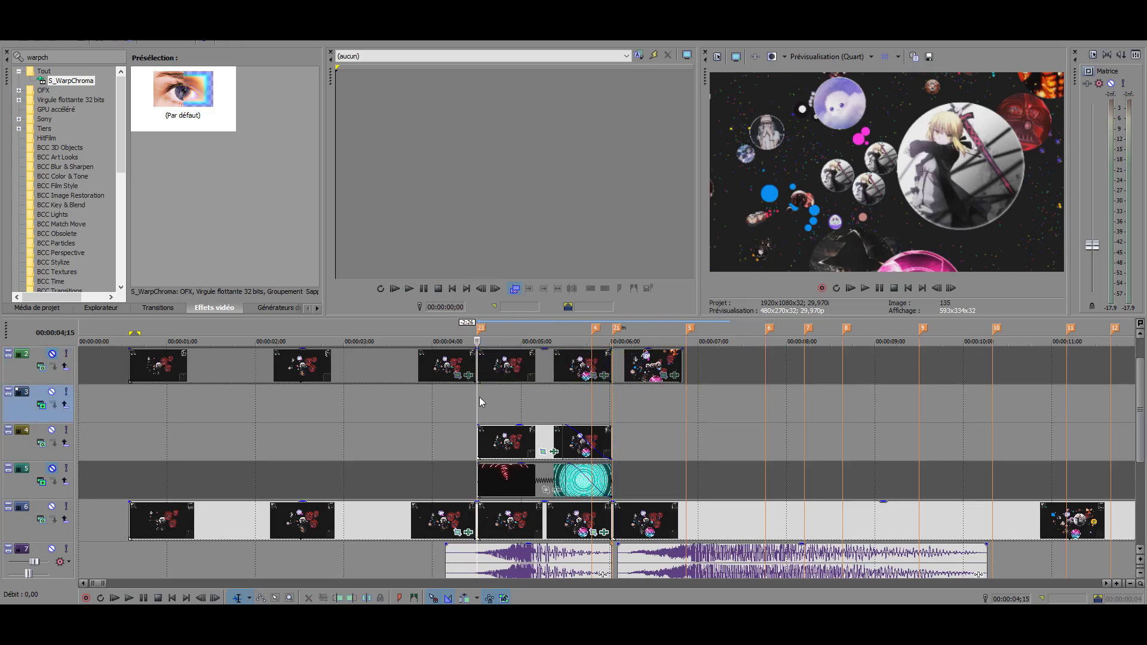
key("ctrl+z")
key("ctrl+z")
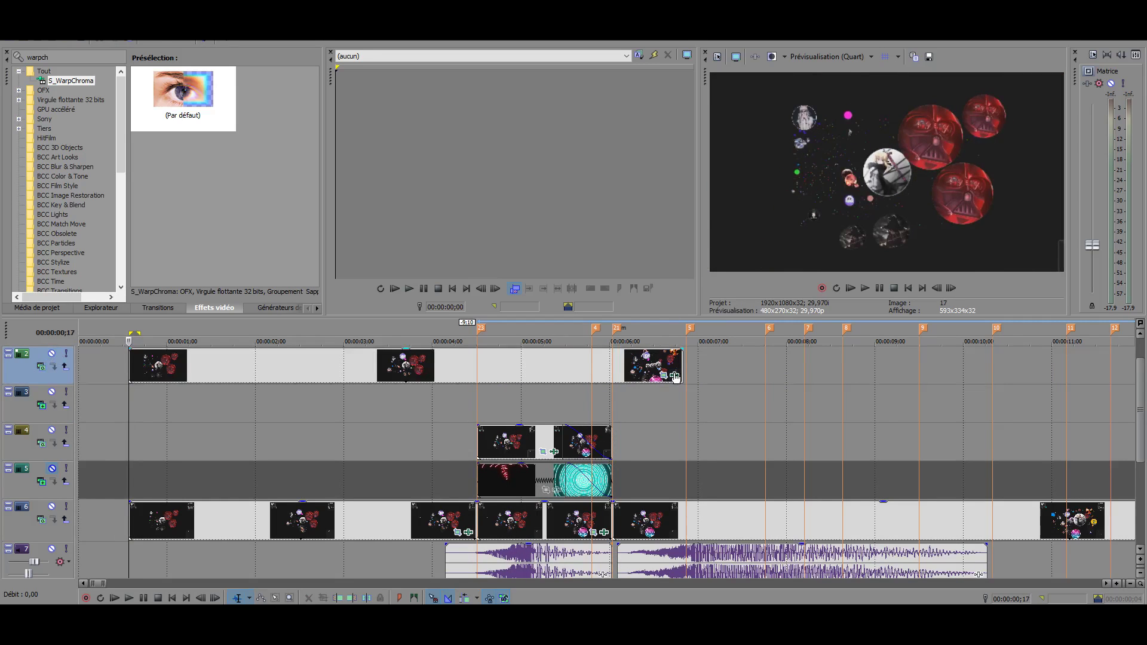
Step: Show the clip's NewBlue ME Wiggle settings and narrow the Event FX window
left_click(674, 376)
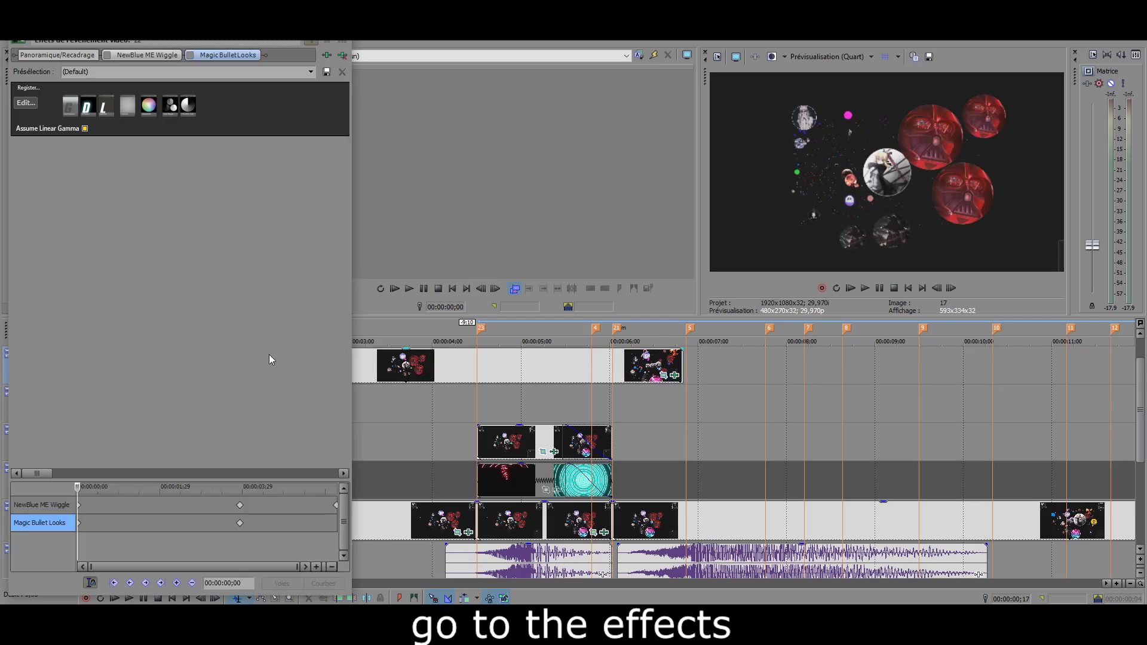
left_click(138, 56)
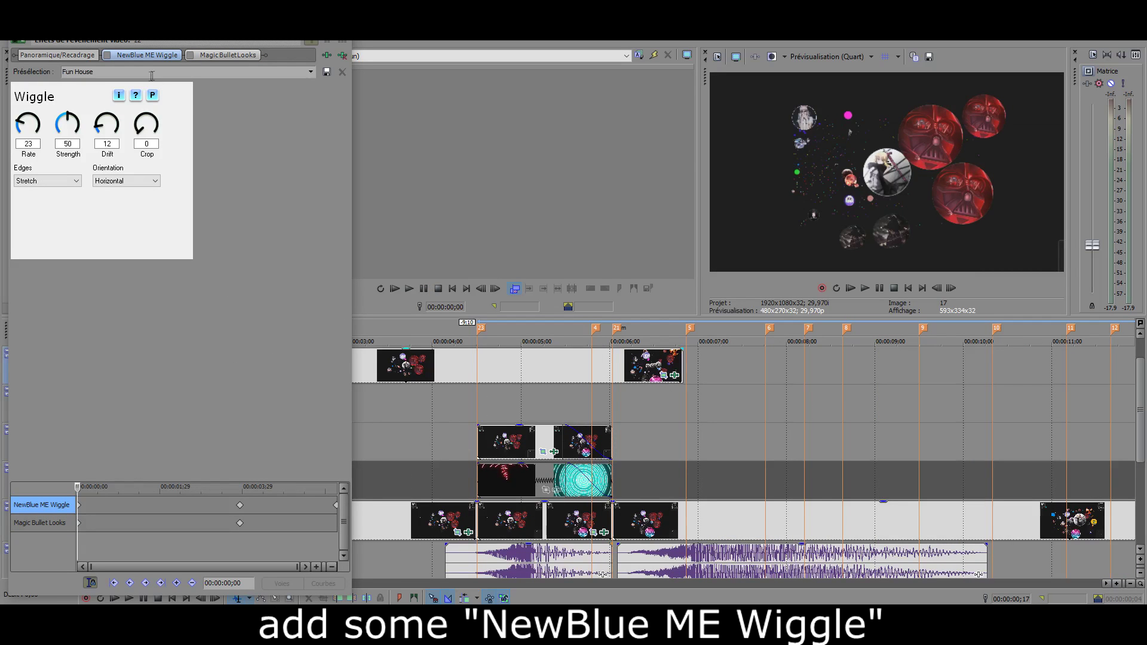
left_click_drag(352, 160, 279, 161)
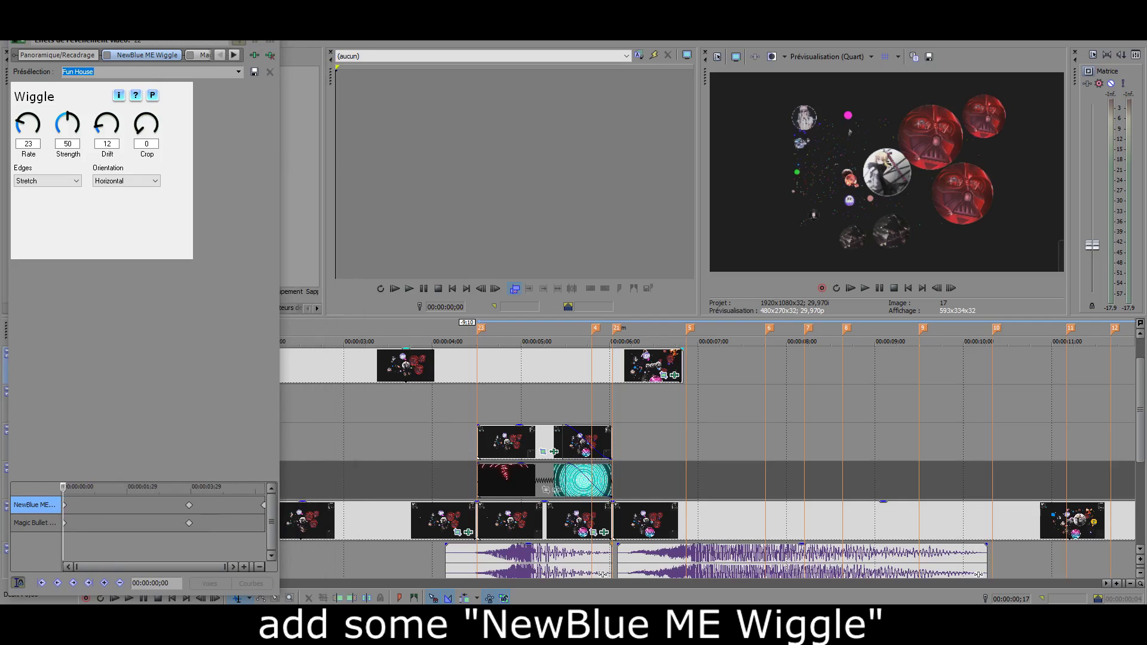
Step: Search 'wiggl' and drag the NewBlue ME Wiggle Fun House preset onto track 2's first clip
key("BackSpace")
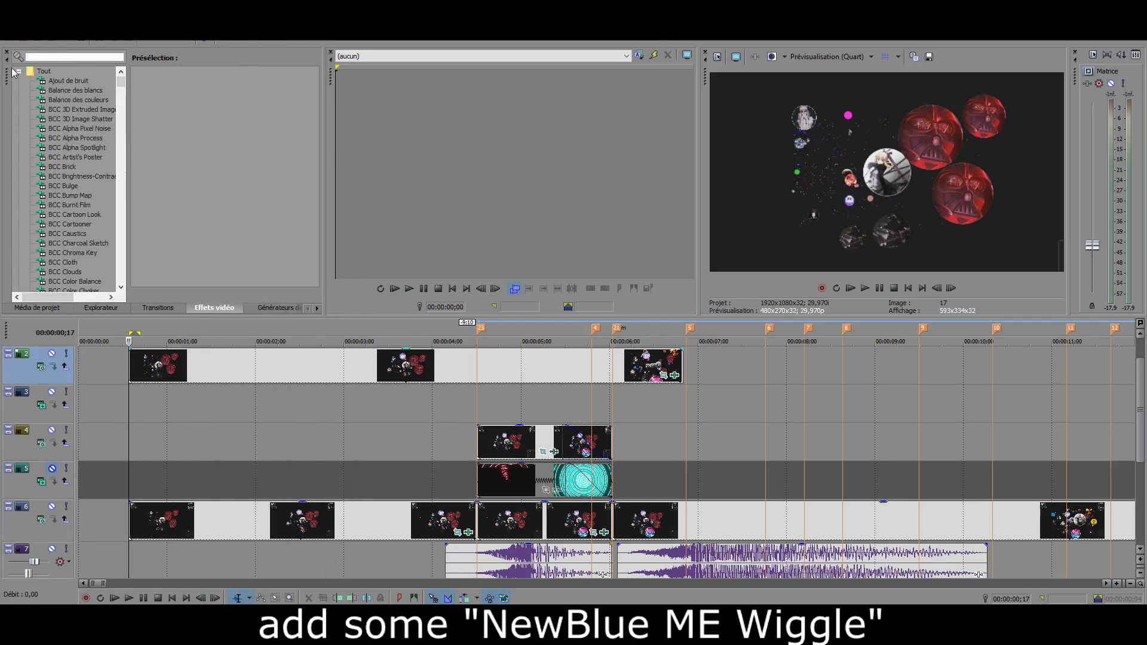
type("wiggl")
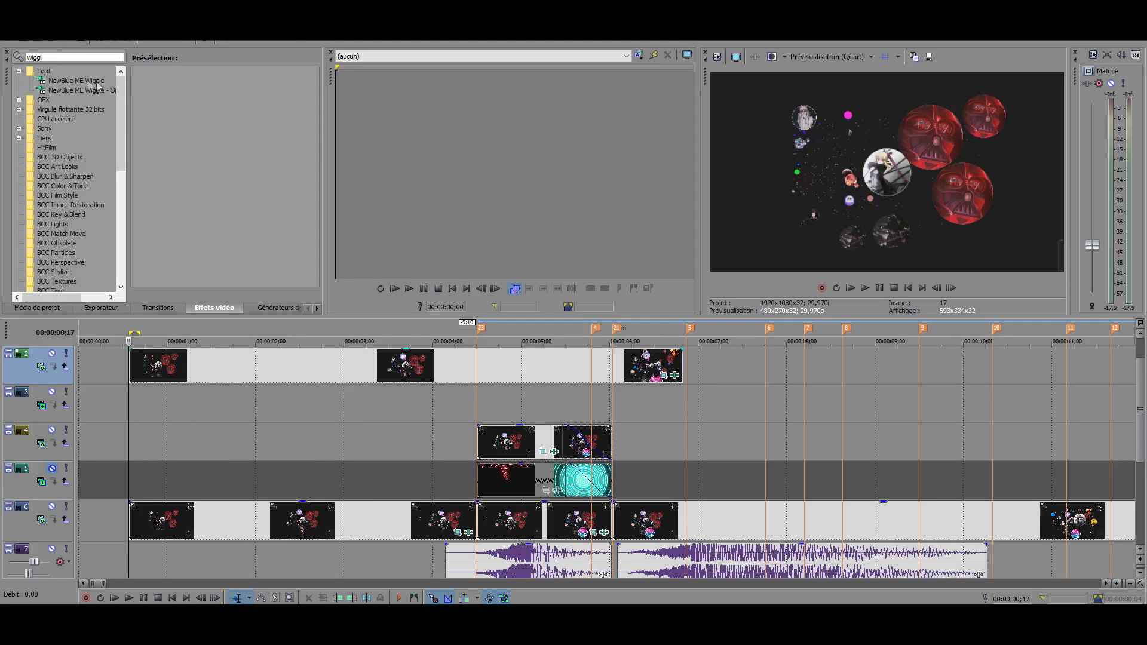
left_click(69, 81)
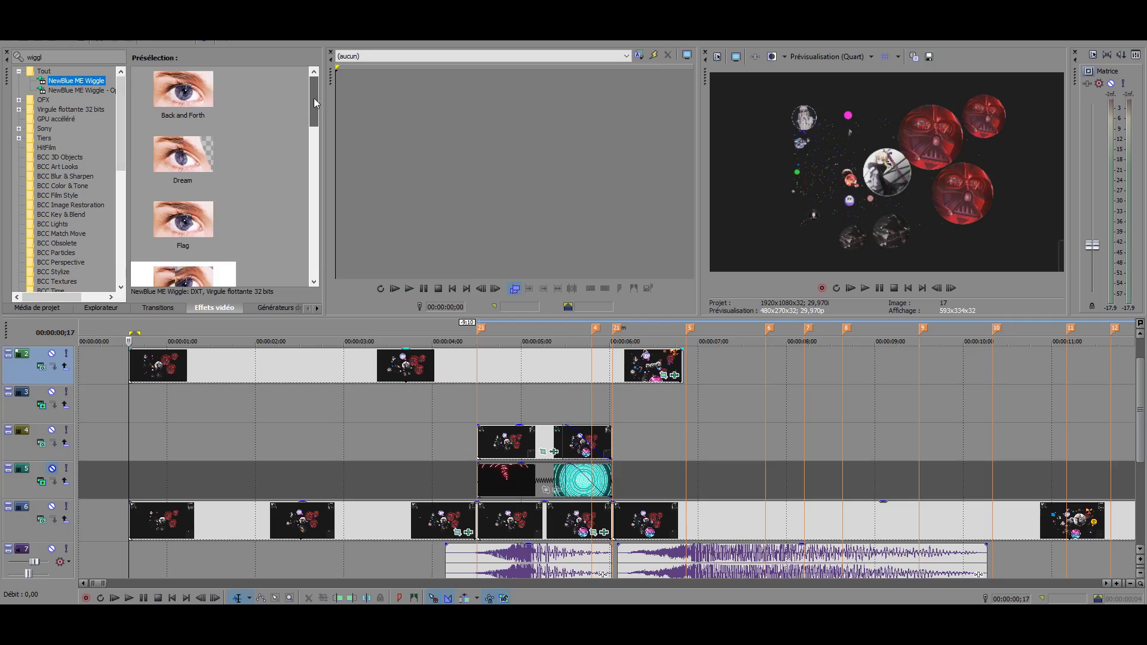
left_click(192, 162)
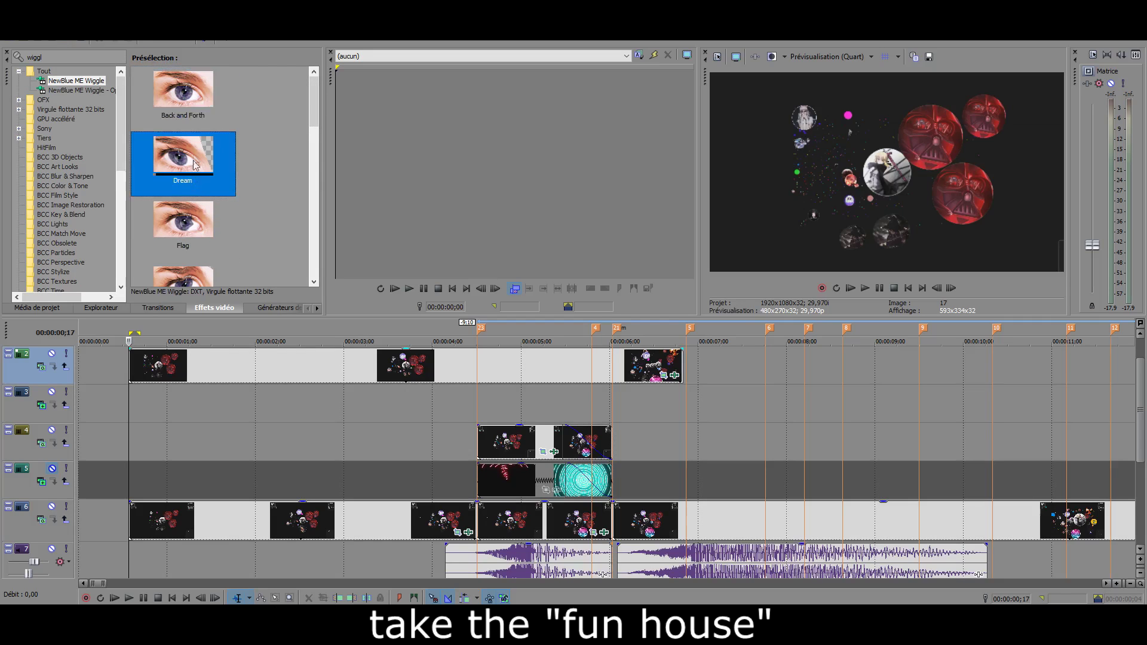
left_click(233, 221)
left_click_drag(315, 108, 315, 141)
left_click(175, 159)
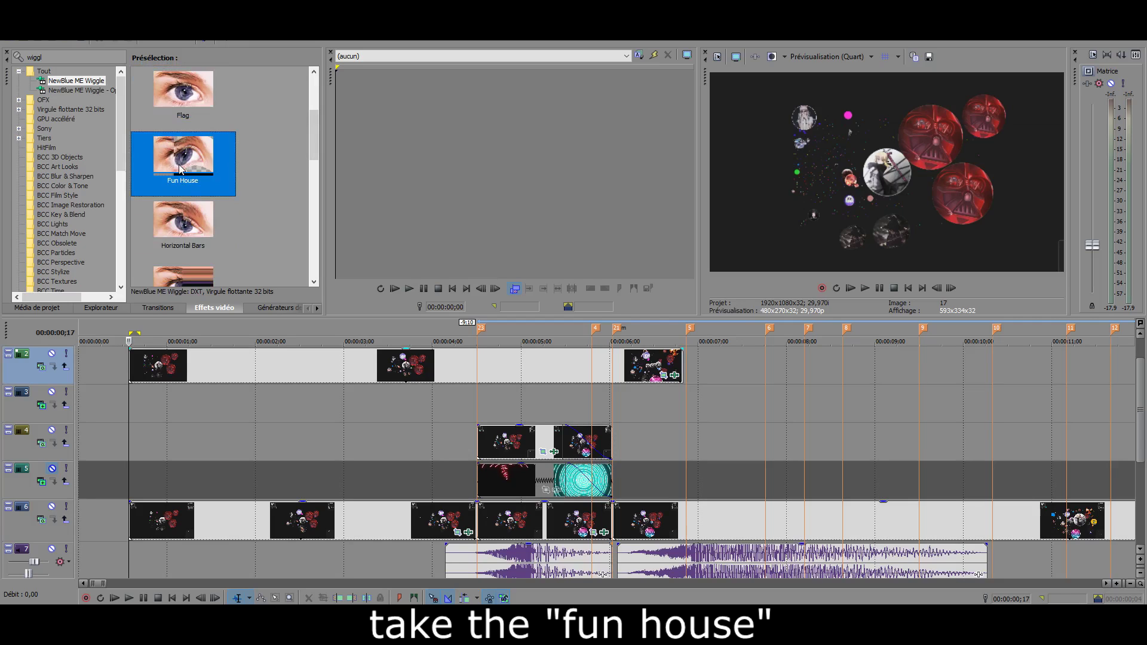
mouse_move(201, 353)
left_mouse_down()
mouse_move(155, 360)
mouse_move(166, 367)
left_mouse_up()
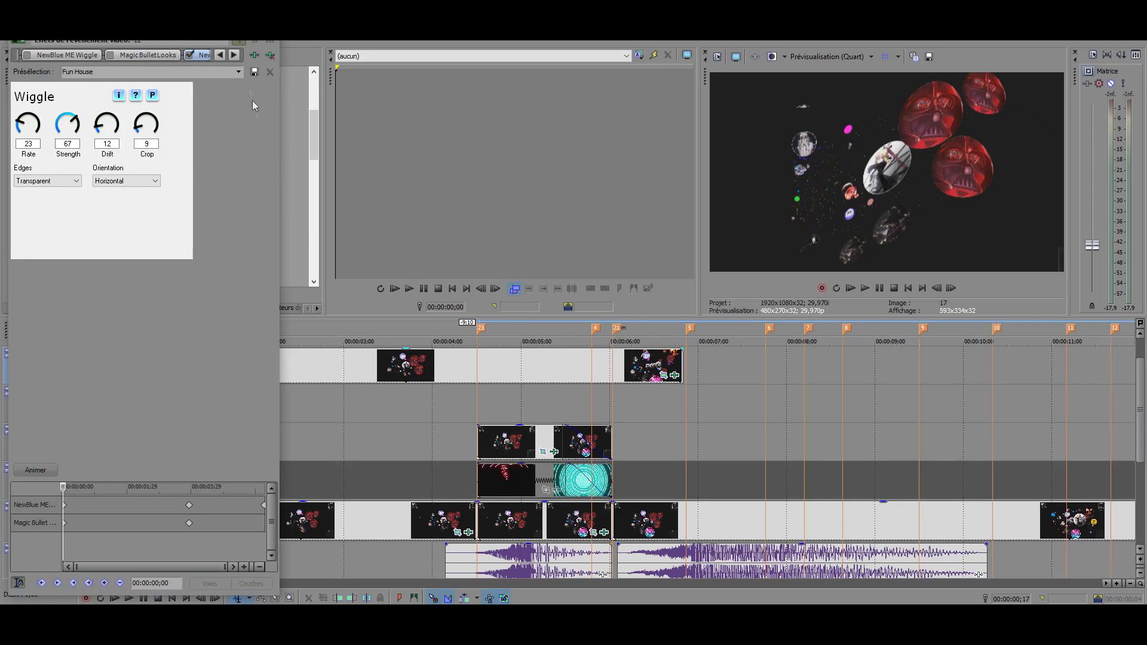
Step: Set Wiggle edges to Stretch, Strength 50 and Crop 0, then remove the duplicate Wiggle
scroll(422, 442, "up", 2)
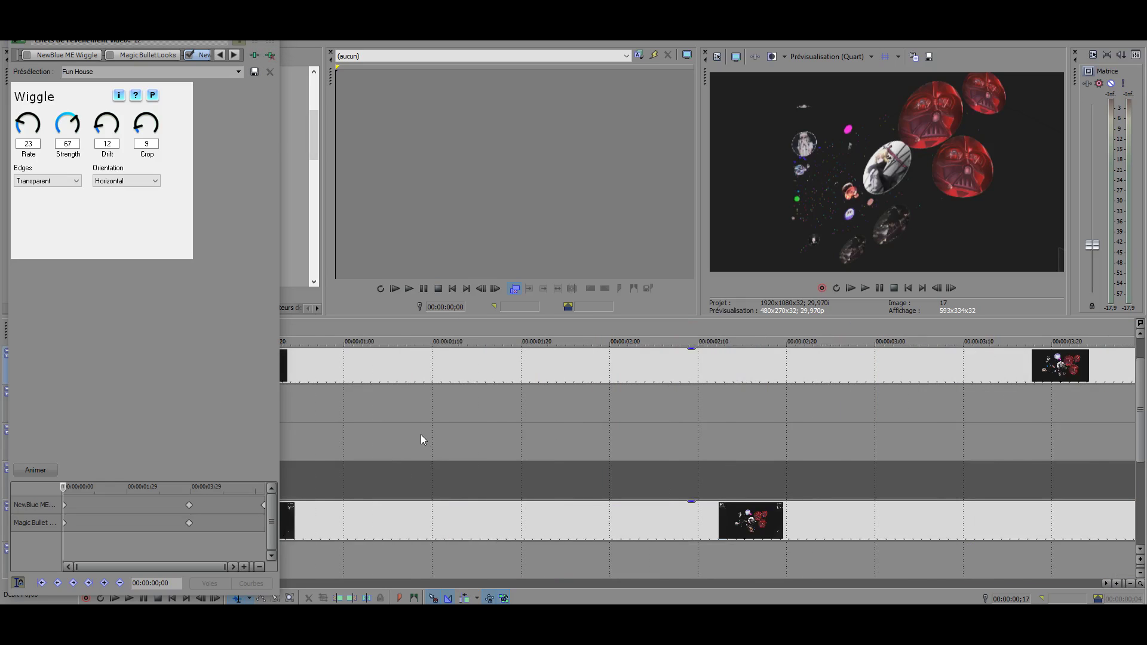
scroll(421, 434, "up", 1)
left_click_drag(279, 285, 351, 289)
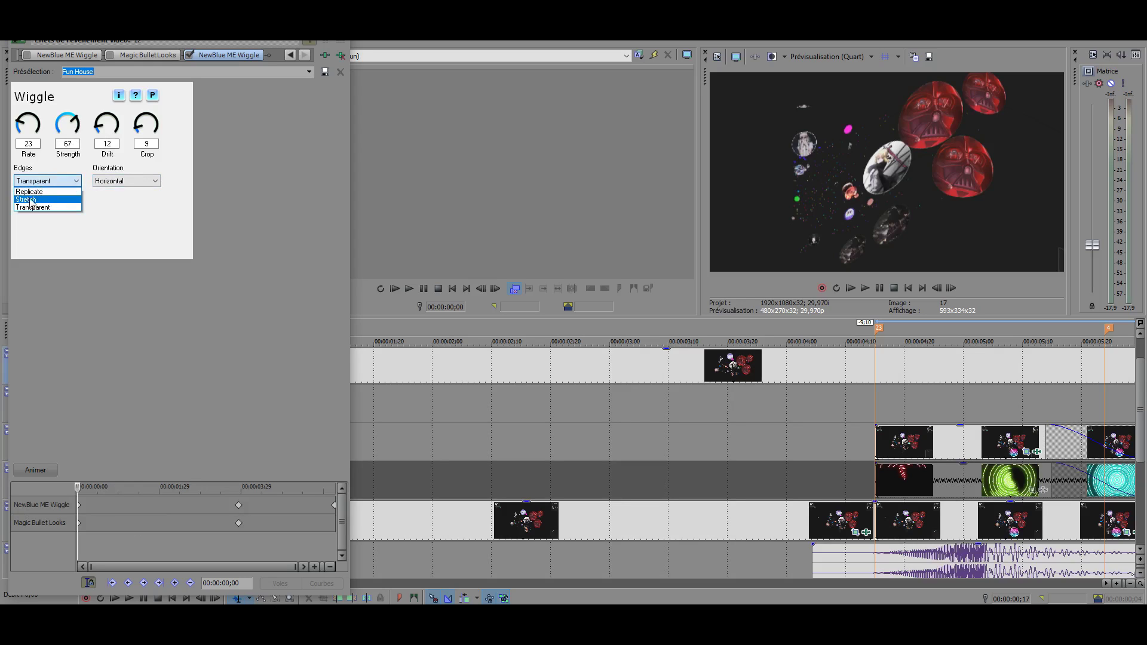
left_click(31, 200)
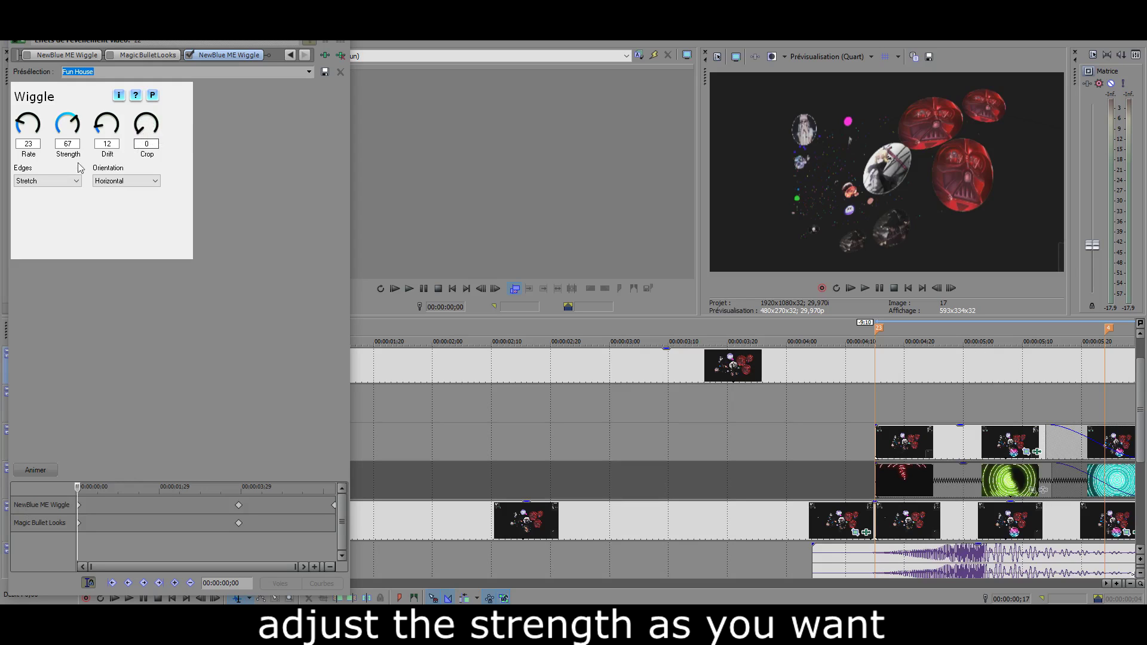
mouse_move(75, 121)
left_mouse_down()
mouse_move(100, 123)
mouse_move(67, 111)
left_mouse_up()
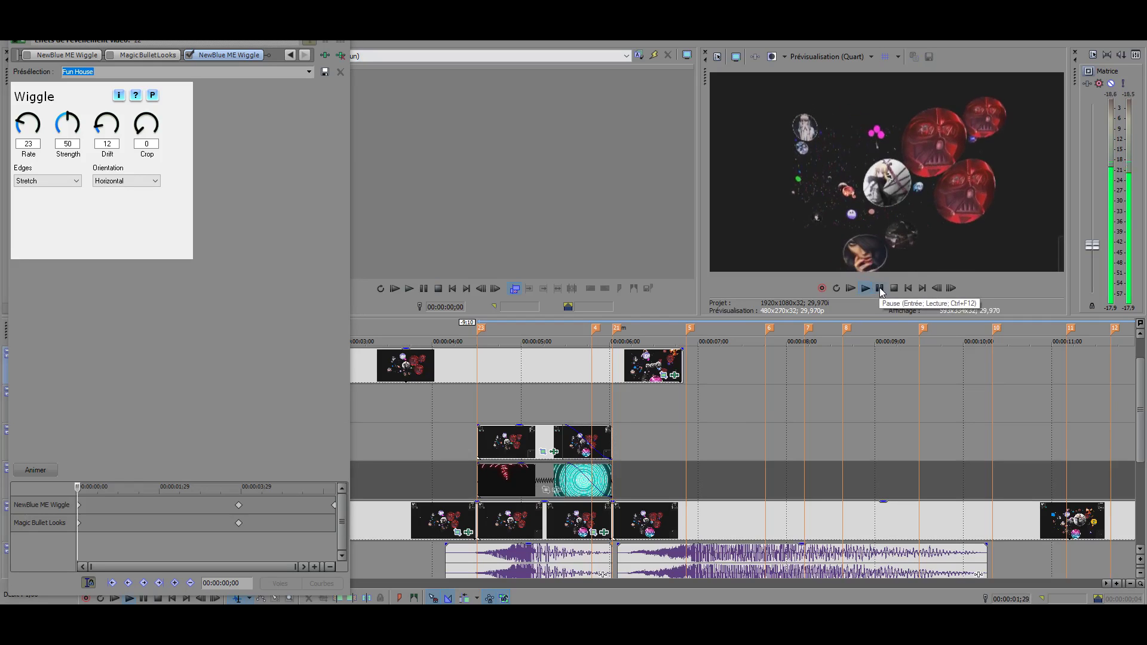
left_click(881, 289)
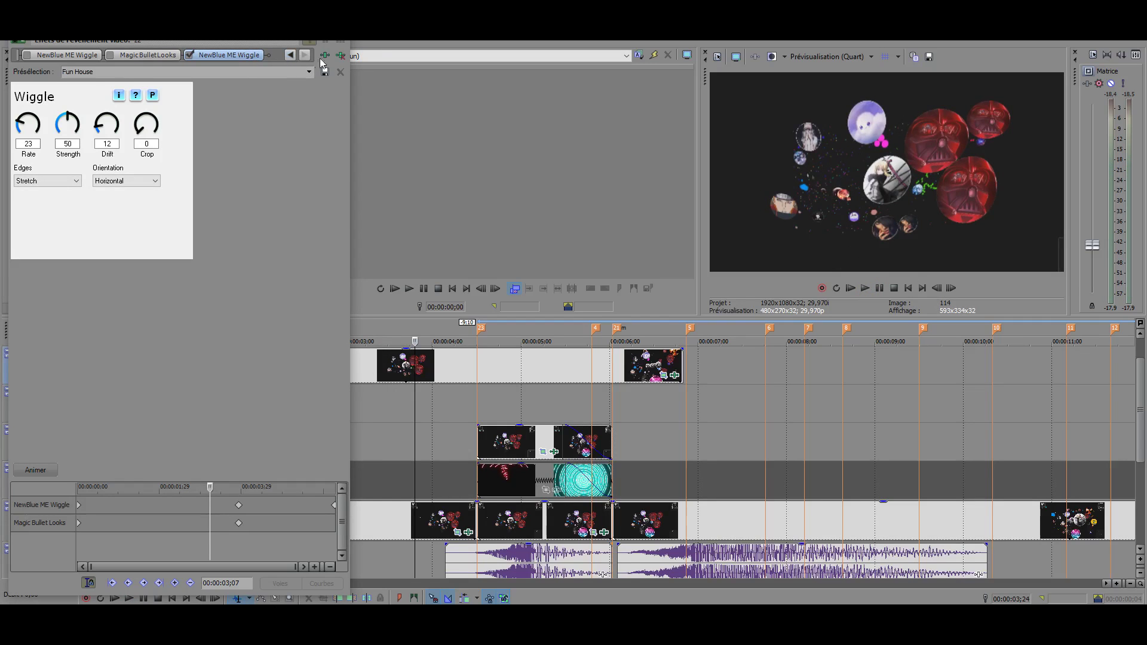
left_click(340, 57)
left_click(122, 56)
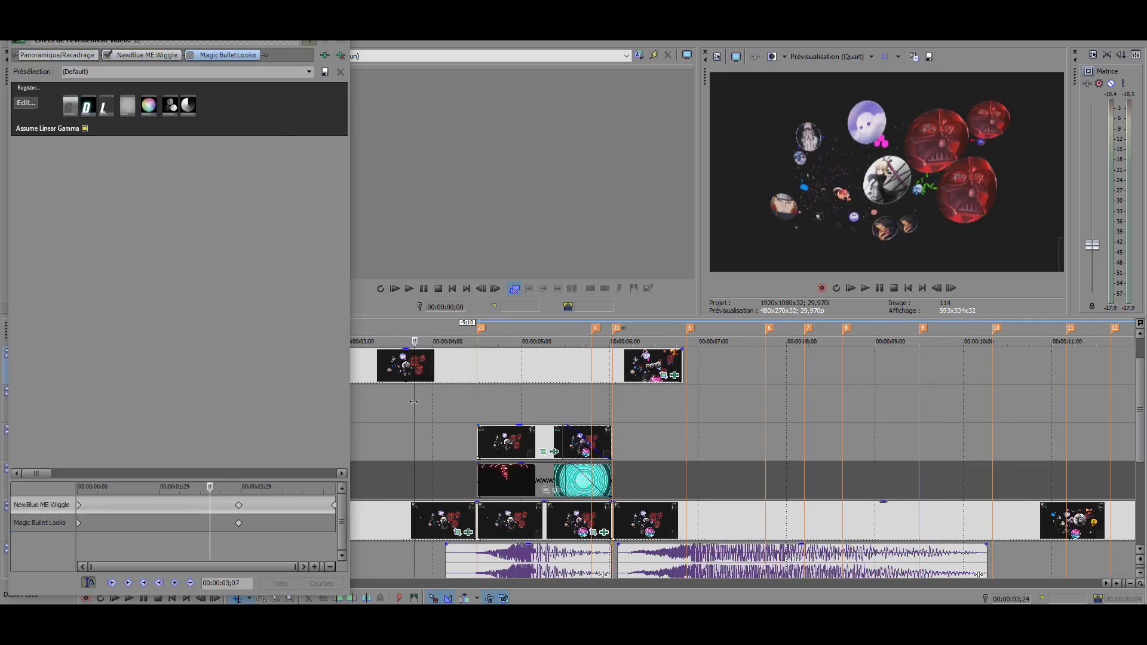
Step: Apply Magic Bullet Looks (Default) from a 'magic' search to the top-track clip and open its editor
key("Home")
key("space")
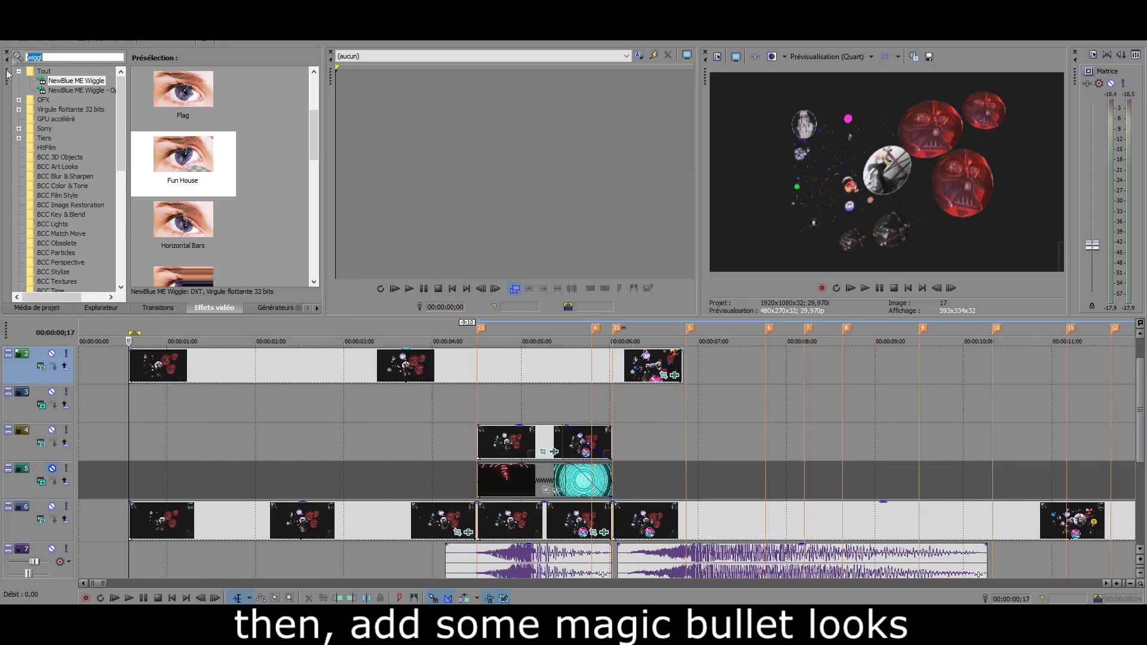
type("magic")
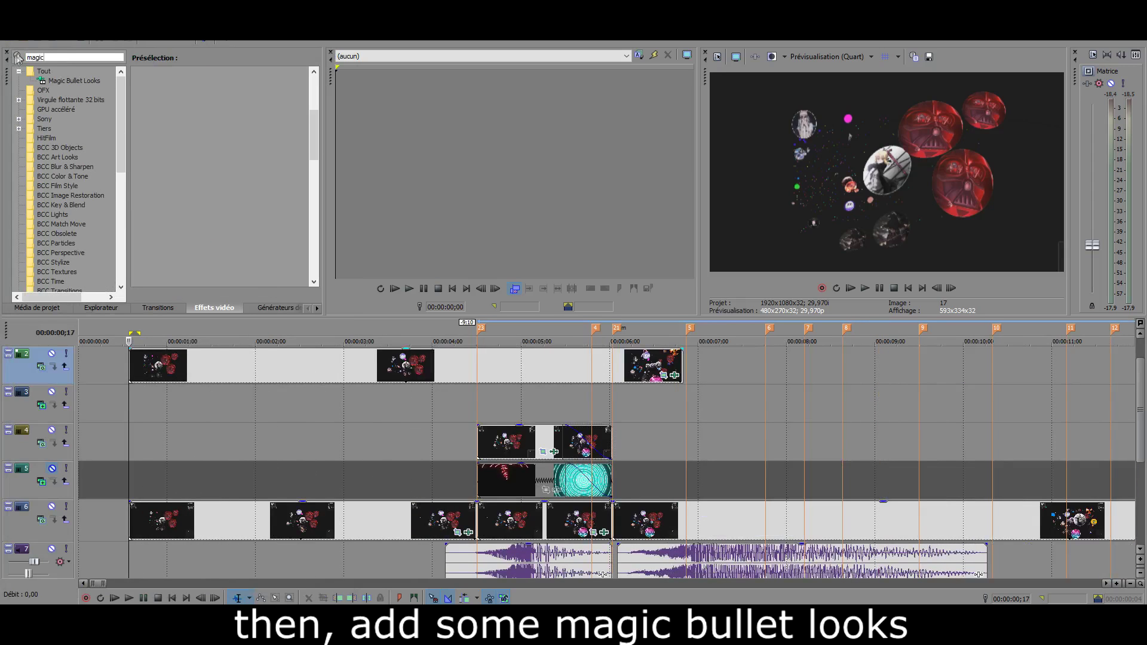
left_click(76, 82)
left_click_drag(190, 94, 192, 366)
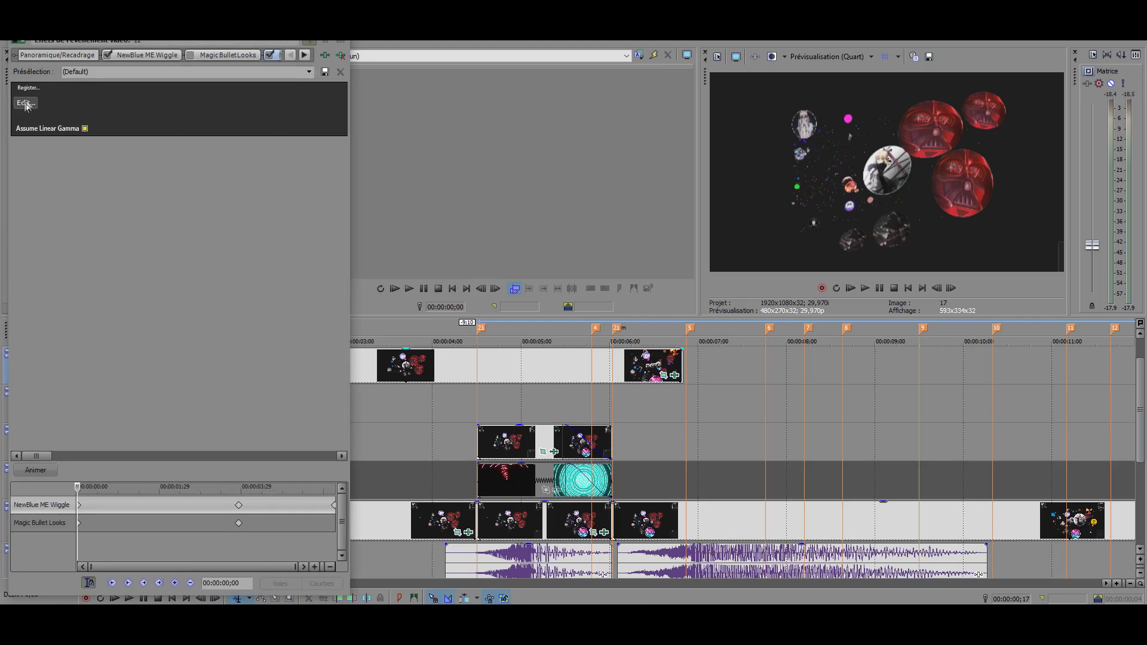
left_click(25, 103)
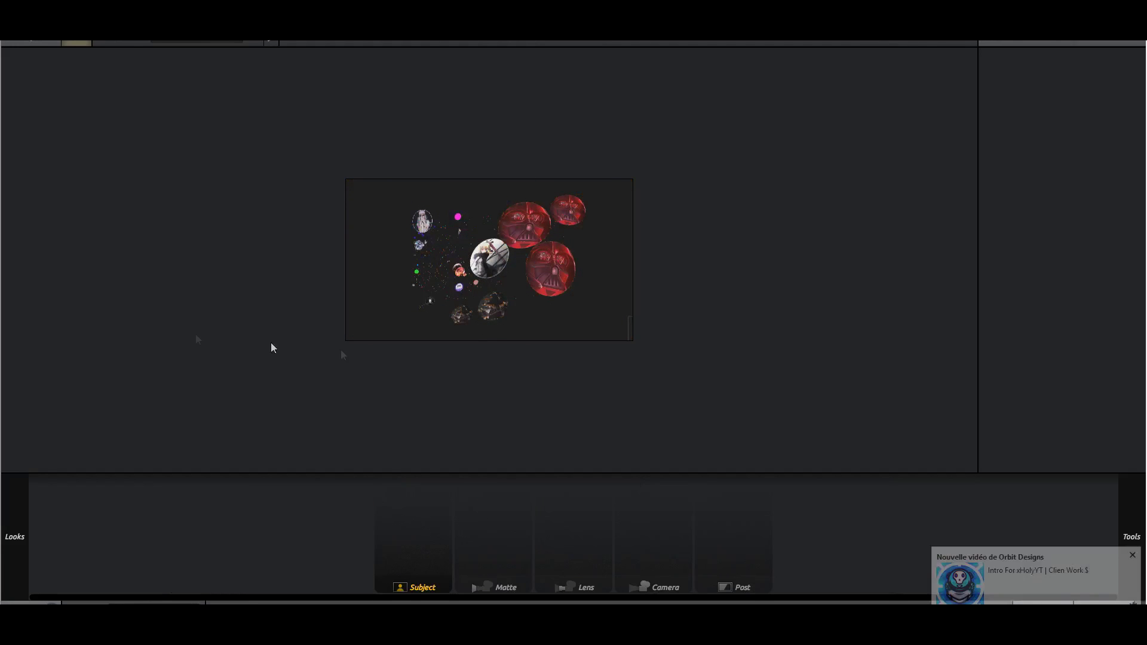
Step: Browse the custom looks and apply chupa 30 for a pink-purple grade
mouse_move(21, 237)
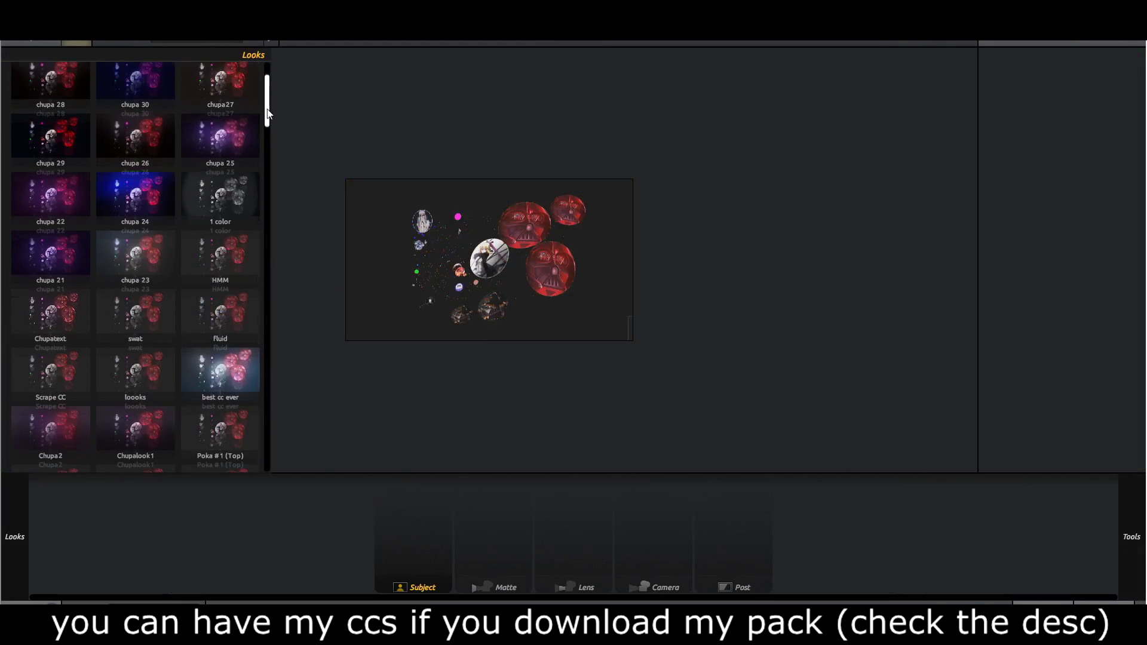
left_click_drag(267, 99, 263, 203)
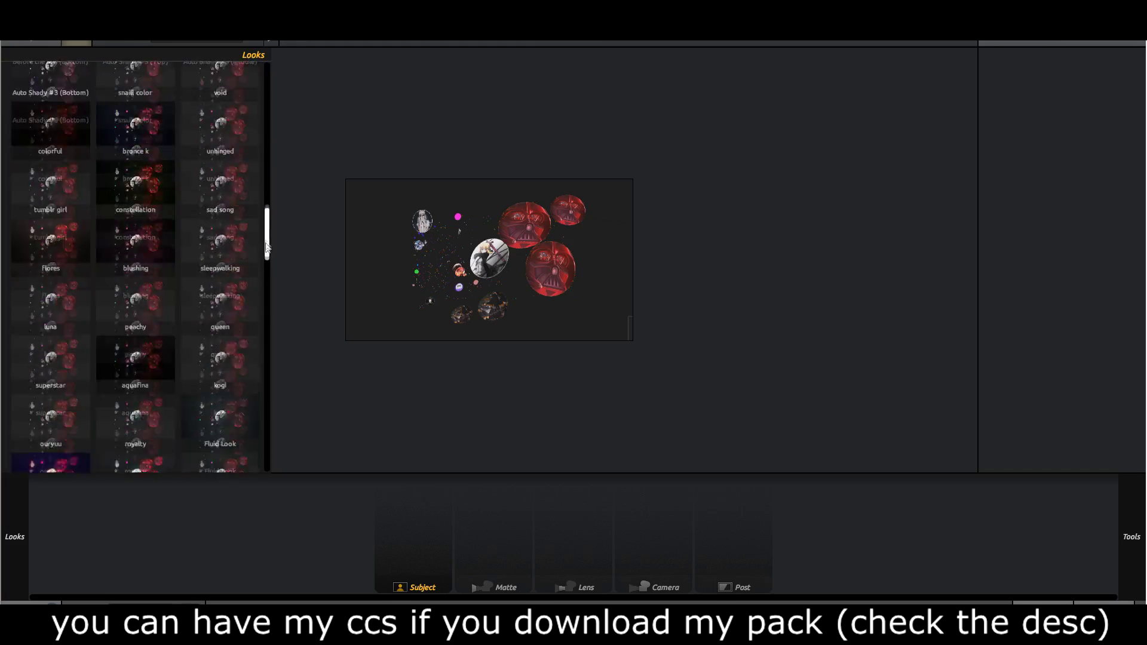
mouse_move(263, 203)
left_mouse_down()
mouse_move(274, 445)
mouse_move(275, 106)
left_mouse_up()
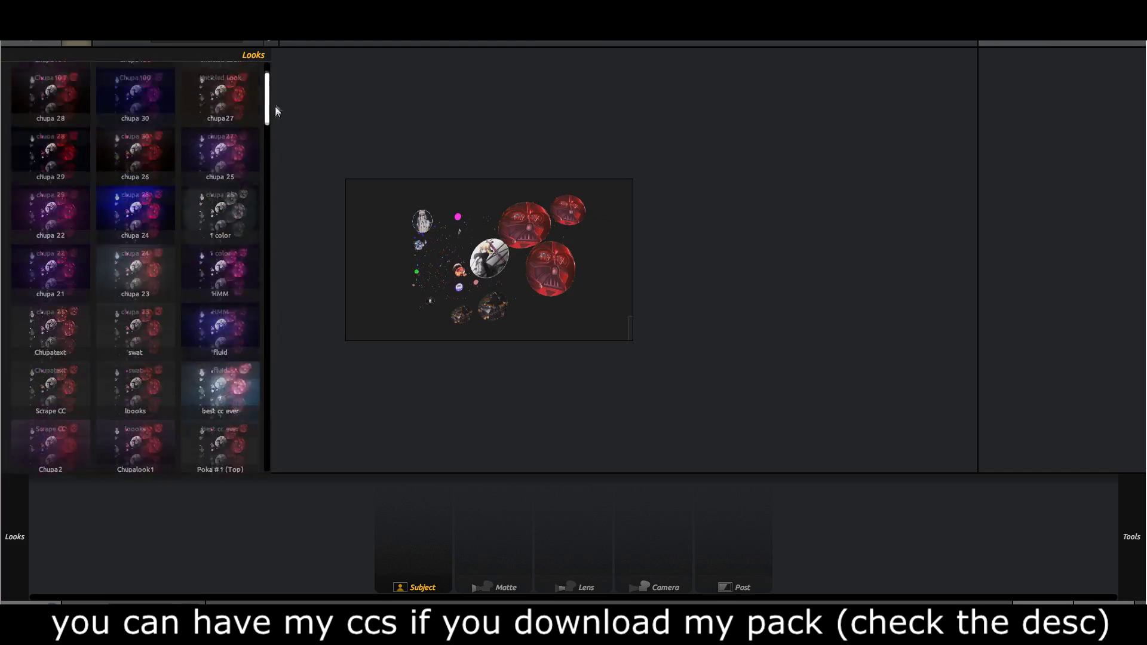
left_click(226, 159)
left_click(142, 170)
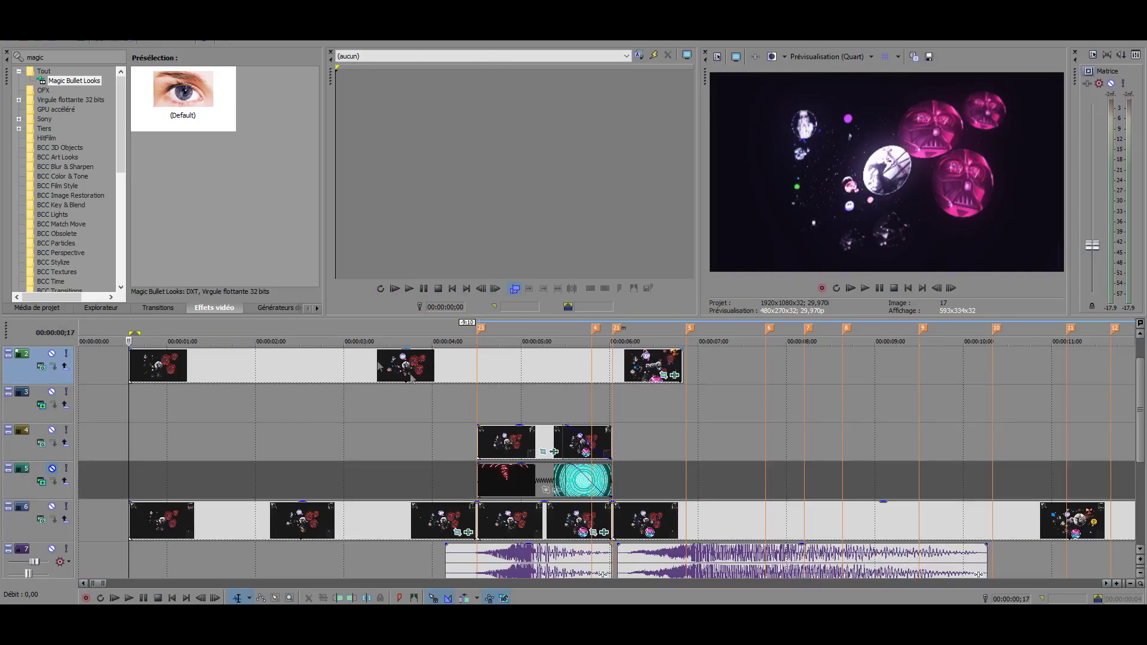
Step: Toggle the Magic Bullet Looks grade on and off to compare, then close the effect chain
left_click(675, 378)
left_click(190, 55)
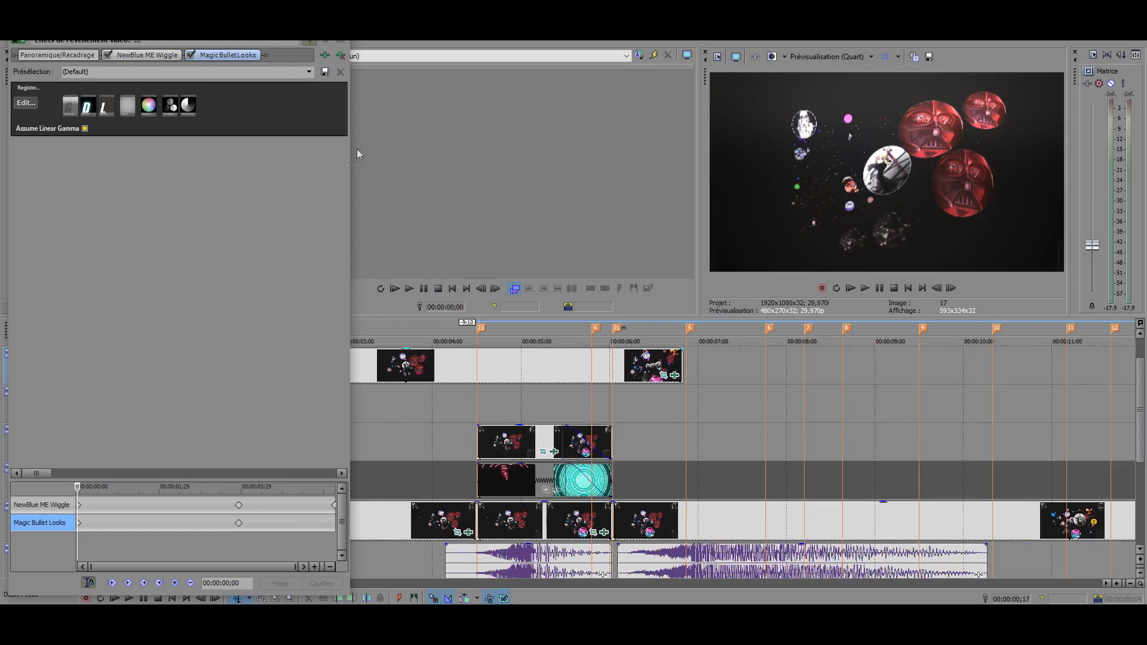
left_click(341, 40)
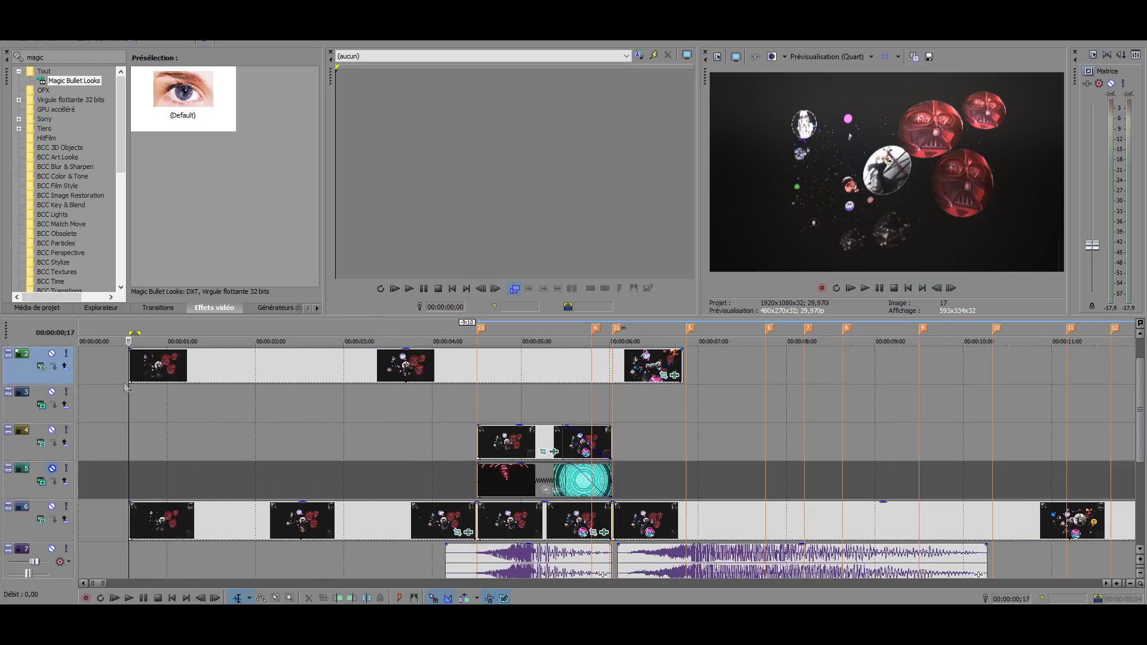
scroll(127, 387, "down", 1)
Step: Fade out the overlay clip over its last 11 frames, ending at 00:00:06;01
left_click(479, 442)
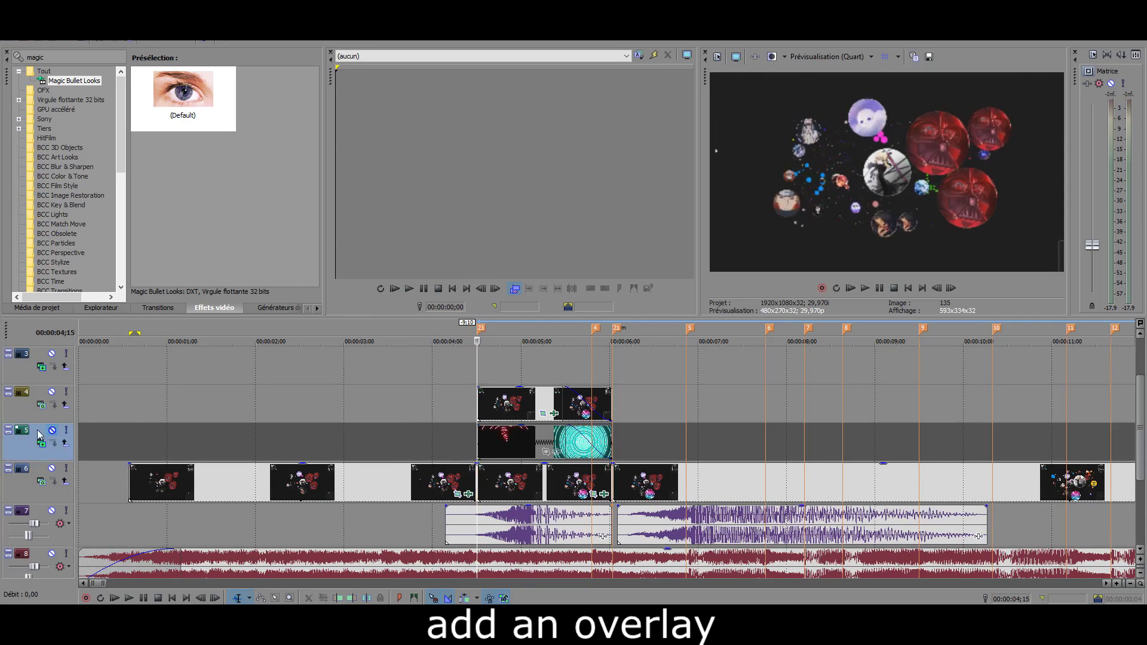
left_click(461, 382)
left_click(461, 387)
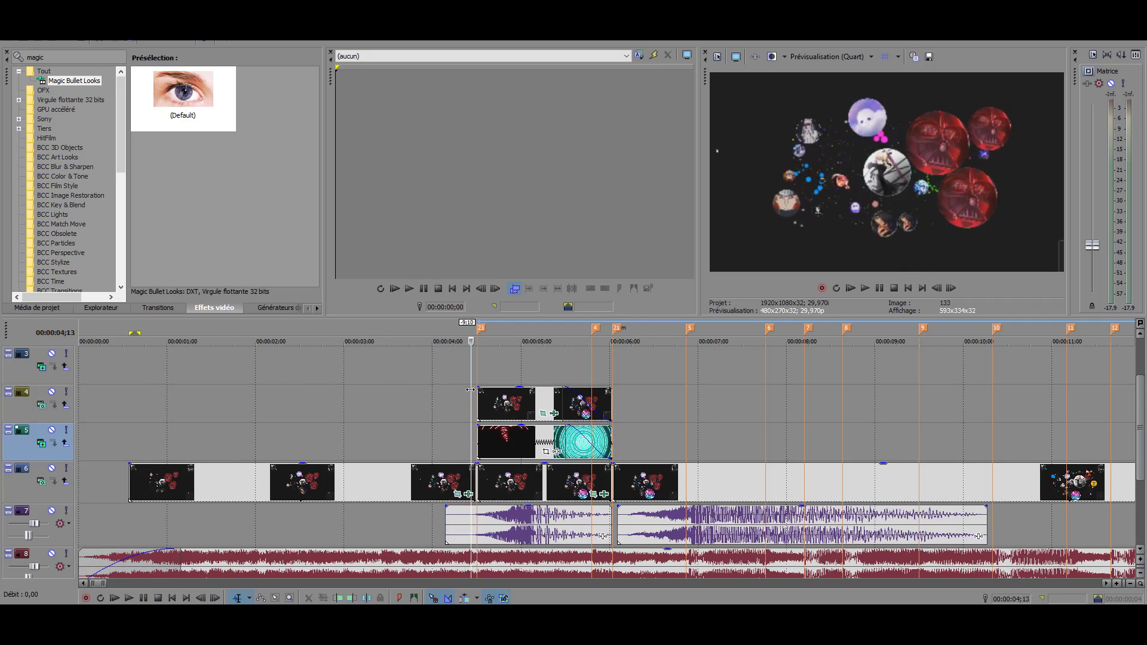
left_click(451, 389)
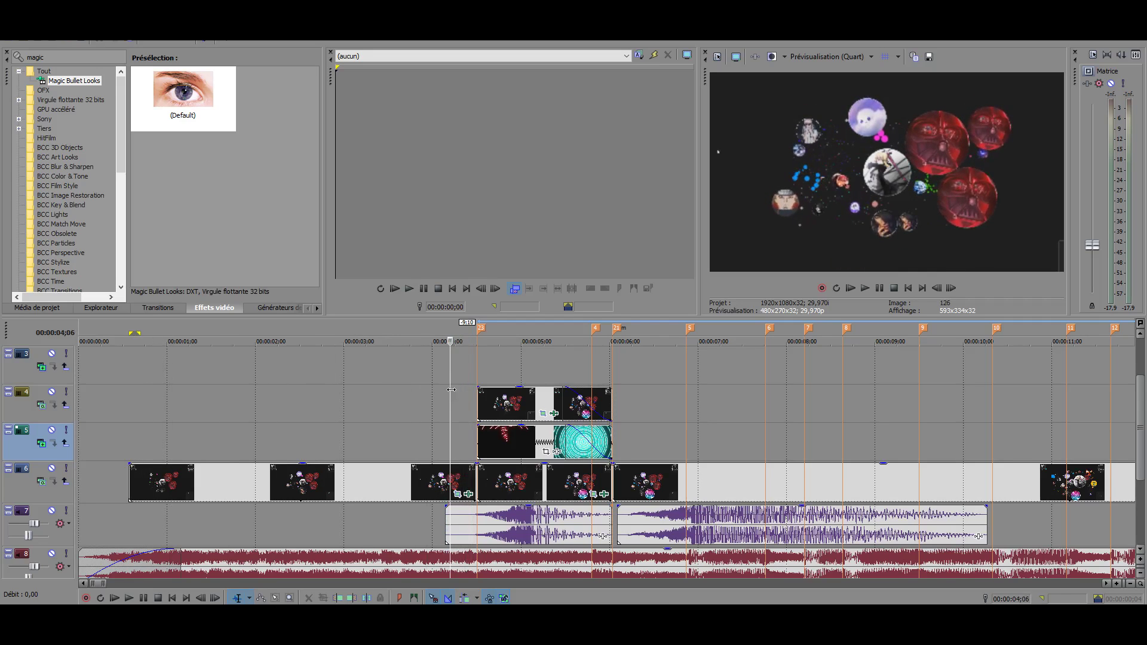
left_click(477, 413)
left_click(612, 412)
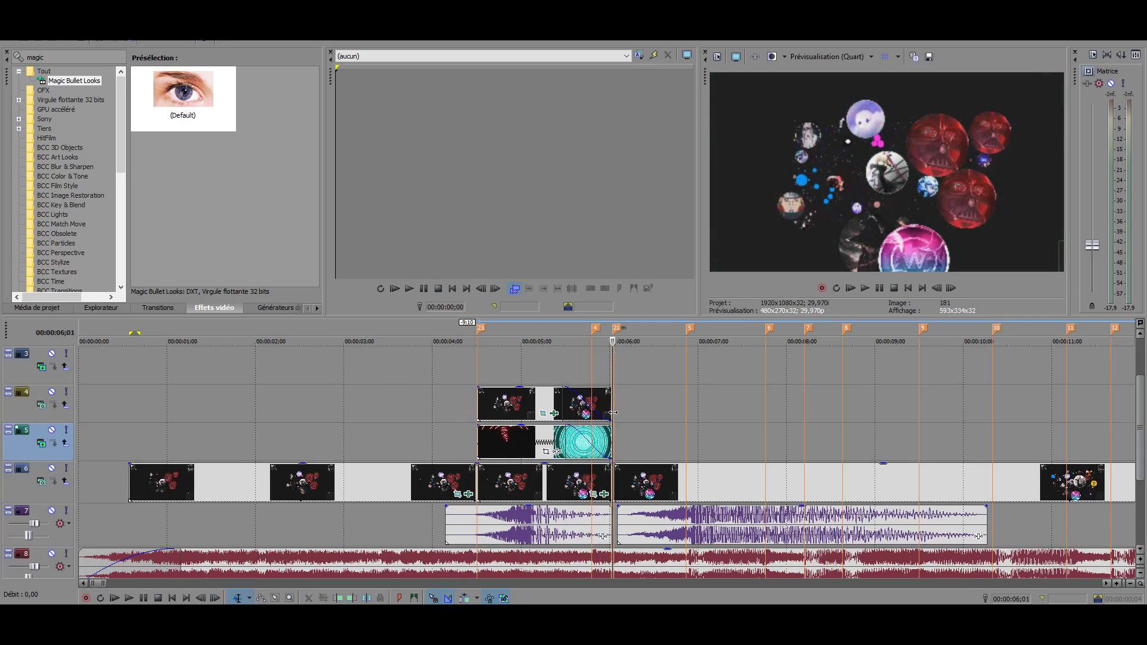
left_click_drag(611, 425, 573, 423)
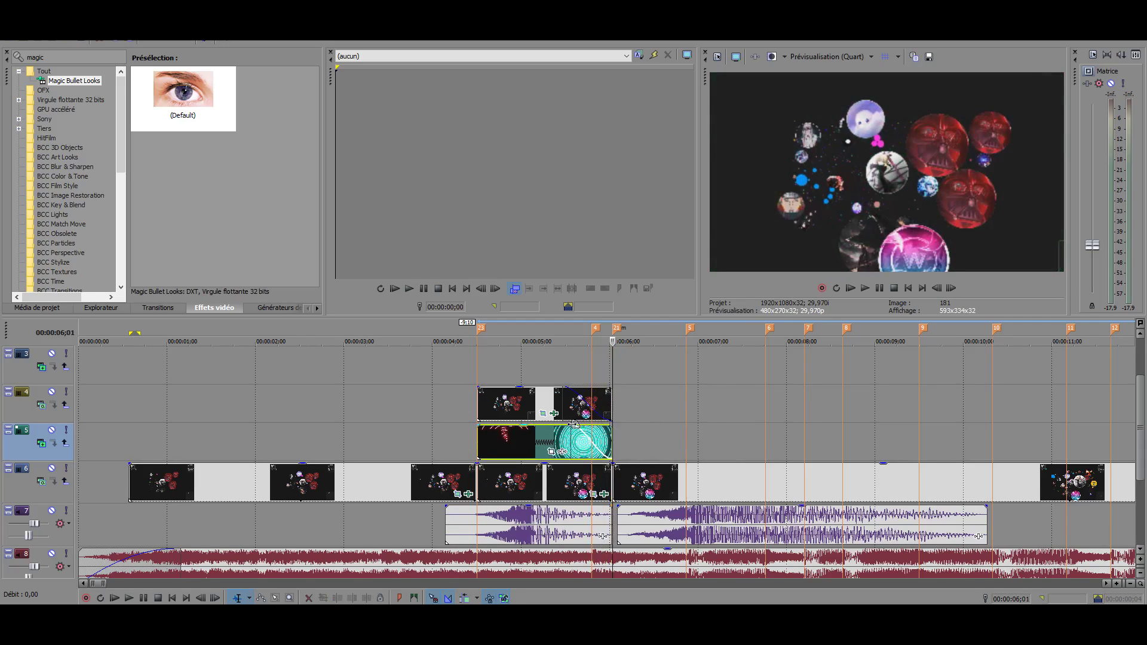
Step: Zoom the timeline and line the clip copies up to start at 00:00:04;15
left_click(476, 447)
key("Up")
key("Up")
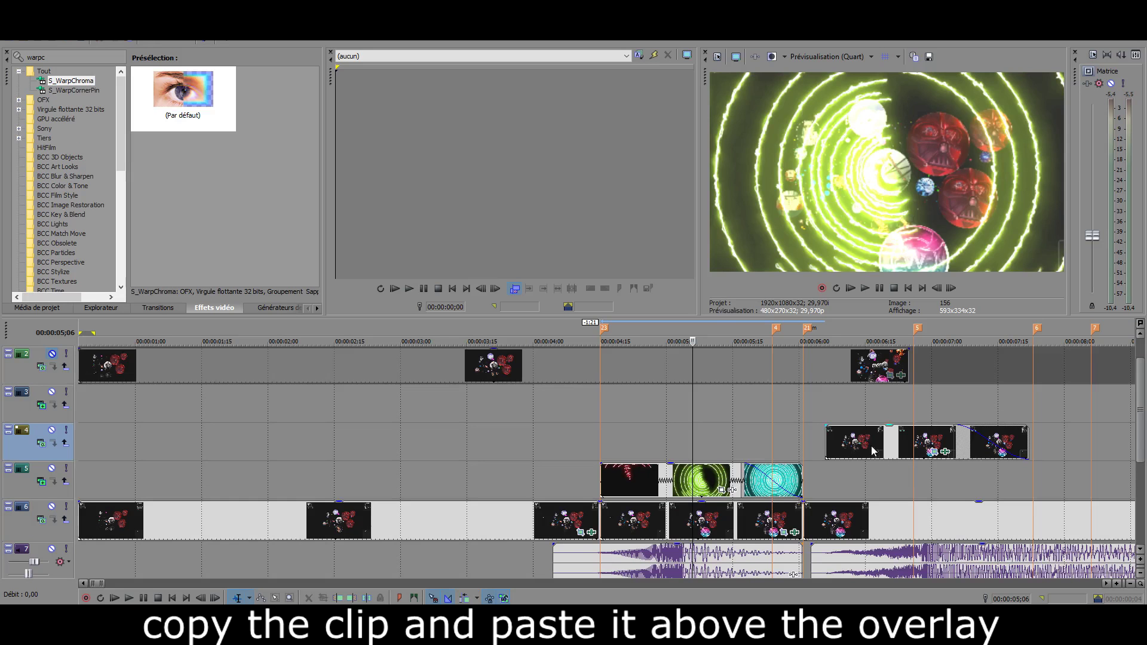
left_click_drag(871, 446, 644, 442)
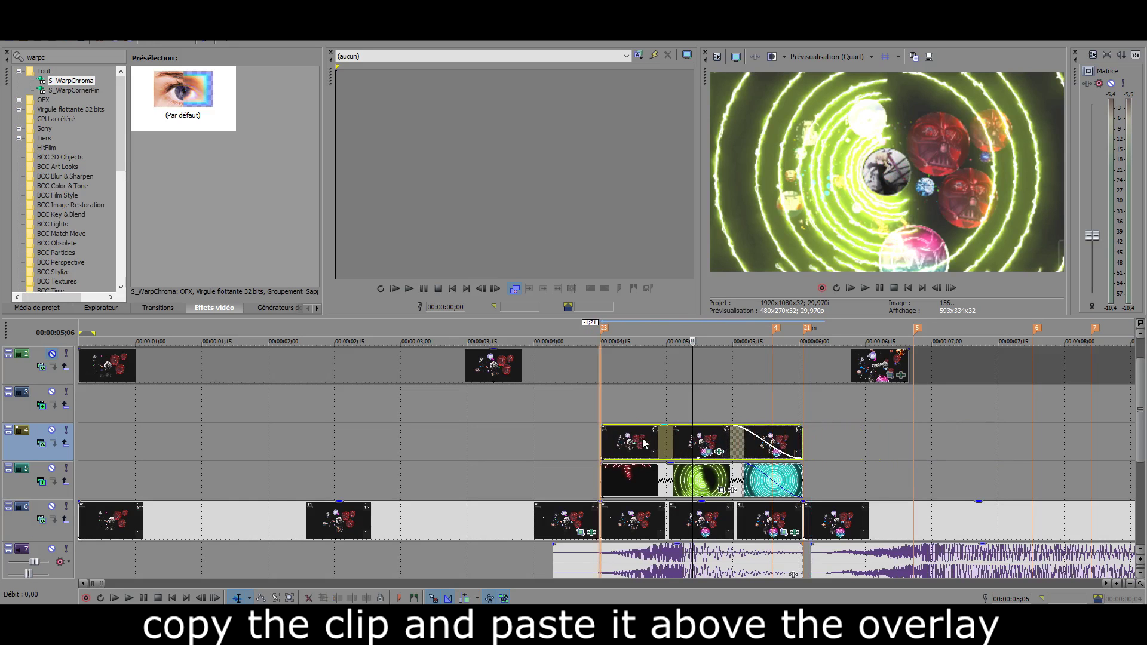
left_click(600, 404)
Step: Reset the track 4 clip's Pan/Crop framing to full frame and enable masking
left_click(707, 453)
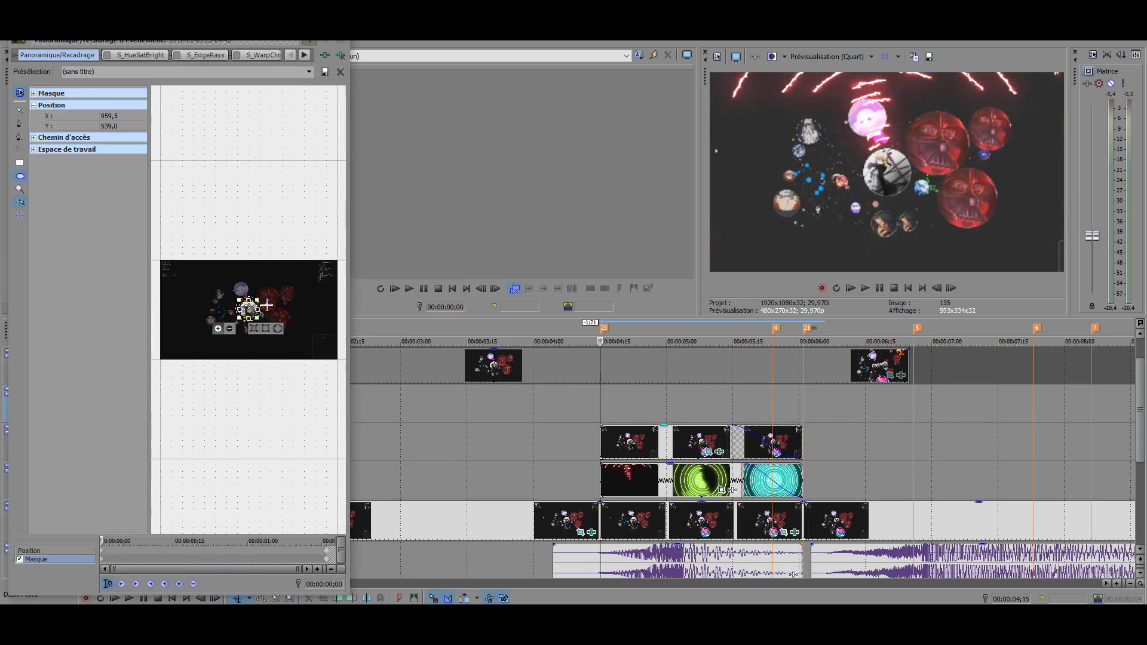
scroll(278, 337, "up", 5)
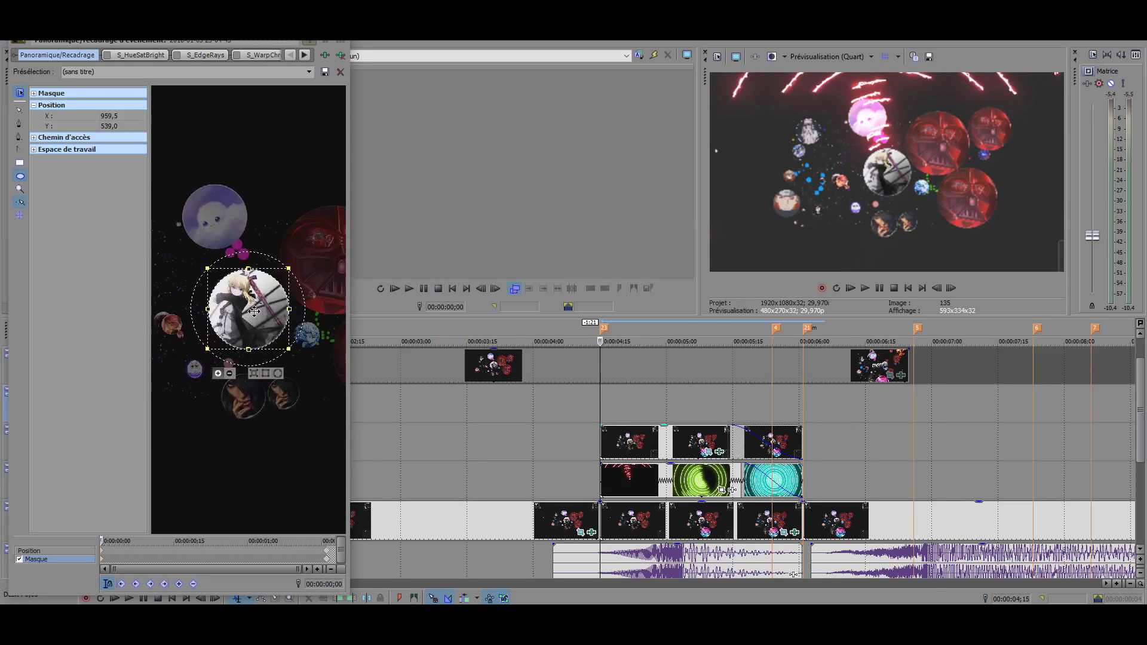
right_click(278, 338)
left_click(293, 334)
scroll(150, 559, "up", 3)
scroll(150, 560, "down", 3)
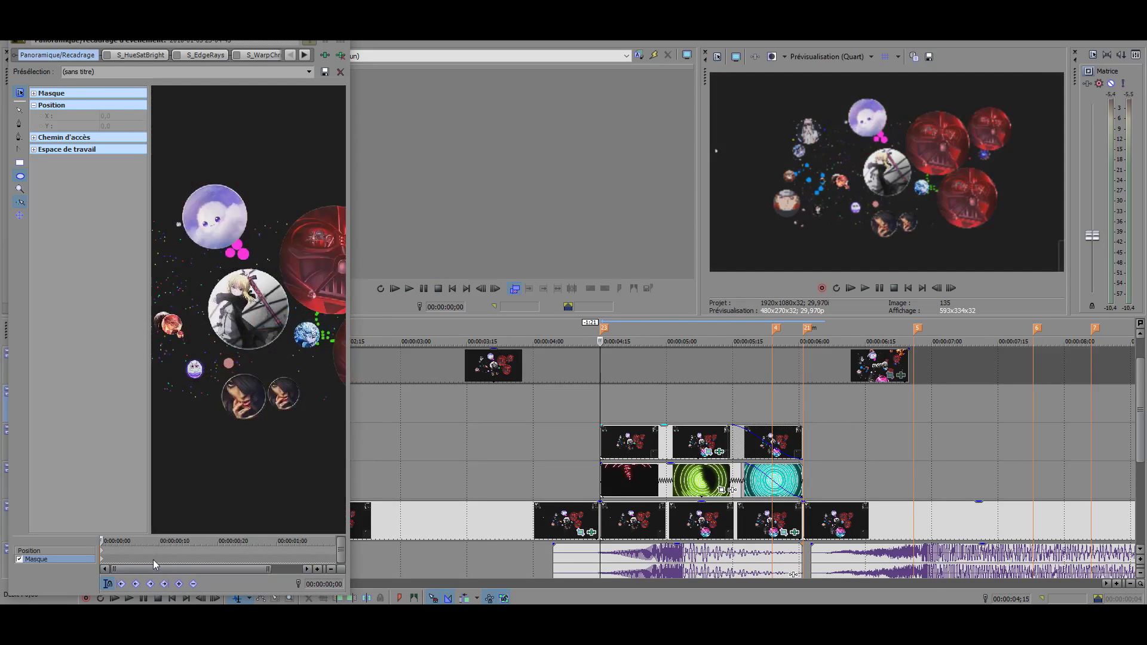
left_click(19, 559)
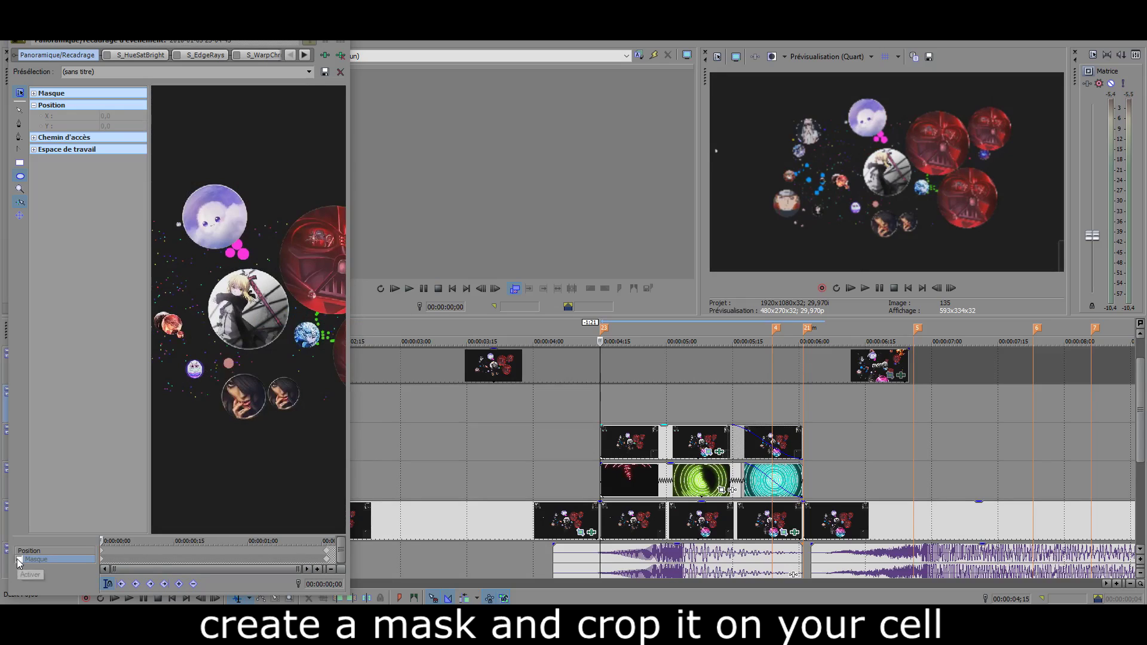
left_click(19, 559)
Step: Draw an elliptical mask and fit its edges around the central character bubble
left_click_drag(196, 271, 289, 356)
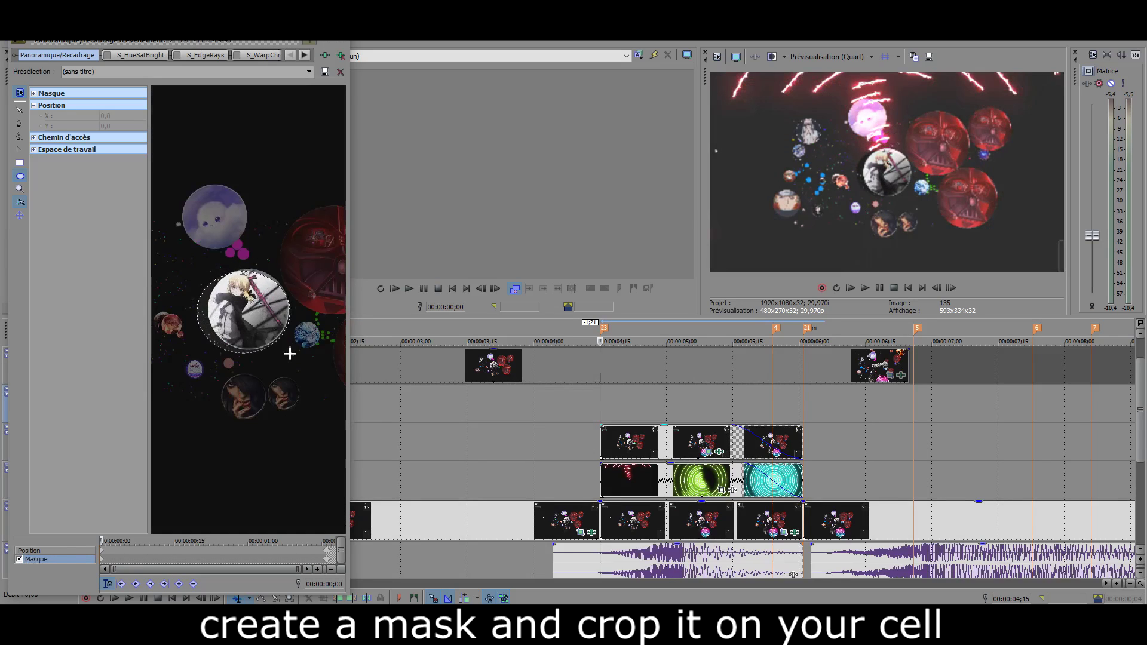
left_click_drag(260, 325, 261, 339)
left_click(266, 322)
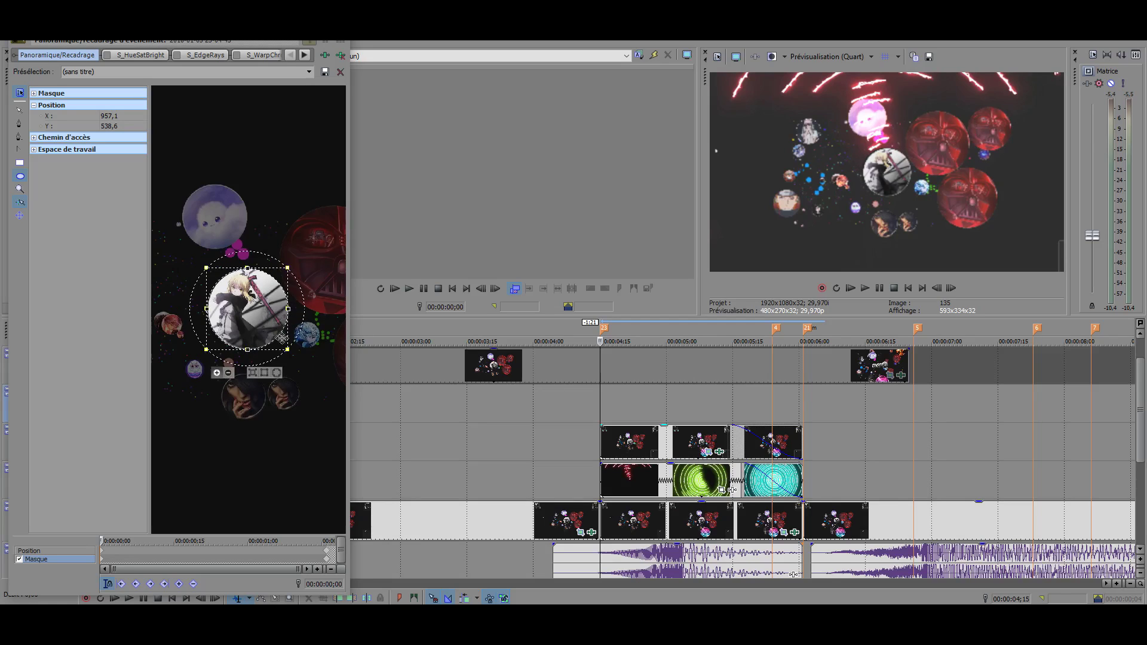
scroll(288, 309, "up", 4)
left_click_drag(249, 234, 249, 233)
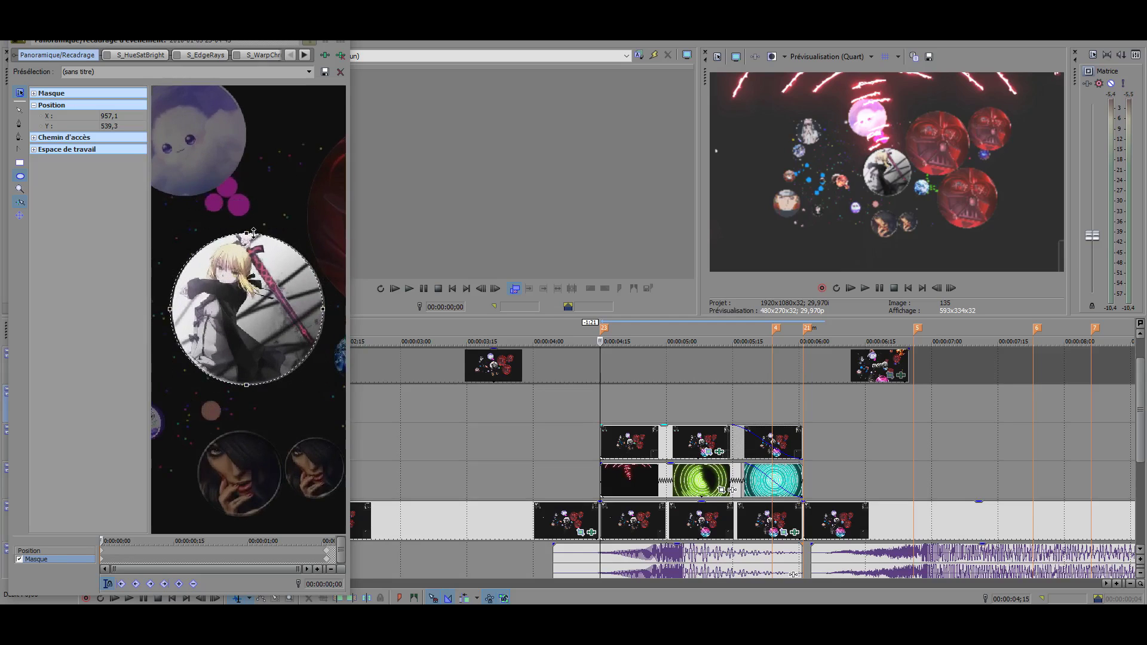
left_click_drag(170, 310, 173, 308)
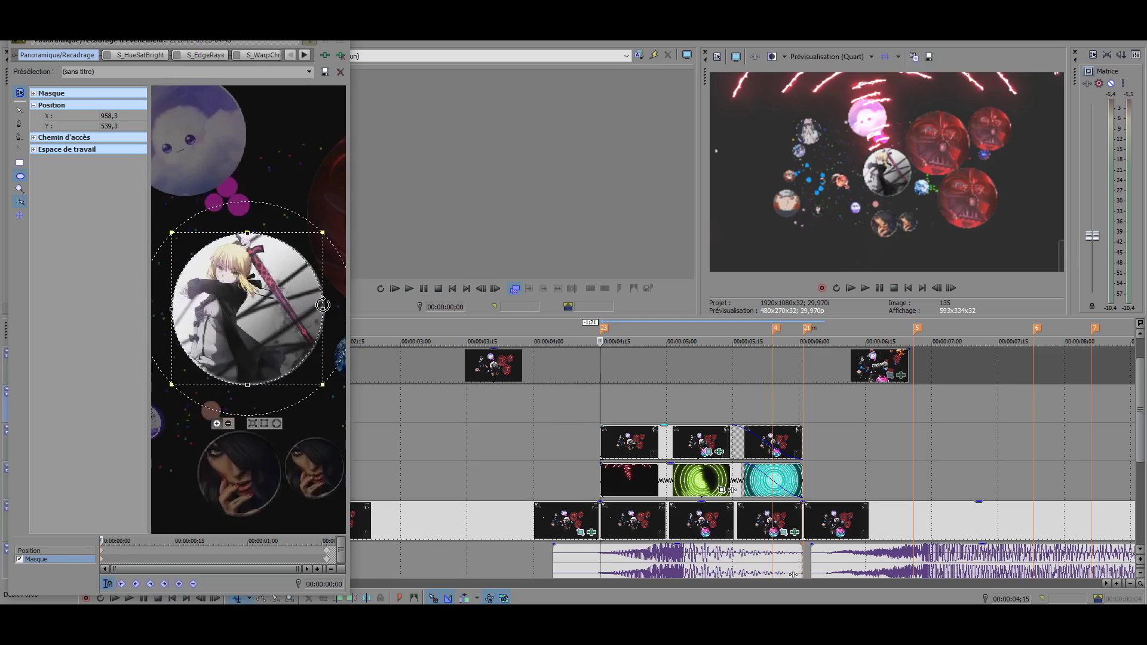
left_click_drag(323, 309, 326, 309)
left_click_drag(248, 386, 249, 385)
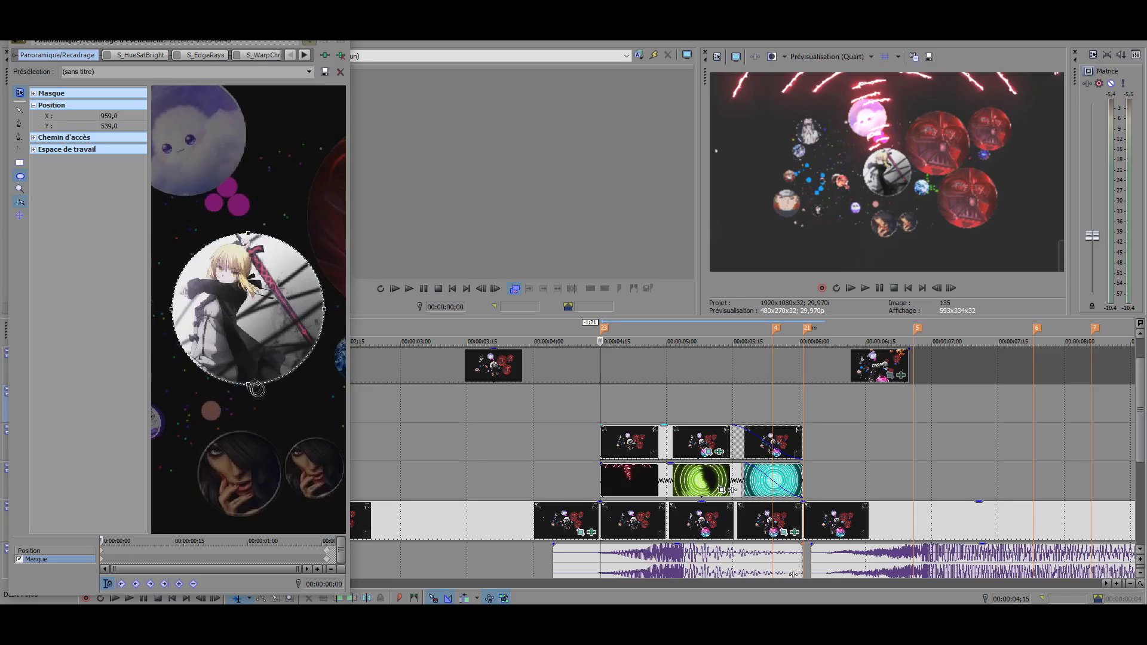
left_click_drag(257, 390, 260, 392)
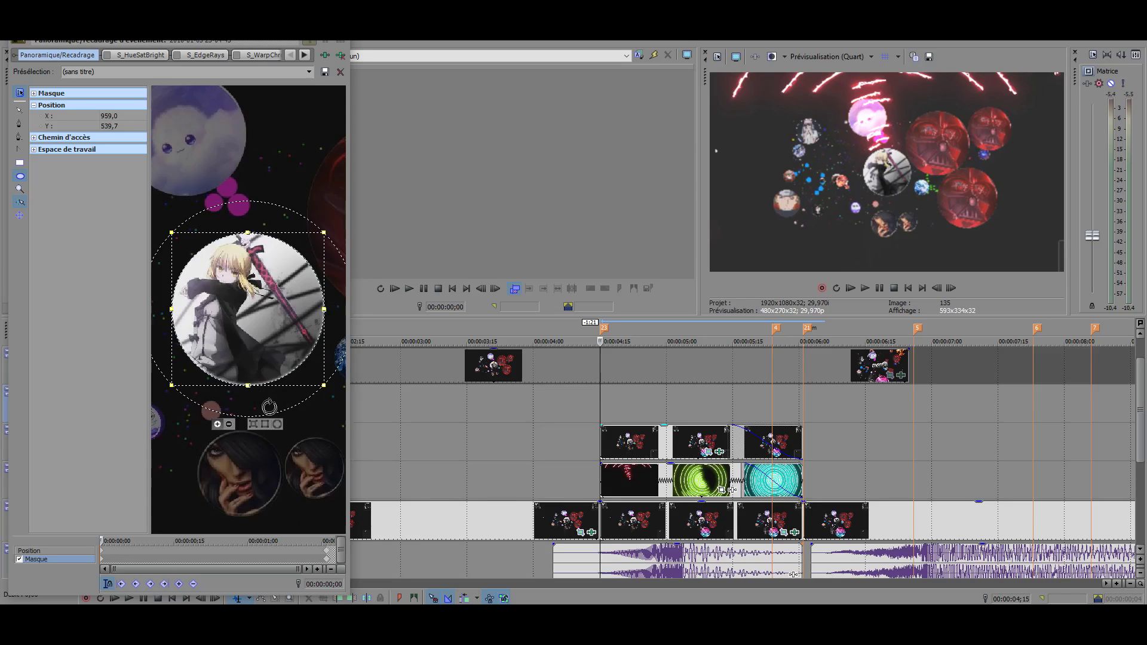
left_click_drag(249, 386, 249, 384)
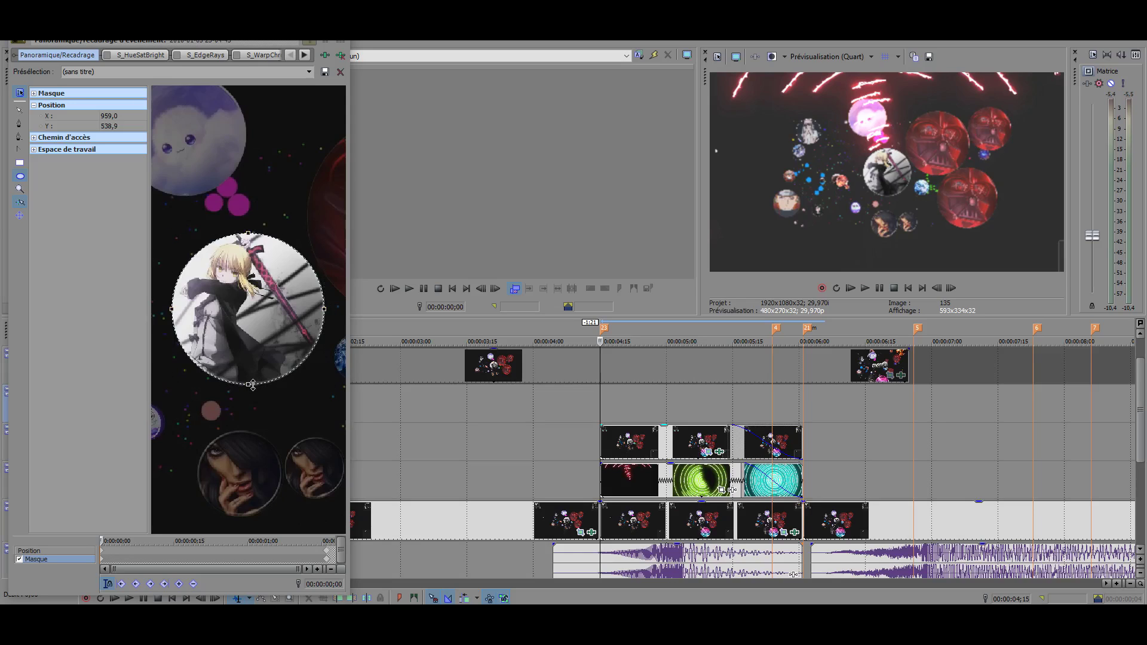
left_click_drag(324, 311, 324, 308)
Step: Close the Pan/Crop window and play back the masked result
left_click(323, 308)
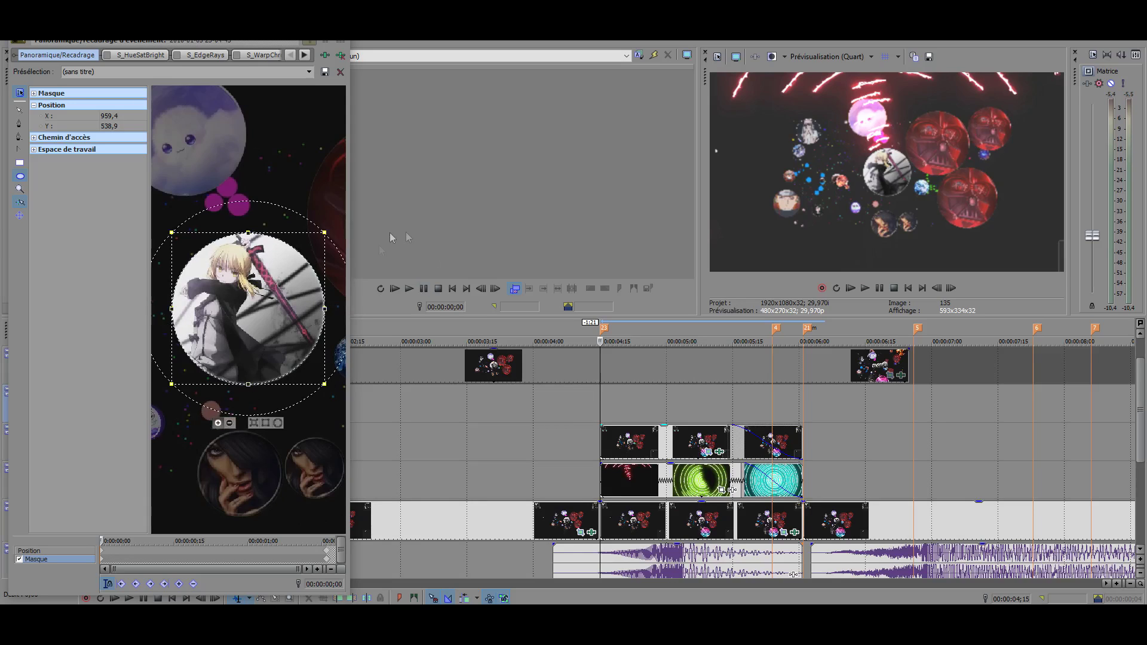
scroll(273, 478, "down", 3)
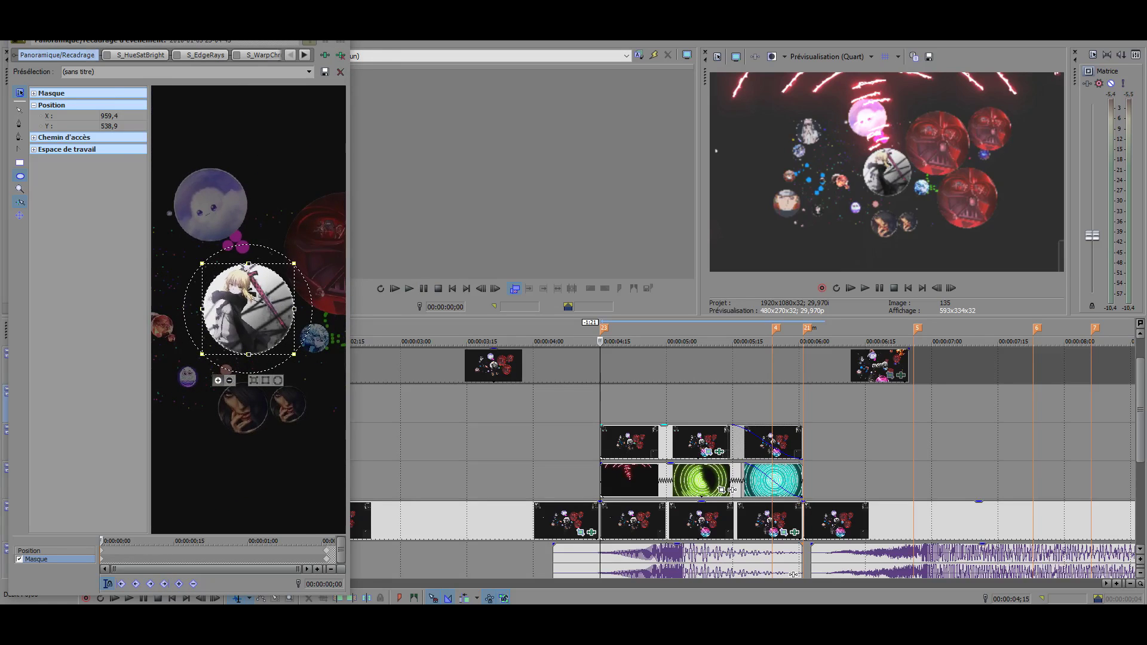
left_click(341, 41)
key("space")
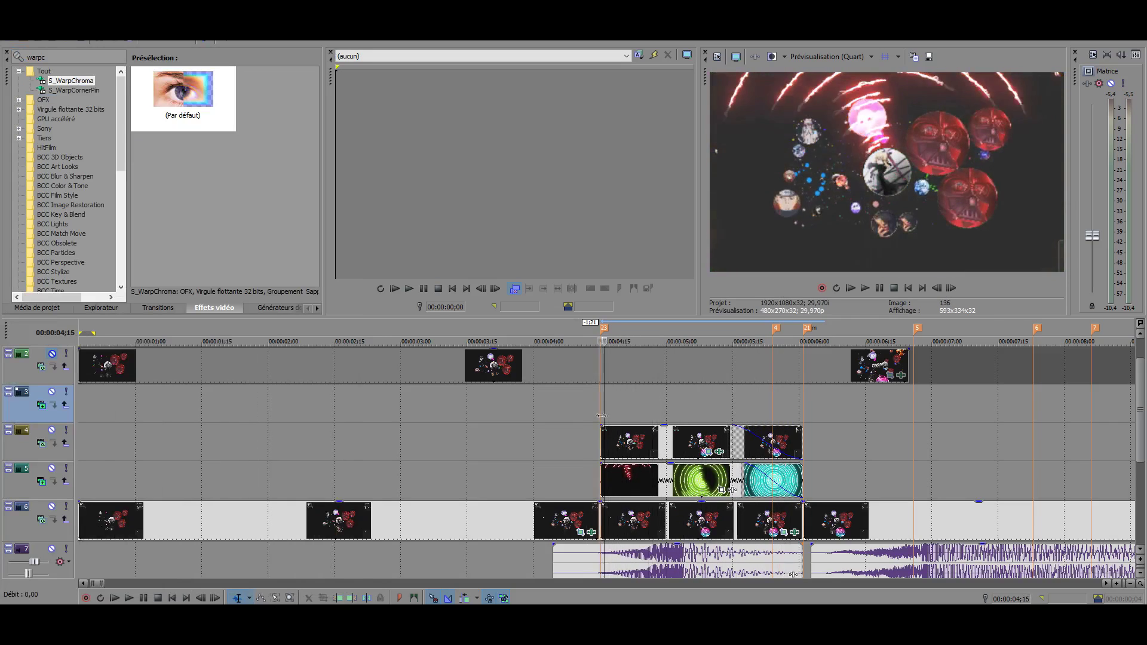
Step: Place the playhead at the short clips' start, 00:00:04;15
left_click(681, 420)
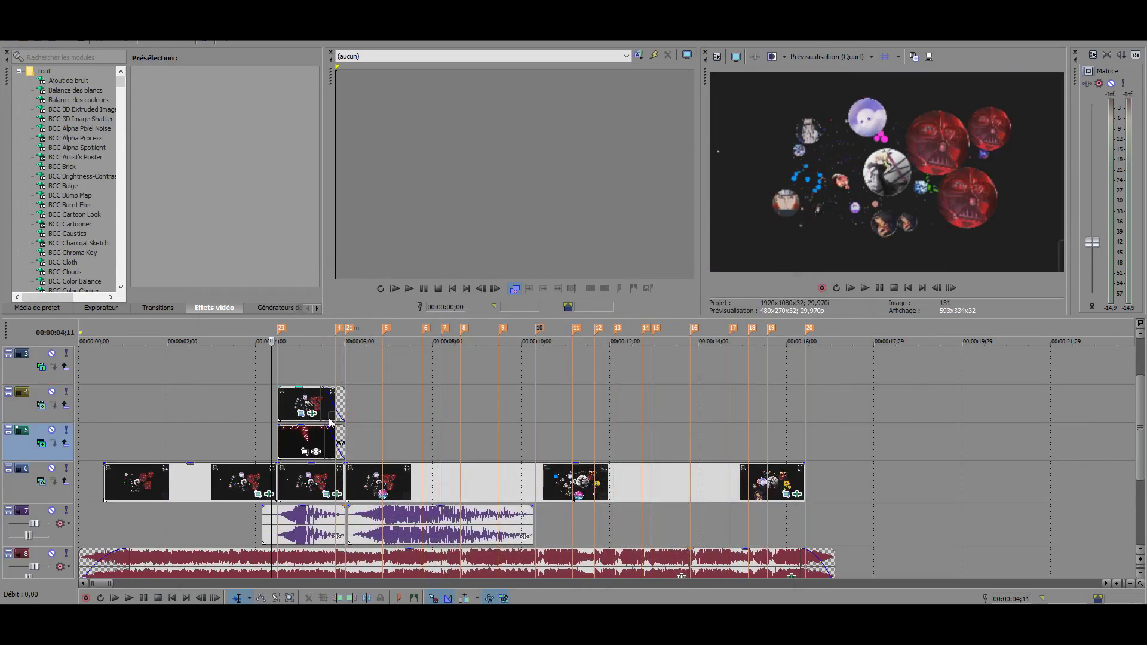
scroll(331, 422, "up", 5)
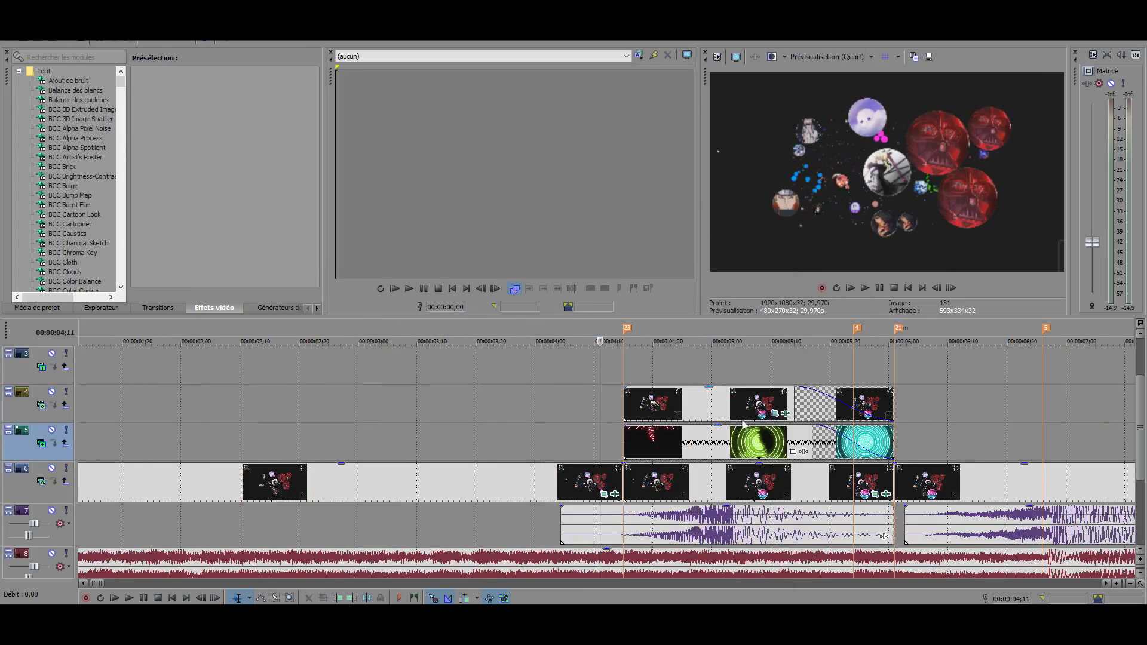
scroll(755, 436, "down", 2)
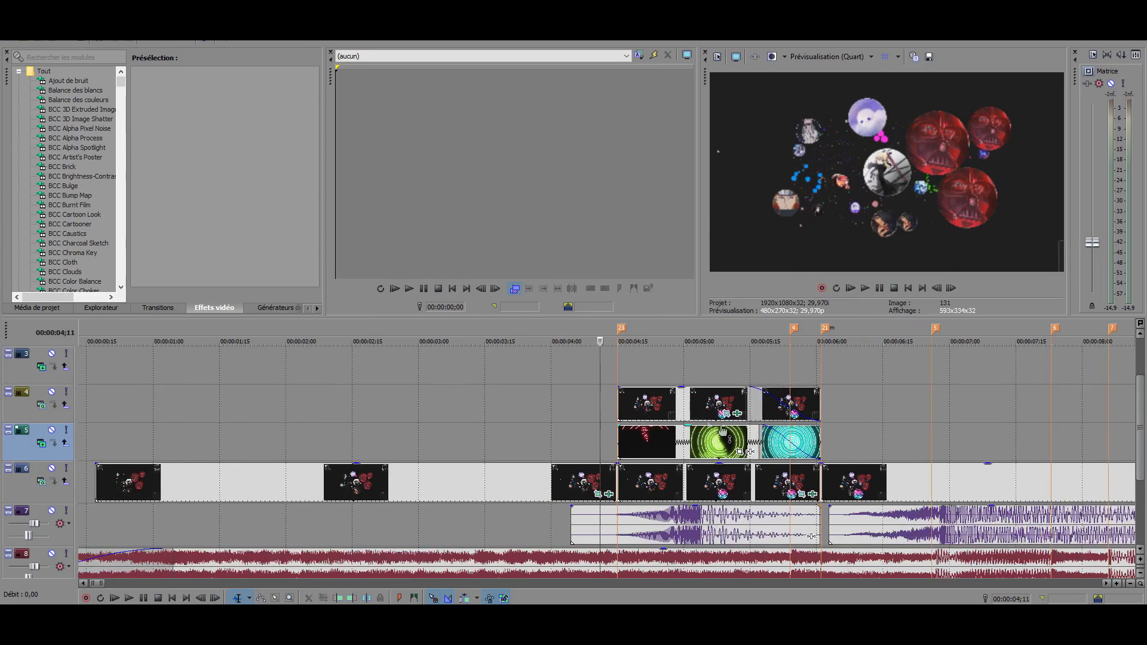
left_click(621, 378)
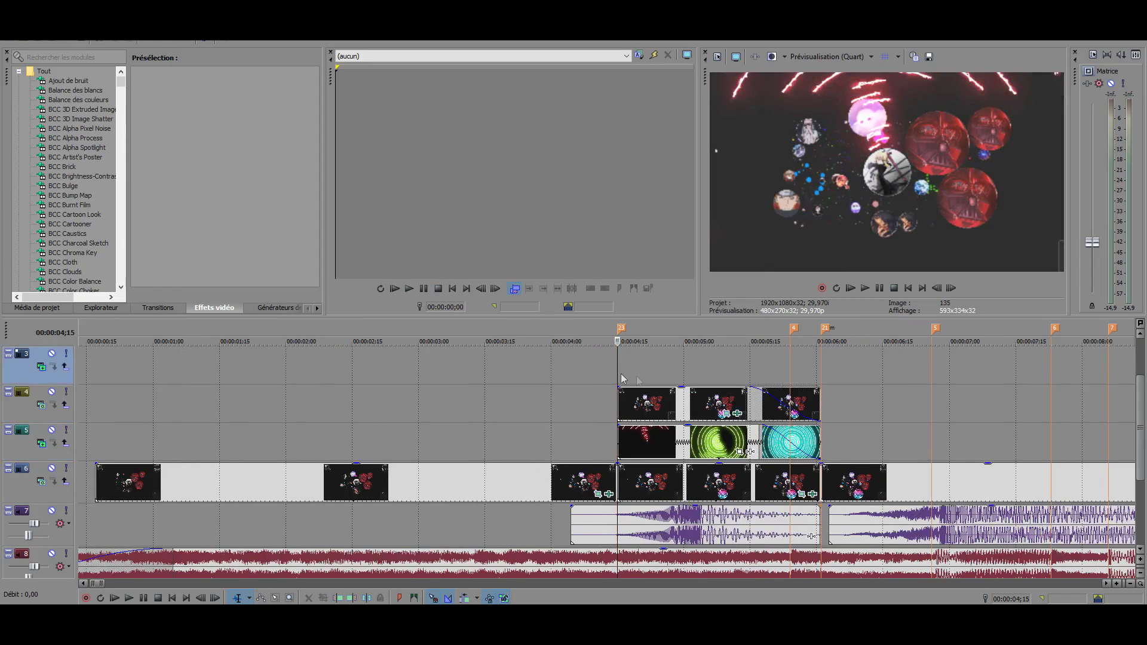
left_click(741, 417)
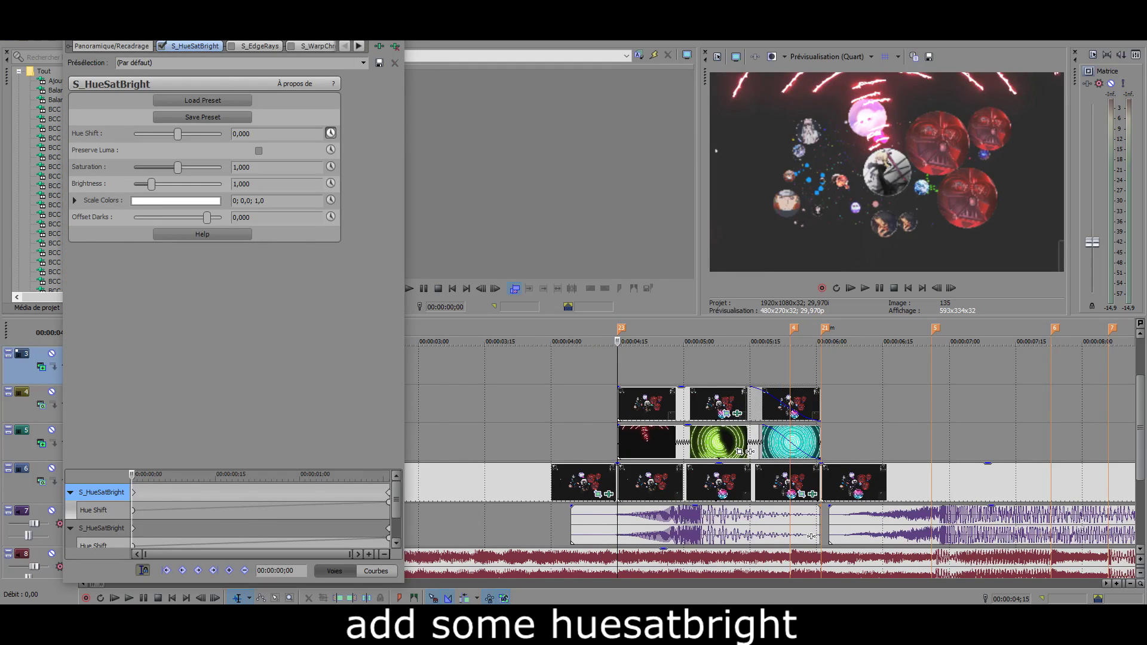
key("Escape")
Step: Search 'hue' and drag the S_HueSatBright default preset onto the track 4 clip
left_click(109, 58)
type("hue")
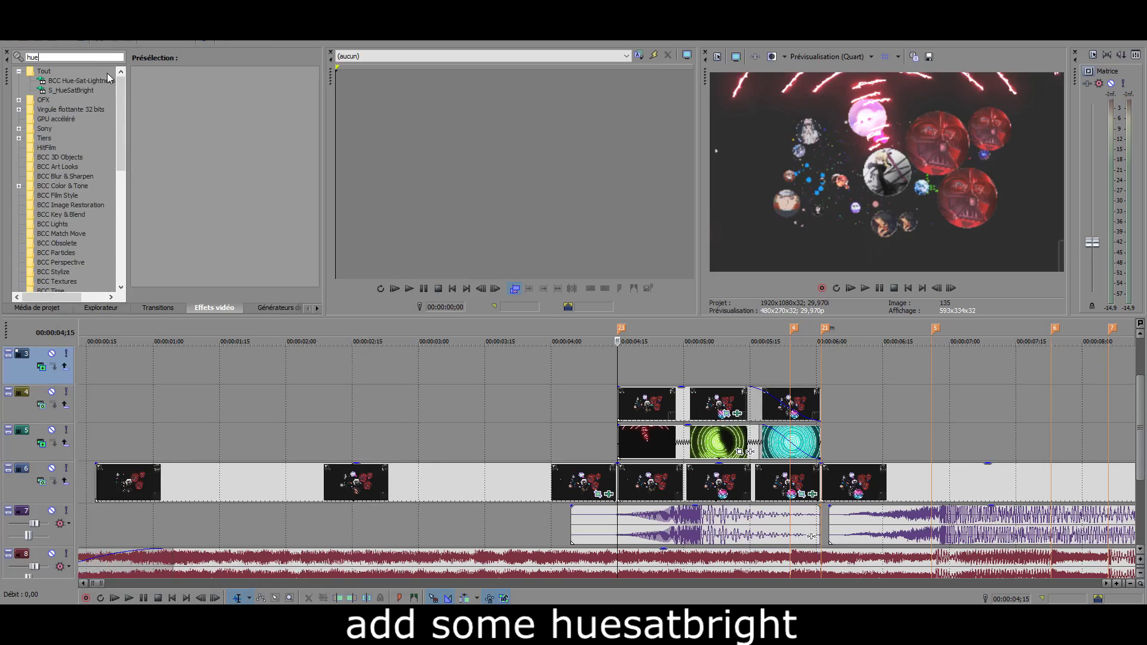
left_click(71, 90)
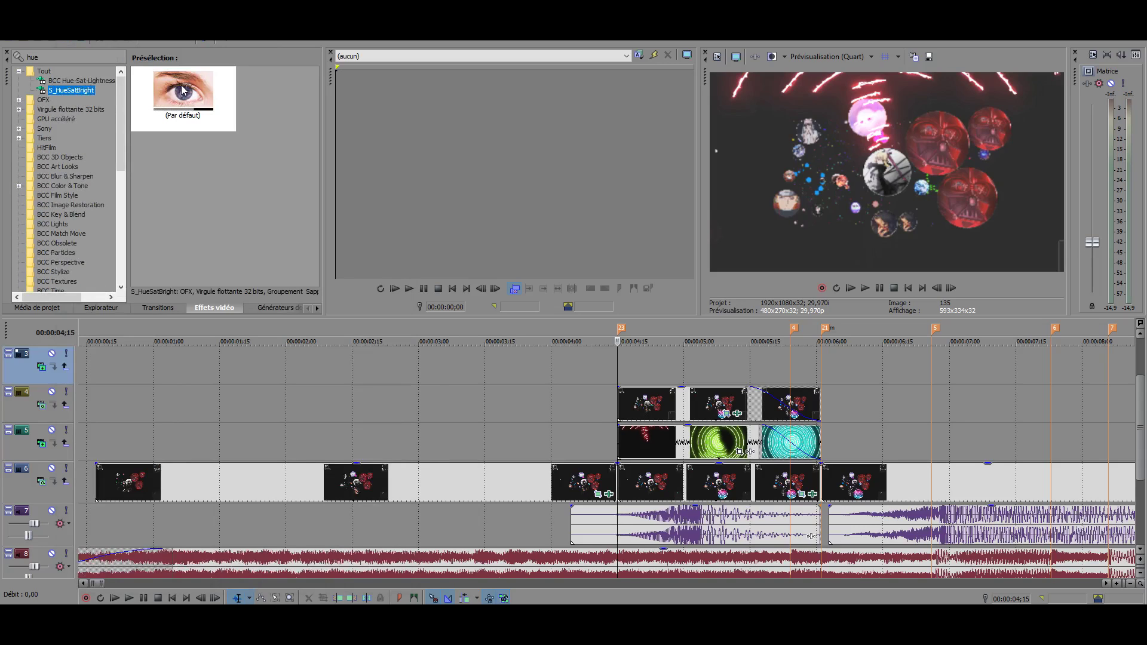
left_click_drag(183, 91, 605, 359)
left_click_drag(632, 399, 669, 405)
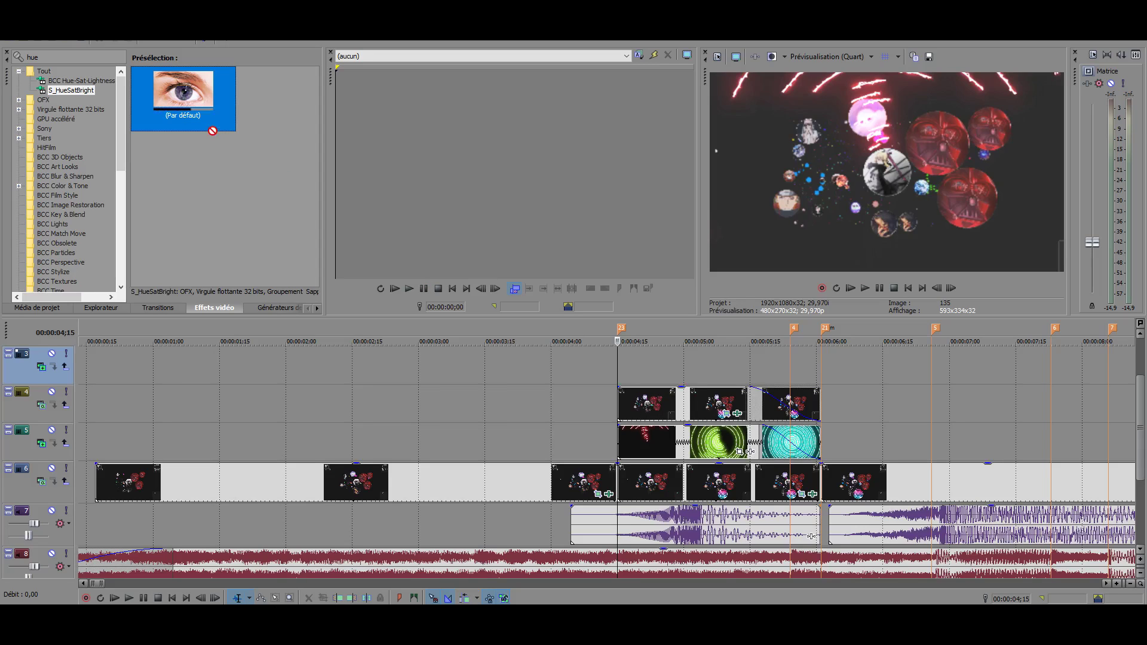
left_click_drag(736, 421, 737, 421)
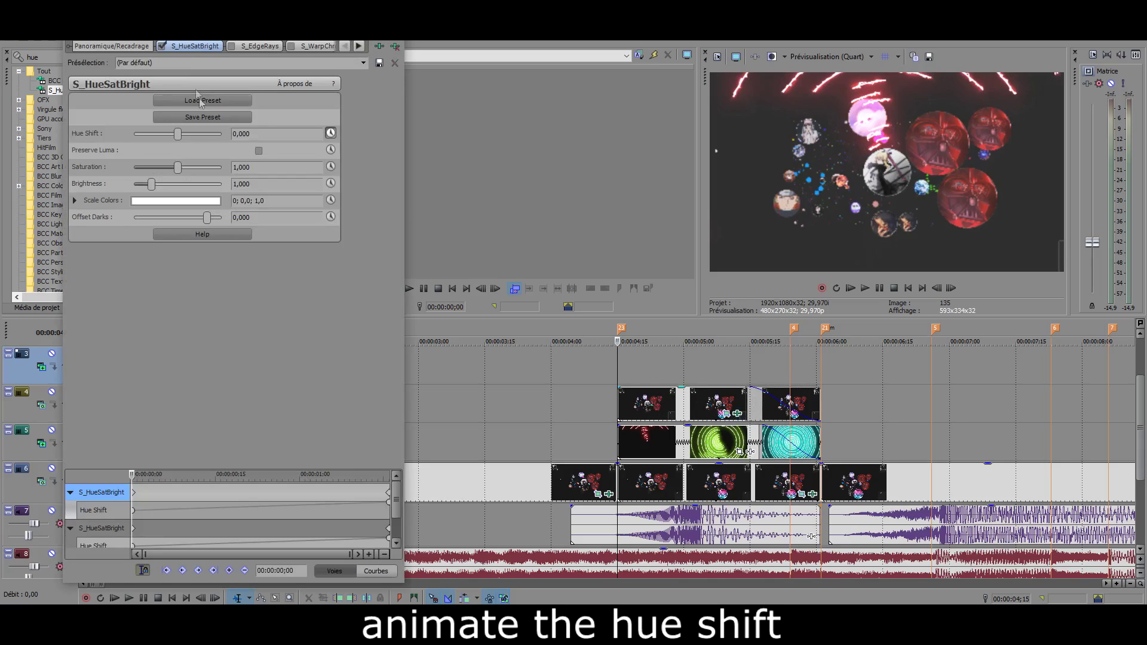
Step: Keyframe Hue Shift from 0,000 at the clip start to 1,000 at the clip end
left_click(331, 134)
left_click(331, 134)
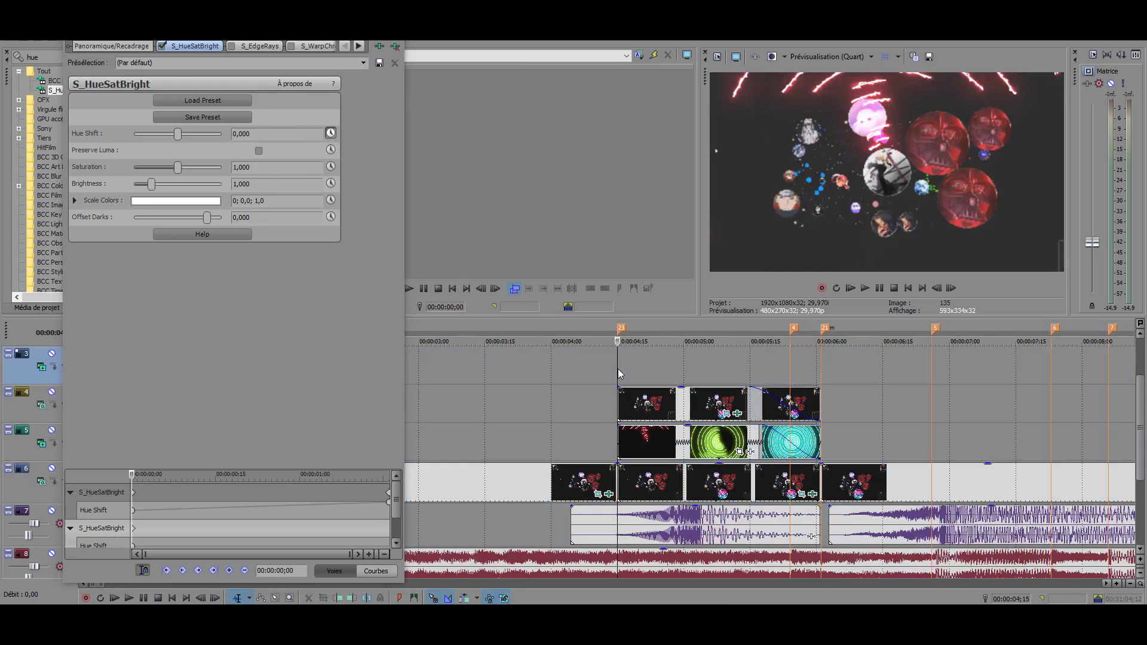
left_click(819, 370)
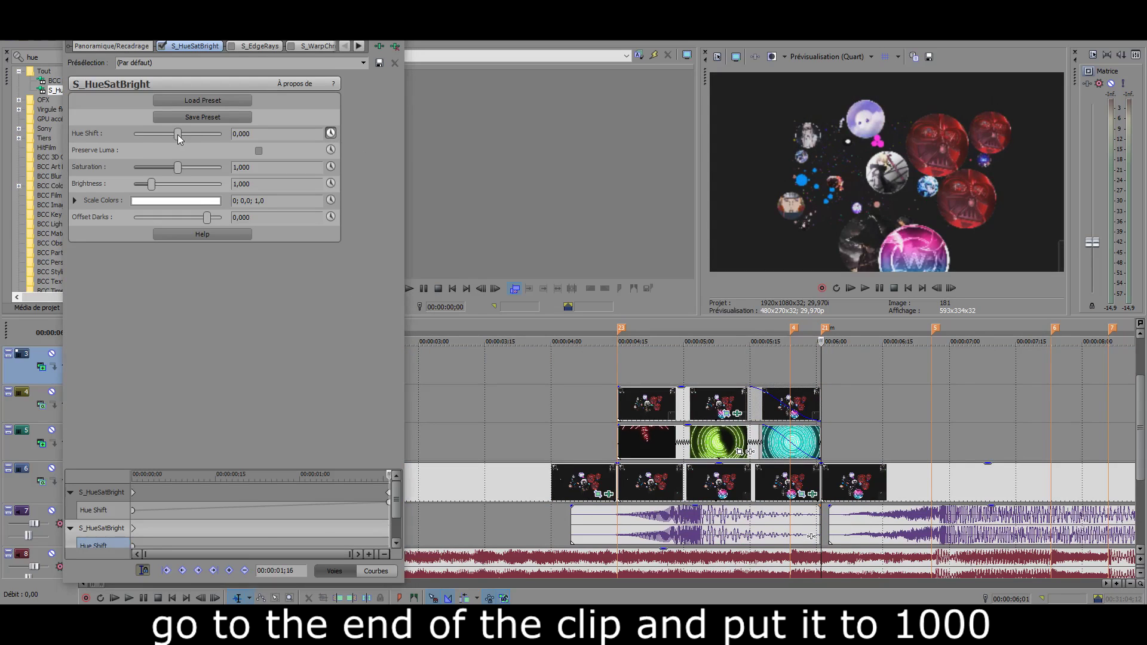
left_click_drag(177, 133, 233, 137)
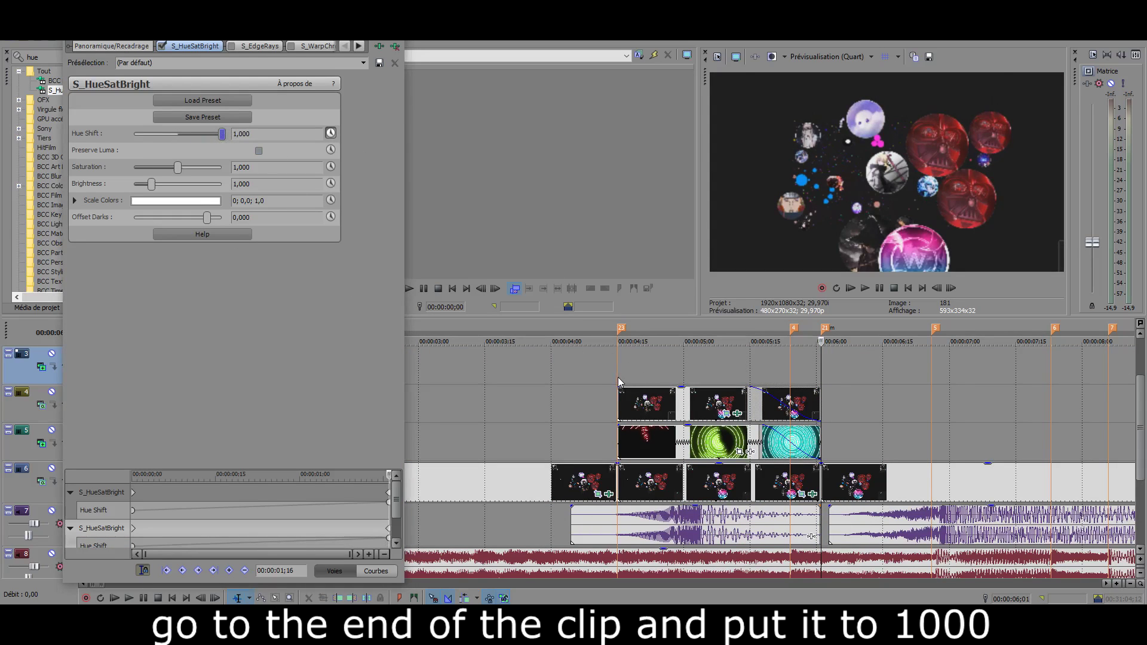
Step: Preview and scrub the hue animation, leaving the playhead at the clip start
left_click(618, 377)
left_click(865, 288)
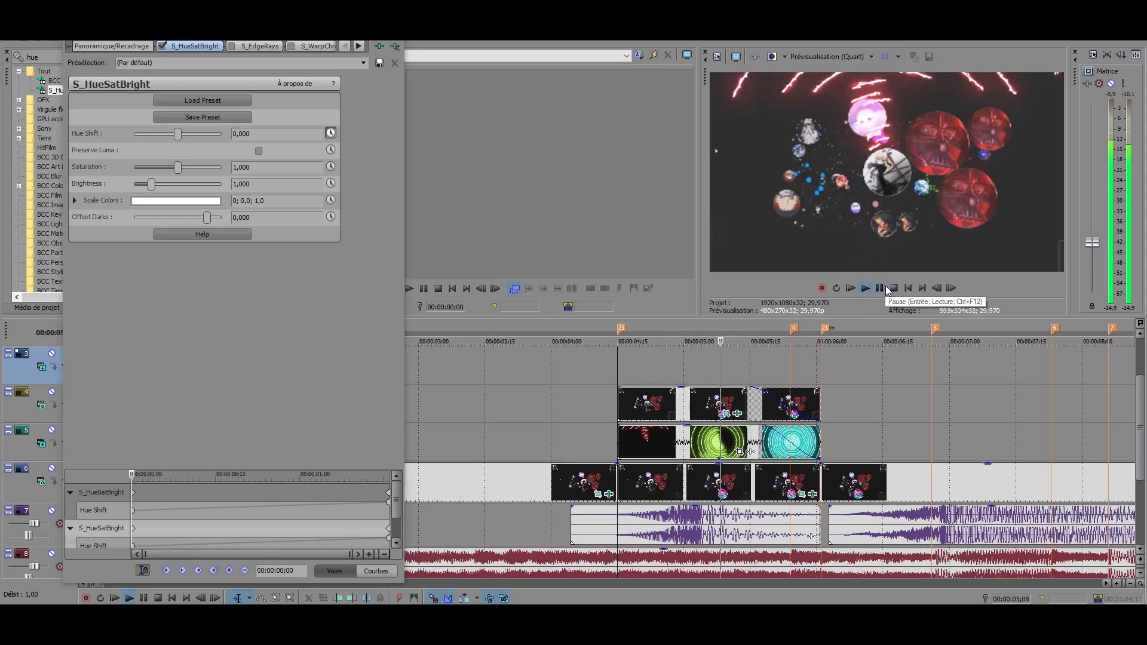
left_click(879, 289)
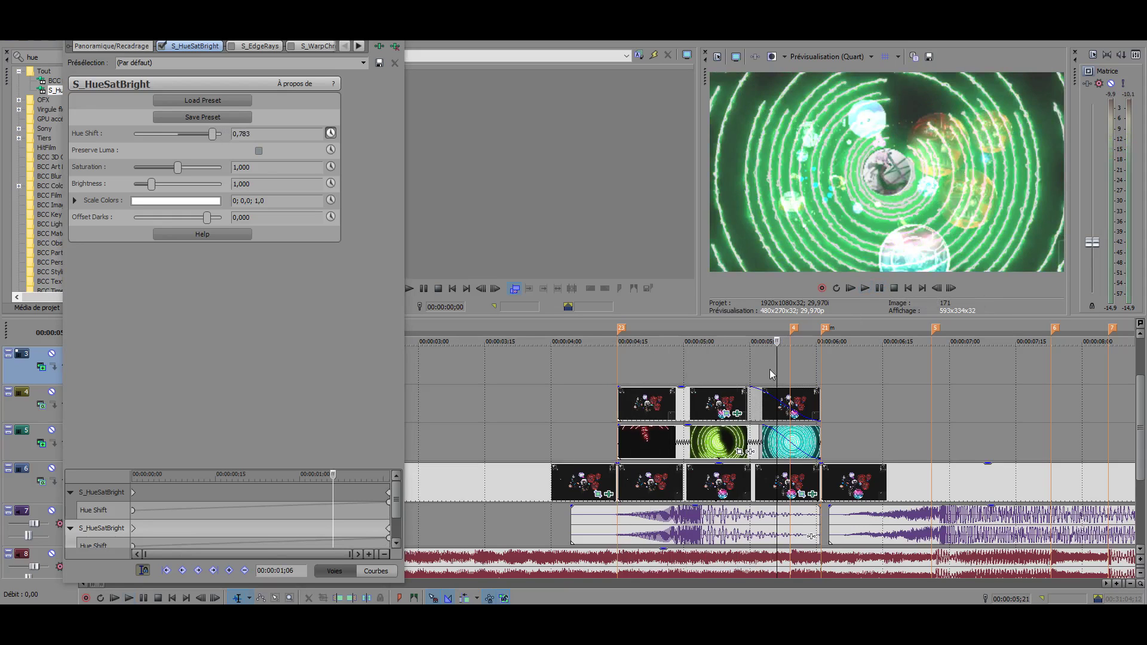
left_click(618, 367)
left_click_drag(618, 366, 819, 369)
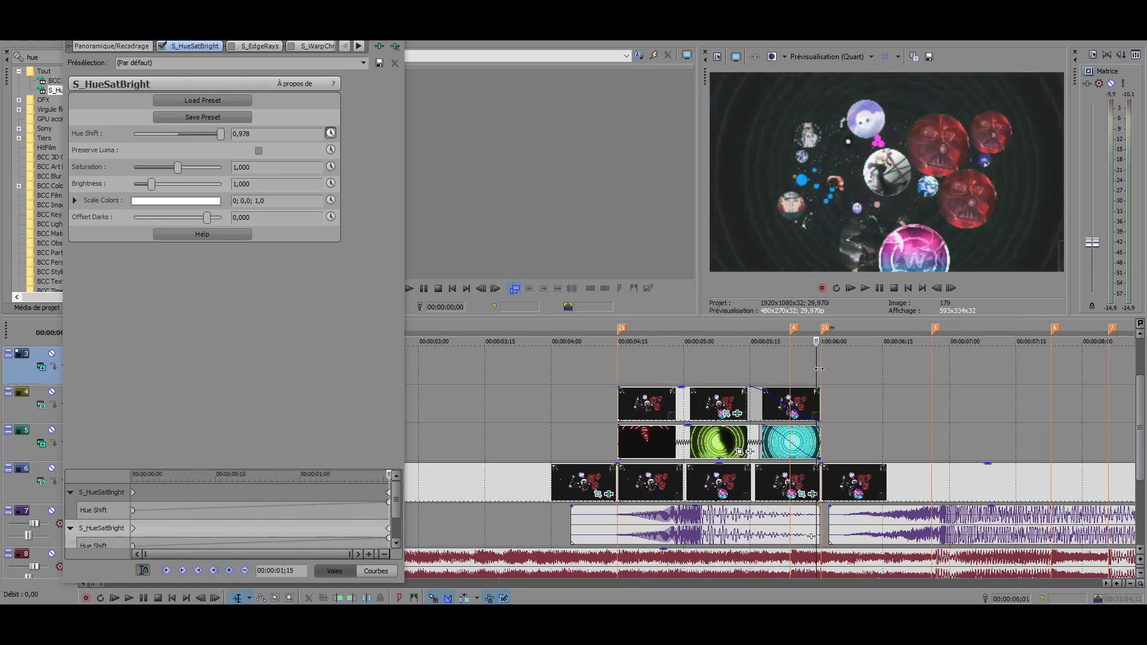
left_click(617, 372)
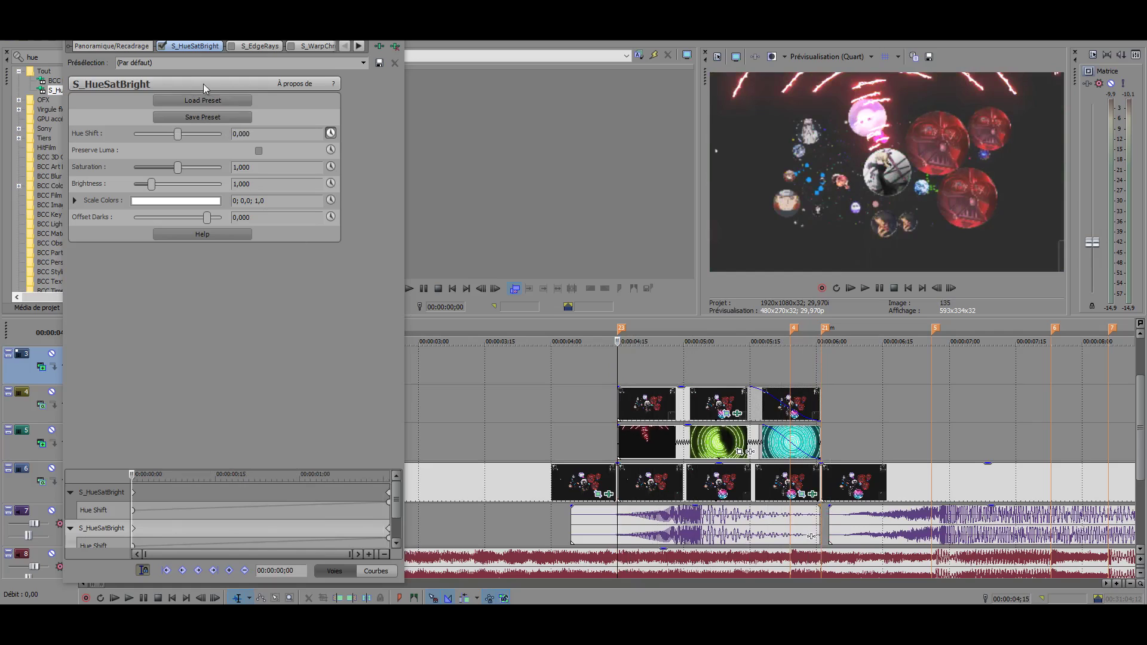
Step: Enable the existing S_EdgeRays effect in the clip's chain and close the FX window
left_click(257, 45)
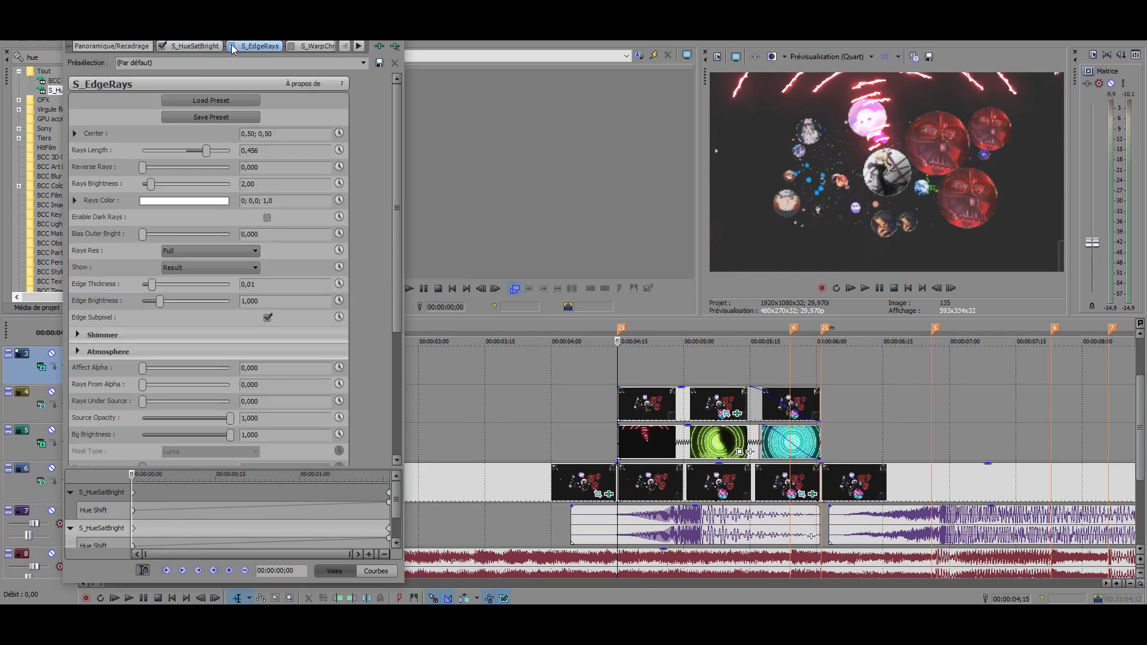
left_click(231, 45)
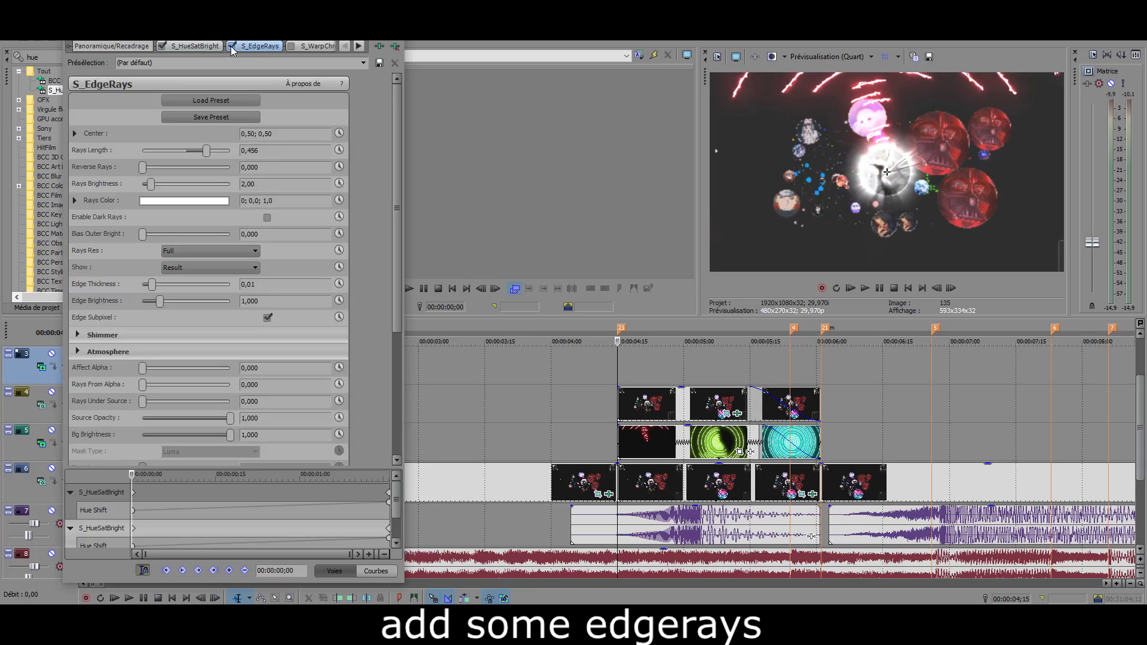
key("Escape")
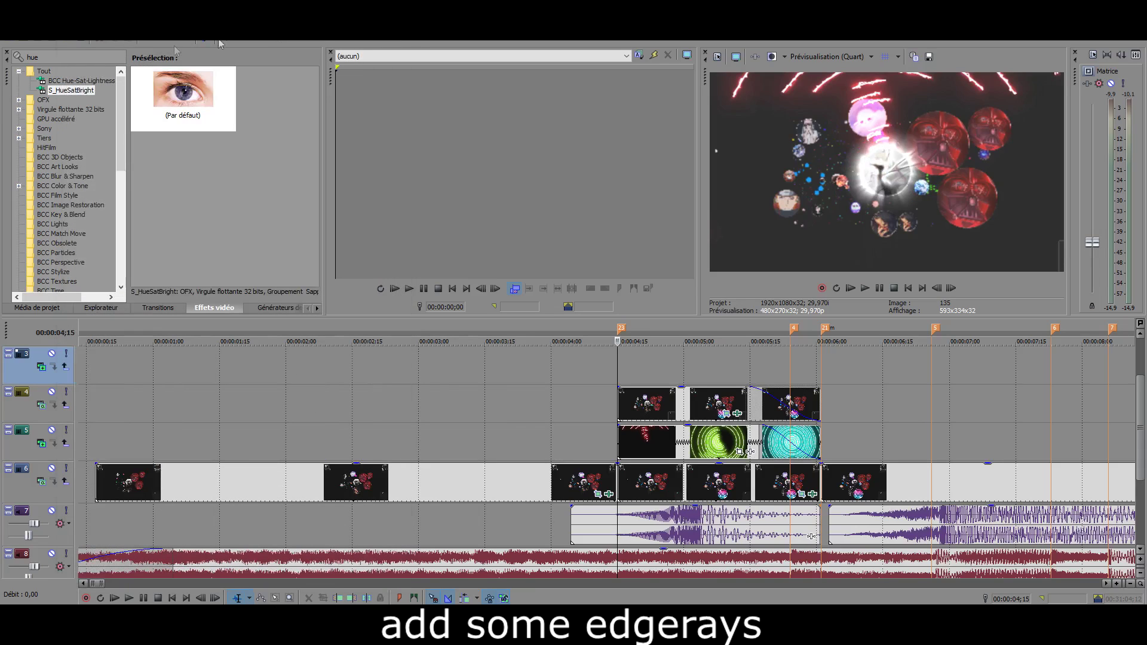
Step: Find S_EdgeRays with an 'edgera' search and apply it to the track 4 clip
type("ed")
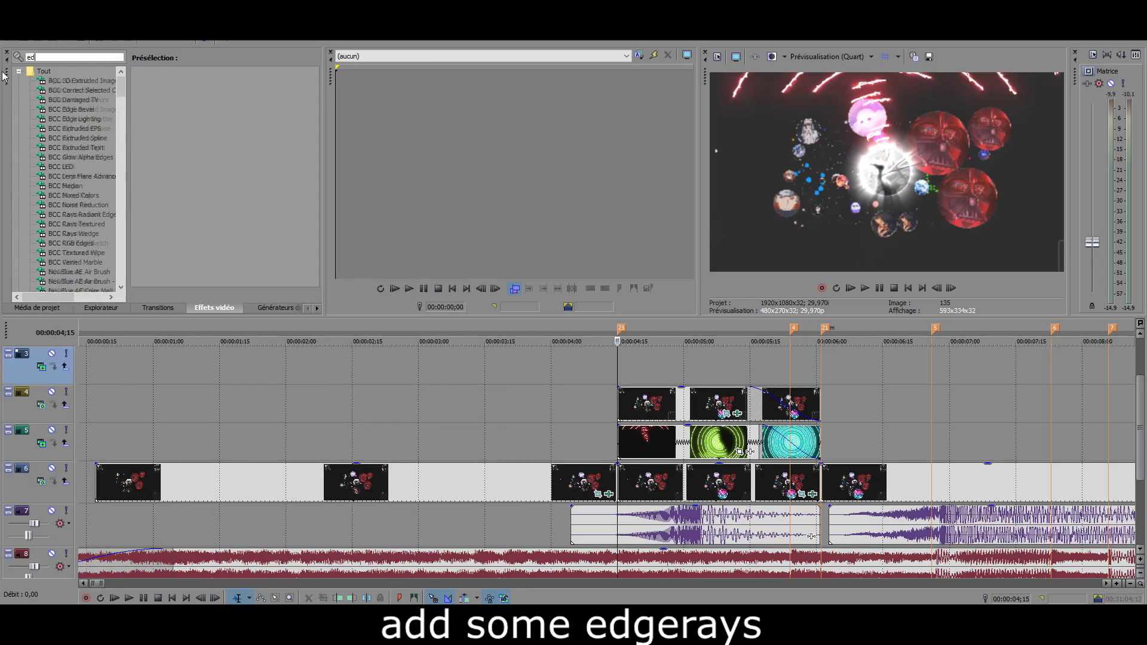
type("geray")
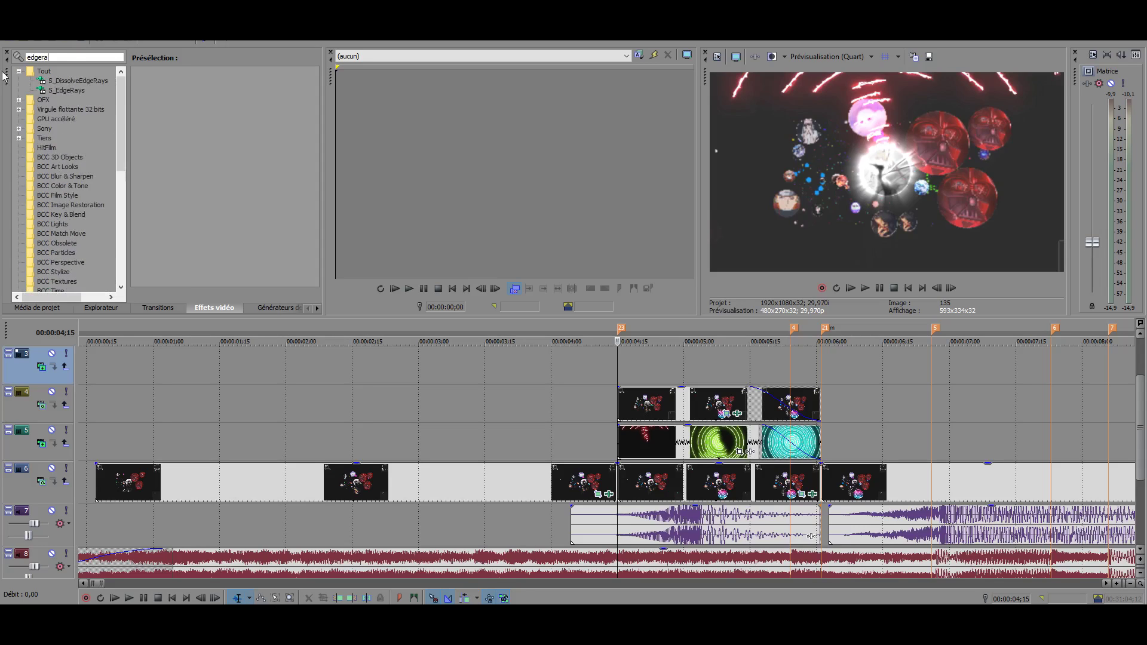
left_click(70, 94)
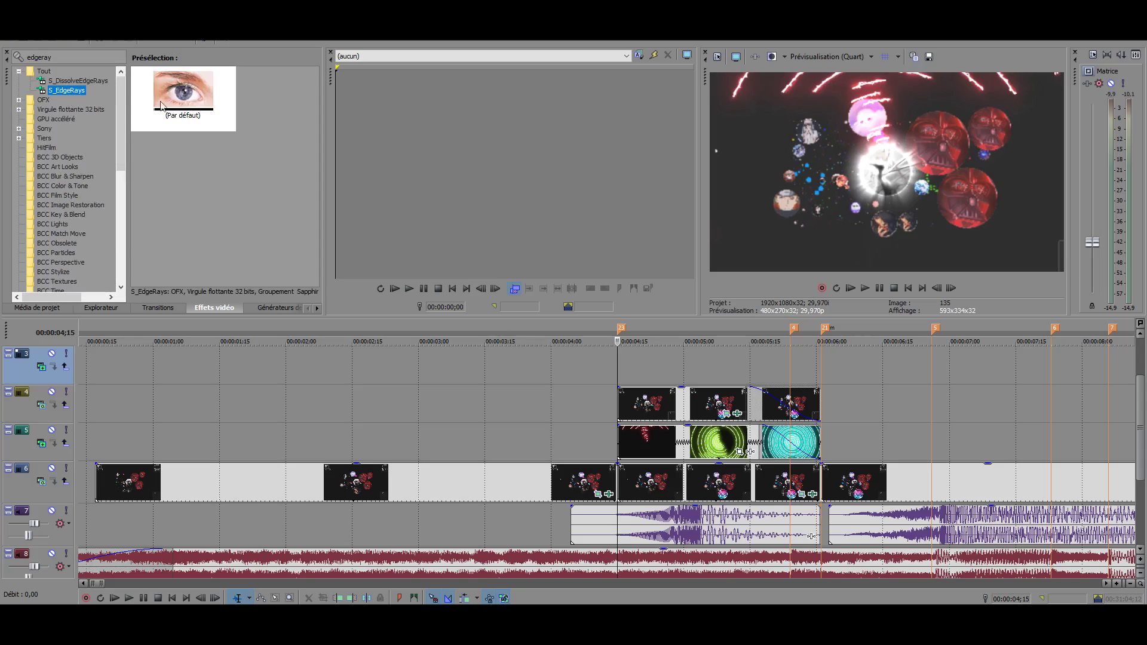
left_click_drag(161, 105, 645, 403)
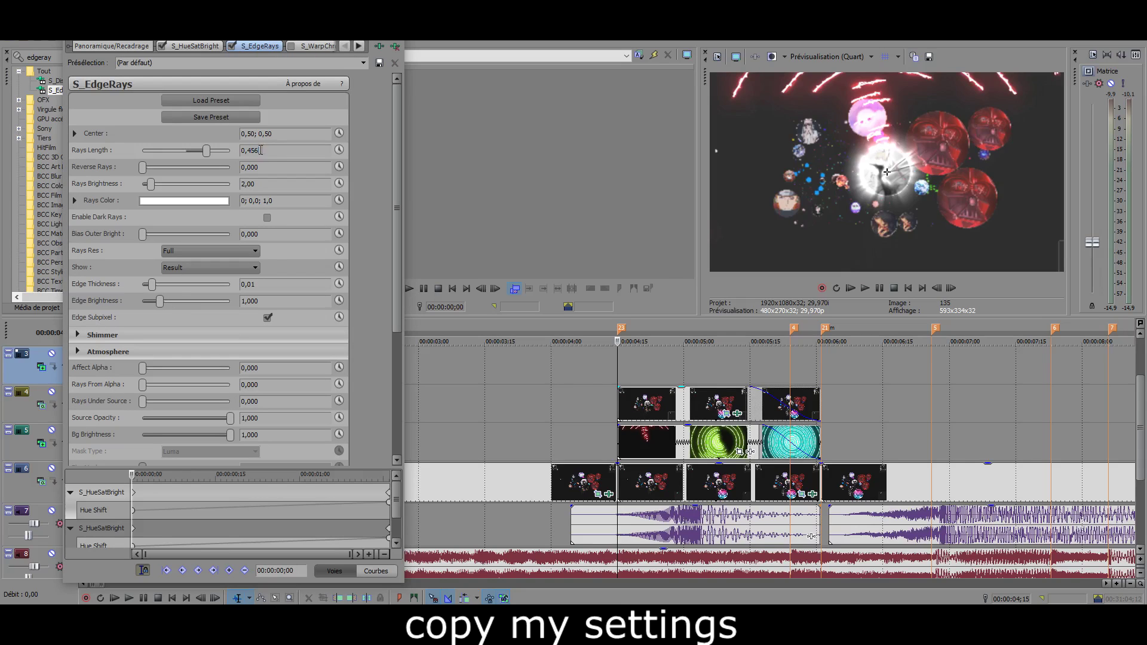
Step: Adjust the S_EdgeRays Rays Brightness value and play the clip to preview it
left_click(278, 185)
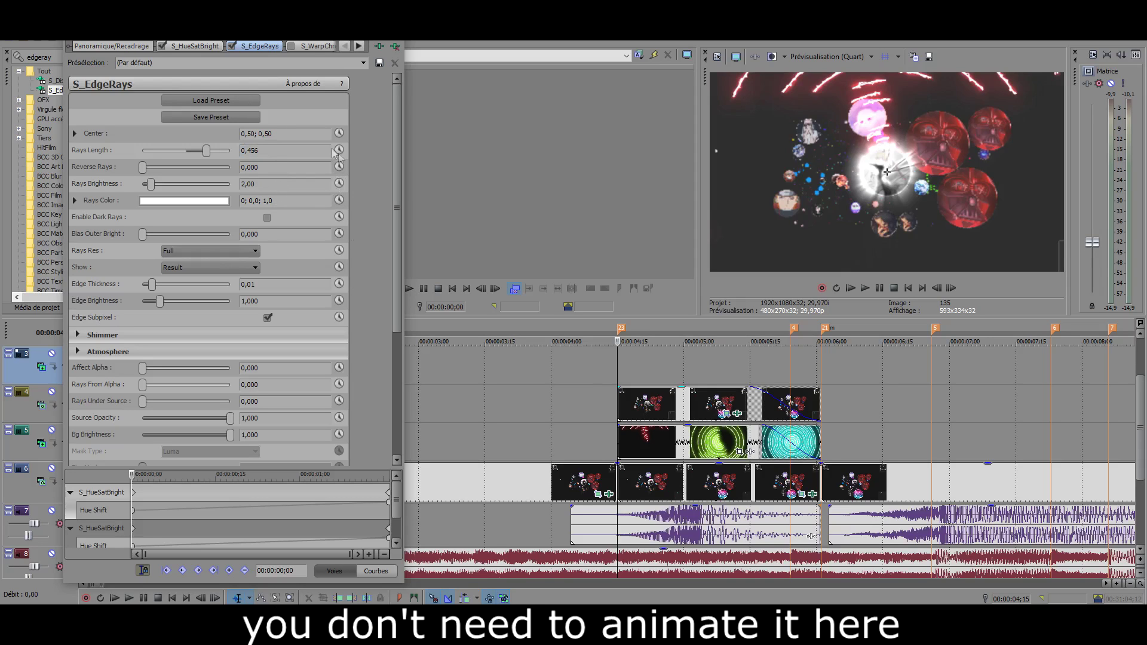
mouse_move(393, 239)
left_mouse_down()
mouse_move(399, 395)
mouse_move(389, 184)
left_mouse_up()
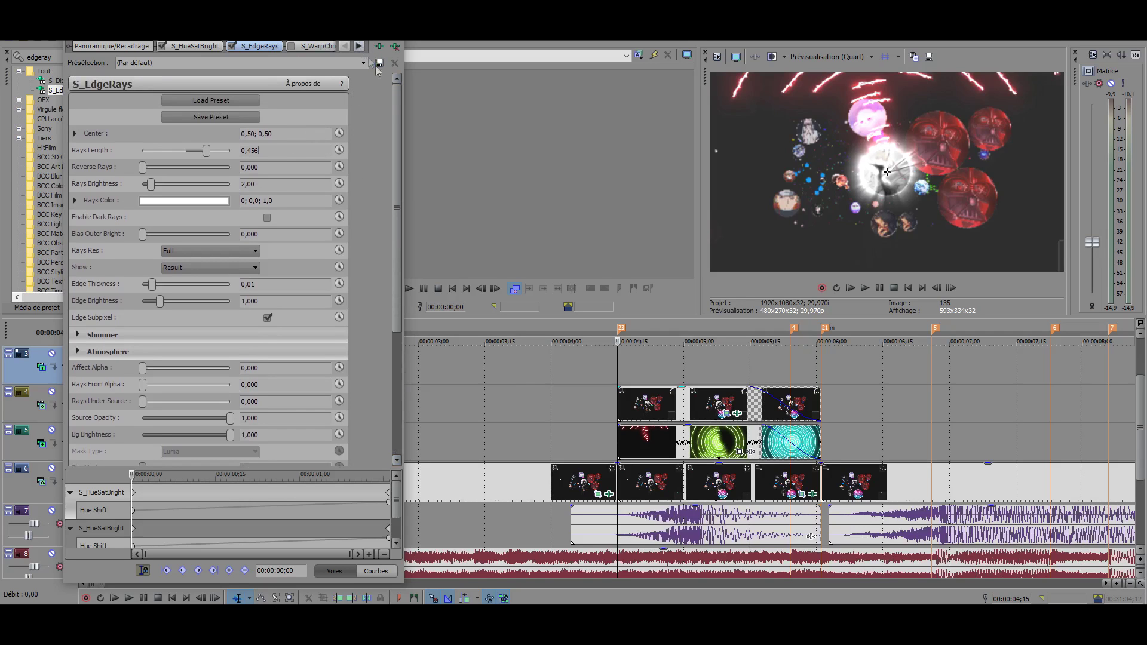
key("space")
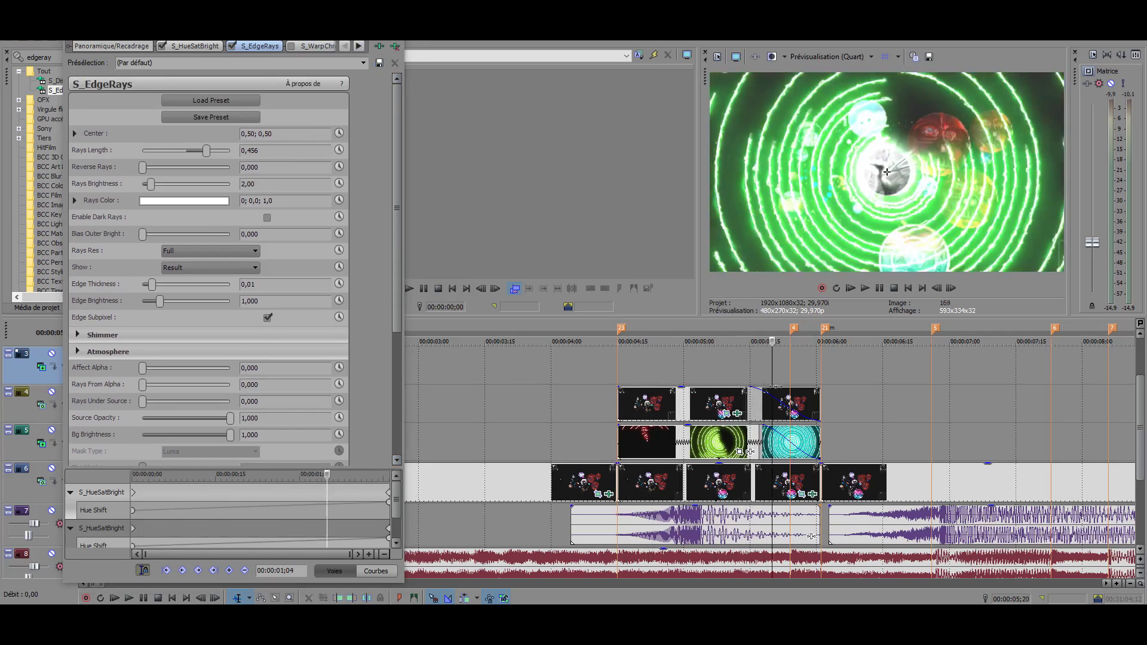
key("space")
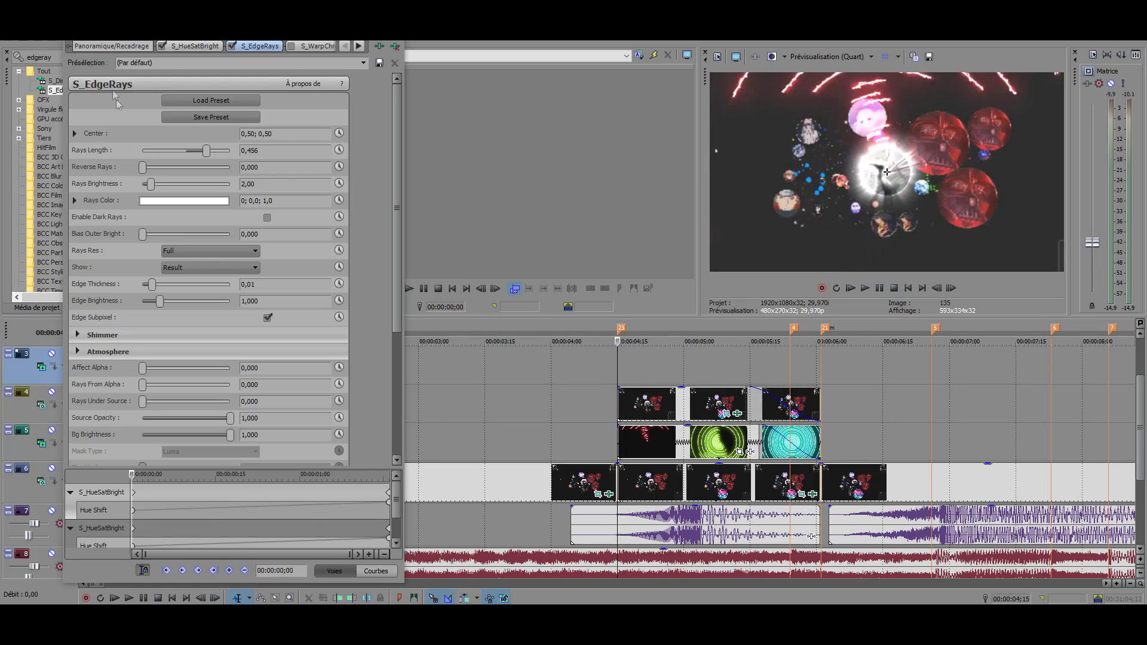
Step: Enable S_WarpChroma, then apply the default WarpChroma preset from a 'warpc' search to the track 4 clip
left_click(291, 46)
left_click(359, 46)
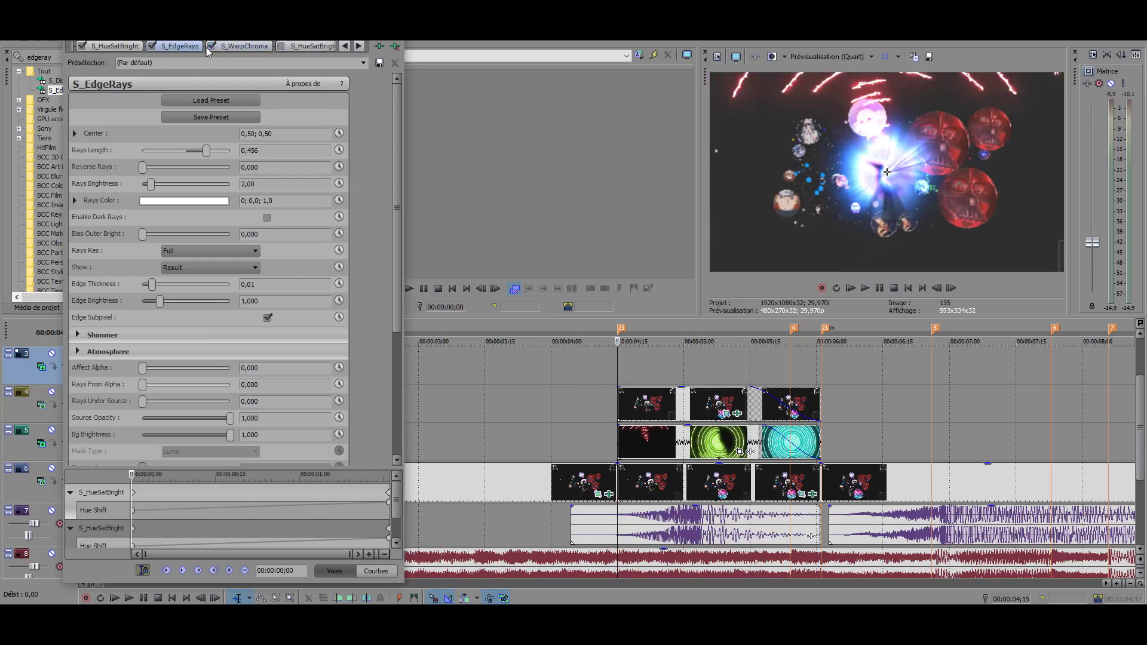
left_click(73, 54)
left_click(73, 54)
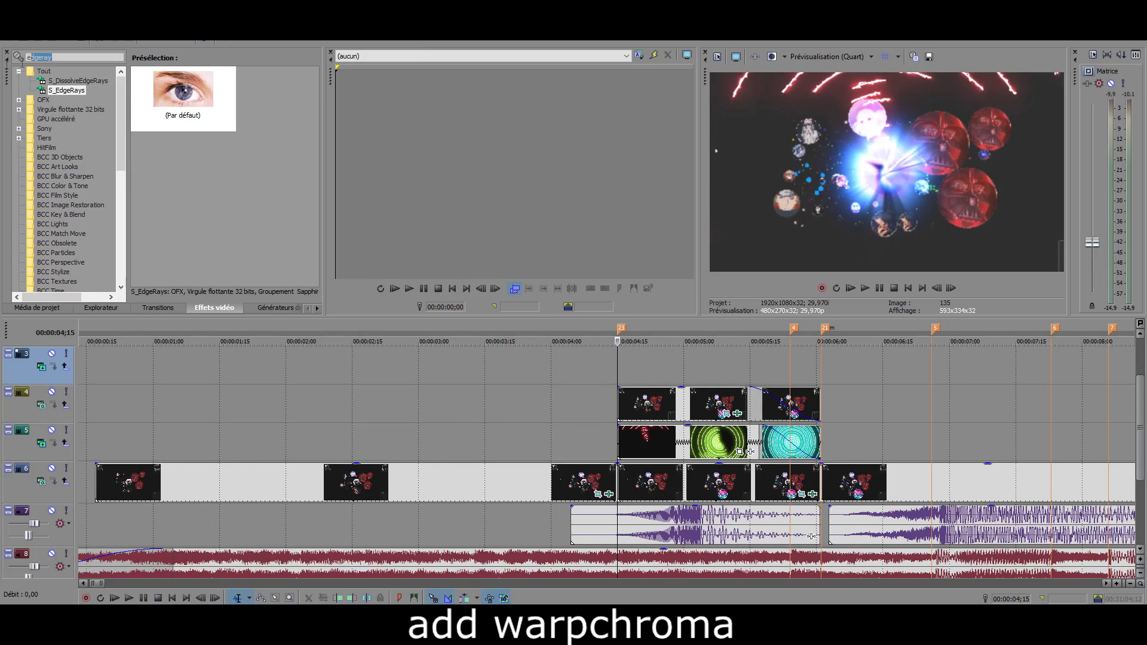
type("warpc")
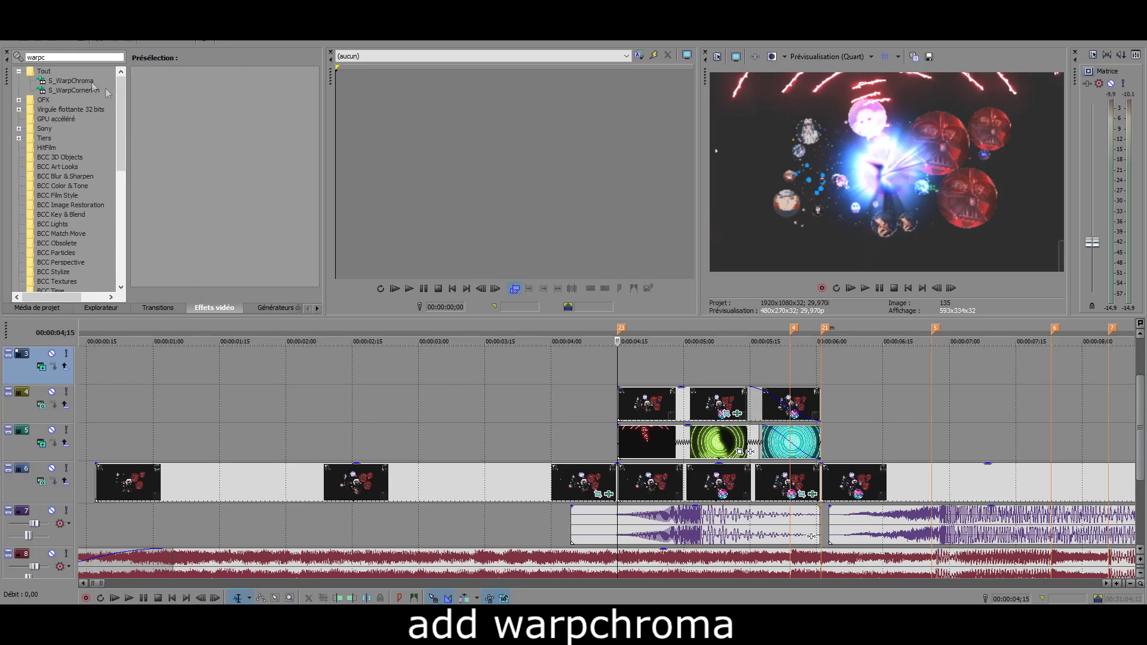
left_click(89, 81)
left_click(187, 118)
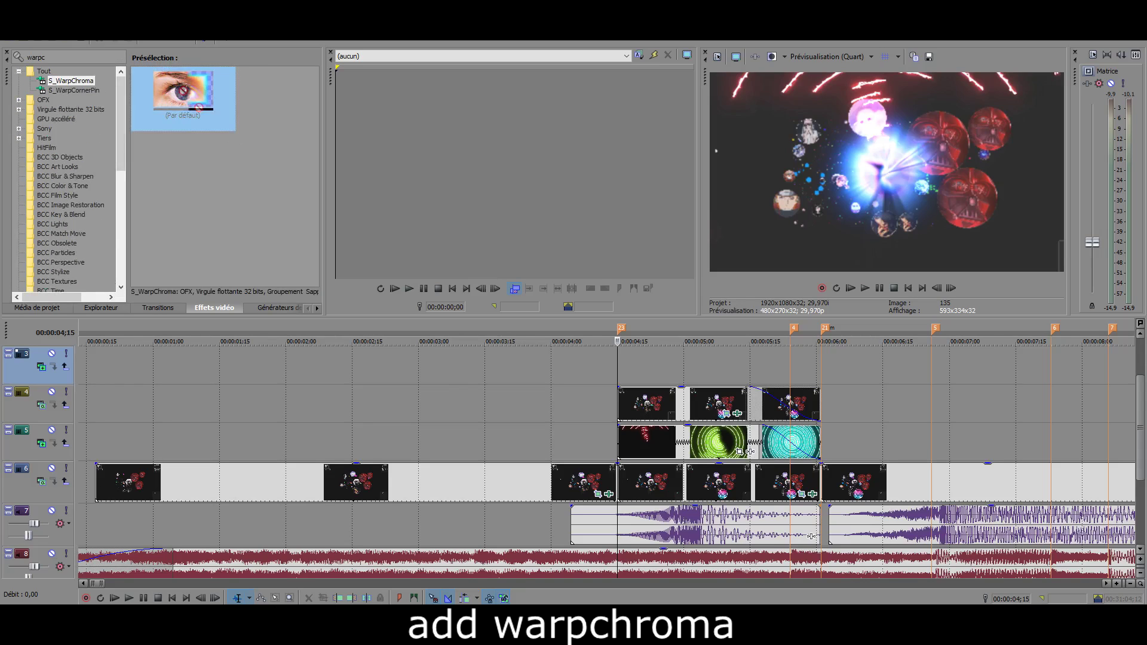
left_click_drag(725, 413, 725, 414)
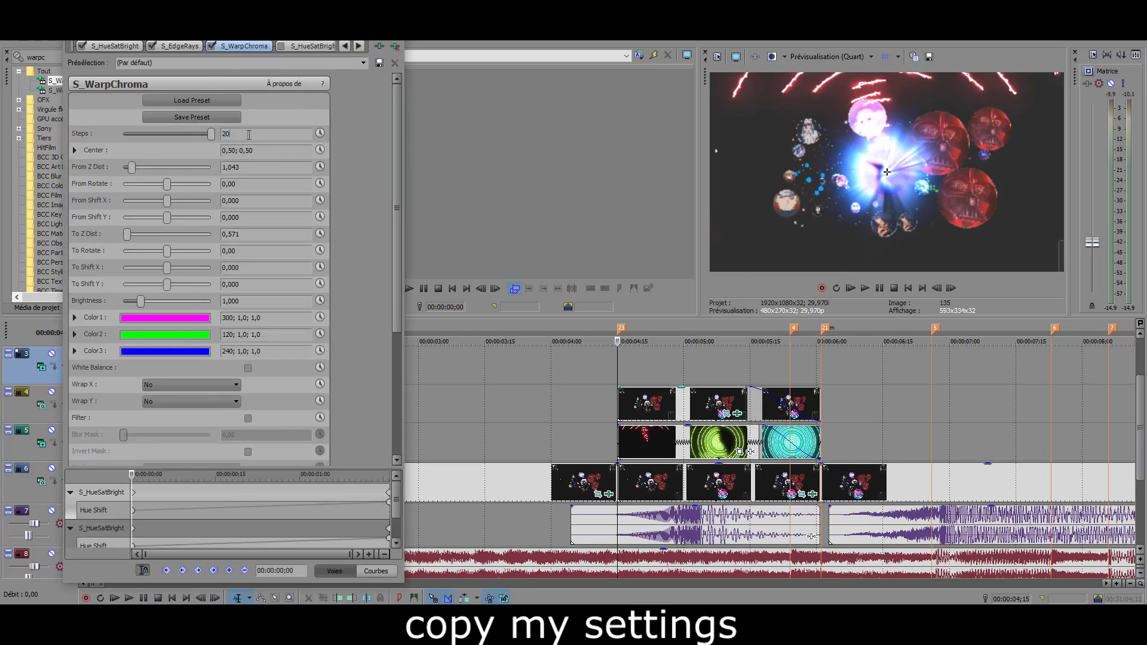
Step: Set WarpChroma From Z Dist to 1,043 and To Z Dist to 0,571, then preview
left_click(261, 167)
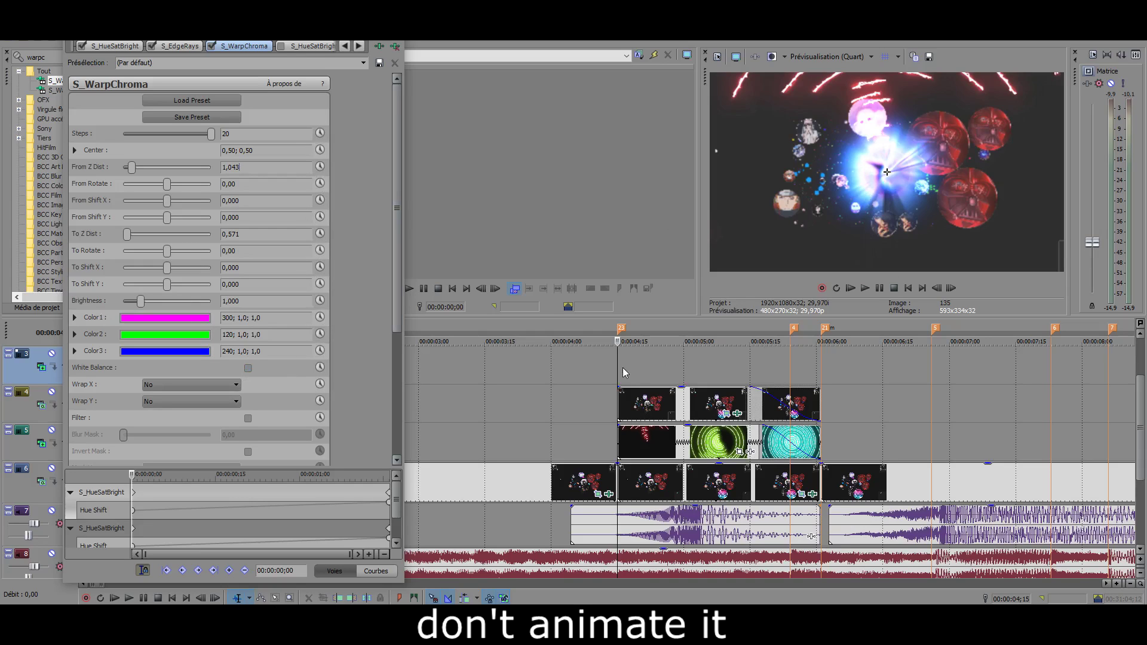
key("space")
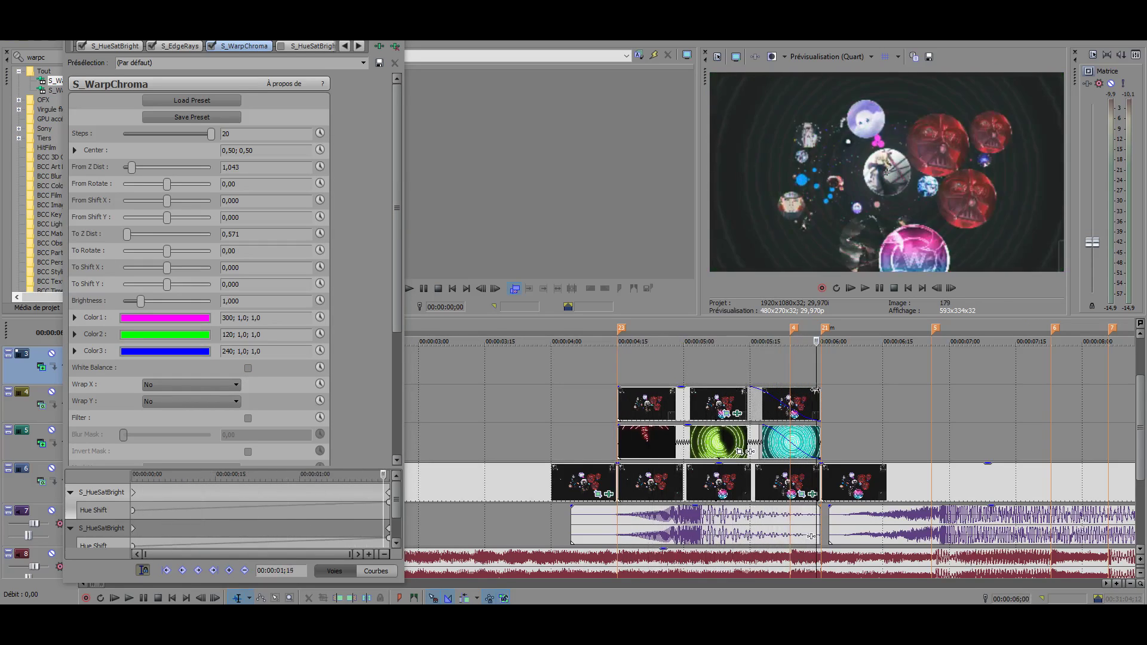
key("space")
Step: Enable the fourth S_HueSatBright and scrub from 4;15 to 5;29 to check its Hue Shift ramp
left_click(306, 48)
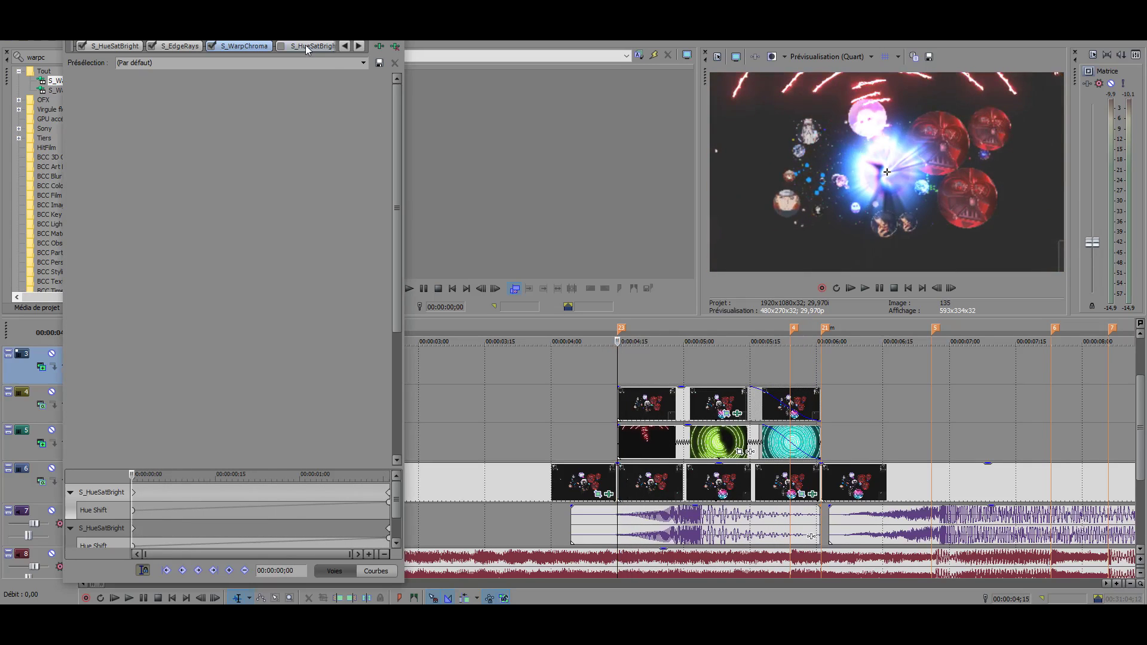
key("Escape")
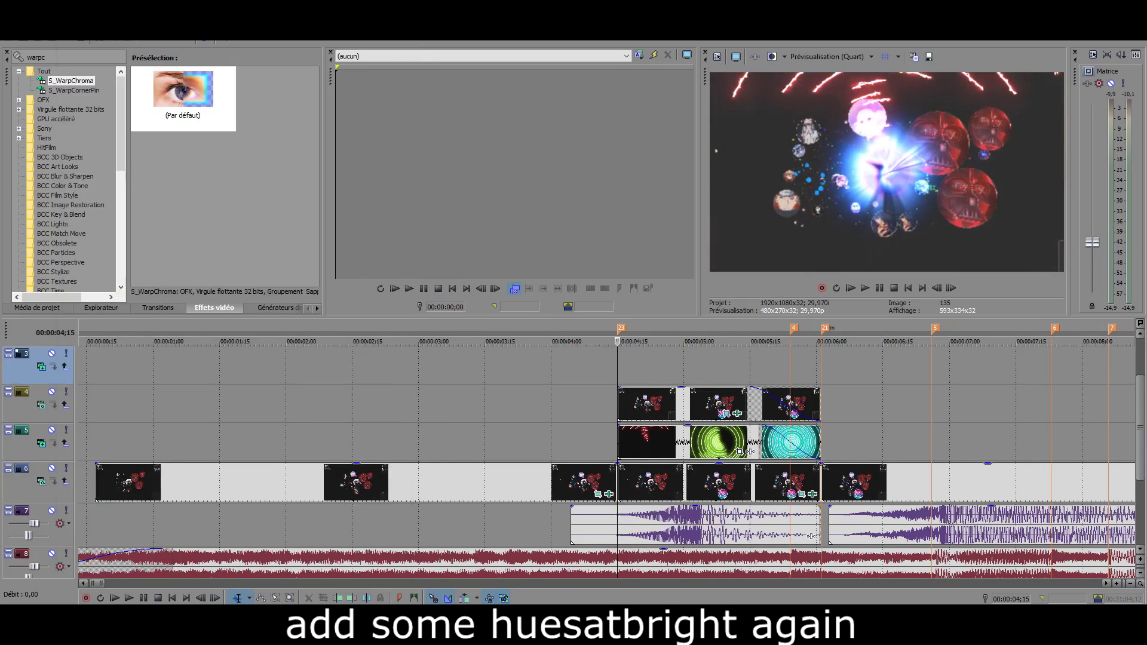
left_click(739, 414)
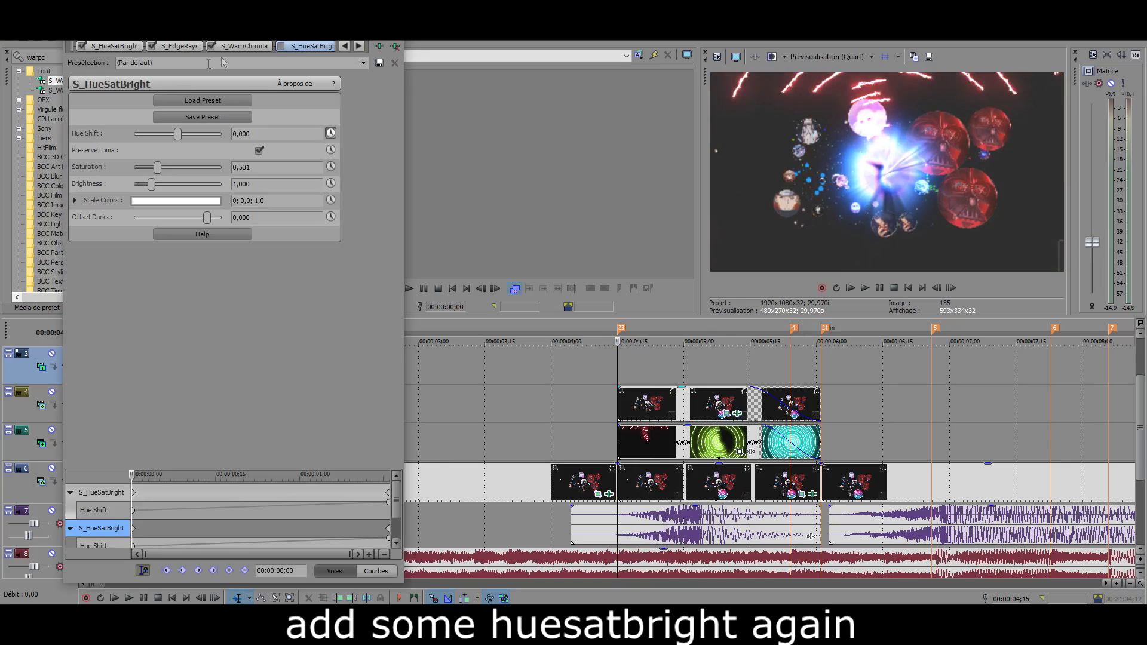
left_click(280, 47)
left_click(336, 48)
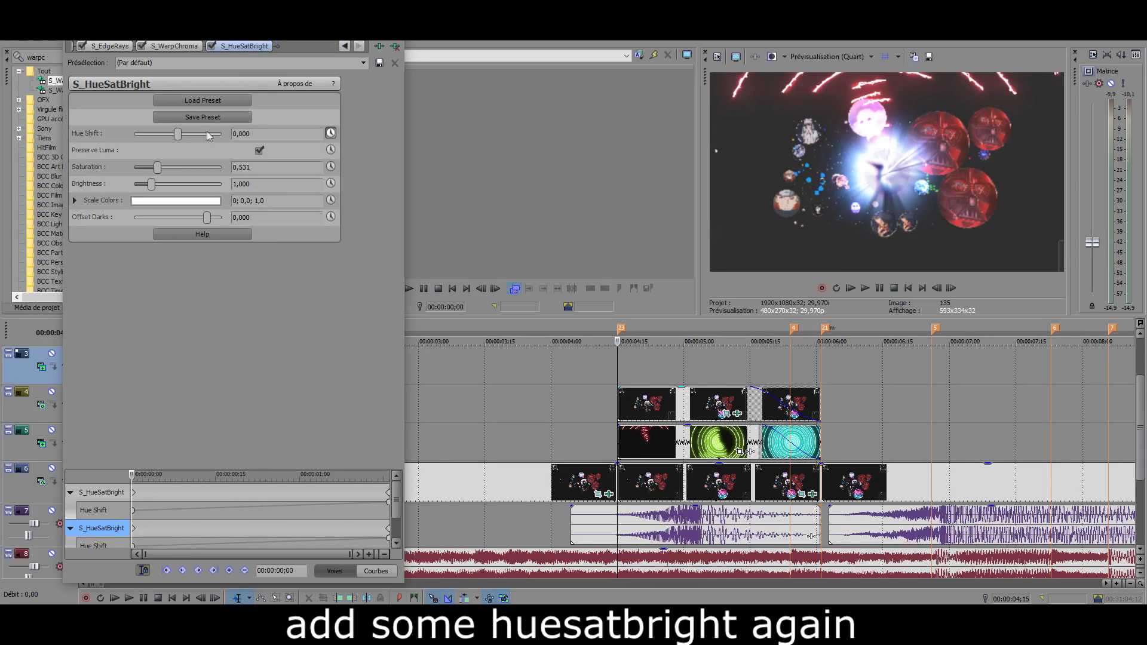
left_click_drag(618, 362, 813, 354)
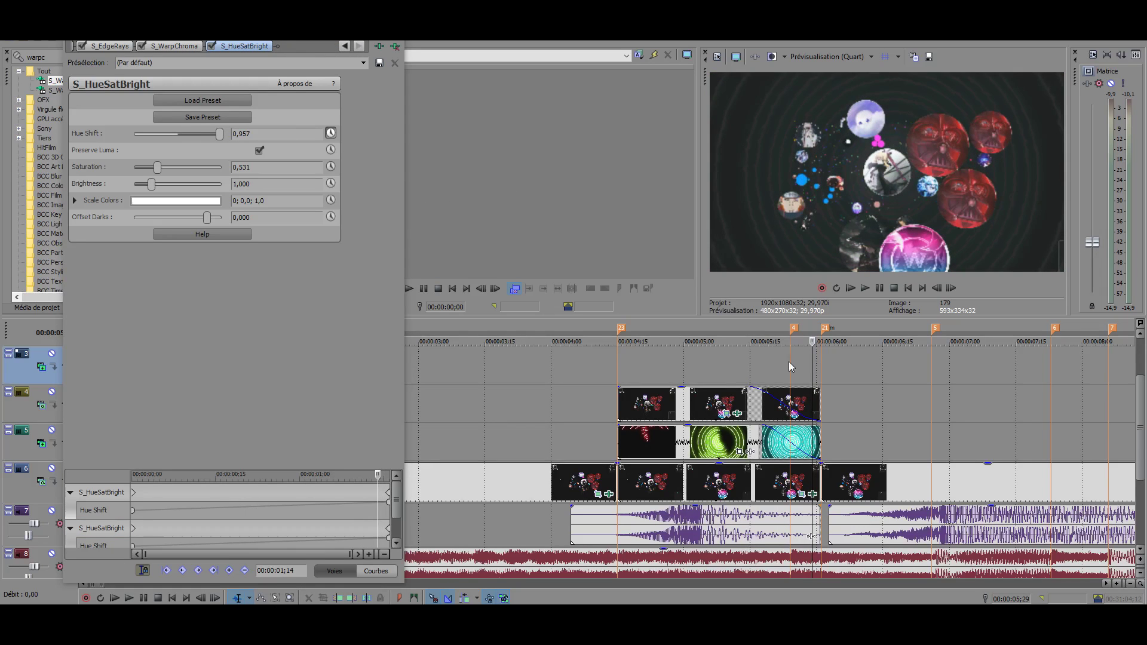
left_click_drag(812, 365, 618, 373)
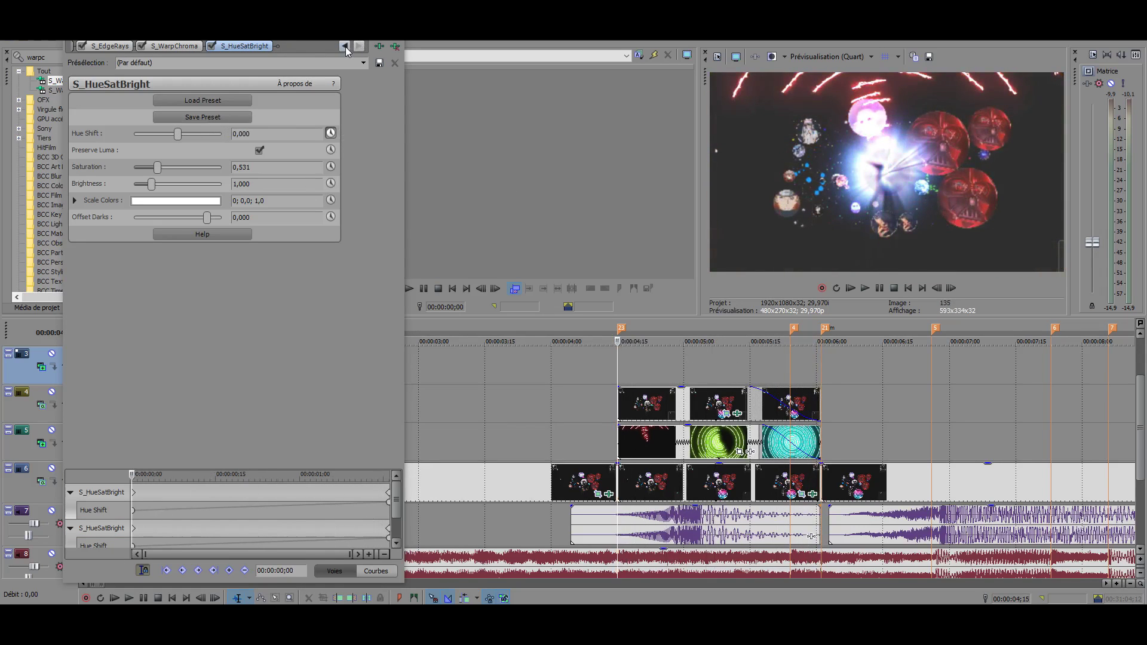
left_click_drag(1139, 453, 1135, 417)
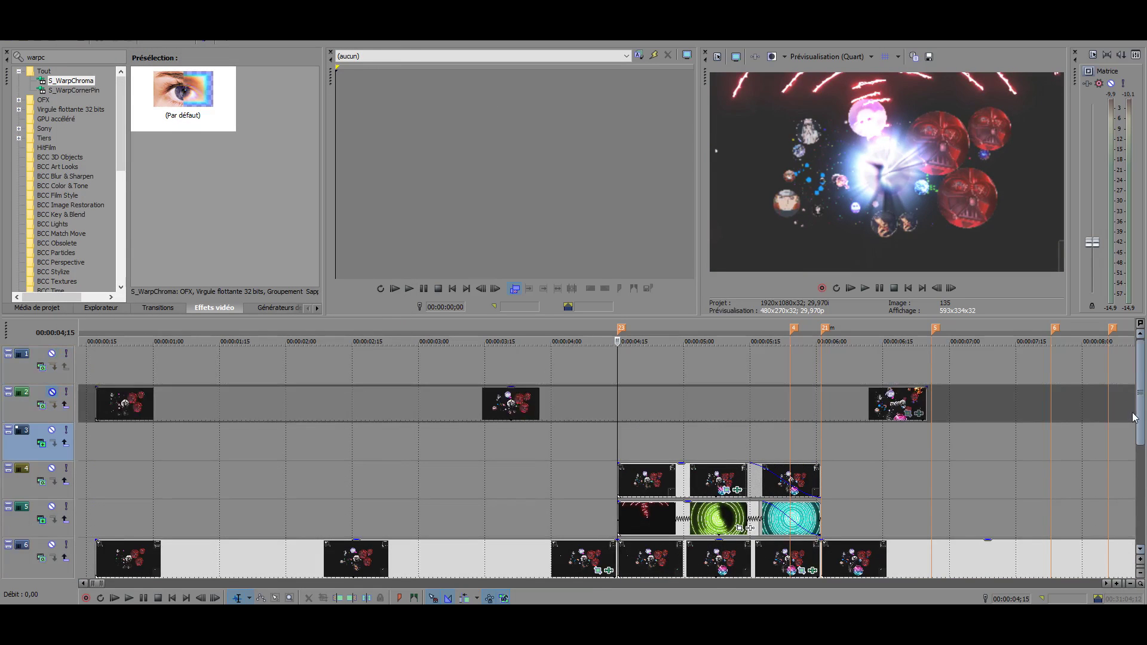
Step: Unmute track 2 and review its last clip's NewBlue ME Wiggle and Magic Bullet Looks by scrubbing and playing
left_click(52, 392)
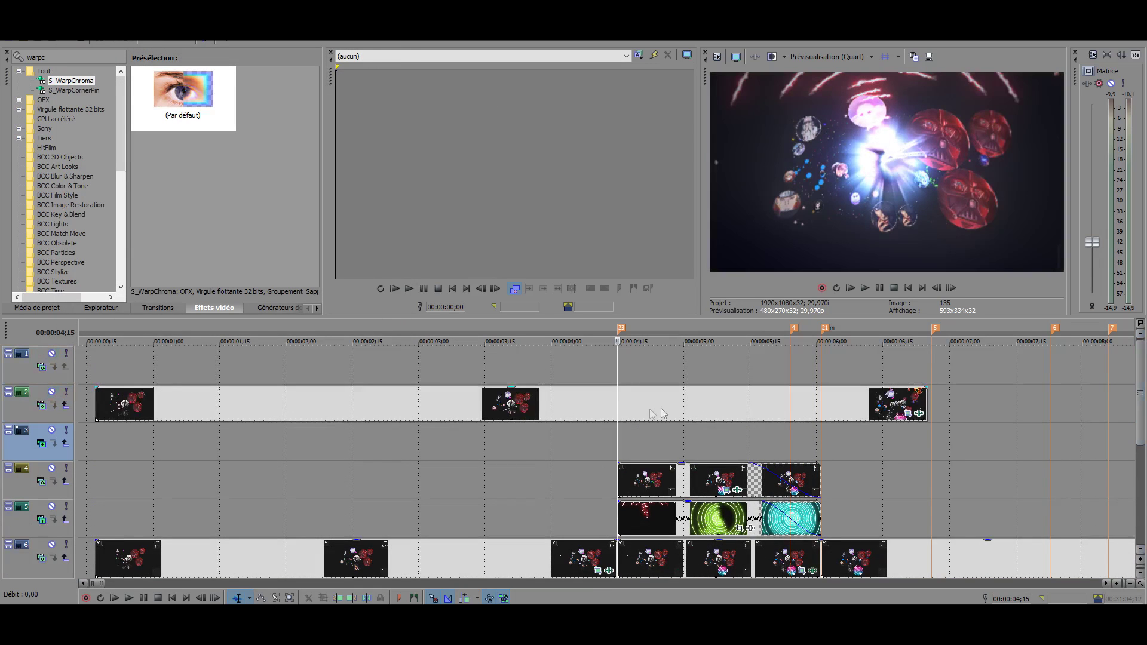
left_click(918, 414)
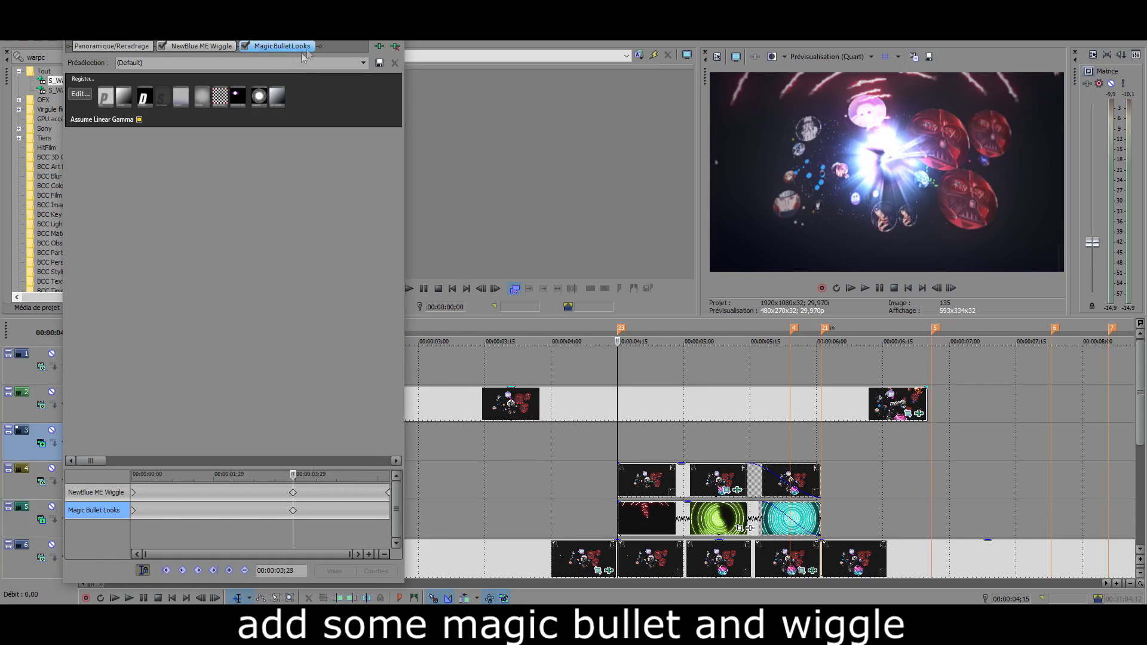
left_click_drag(616, 363, 691, 362)
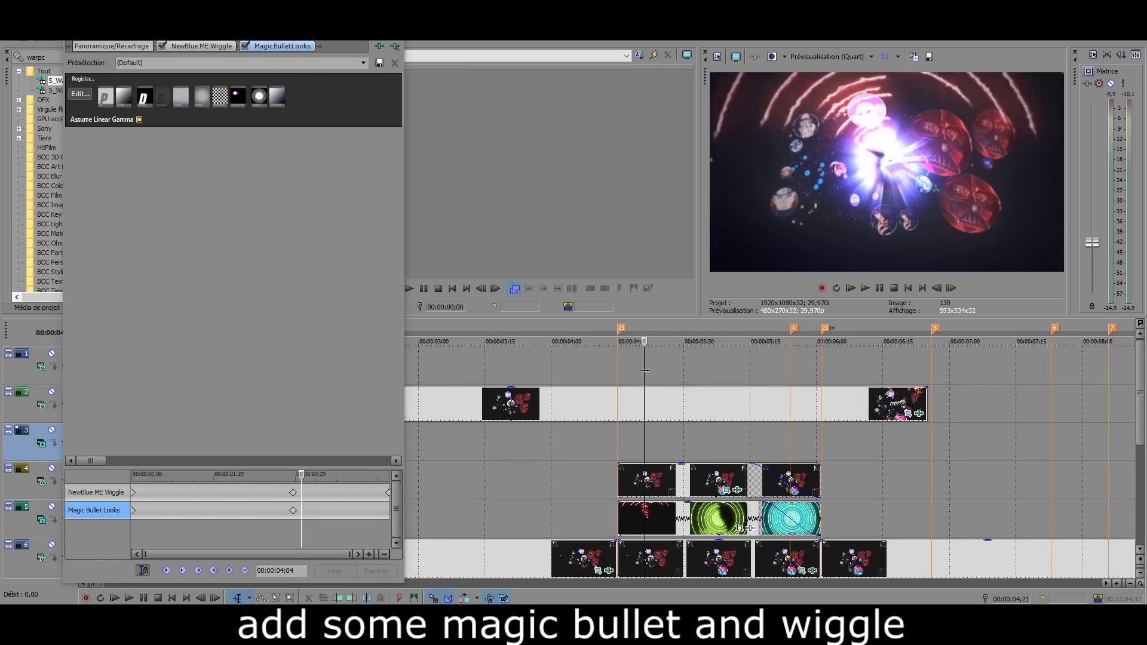
left_click(173, 46)
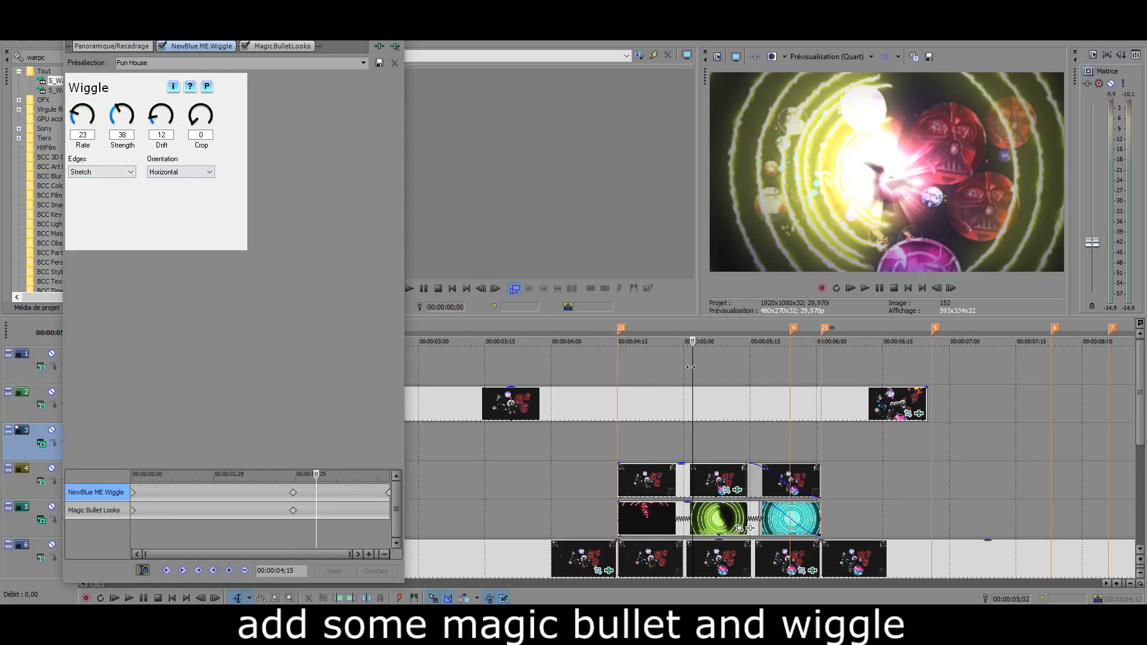
left_click_drag(619, 363, 884, 362)
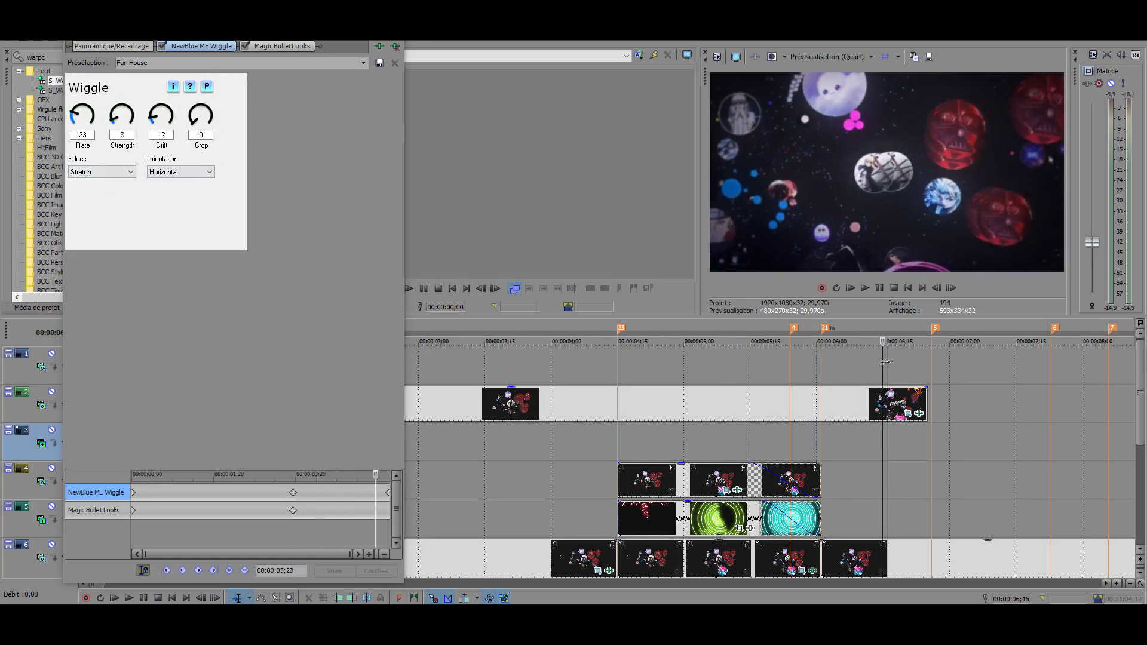
key("space")
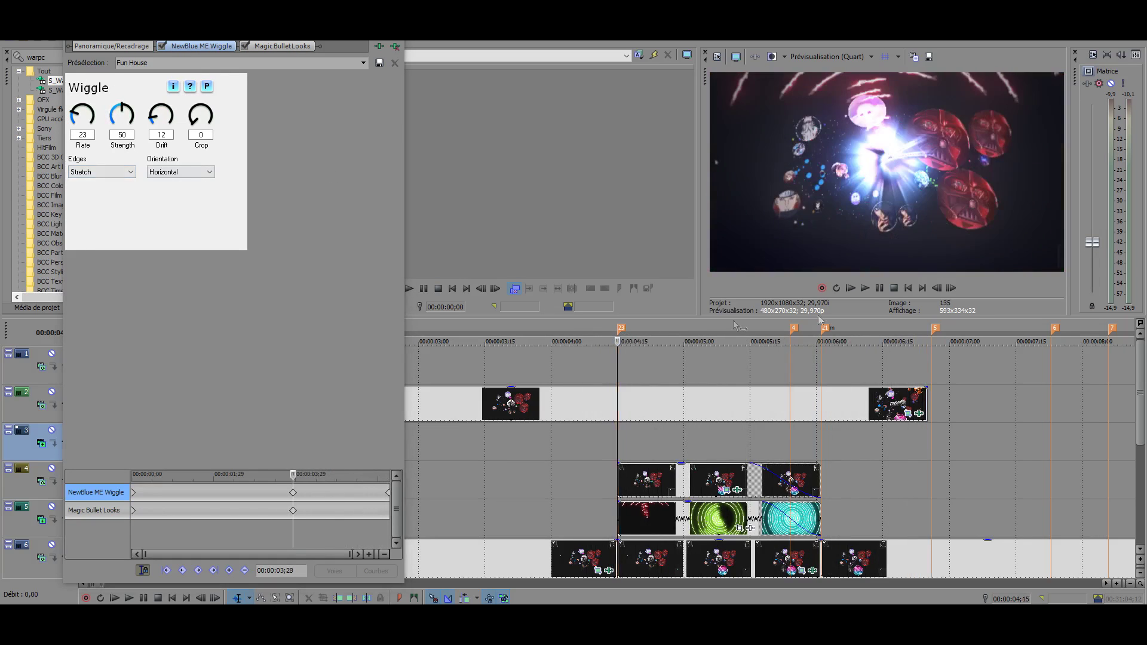
left_click(865, 289)
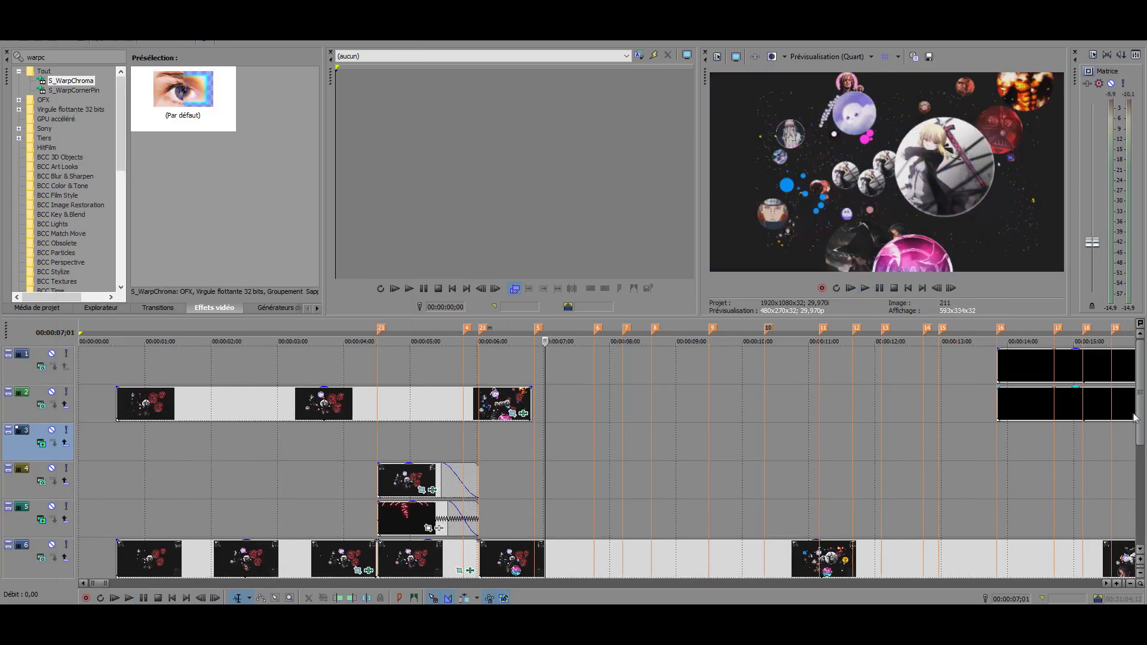
Step: Select the long collage event on track 6 and open its Pan/Crop settings
scroll(1143, 454, "down", 2)
key("Page_Up")
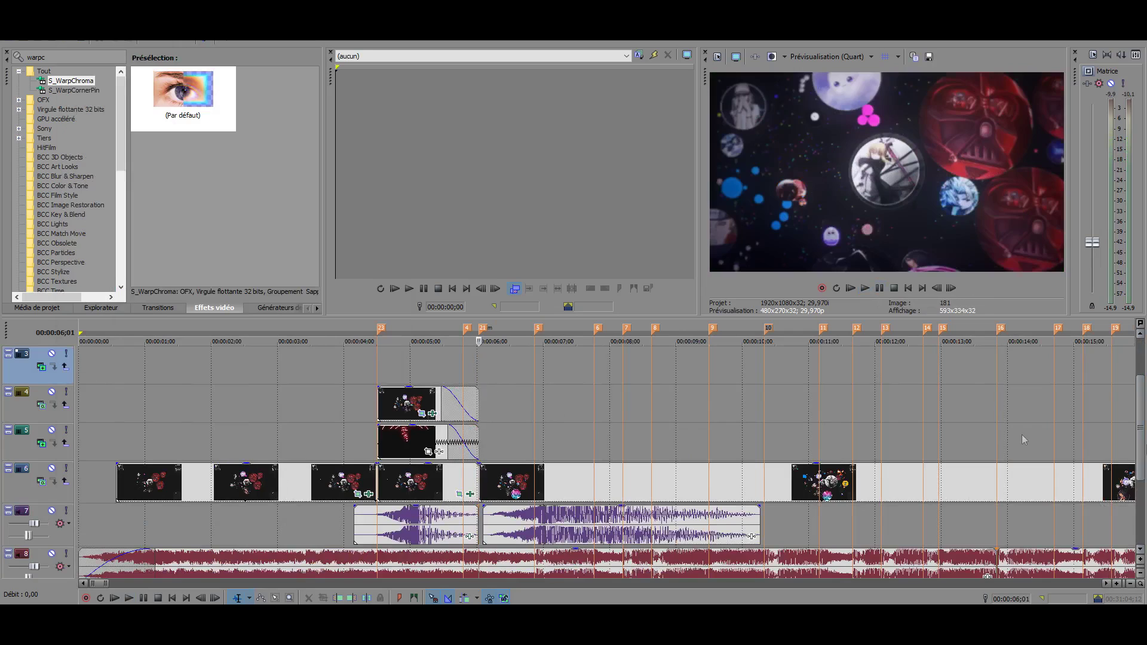
scroll(1142, 457, "down", 1)
scroll(733, 481, "down", 2)
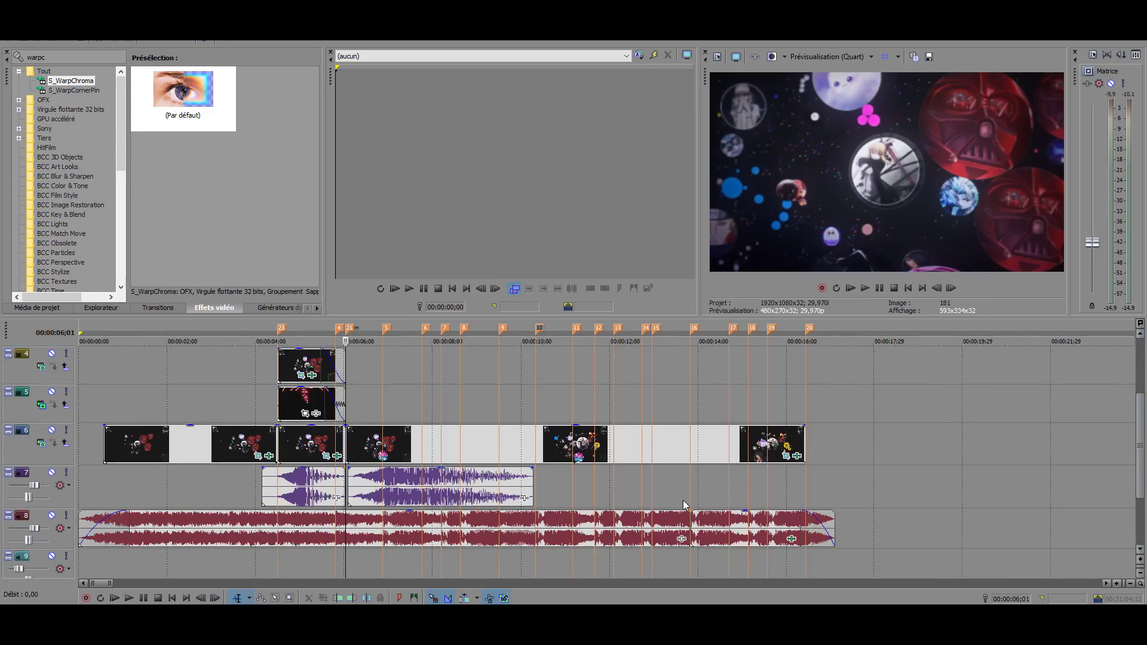
scroll(548, 455, "up", 2)
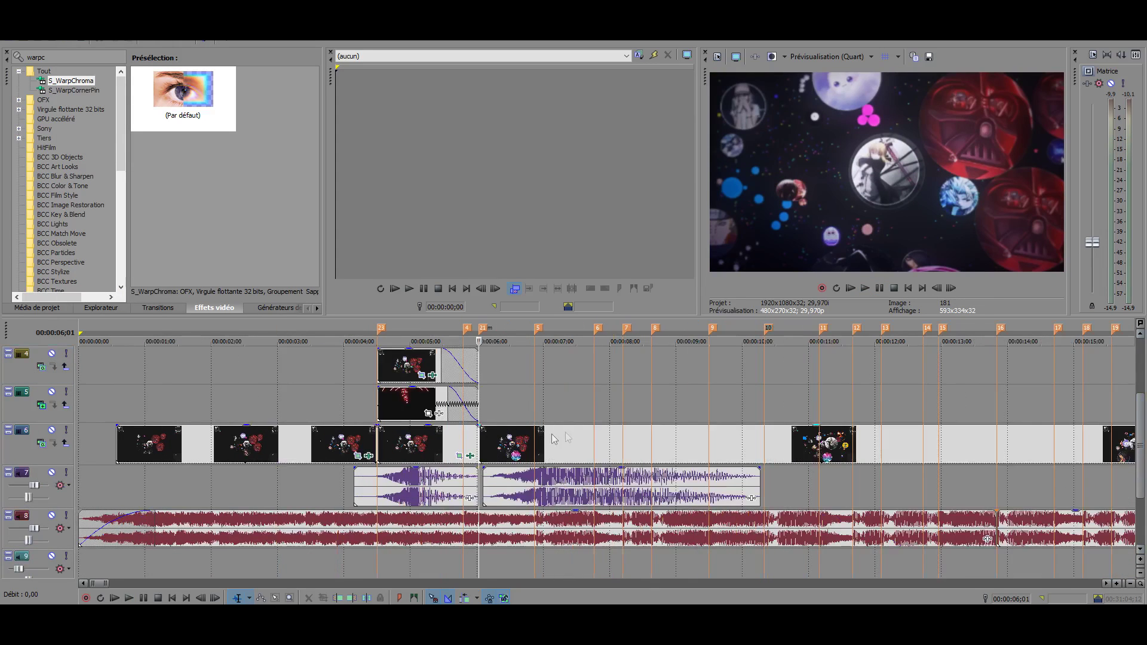
scroll(577, 441, "down", 2)
left_click(577, 441)
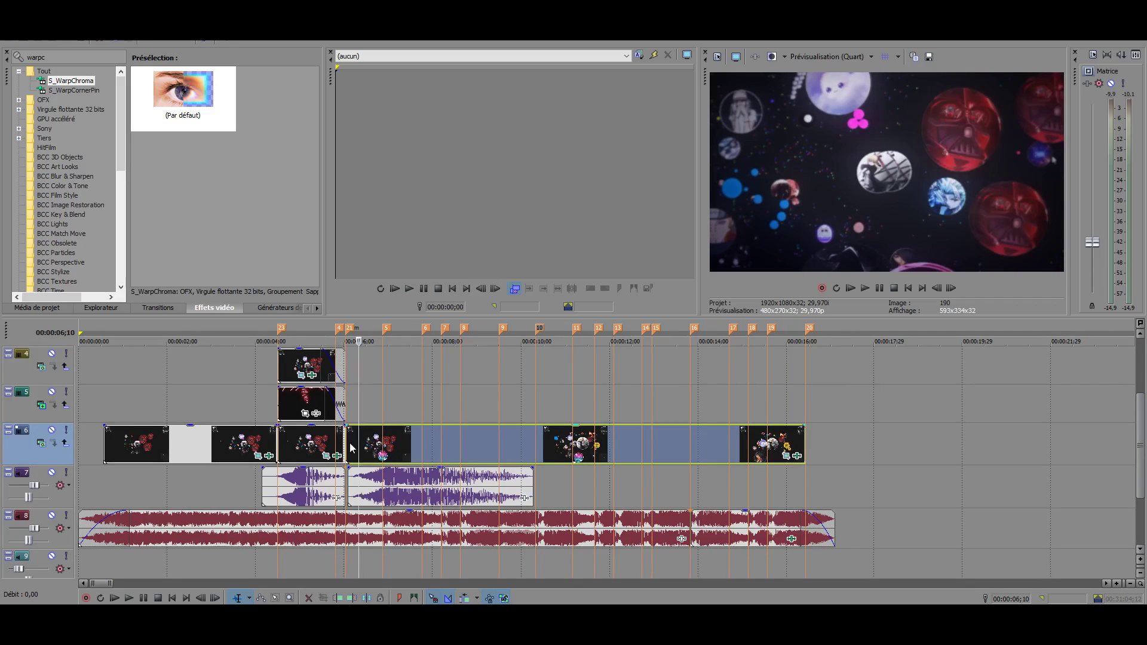
left_click(787, 456)
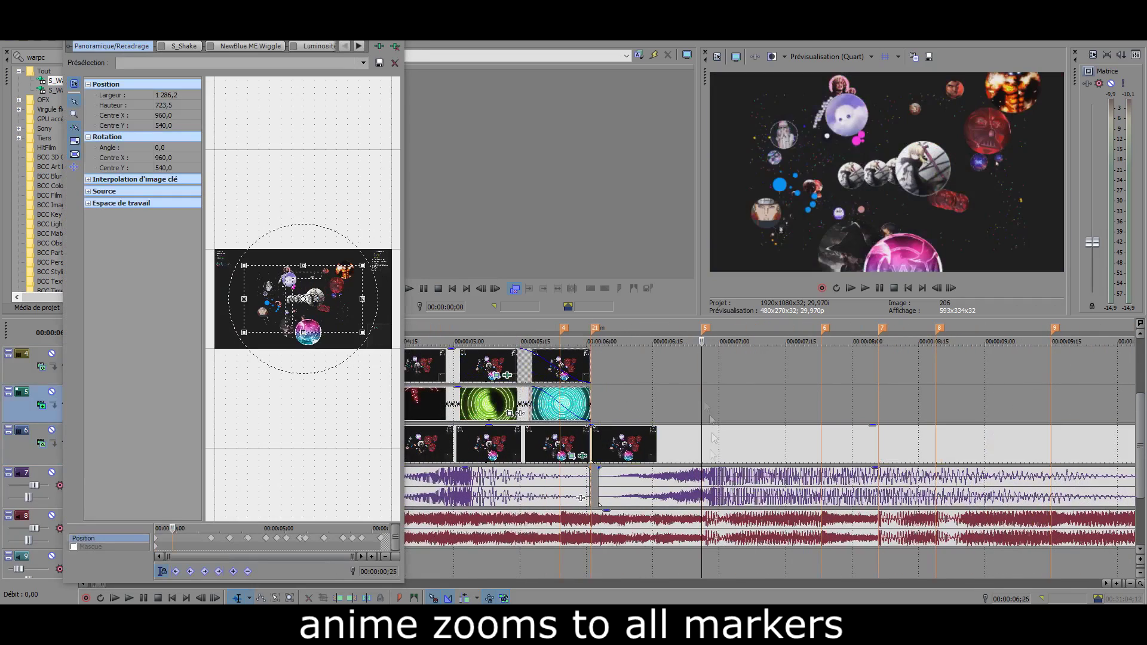
Step: Step through the beat markers and add a Pan/Crop keyframe at the 7;23 marker
left_click(699, 408)
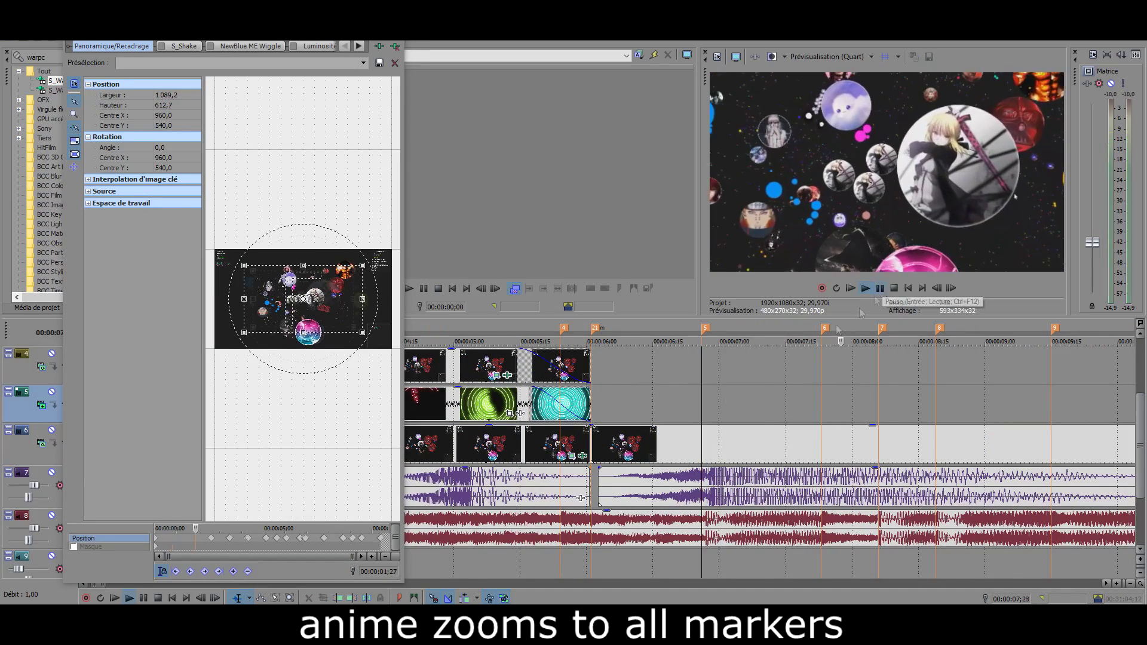
left_click(701, 403)
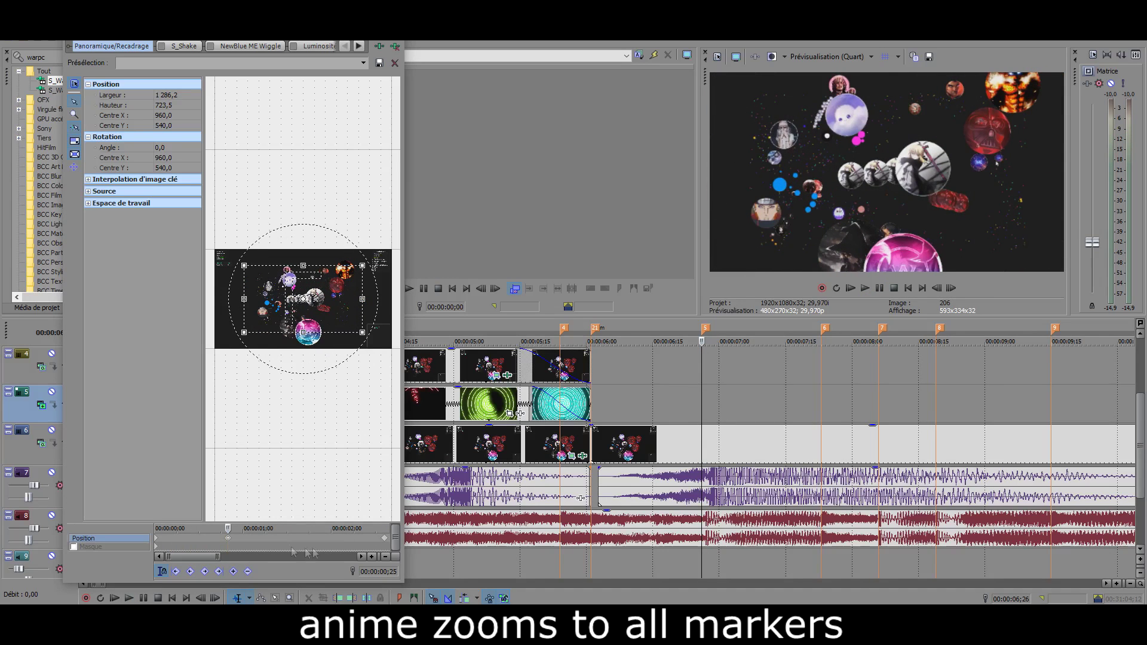
scroll(388, 546, "down", 1)
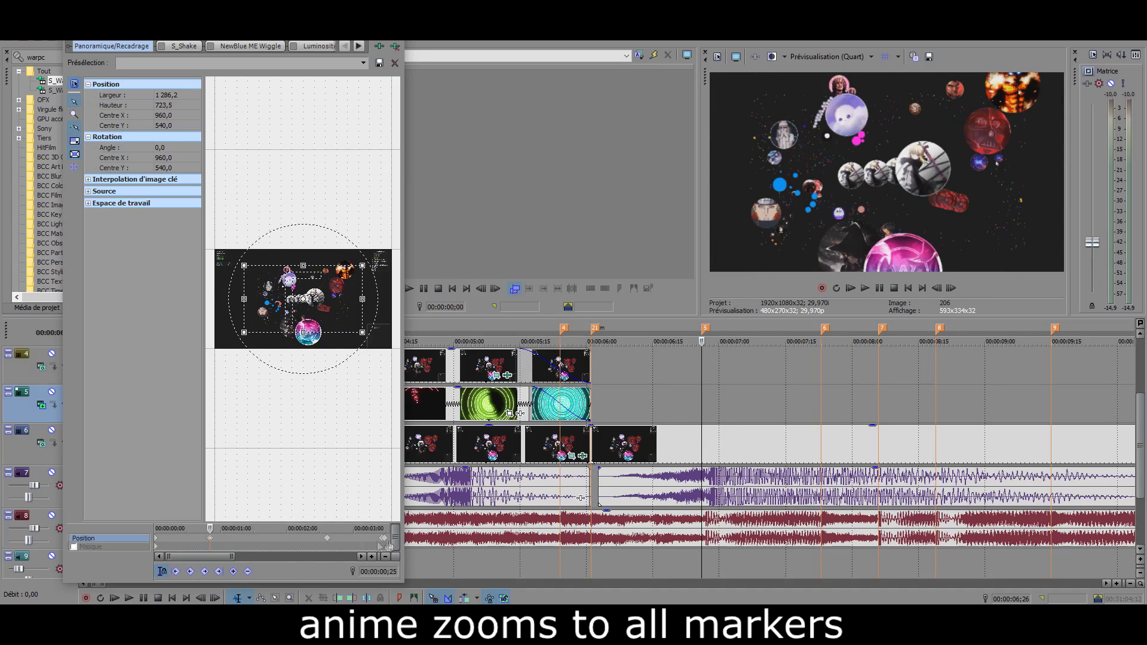
left_click(937, 288)
key("Right")
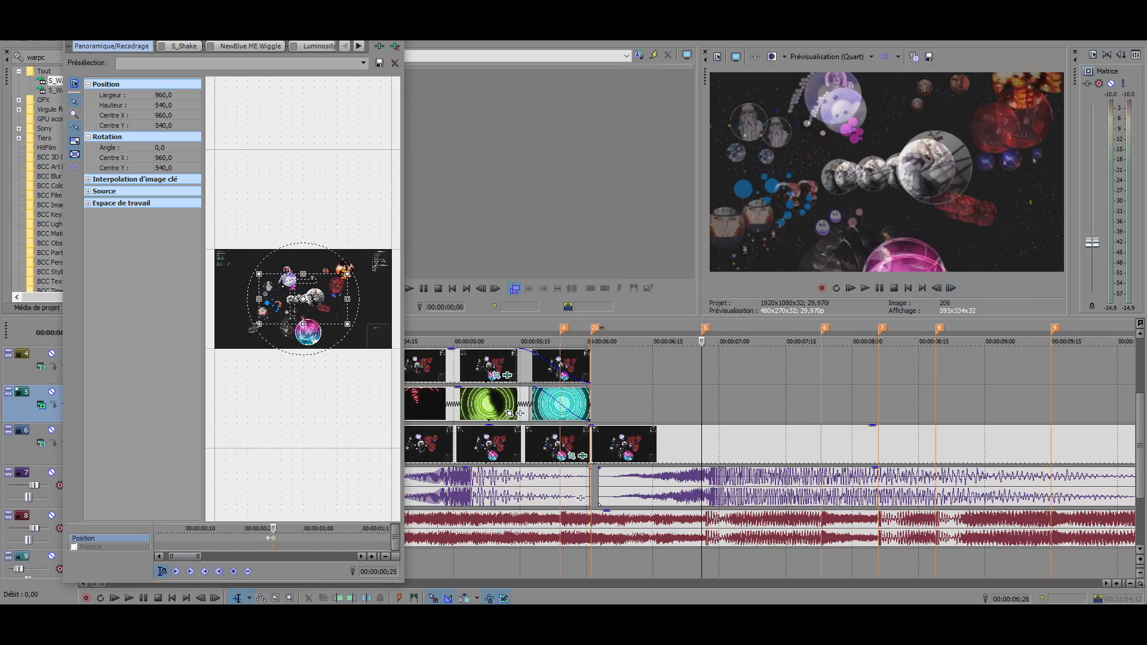
key("Up")
key("Up")
key("Up")
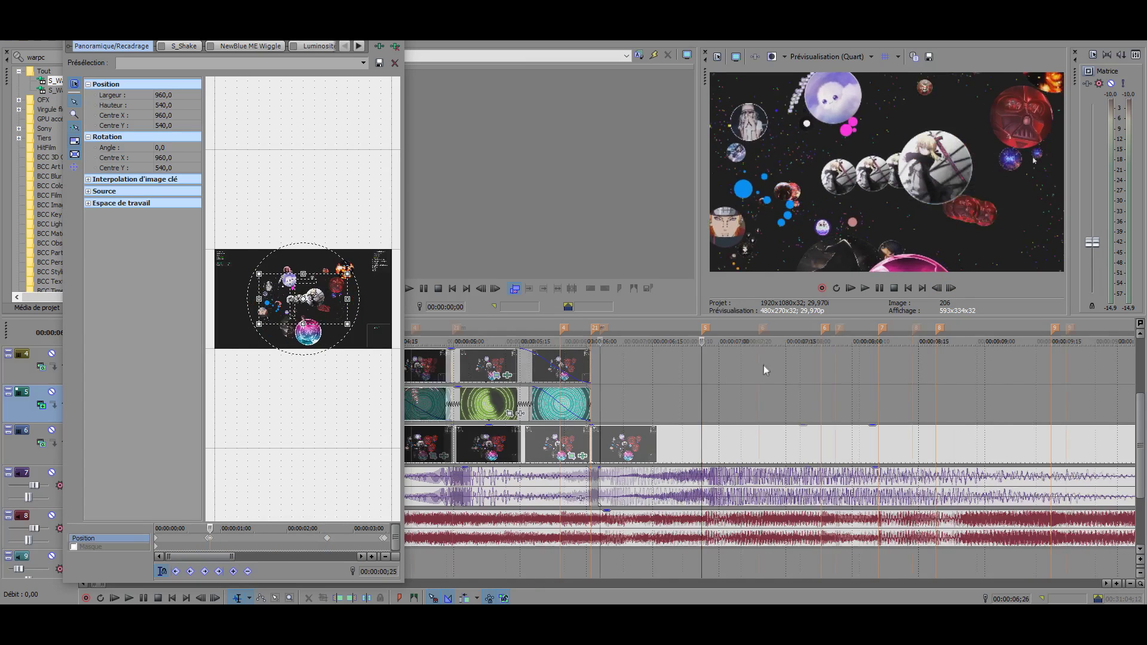
scroll(268, 546, "up", 2)
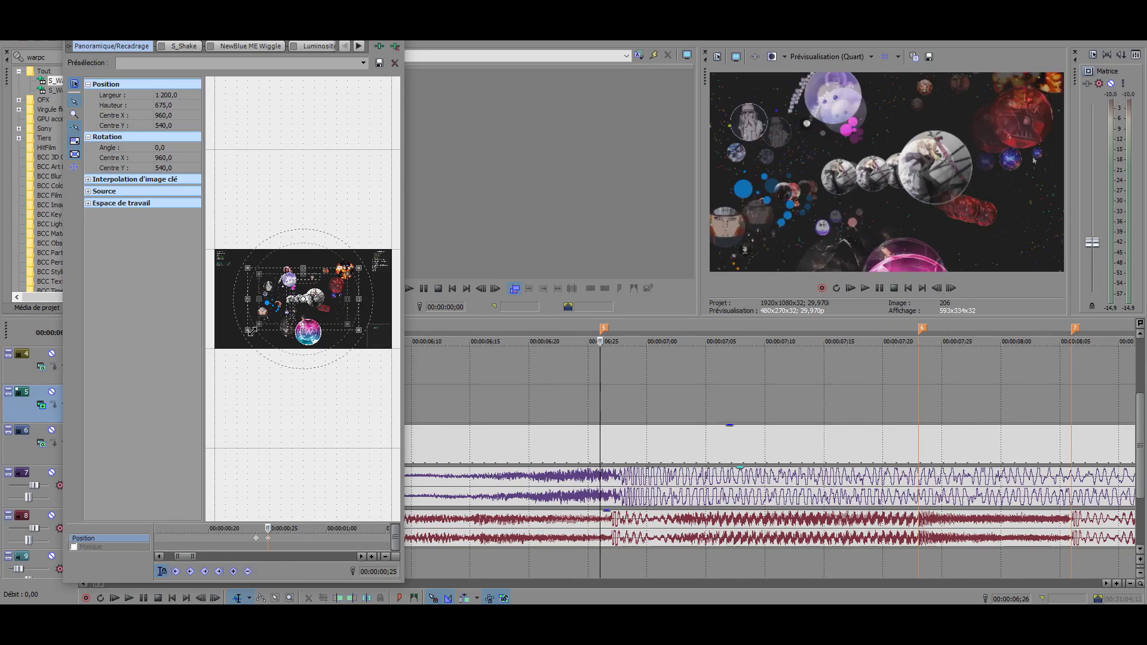
key("Left")
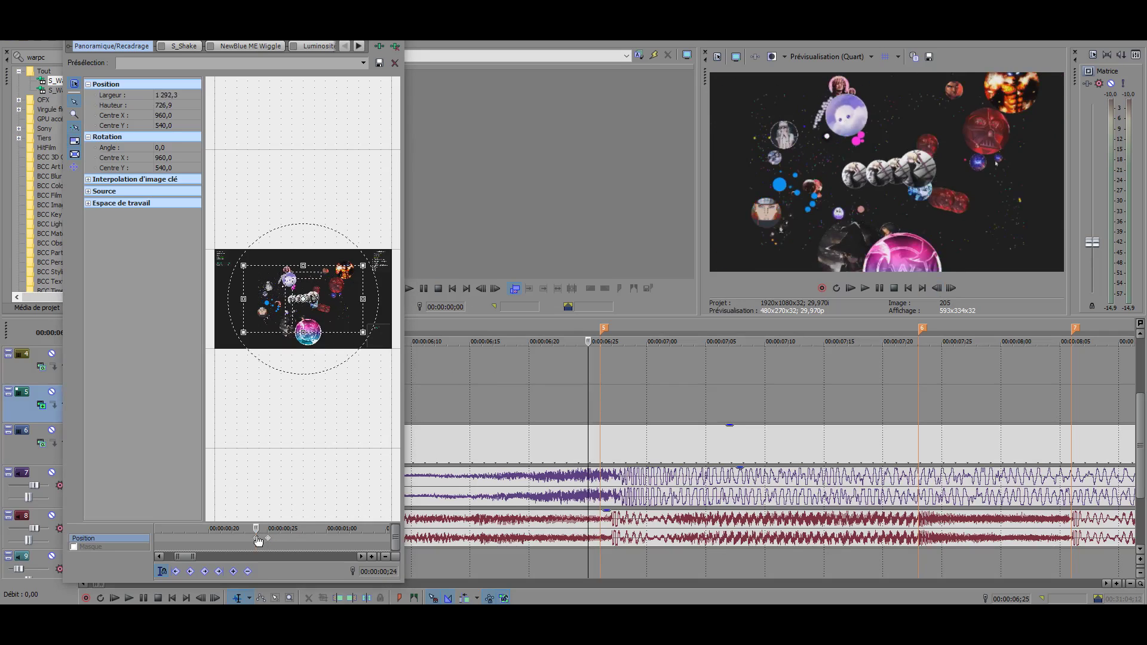
scroll(239, 541, "down", 2)
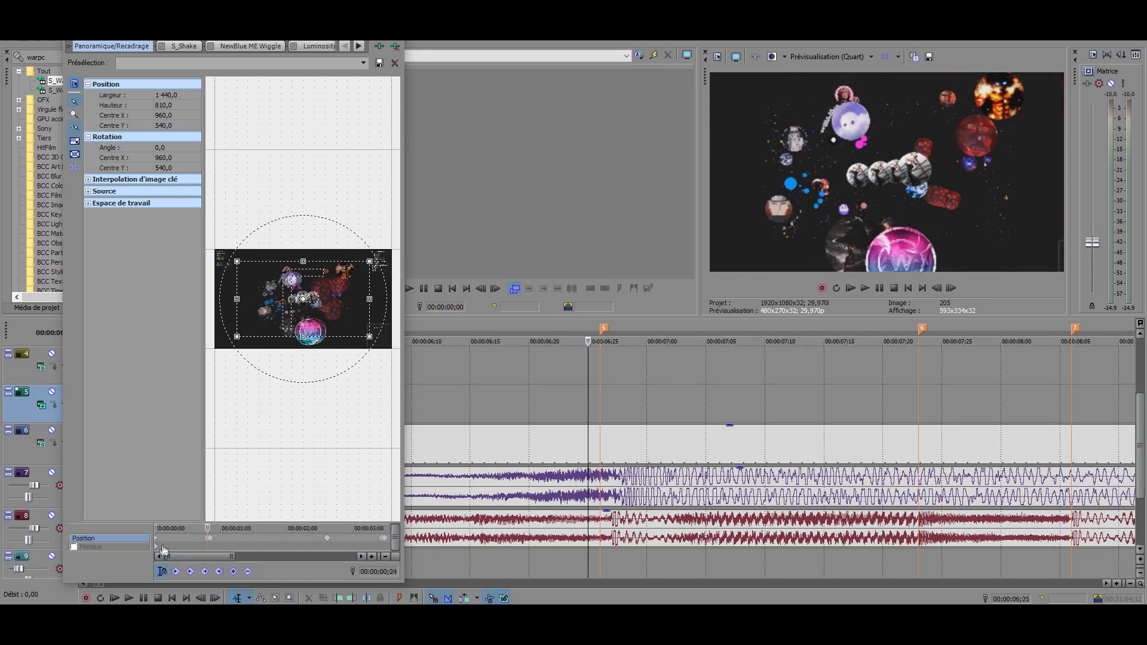
scroll(231, 541, "up", 2)
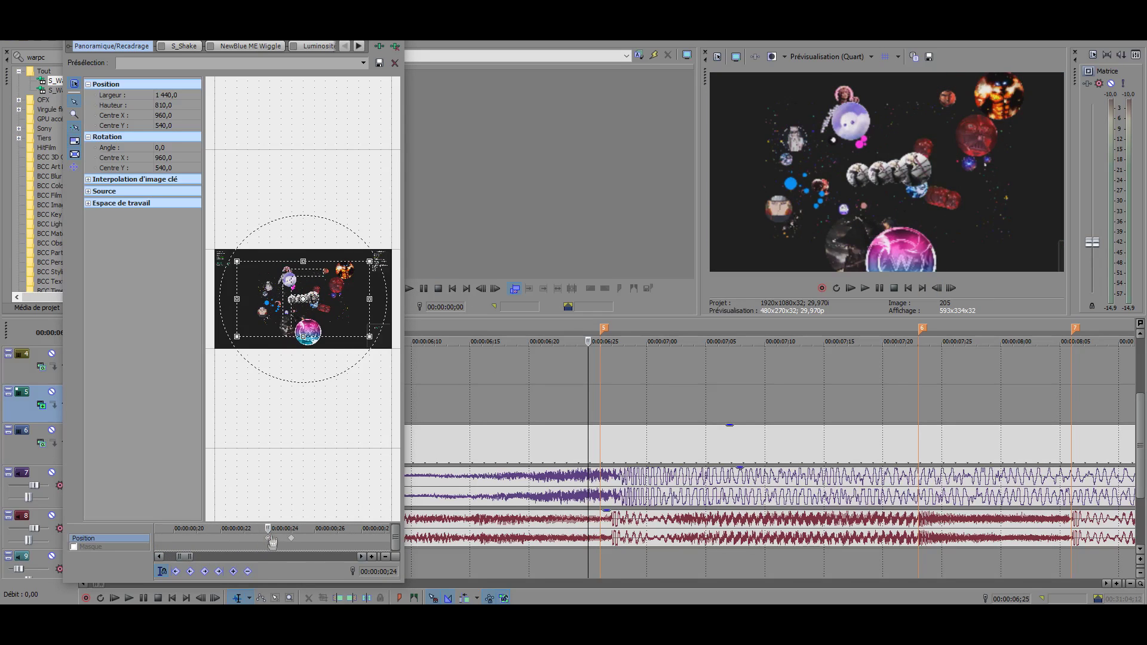
scroll(269, 542, "down", 2)
scroll(765, 406, "down", 1)
left_click(765, 407)
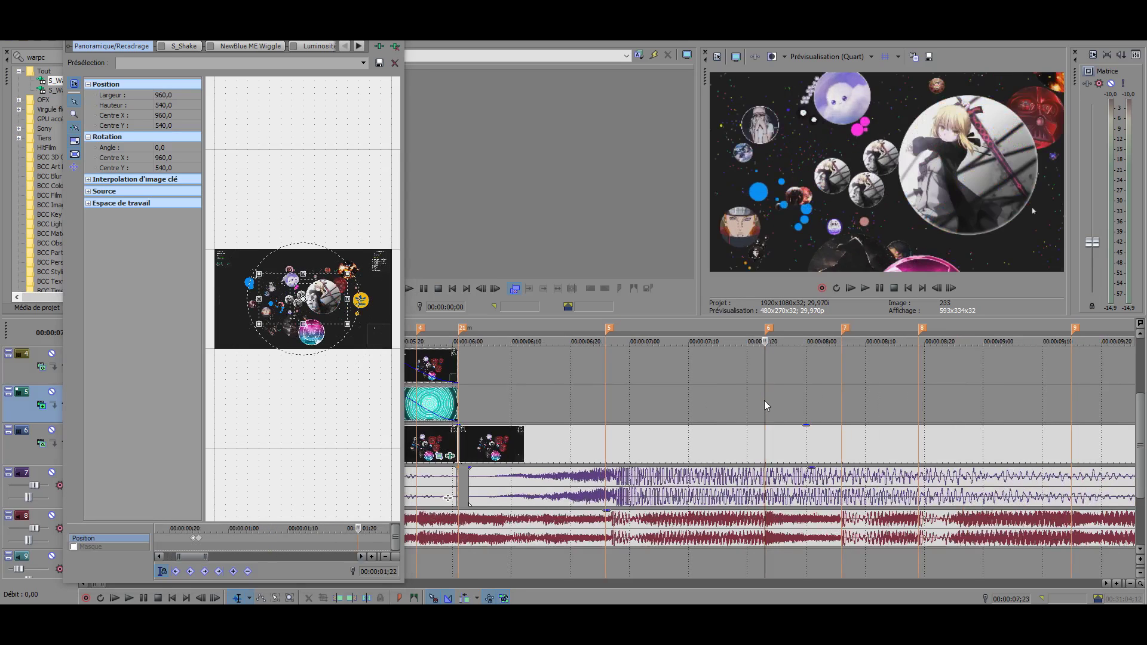
left_click(233, 571)
Step: Add a zoomed-in 1440x810 Pan/Crop keyframe around 8;06
left_click(937, 291)
scroll(271, 541, "up", 2)
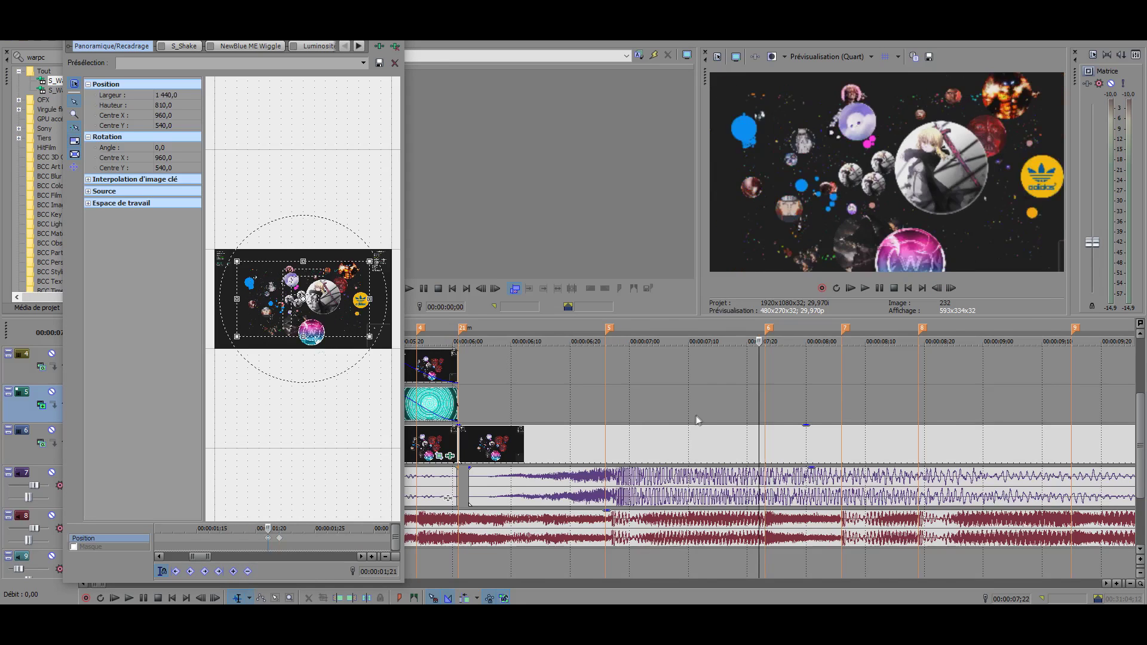
scroll(641, 402, "down", 2)
left_click(641, 401)
left_click(233, 571)
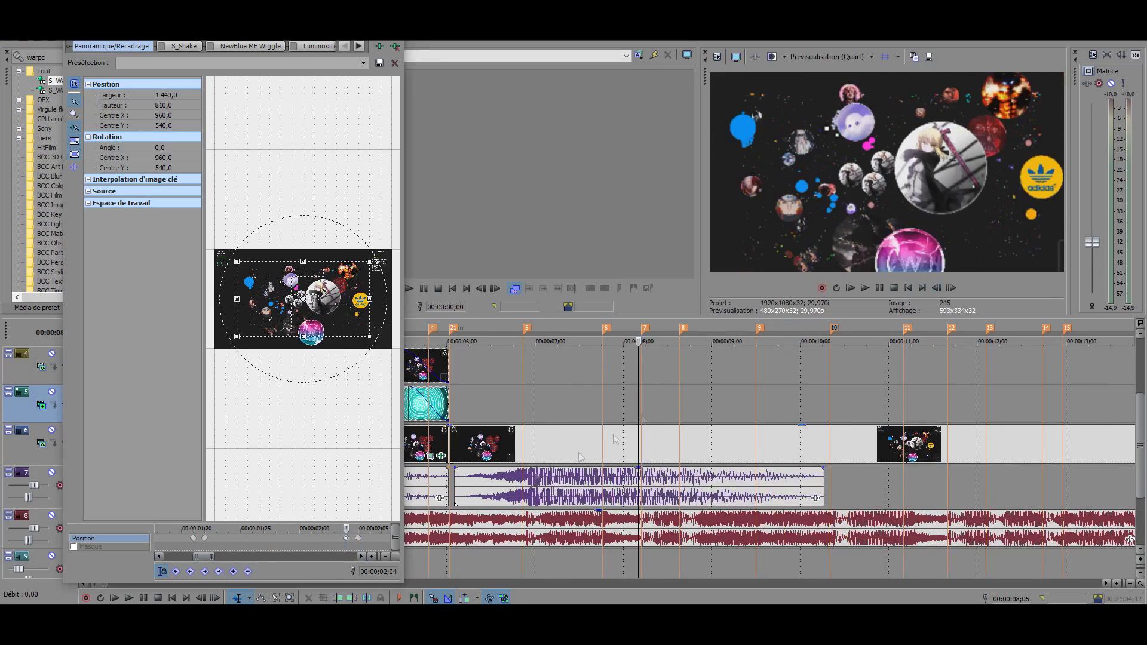
left_click(233, 571)
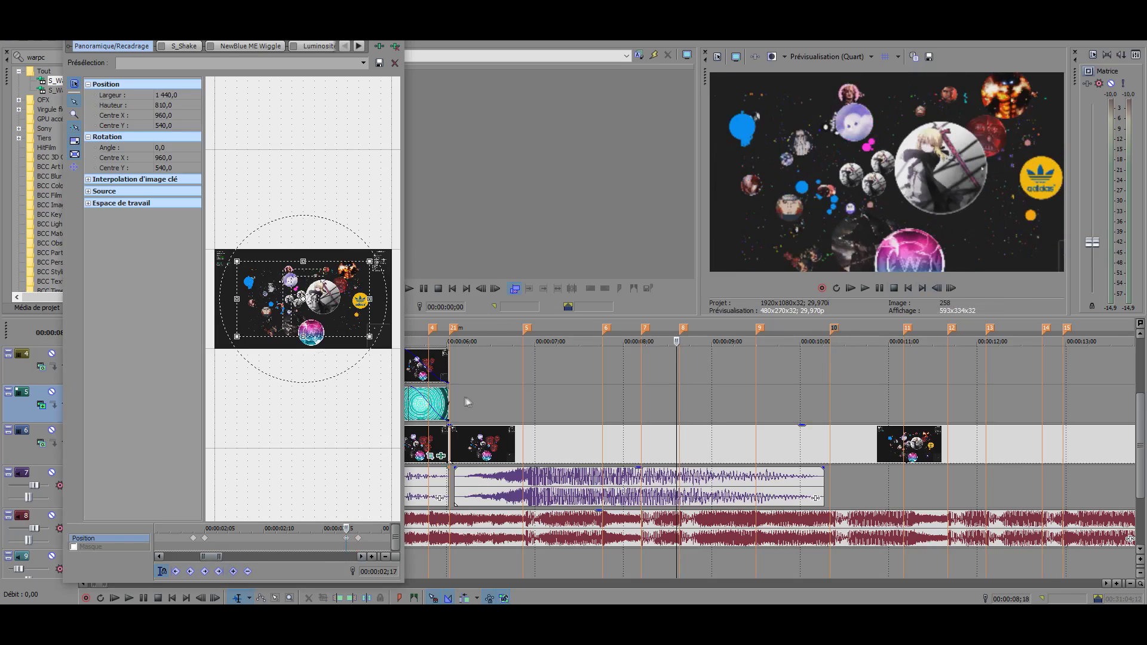
Step: Scrub and play back the 1440x810 / 960x540 zoom pulses, then close Pan/Crop
scroll(528, 407, "down", 2)
left_click_drag(528, 407, 652, 410)
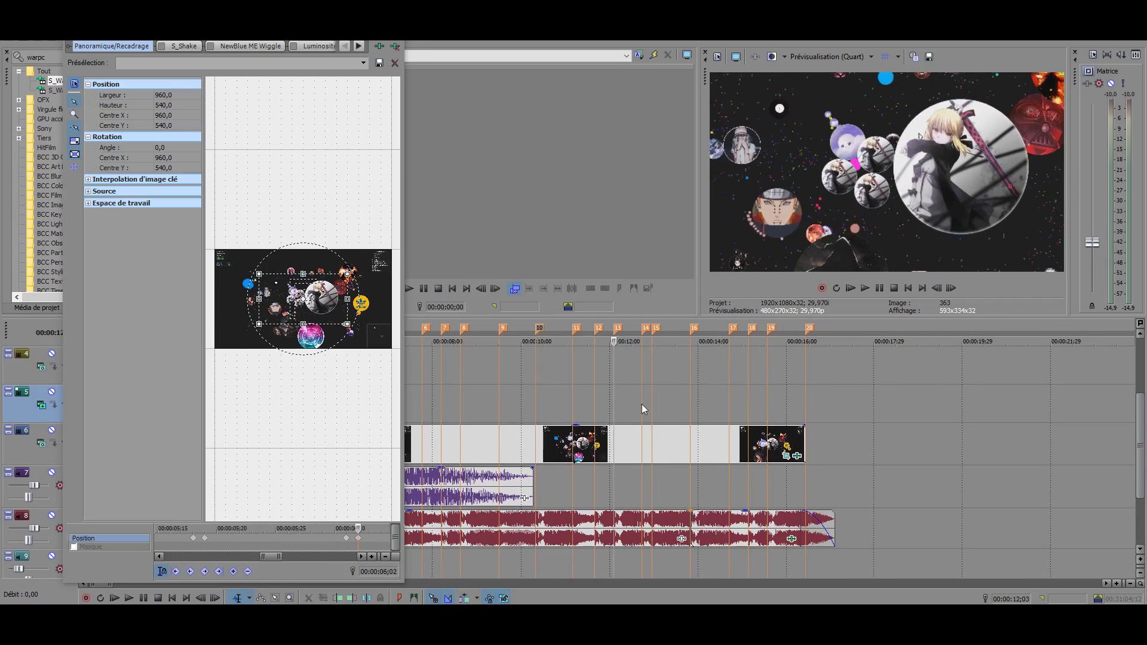
left_click_drag(690, 406, 422, 399)
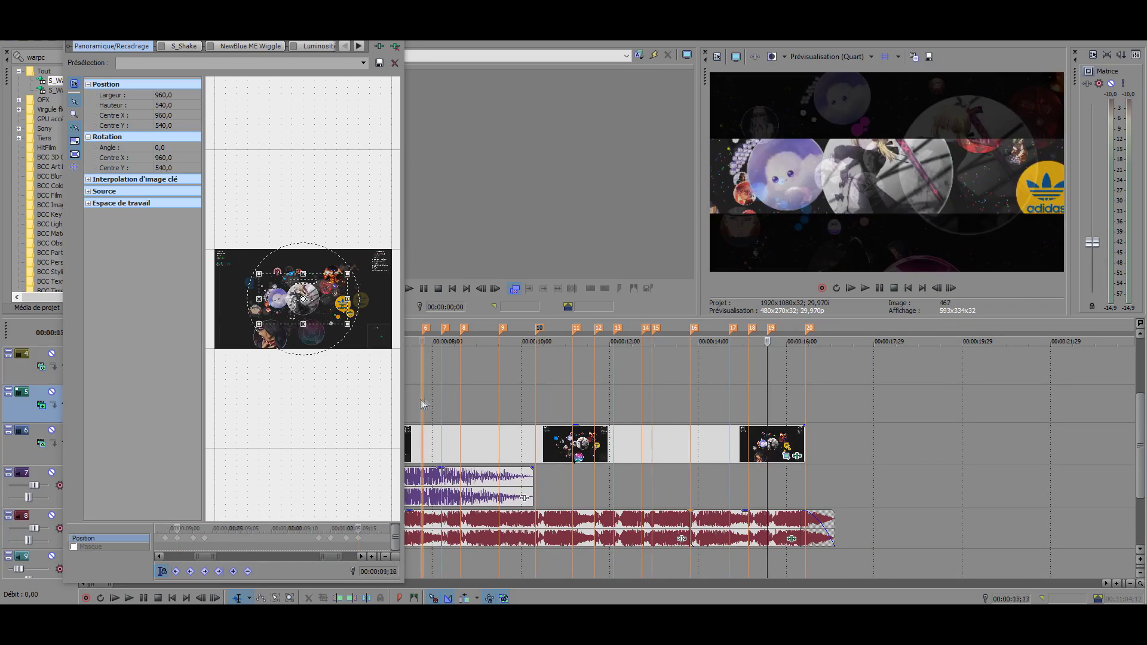
scroll(213, 545, "down", 3)
scroll(484, 416, "up", 2)
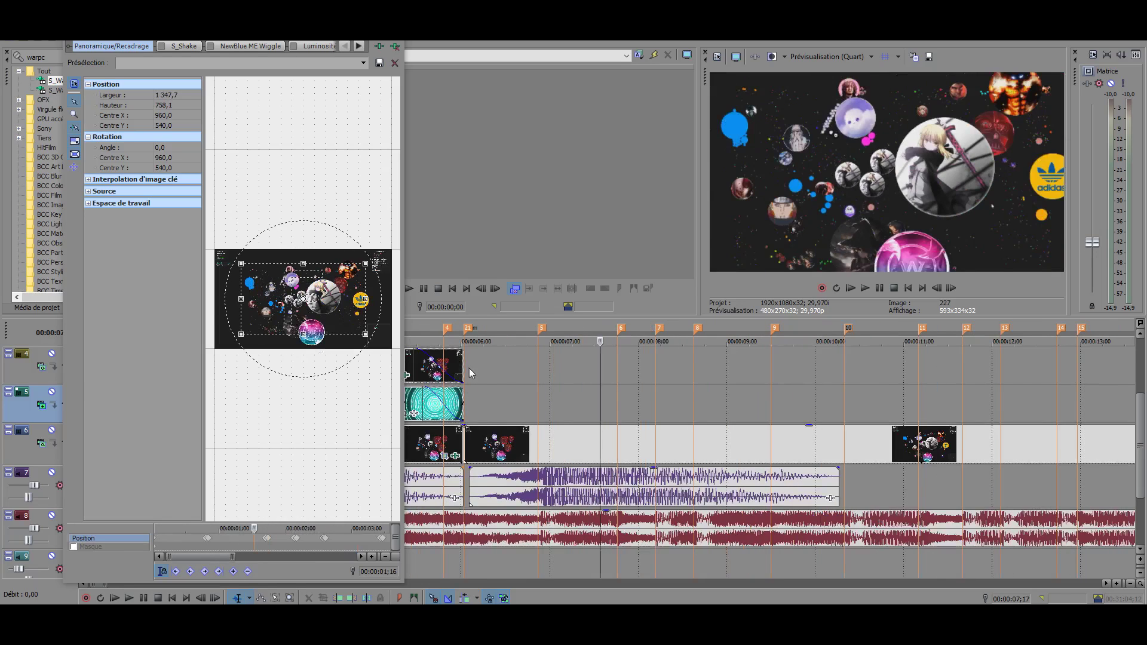
key("space")
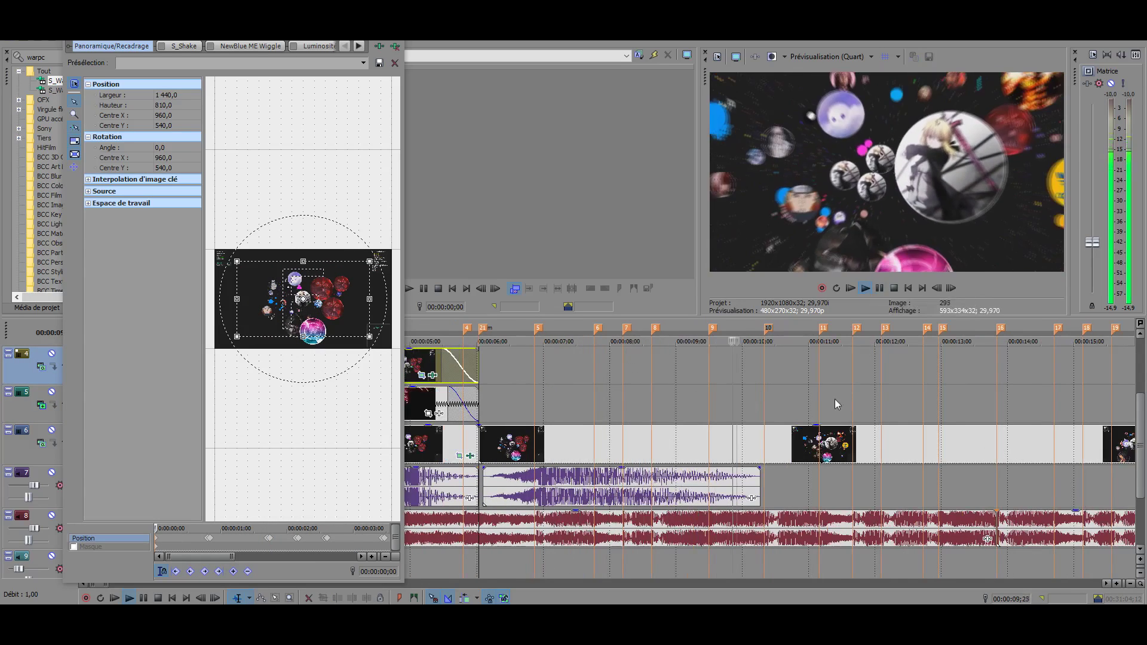
left_click(532, 399)
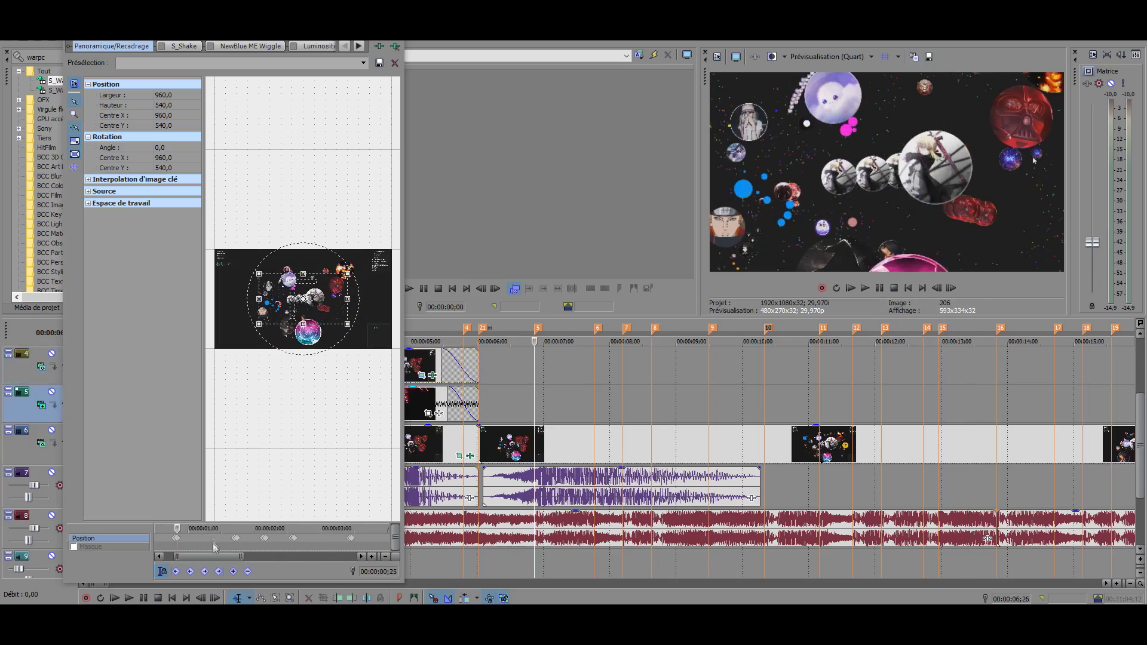
key("Escape")
scroll(711, 406, "down", 2)
Step: Switch off the existing S_Shake effect in the track 6 clip's chain
left_click(616, 459)
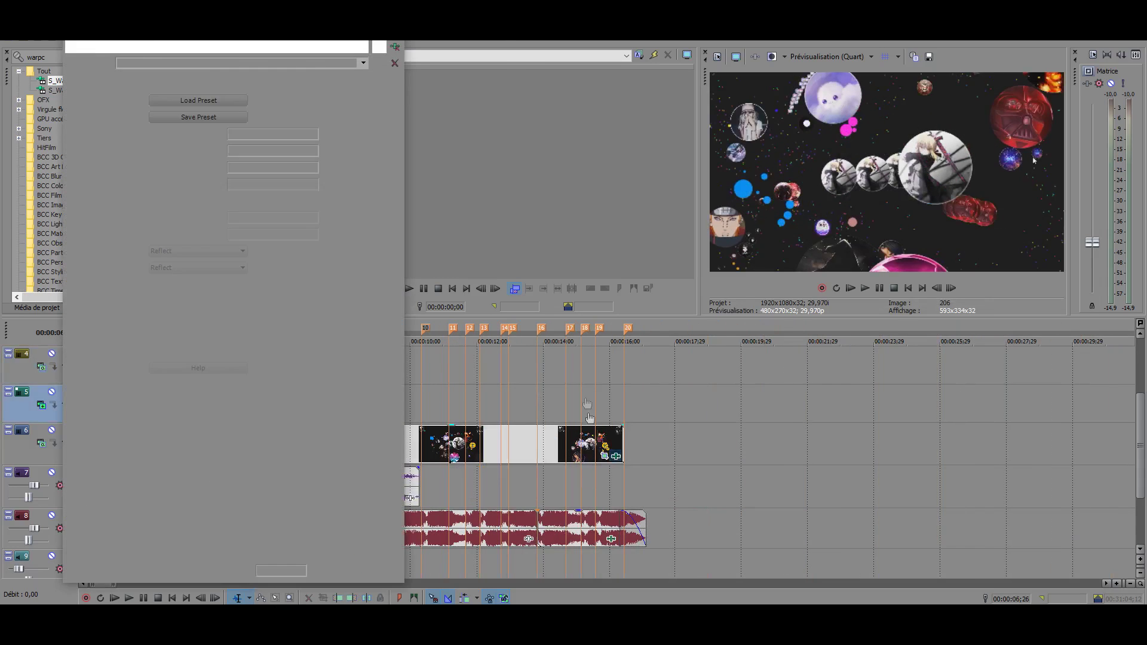
key("Up")
key("Up")
key("Up")
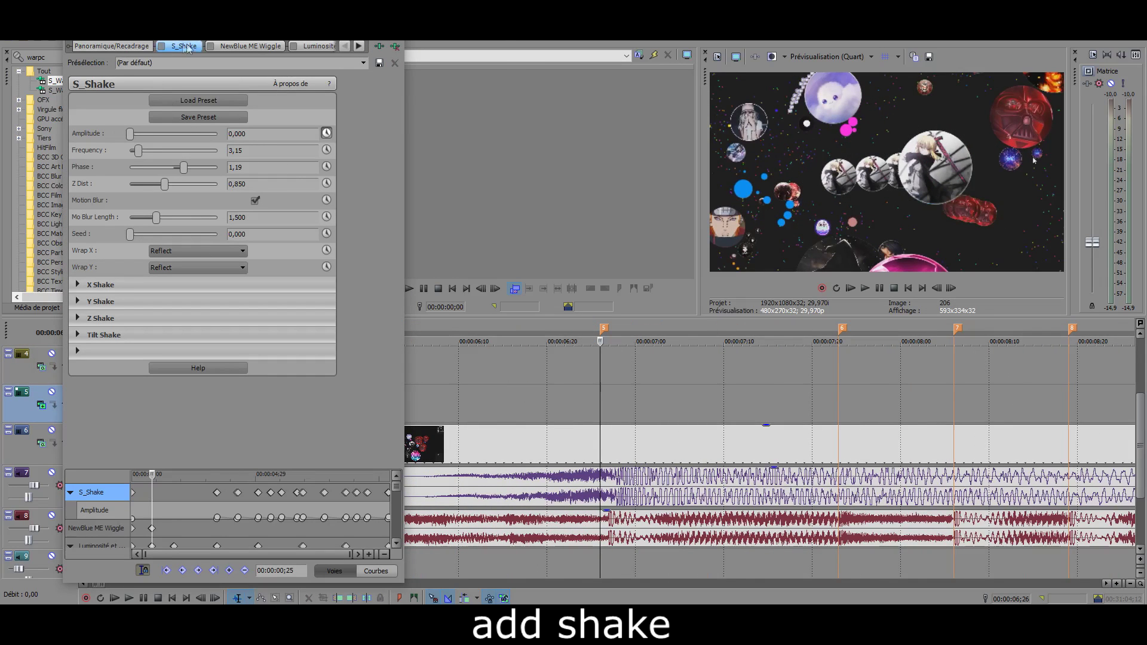
left_click(162, 46)
key("Escape")
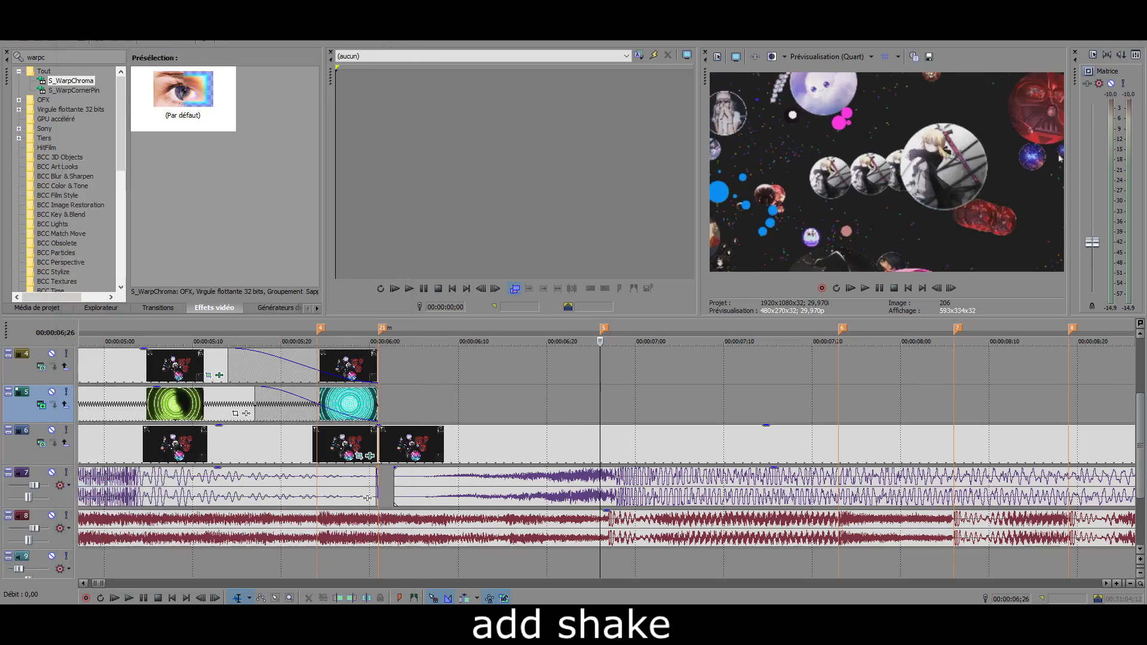
Step: Search 'shake' in Video FX and apply S_Shake to the collage clip on track 6
type("shake")
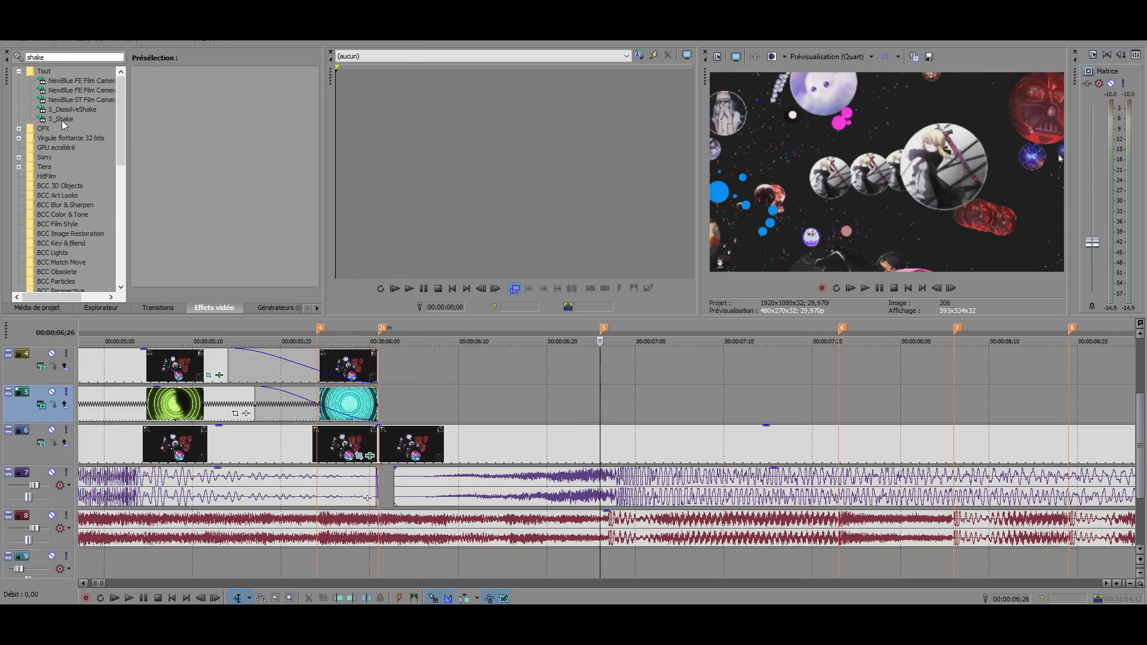
left_click(61, 119)
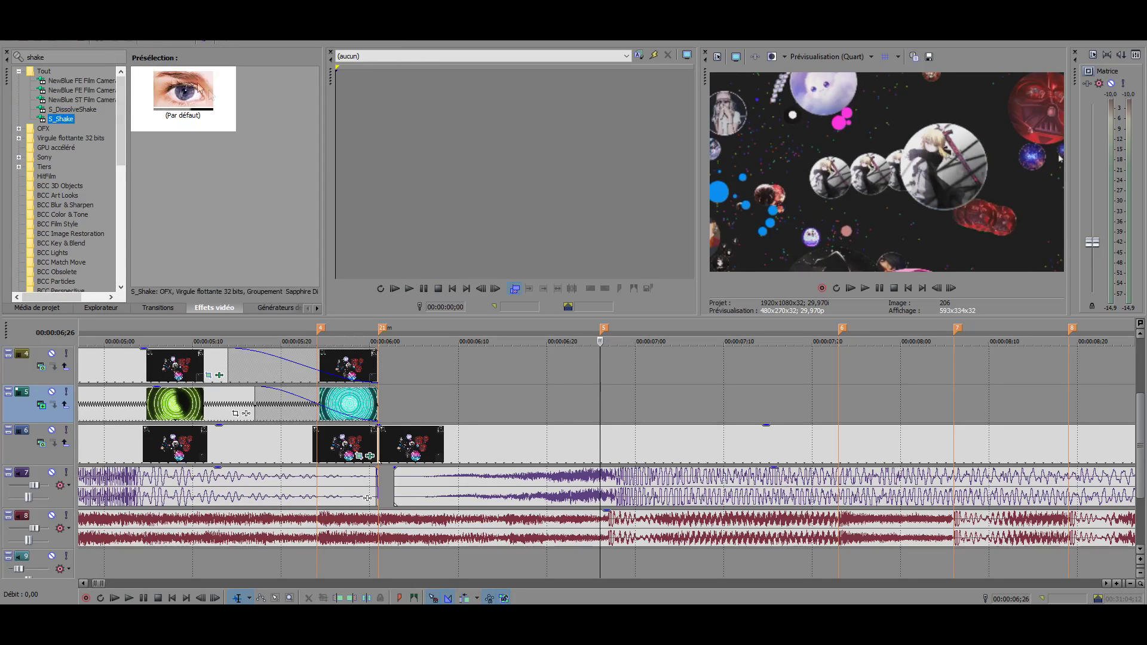
left_click_drag(184, 117, 582, 432)
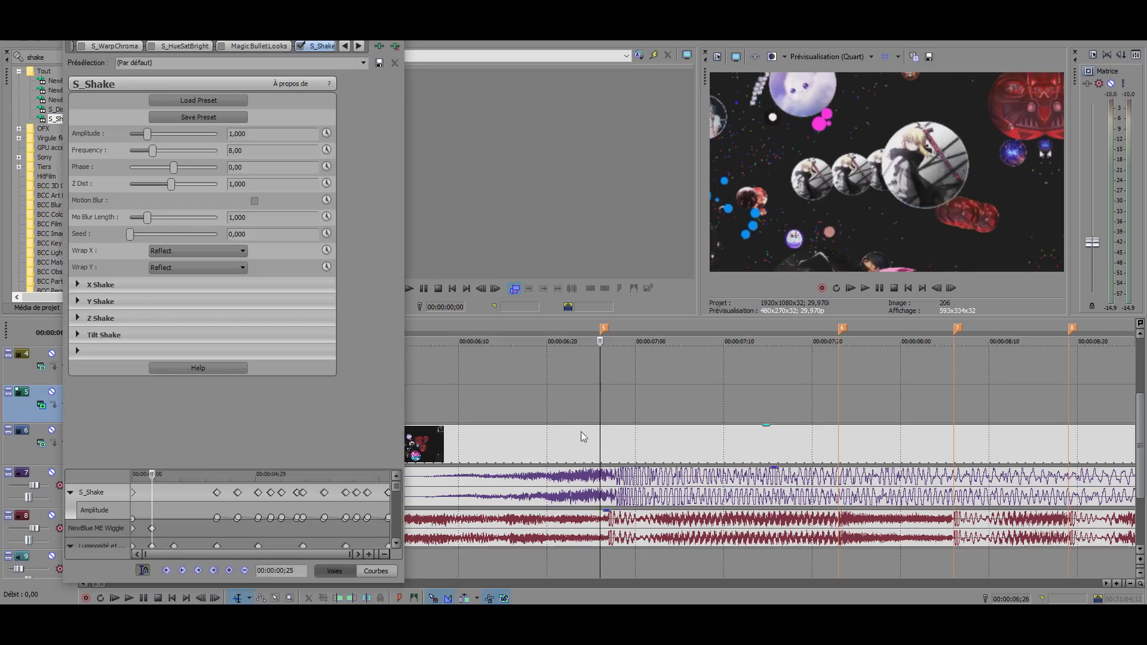
Step: Preview the Little Inebriated, shake 2 and shake 3 presets, then load shake 3
left_click(190, 99)
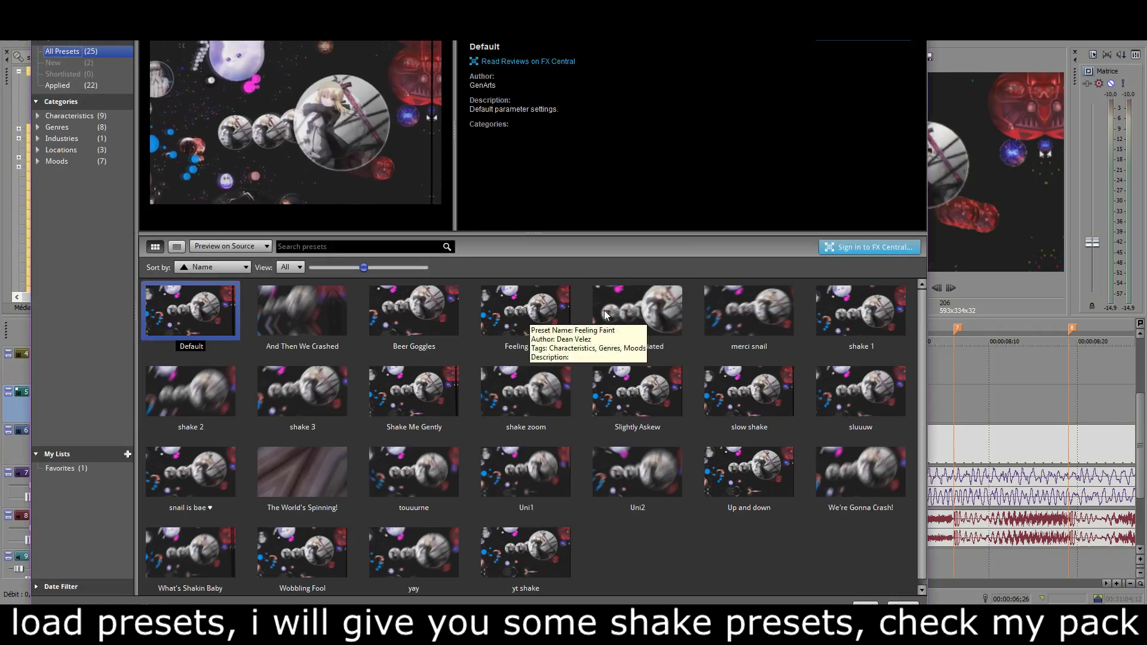
left_click(637, 310)
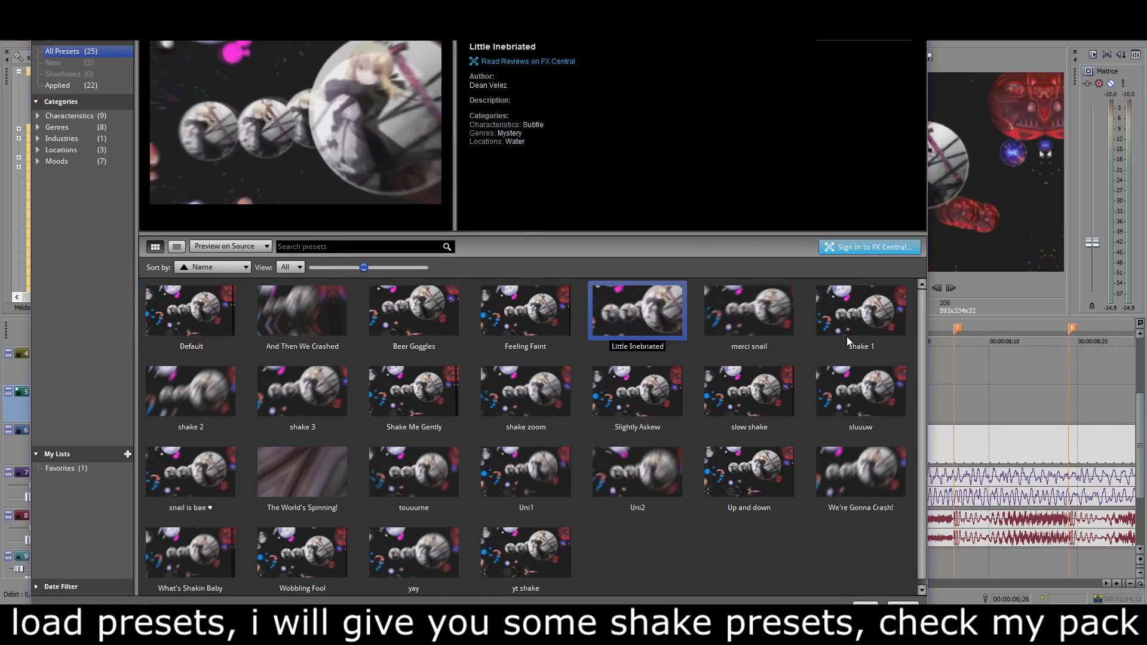
left_click(190, 391)
left_click(284, 385)
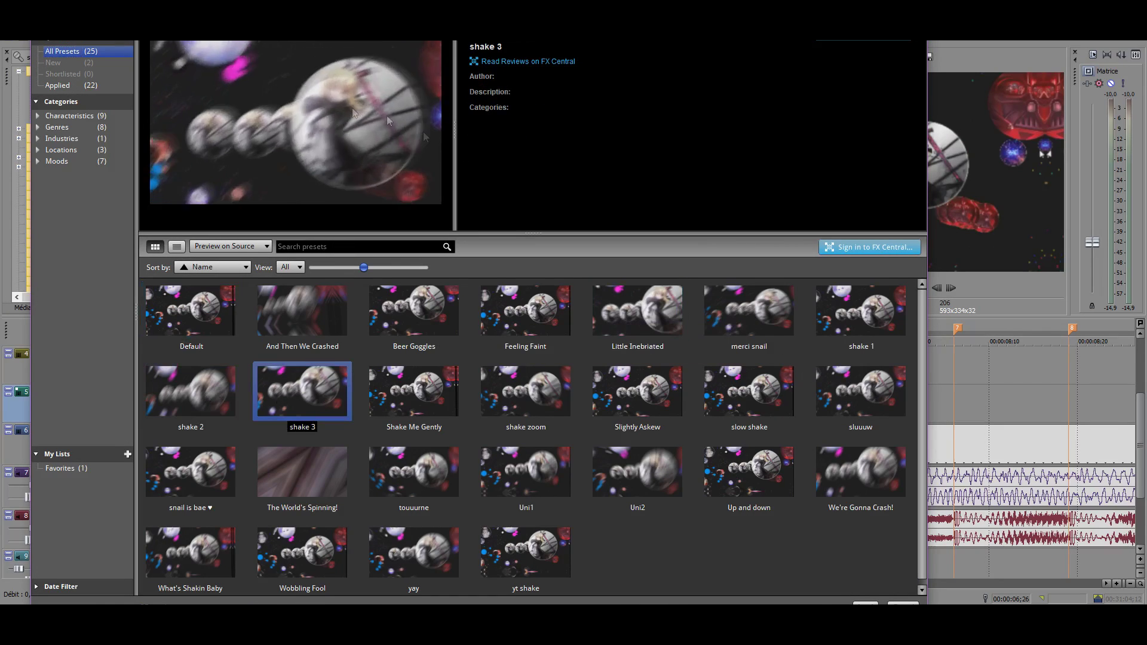
double_click(284, 385)
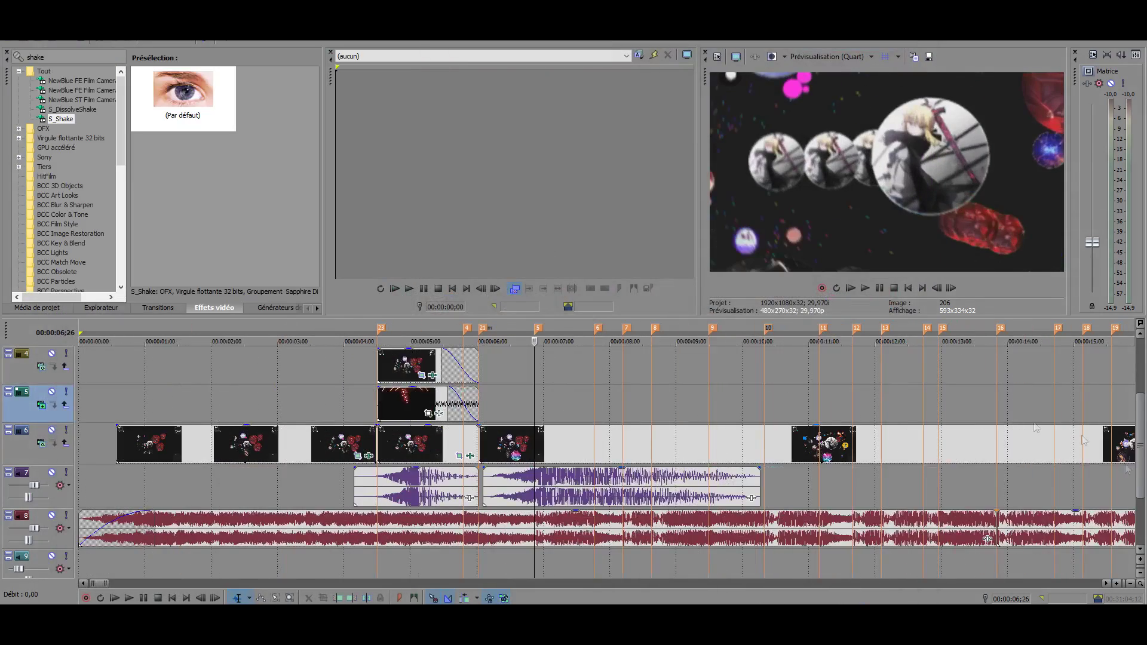
Step: Show the clip's S_Shake settings and select the Amplitude keyframe row
left_click(348, 45)
left_click(348, 46)
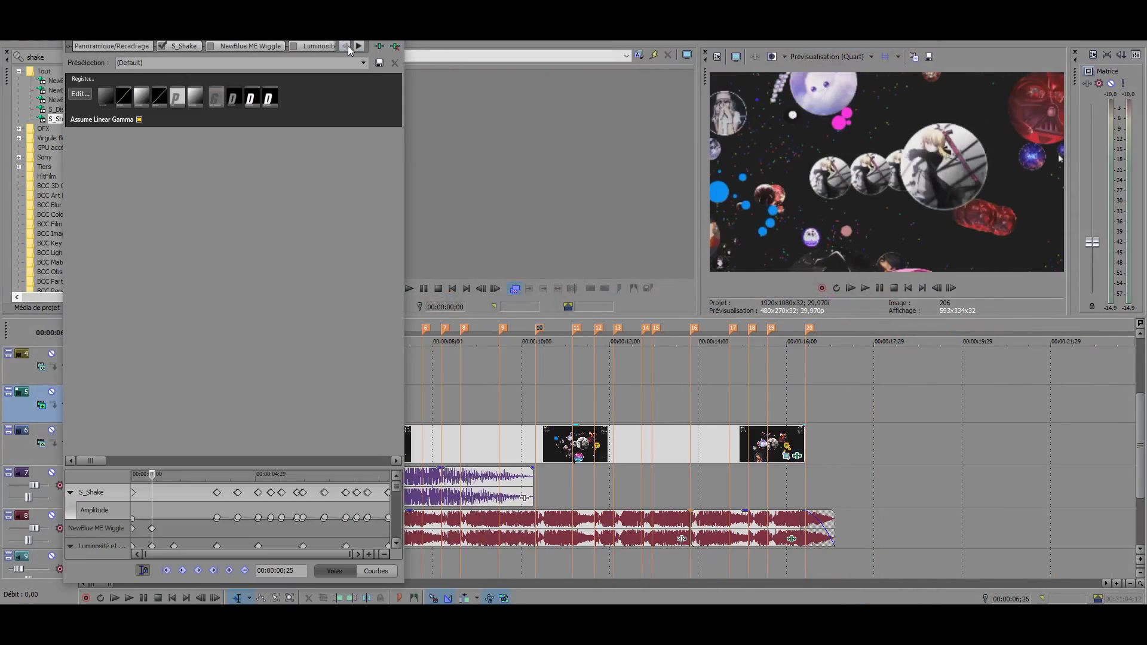
left_click(182, 46)
scroll(485, 378, "up", 8)
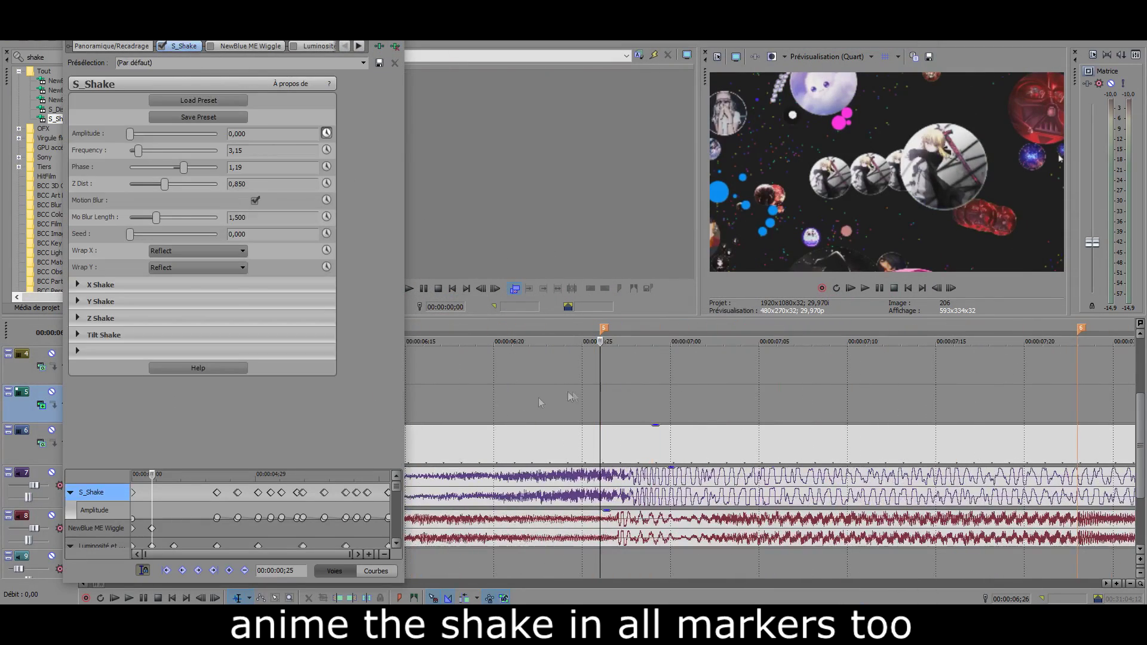
left_click(216, 569)
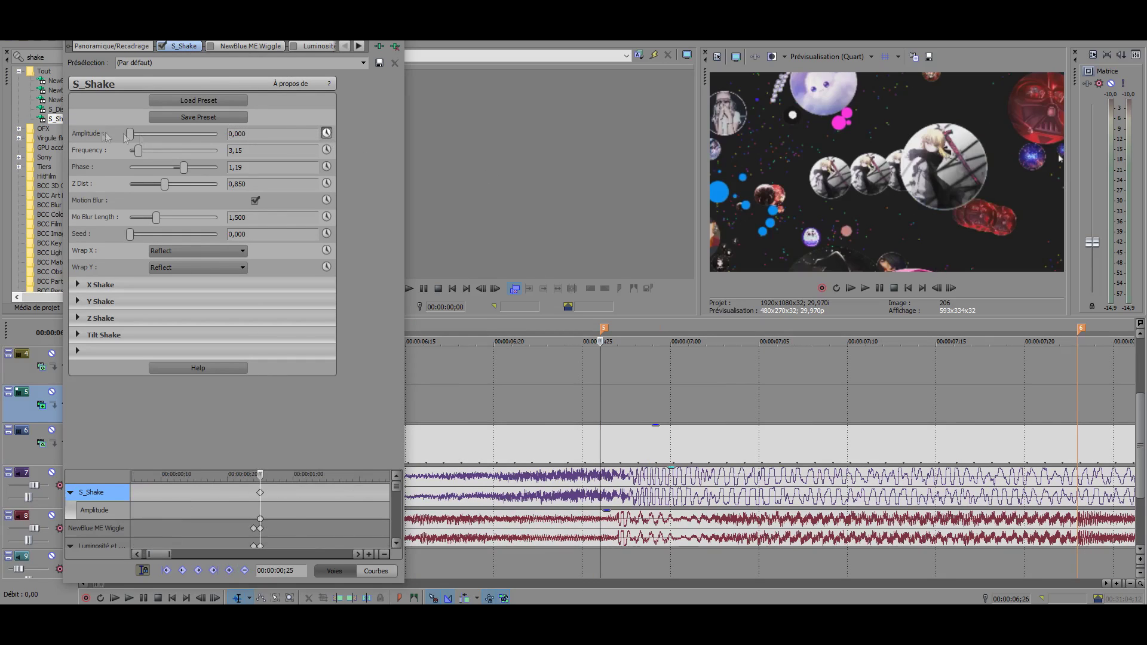
left_click(95, 510)
scroll(134, 518, "down", 3)
left_click(134, 518)
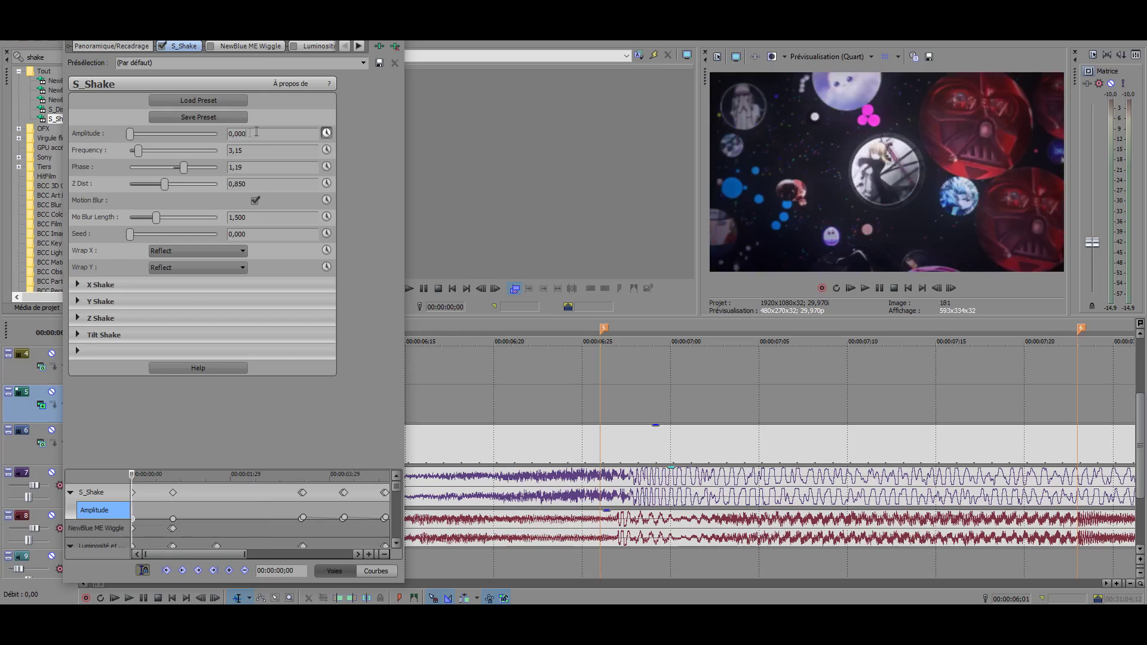
Step: Keyframe S_Shake Amplitude at 0,512 on the 6;25 marker and 0,341 at 7;22
left_click(600, 379)
scroll(611, 384, "up", 2)
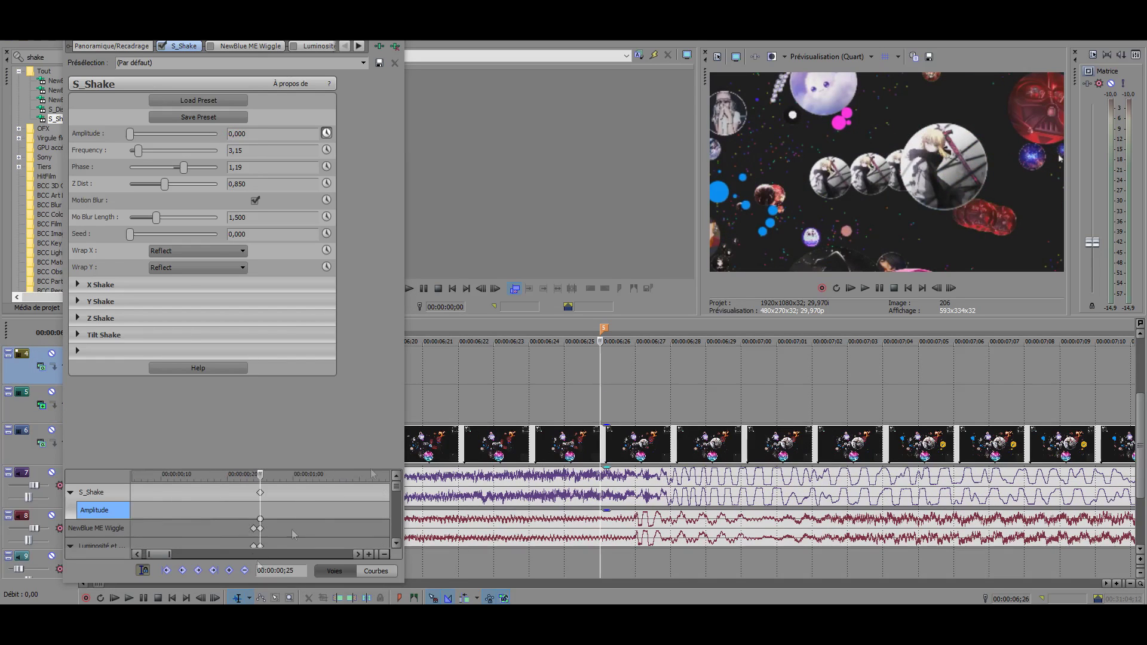
left_click(259, 506)
double_click(238, 134)
type("0,512")
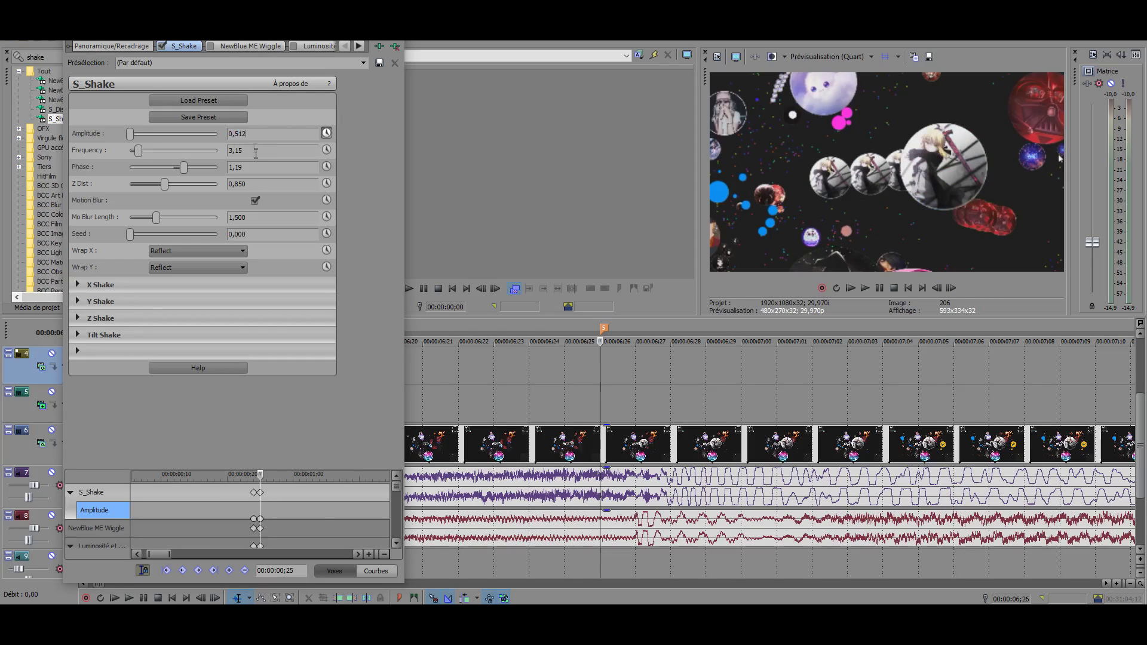
key("Return")
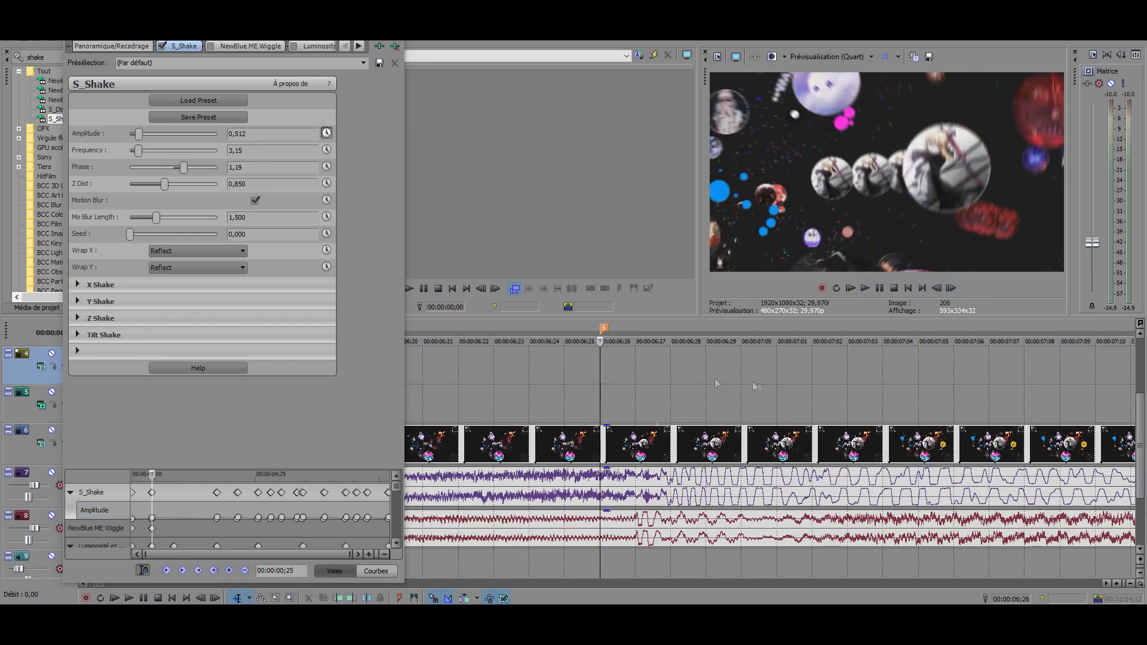
scroll(714, 379, "down", 4)
left_click(753, 379)
left_click_drag(144, 135, 141, 137)
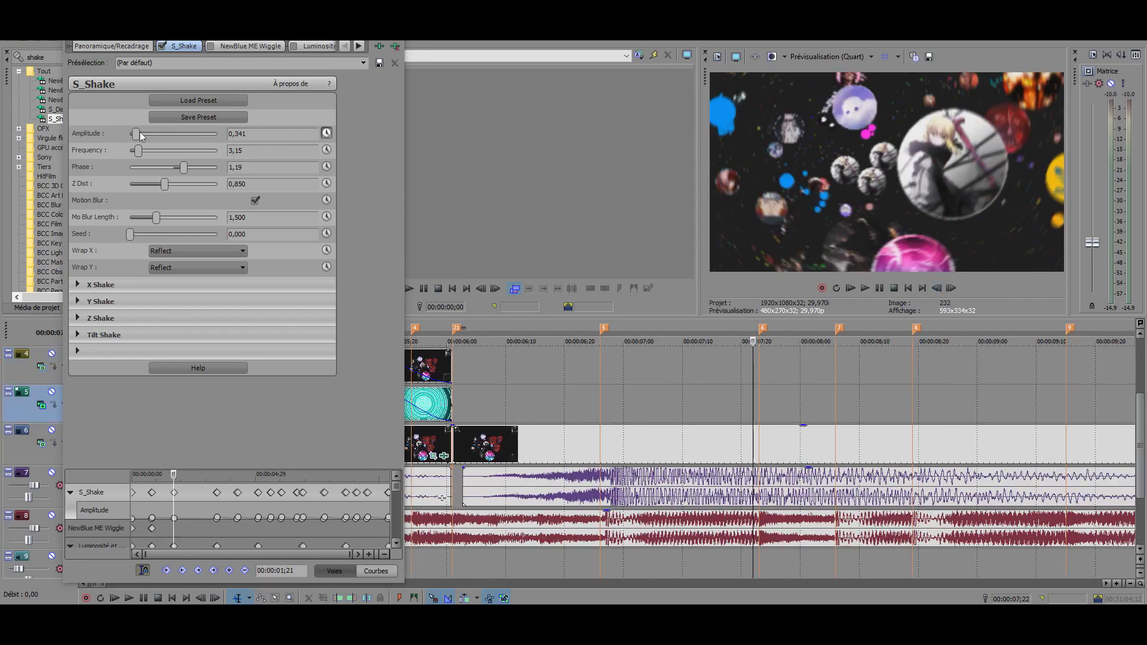
Step: Add Amplitude keyframes at 7;23, 8;05 and 8;06, dropping to 0 just before the next marker
key("Right")
double_click(238, 134)
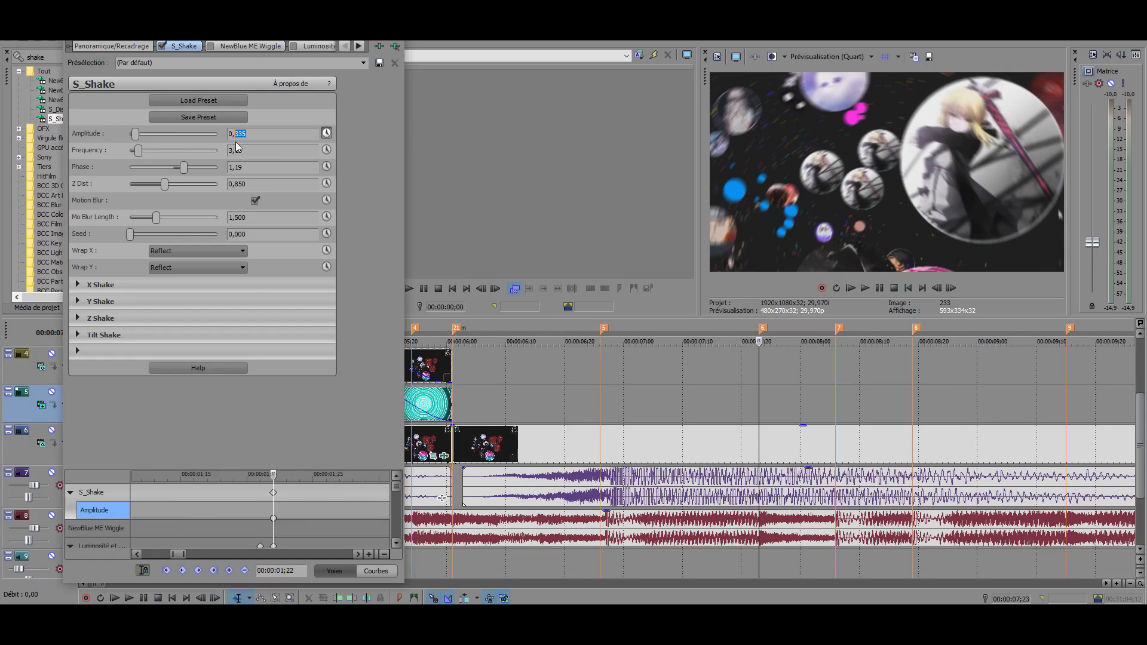
left_click(834, 498)
scroll(928, 498, "down", 2)
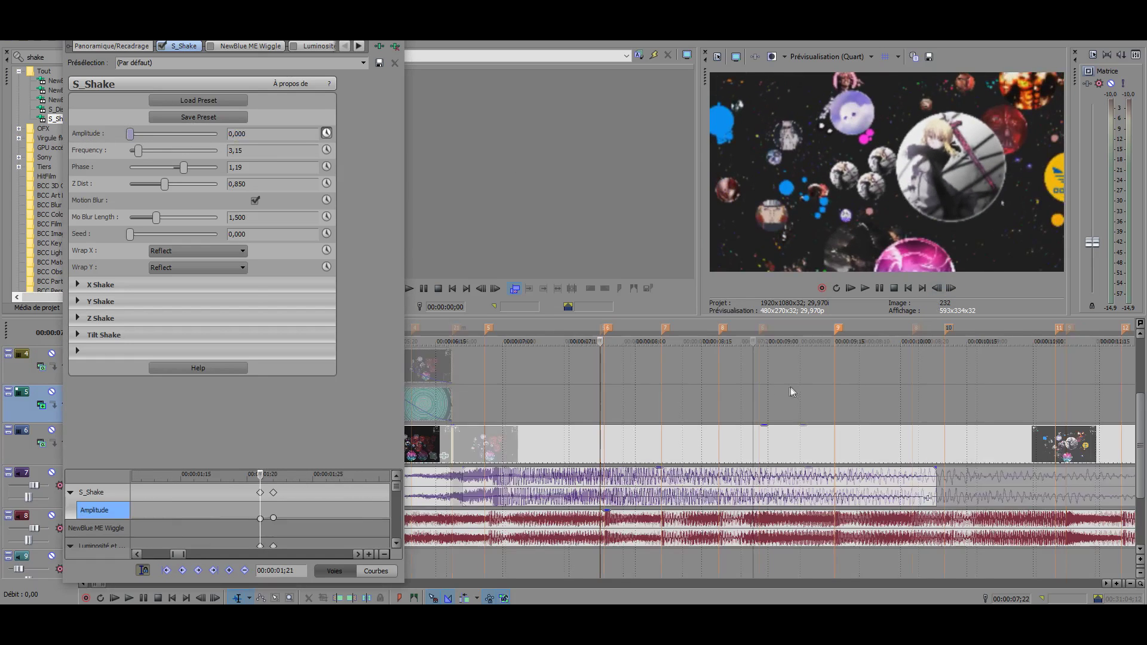
key("Left")
double_click(238, 134)
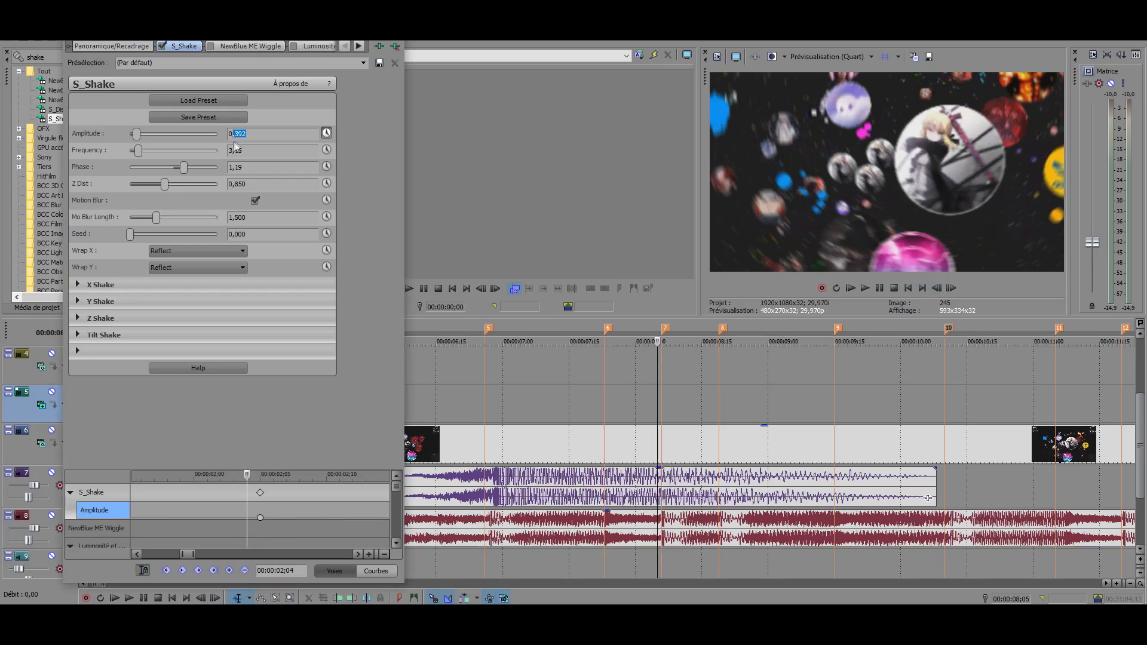
key("Right")
double_click(237, 135)
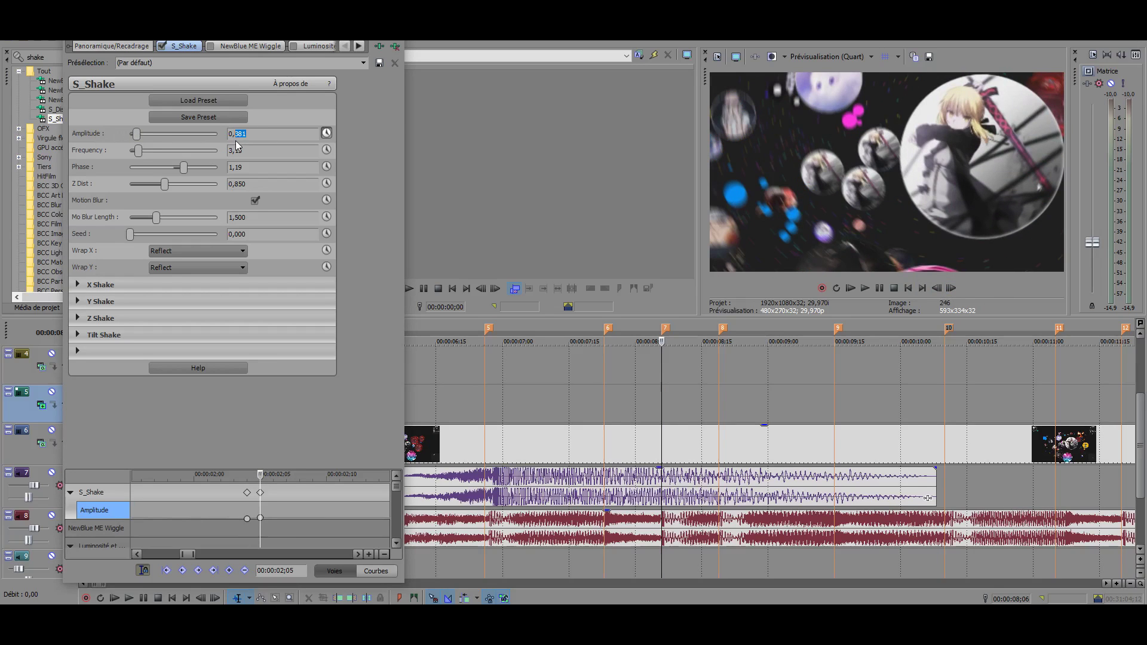
key("ctrl+Right")
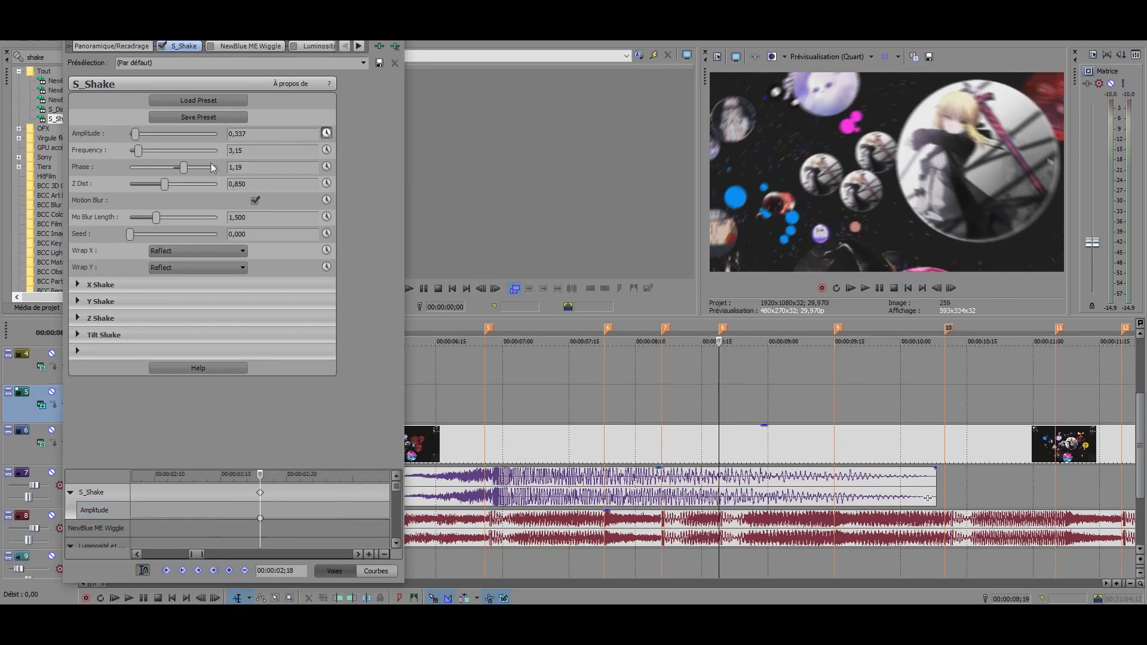
double_click(239, 134)
key("Left")
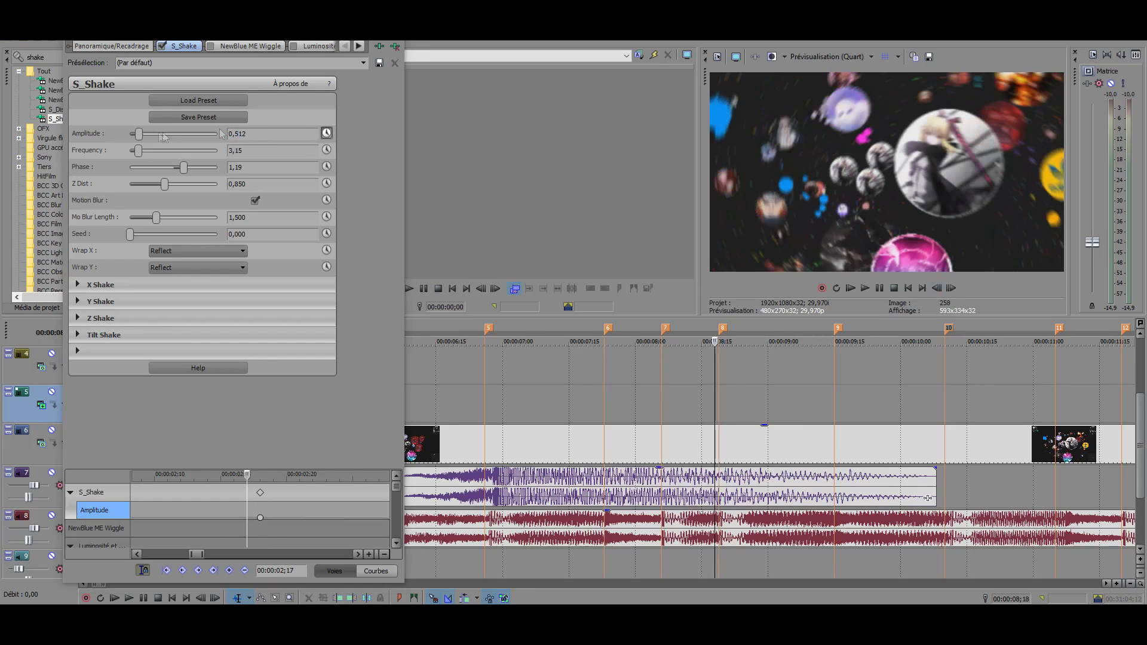
type("0")
key("Return")
Step: Play back from 6;26 to check the animated shake
key("space")
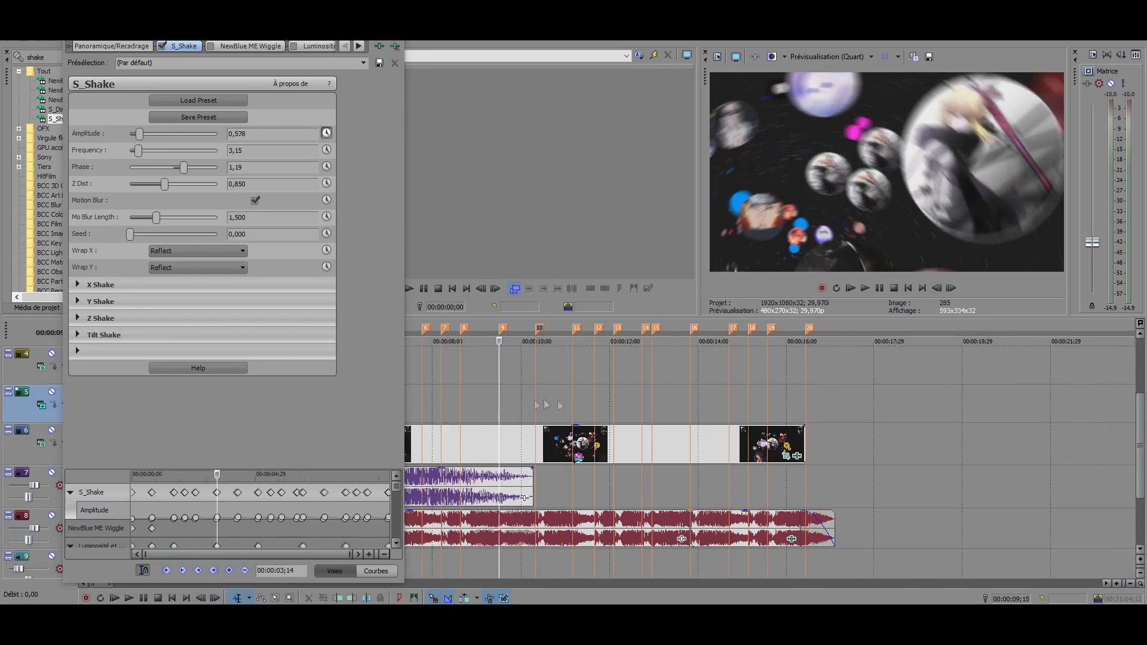
scroll(546, 402, "down", 3)
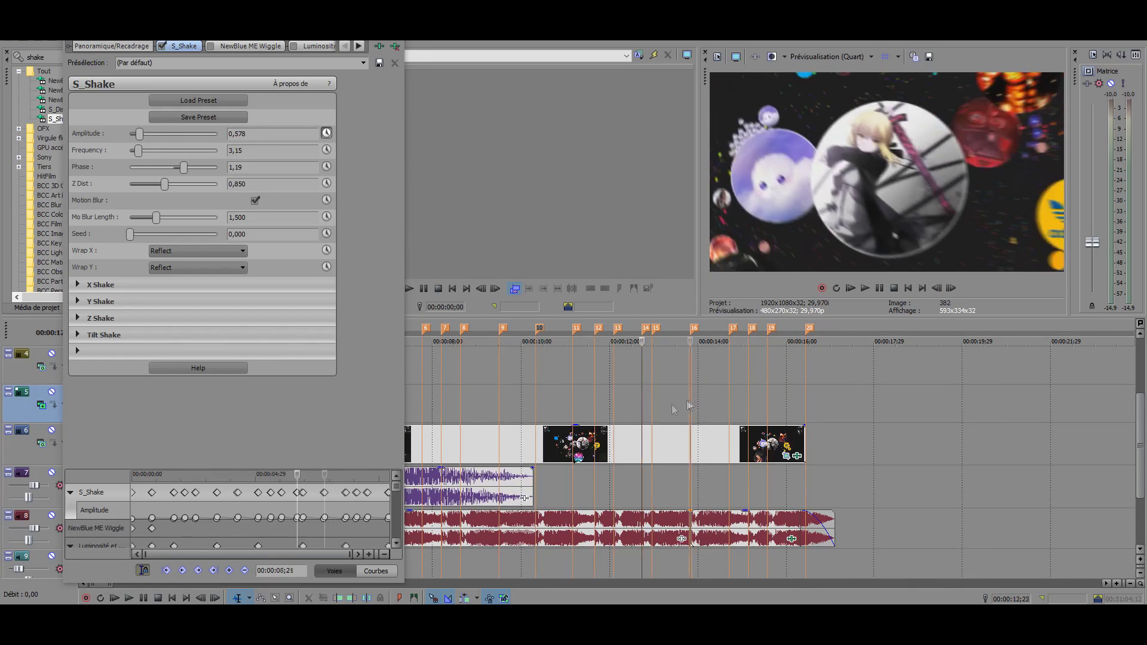
scroll(516, 411, "up", 3)
left_click(518, 410)
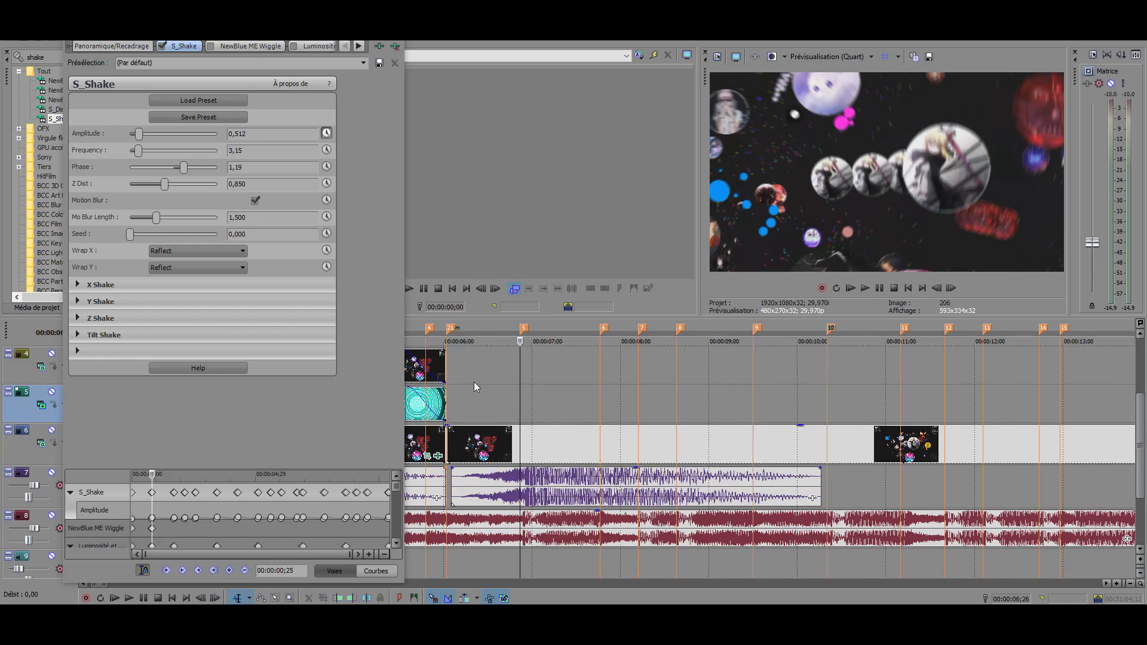
left_click(865, 290)
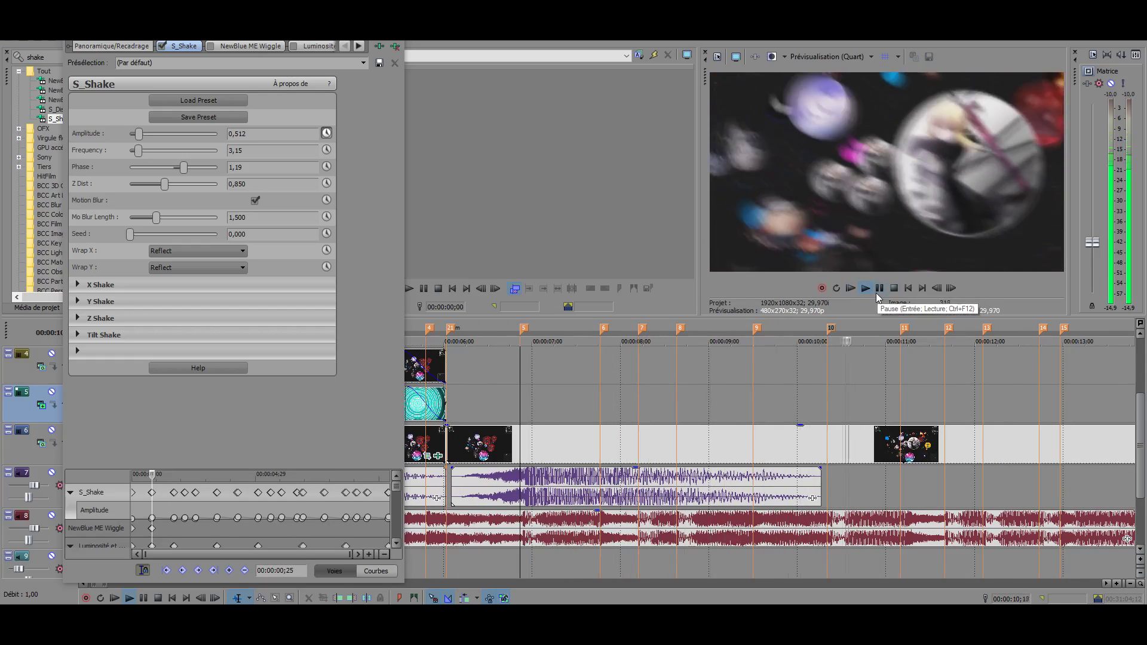
key("space")
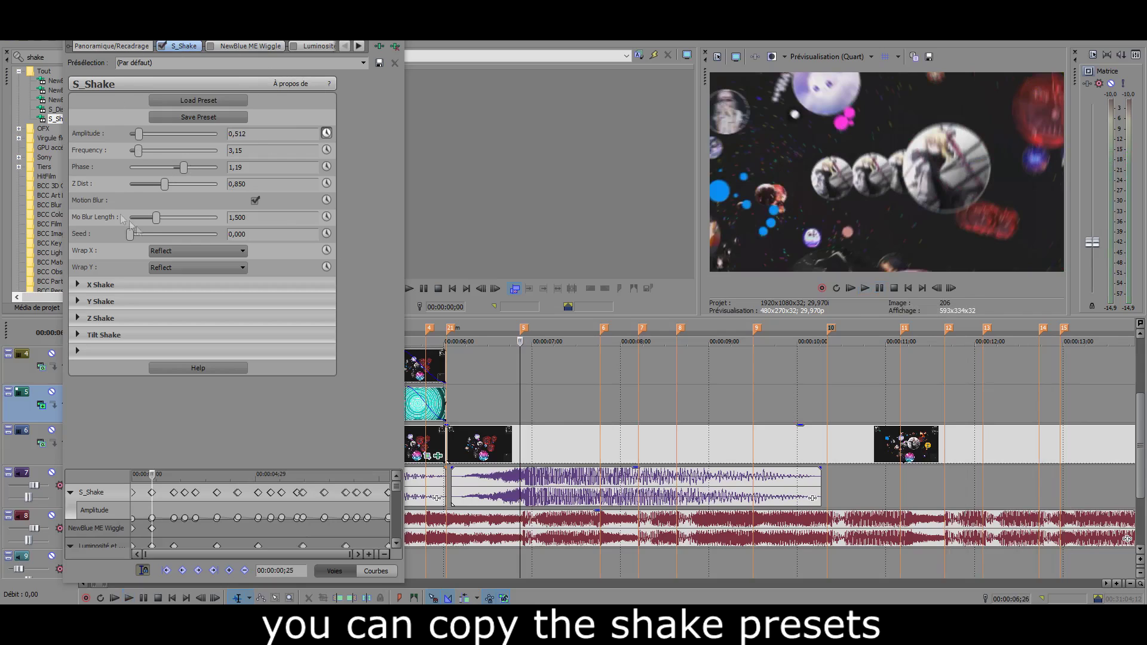
left_click(261, 134)
key("Tab")
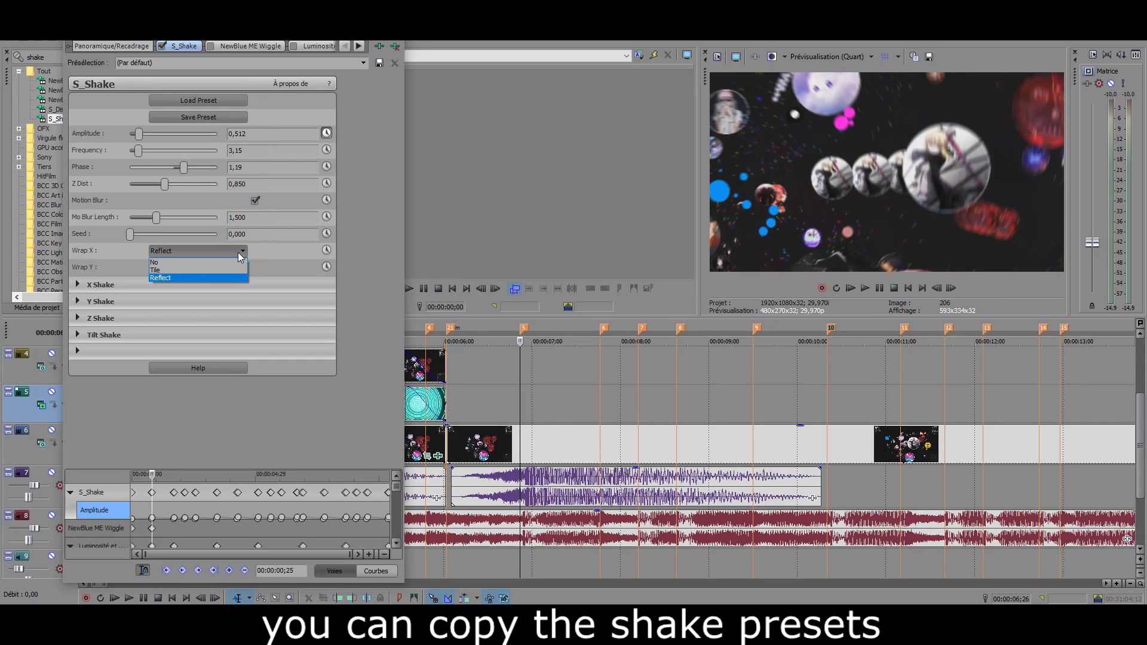
left_click(77, 285)
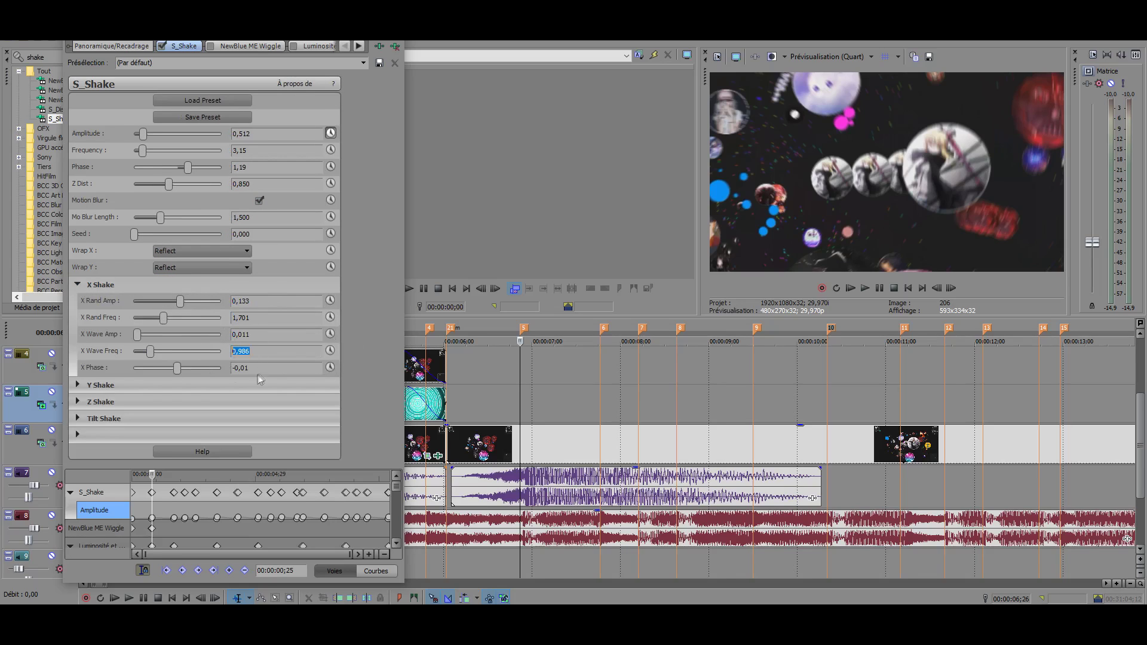
left_click(77, 284)
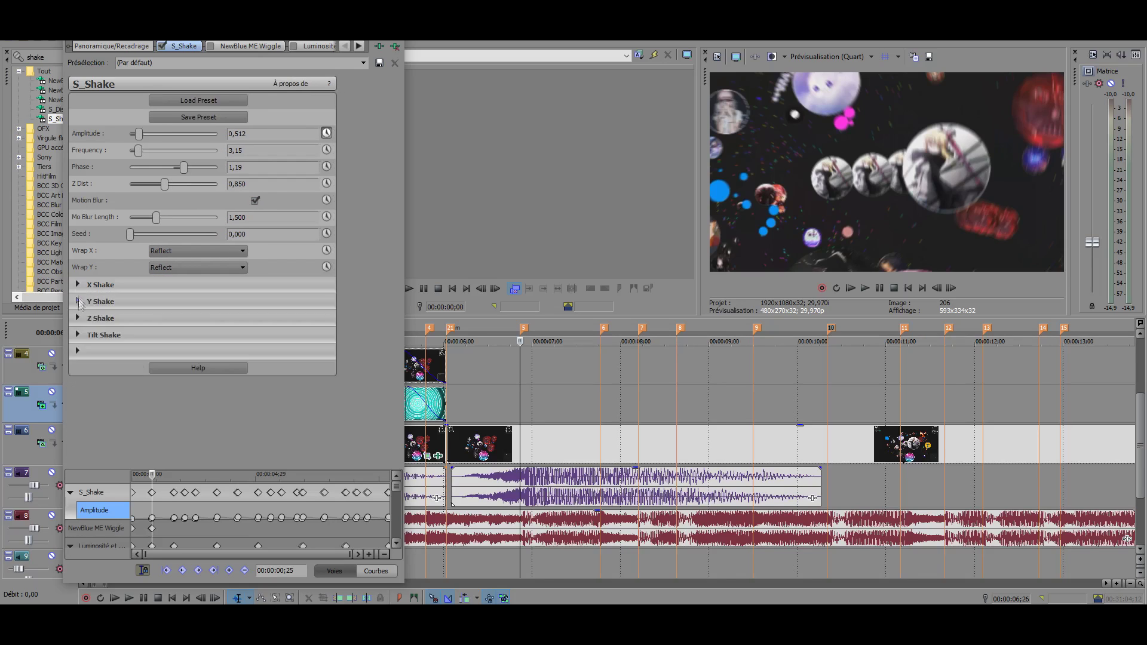
left_click(77, 301)
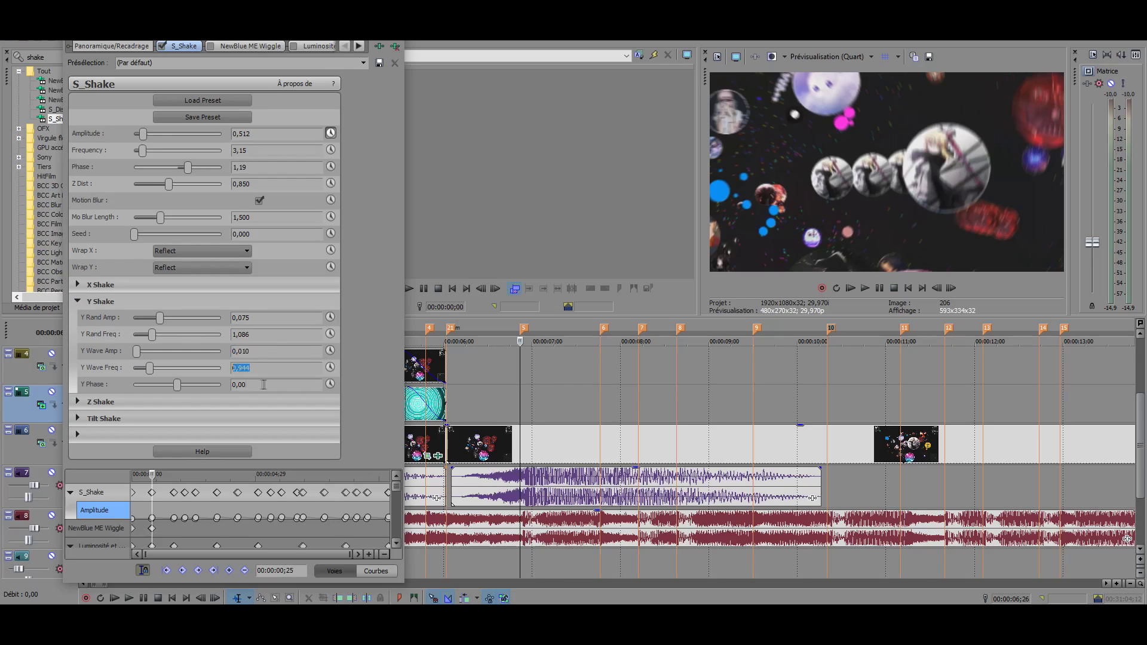
left_click(110, 302)
left_click(100, 318)
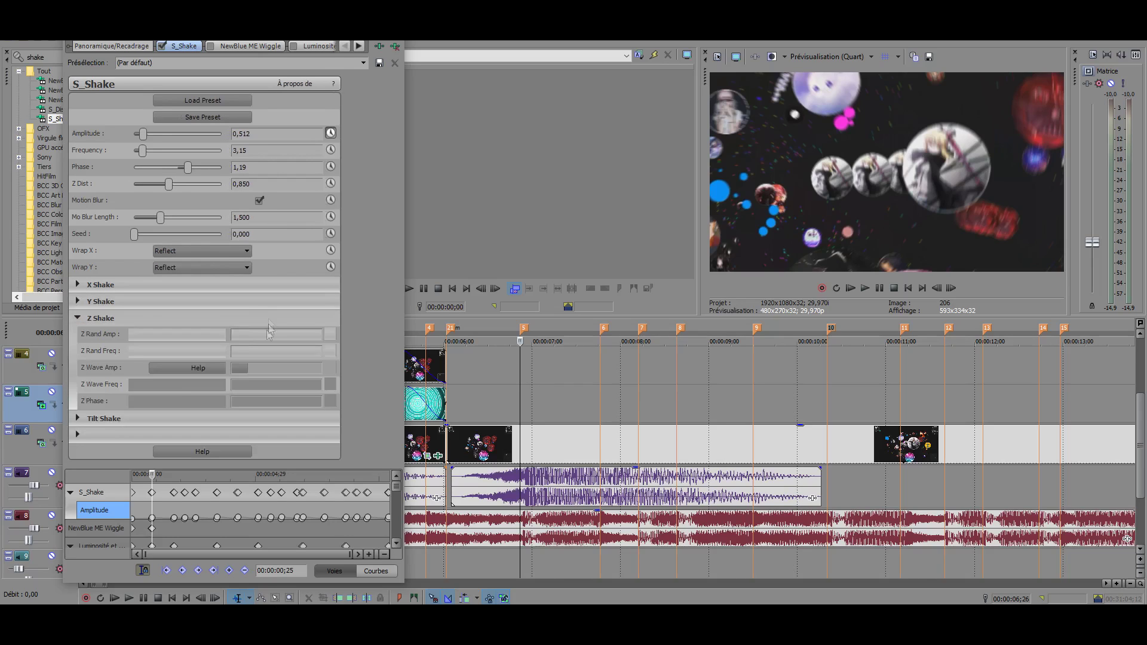
left_click(79, 320)
left_click(80, 334)
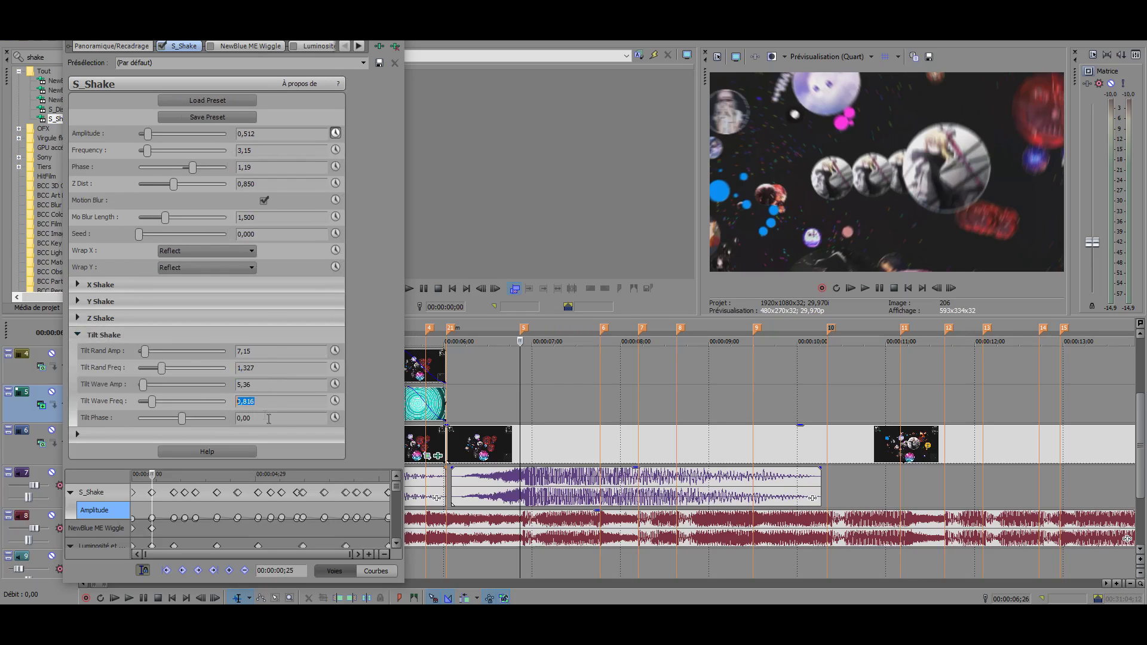
left_click(79, 334)
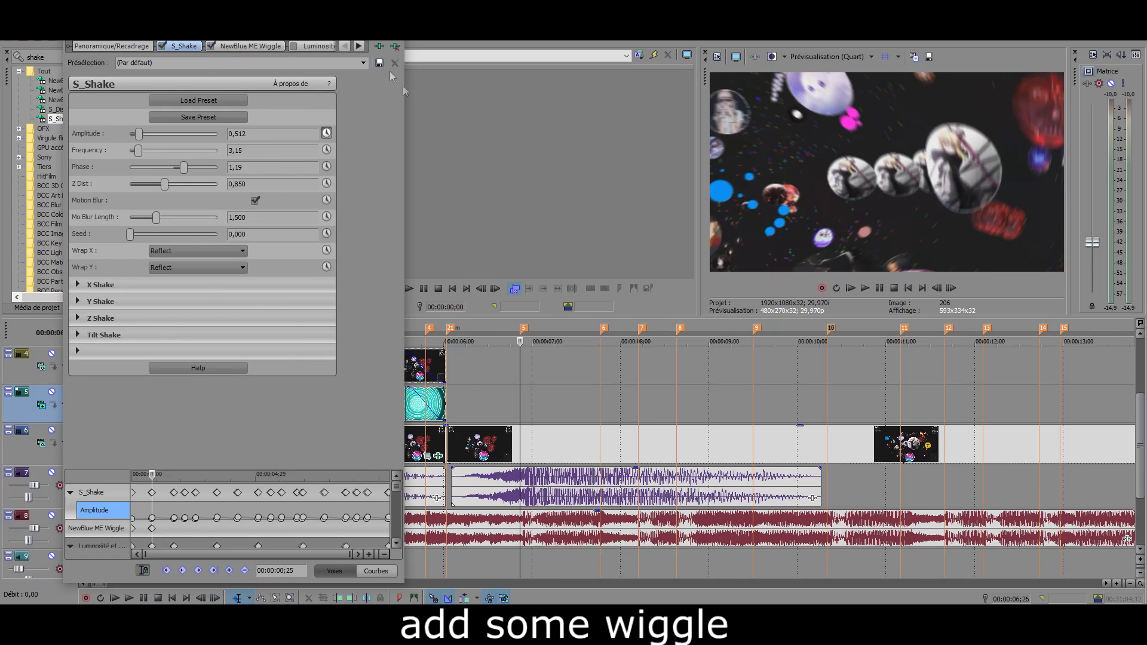
Step: Close the S_Shake settings, filter Video FX by 'wigg' and pick NewBlue ME Wiggle's Indigestion preset
left_click(398, 37)
type("wigg")
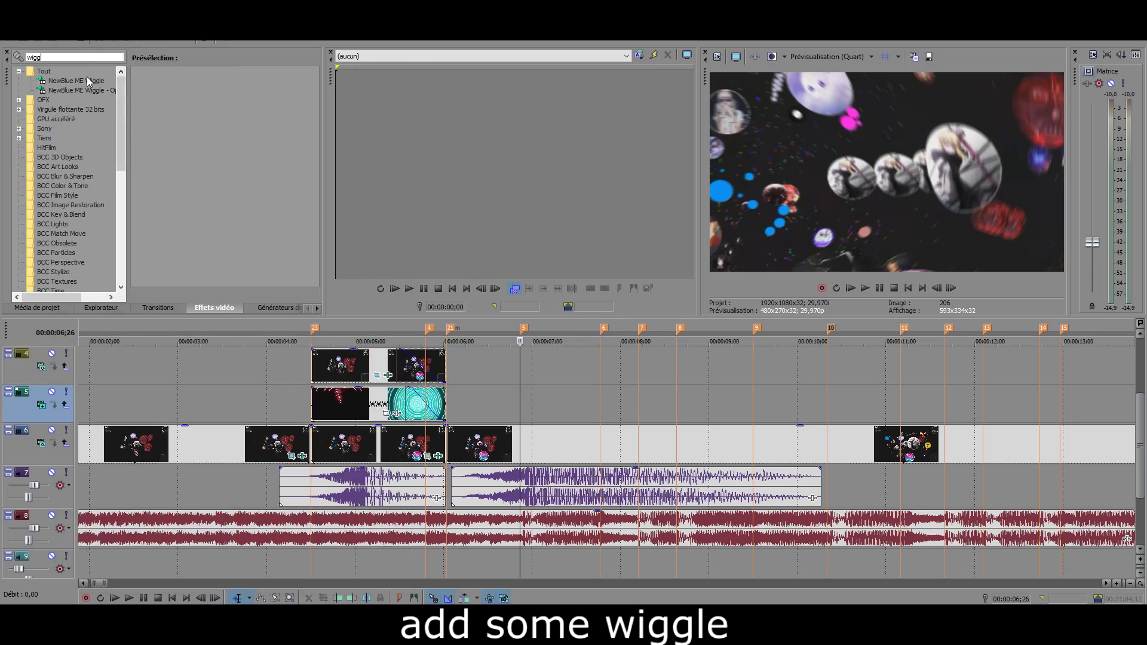
left_click(87, 81)
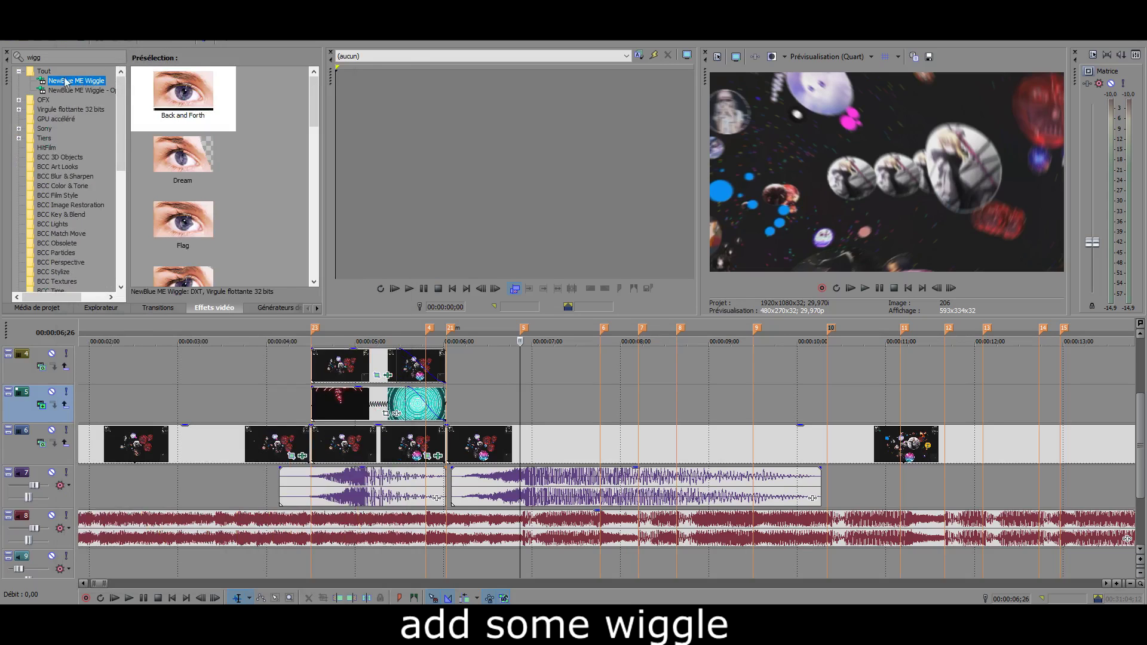
scroll(203, 177, "down", 3)
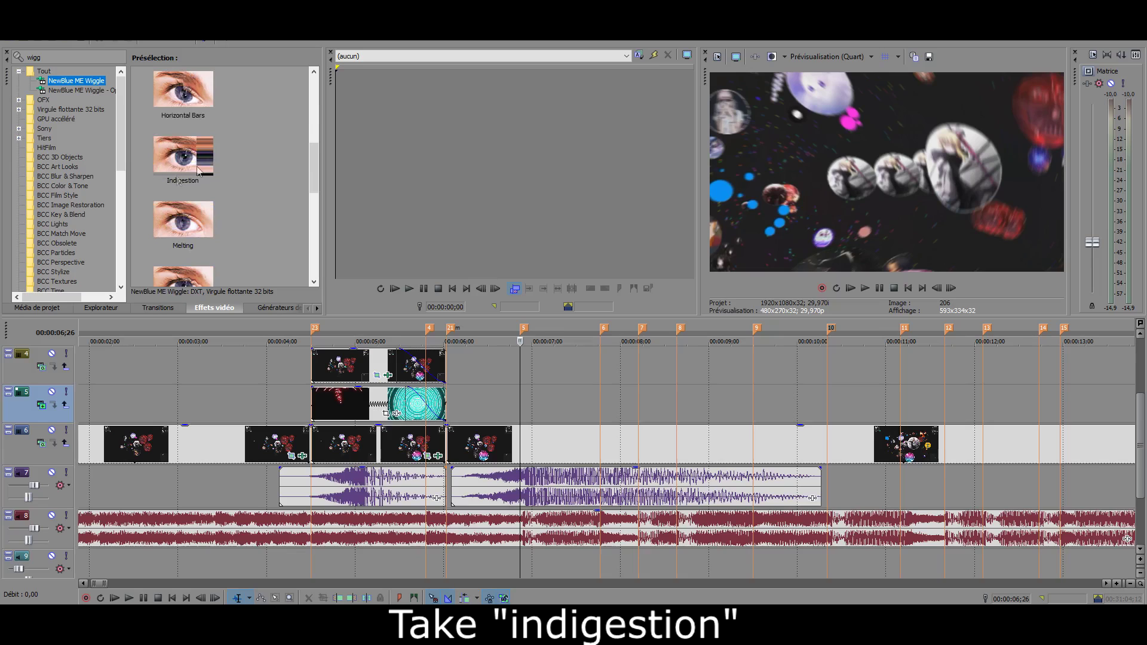
left_click(169, 163)
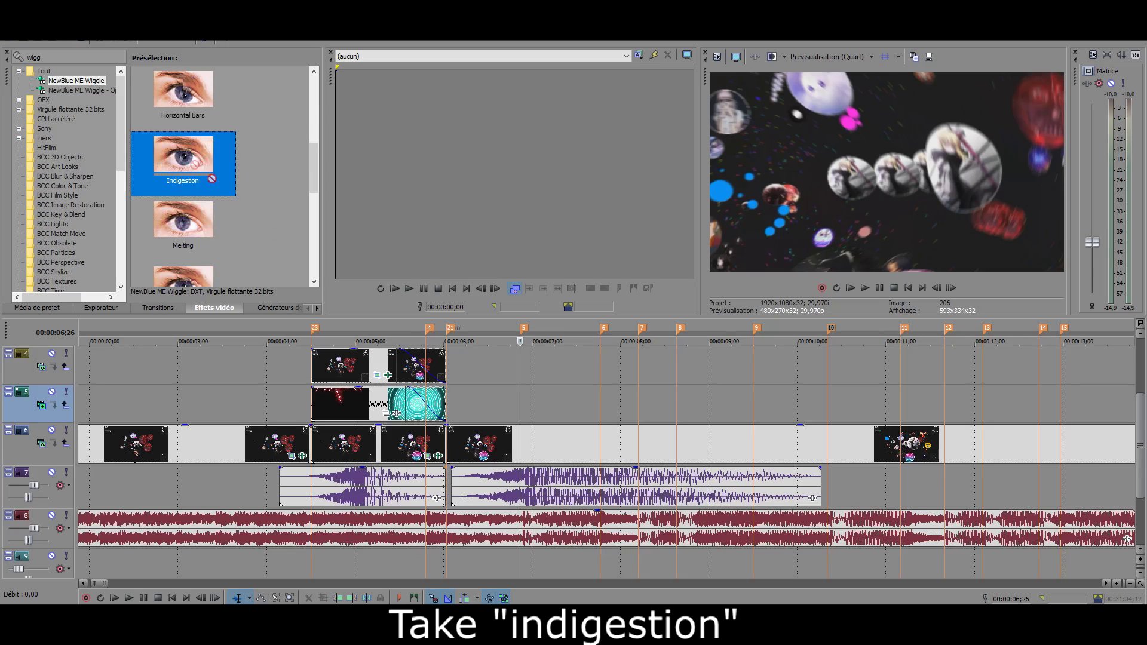
Step: Apply Wiggle's Indigestion preset to the bubble clip with crop 0, stretched edges and lower strength
left_click_drag(212, 179, 517, 439)
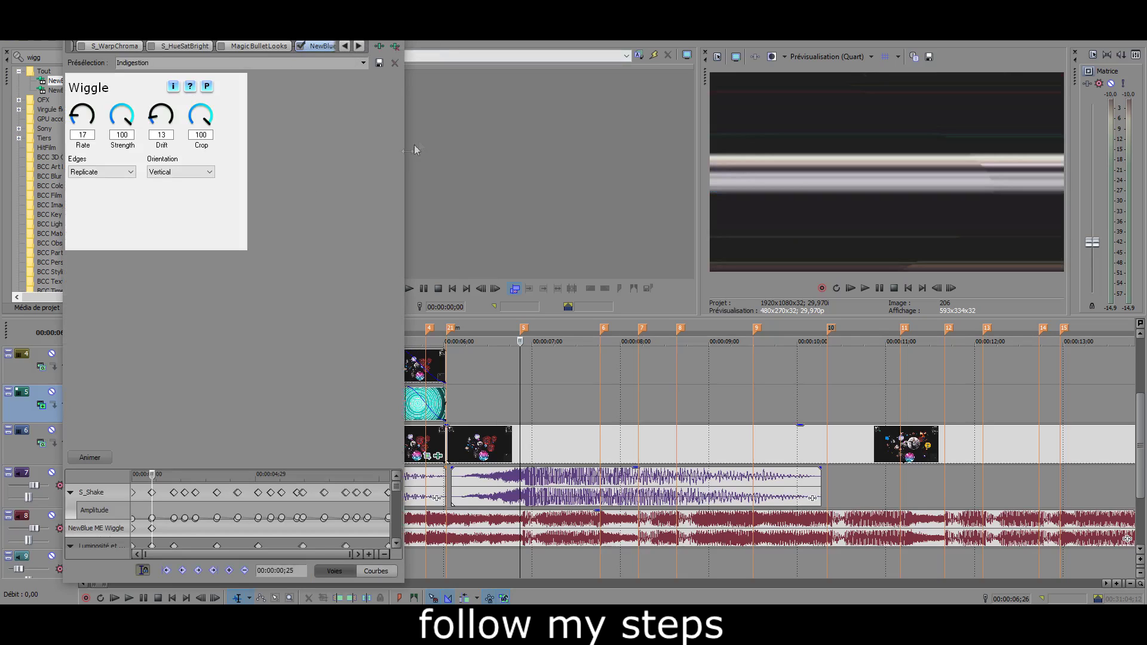
left_click_drag(214, 118, 194, 135)
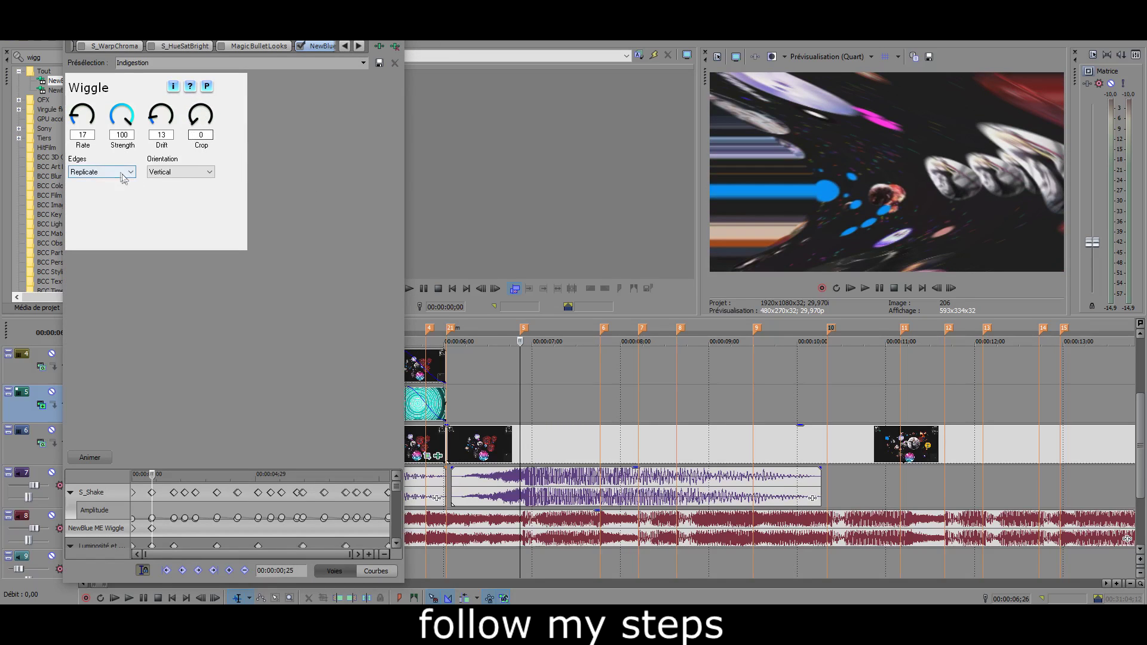
left_click(101, 172)
left_click(87, 191)
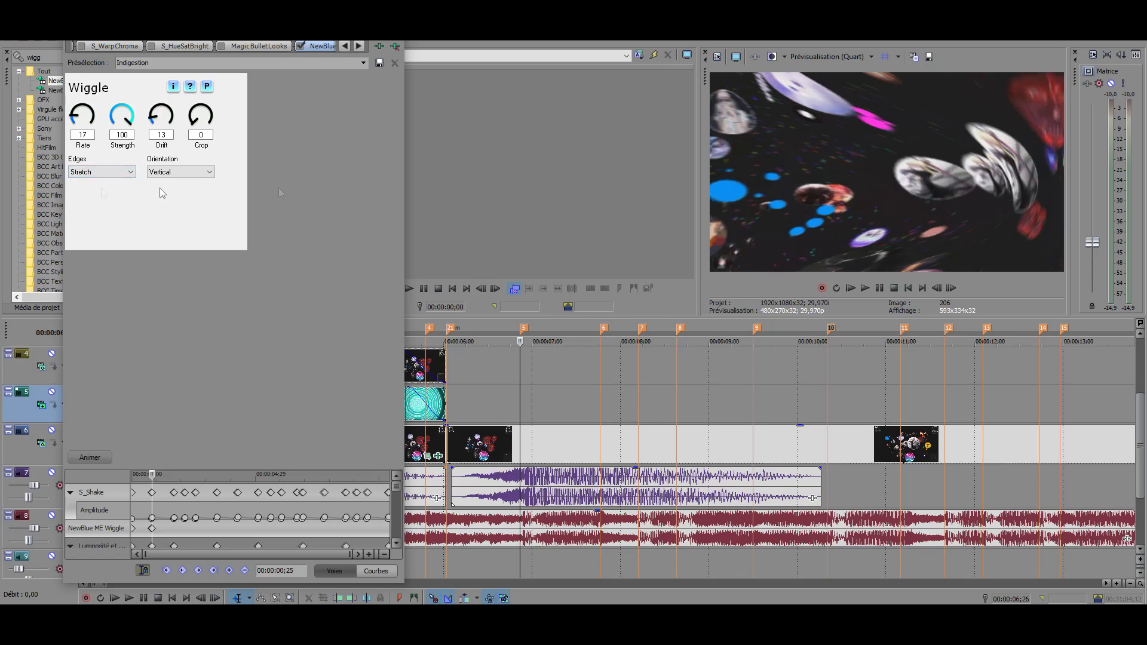
mouse_move(124, 123)
left_mouse_down()
mouse_move(149, 78)
mouse_move(113, 88)
mouse_move(124, 81)
left_mouse_up()
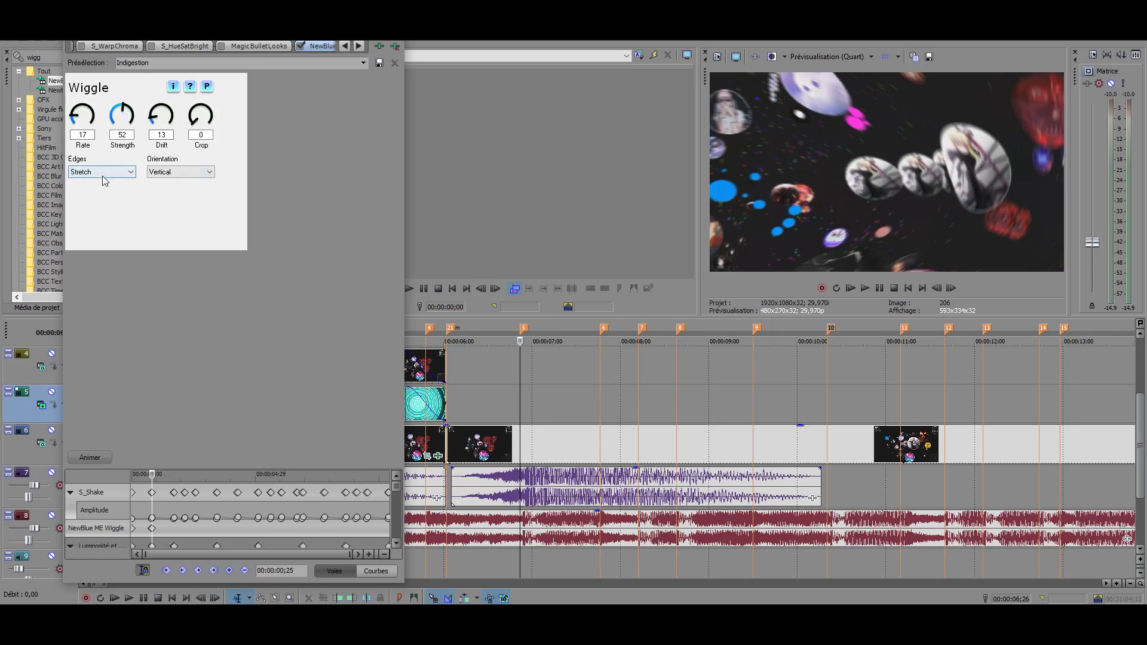
Step: Browse the effect chain back to the NewBlue ME Wiggle settings and preview the wiggle
left_click(345, 49)
left_click(344, 49)
left_click(344, 49)
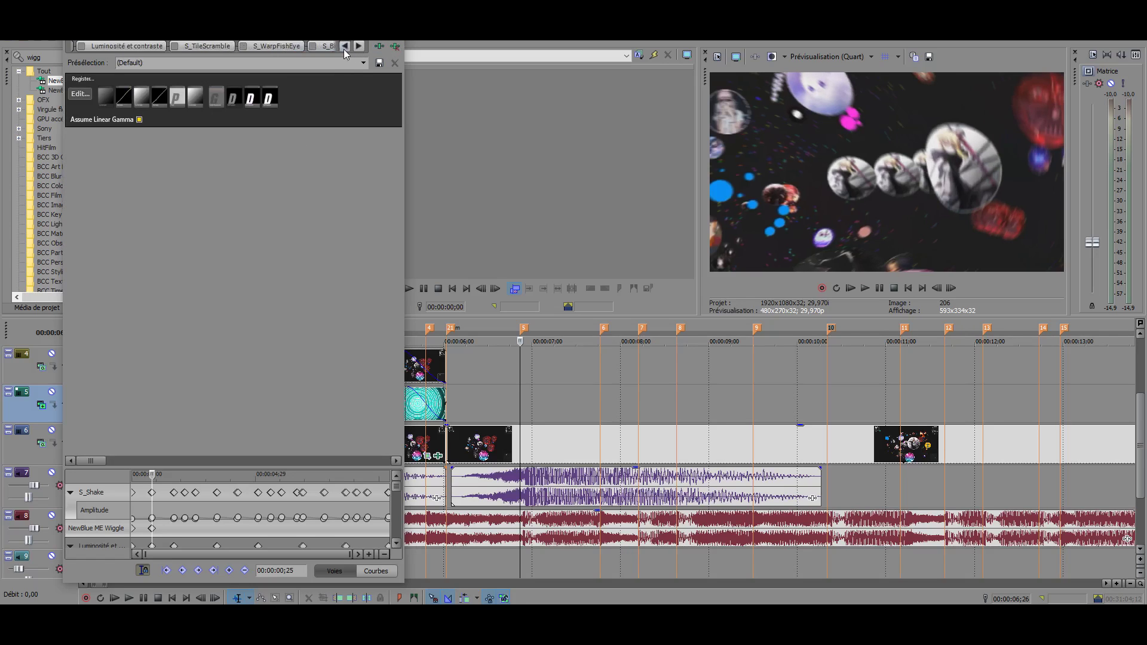
left_click(344, 49)
left_click(344, 49)
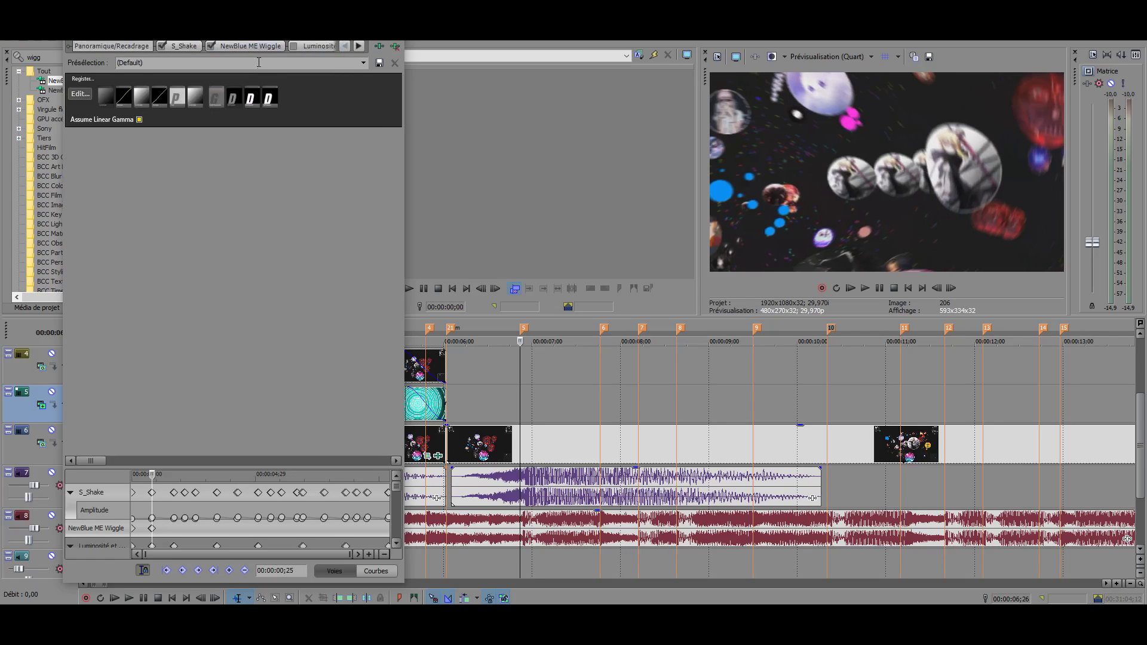
left_click(257, 48)
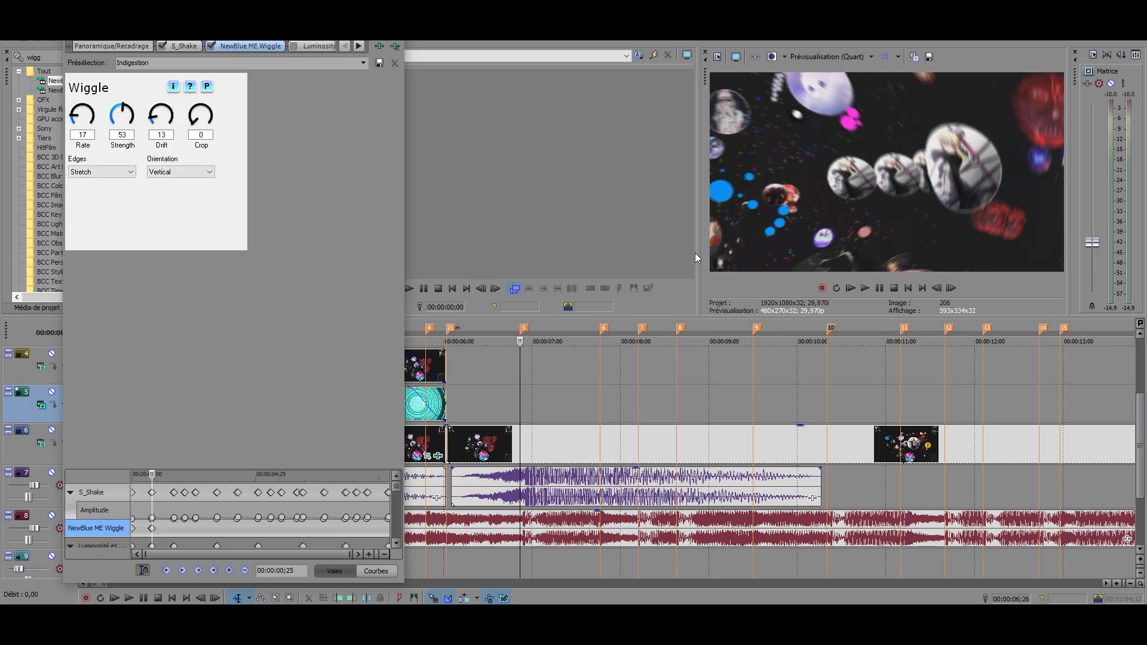
left_click(869, 289)
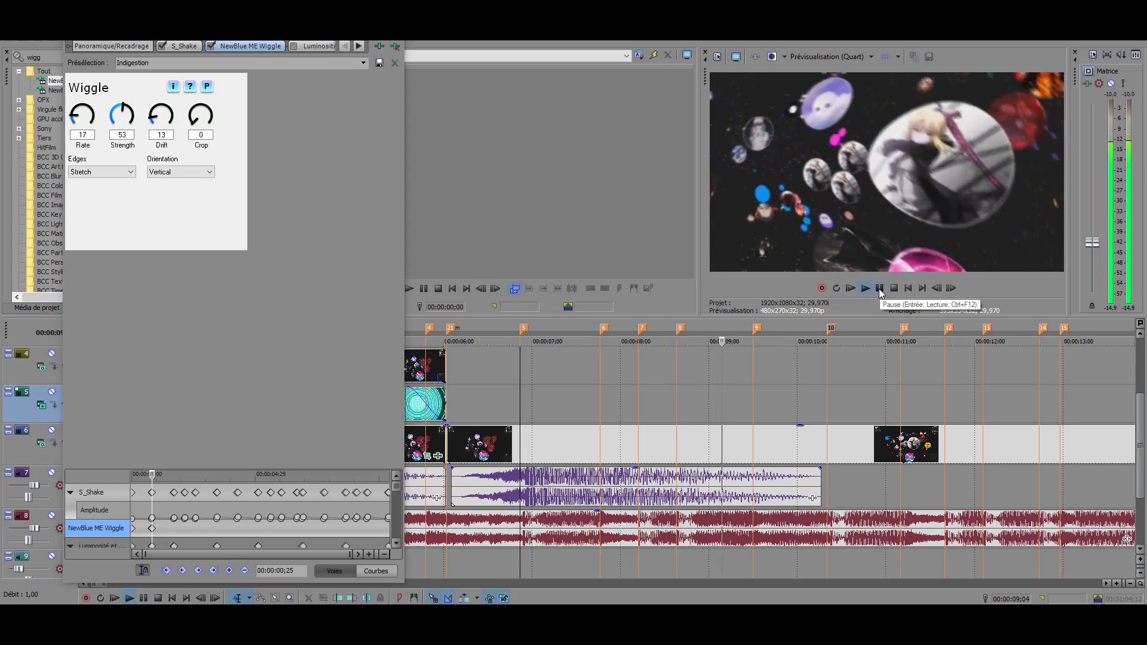
left_click(879, 289)
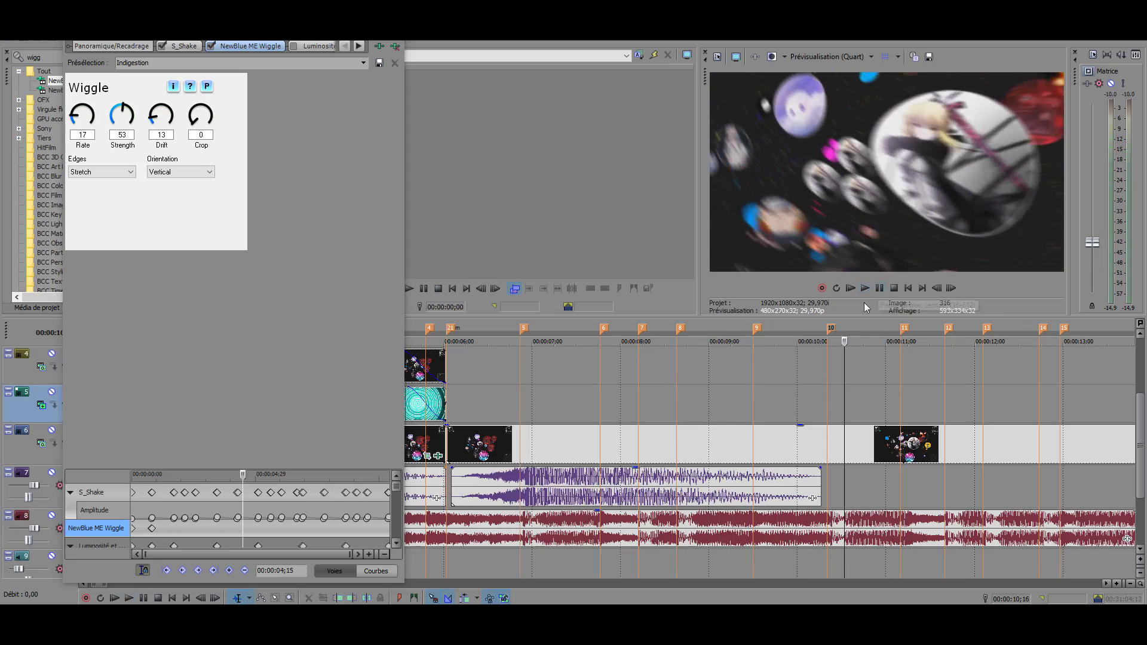
Step: Set the Wiggle Strength to 0 at the 0;24 keyframe
left_click(517, 403)
scroll(272, 531, "up", 5)
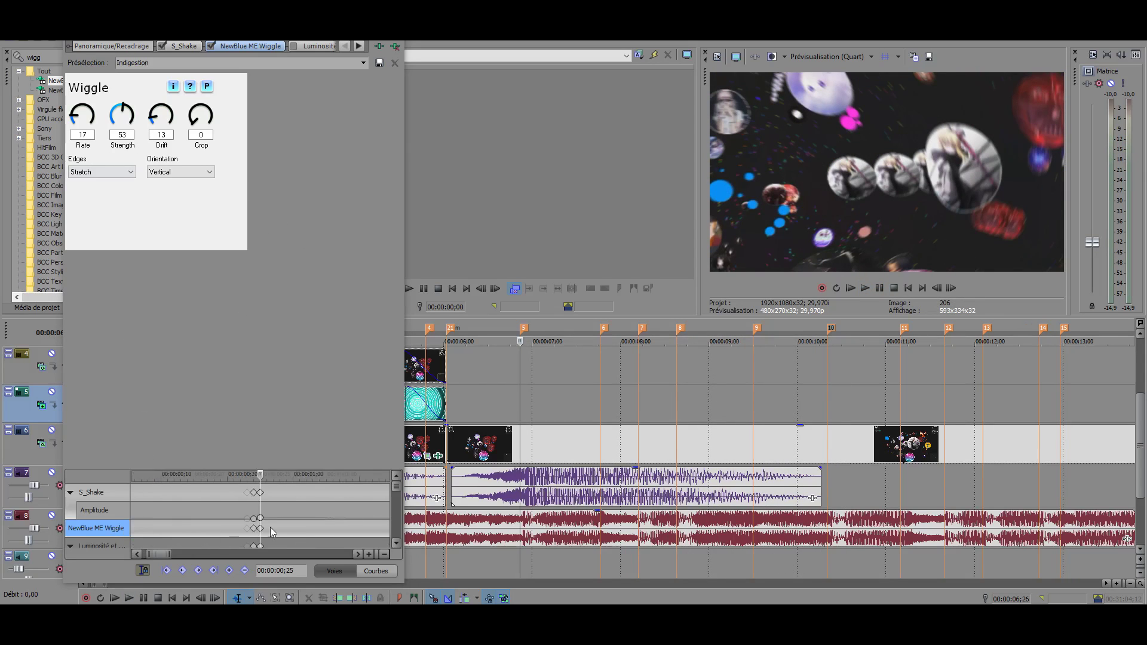
scroll(271, 532, "down", 5)
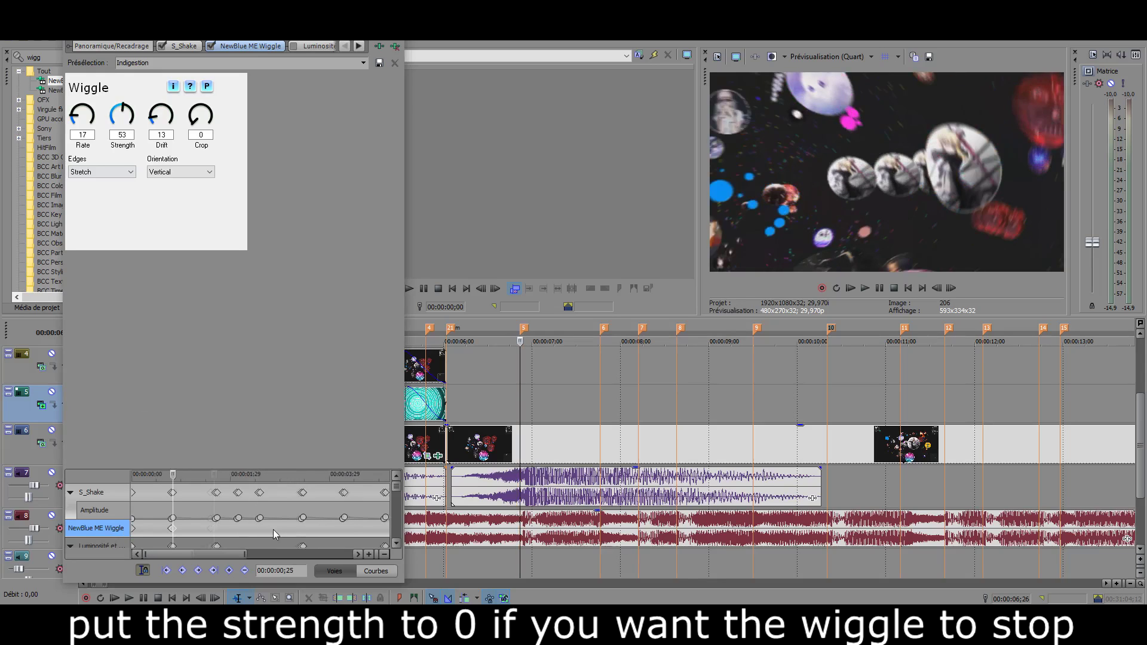
scroll(272, 532, "up", 5)
key("Home")
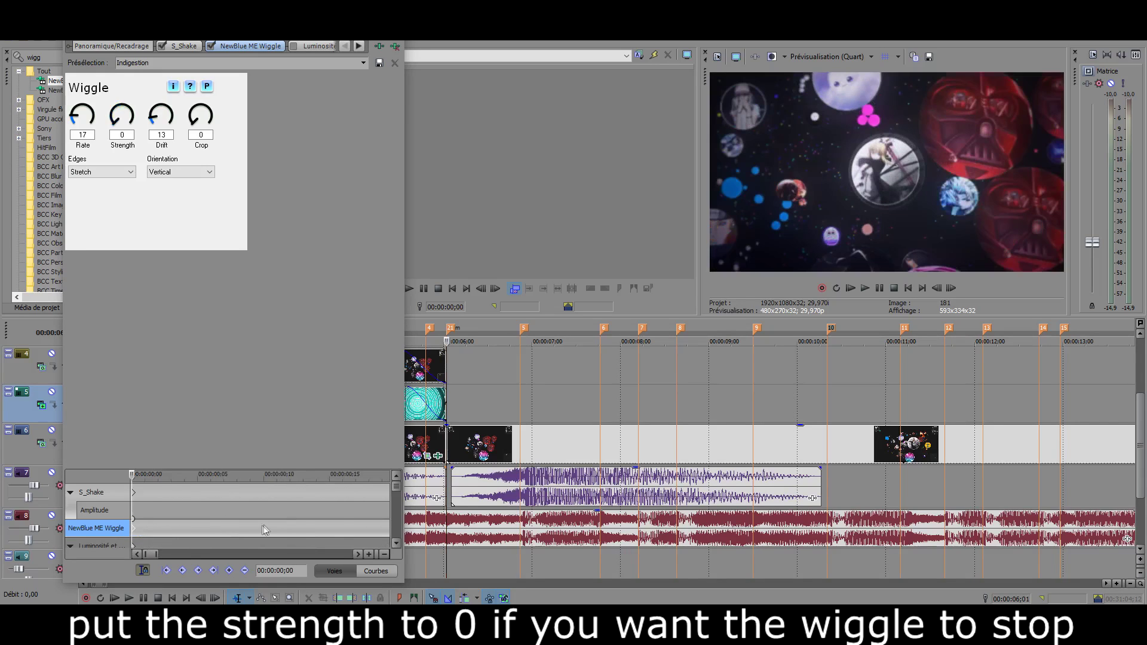
scroll(265, 530, "down", 5)
left_click(172, 528)
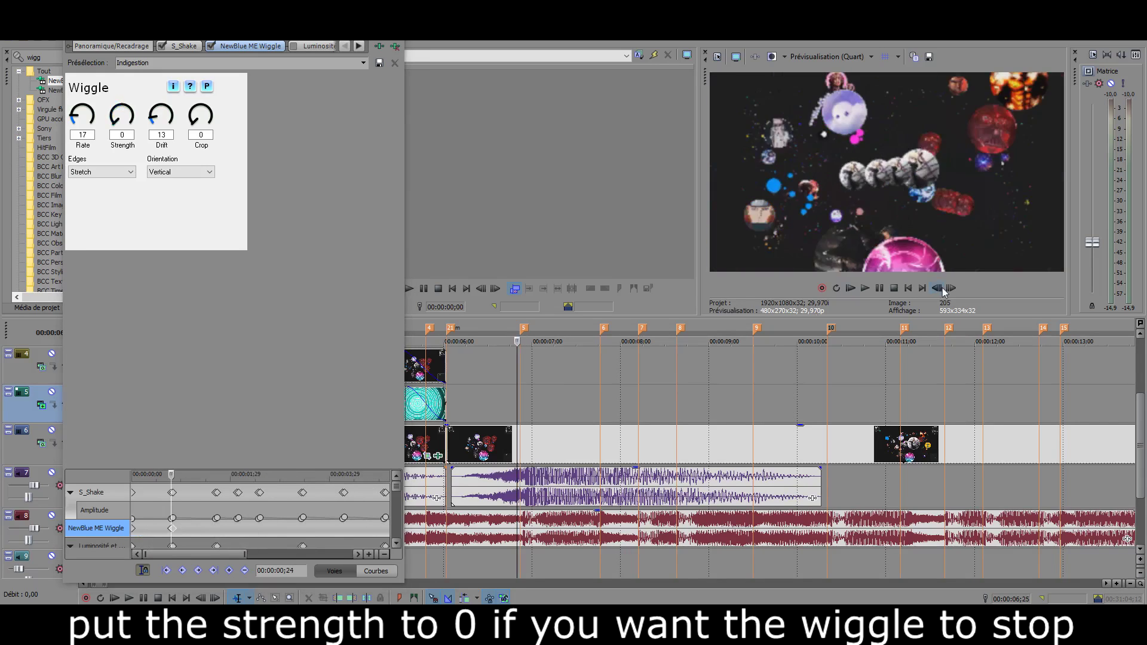
left_click_drag(122, 115, 122, 137)
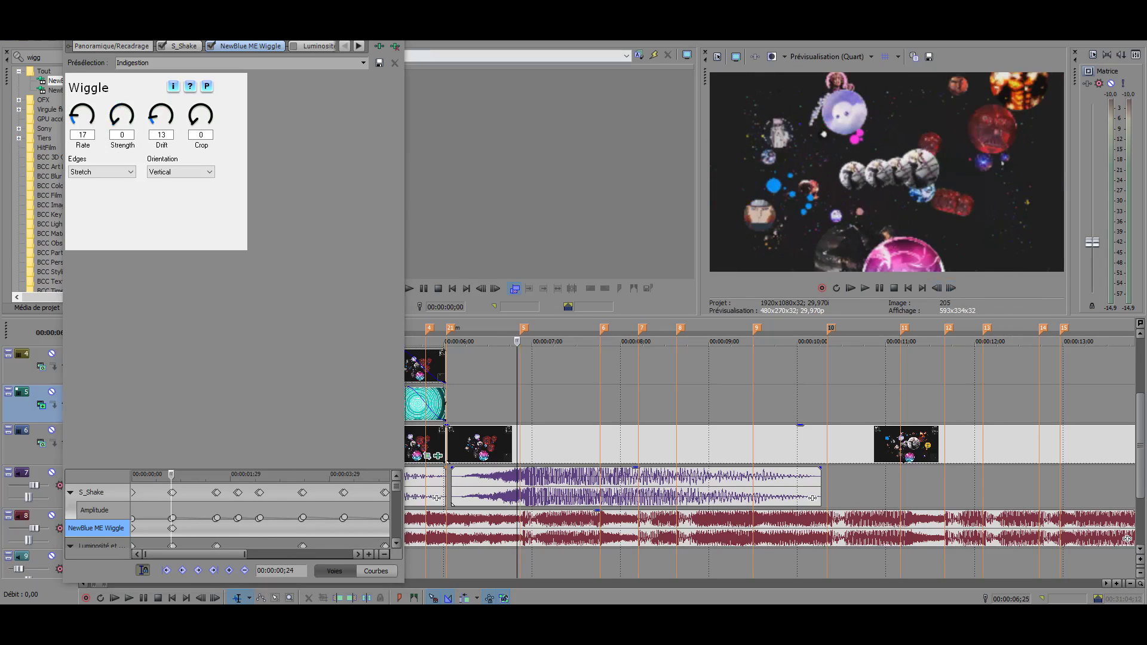
Step: Close and reopen the clip's FX window, then enable the Luminosité brightness and contrast effect
left_click(411, 55)
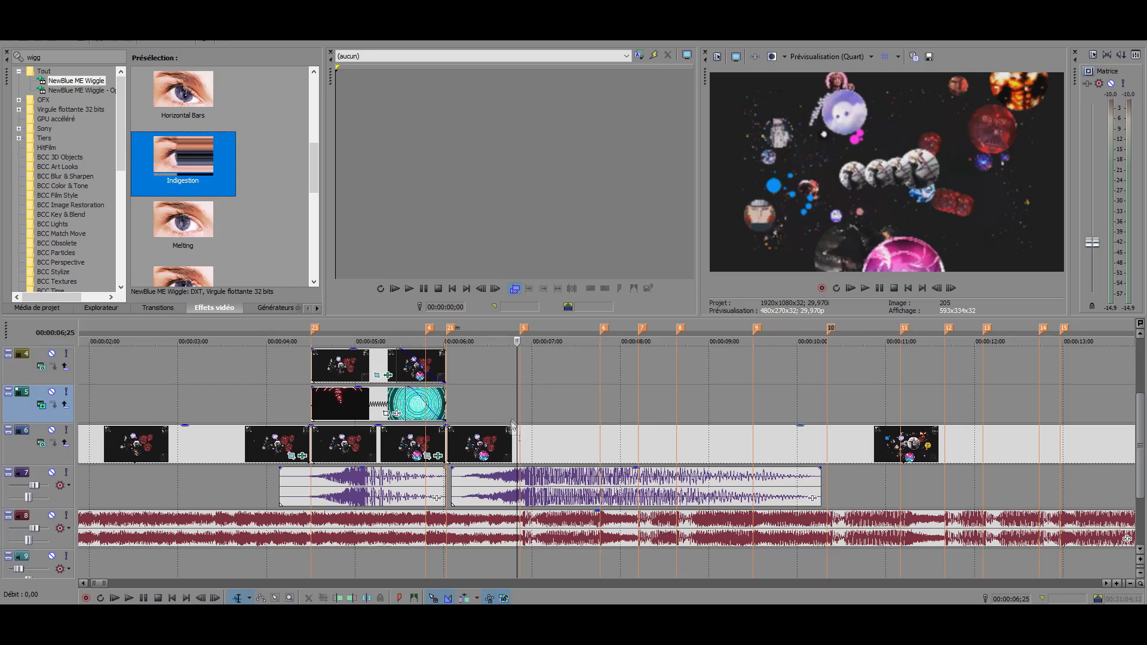
key("Down")
key("Down")
left_click_drag(183, 161, 305, 365)
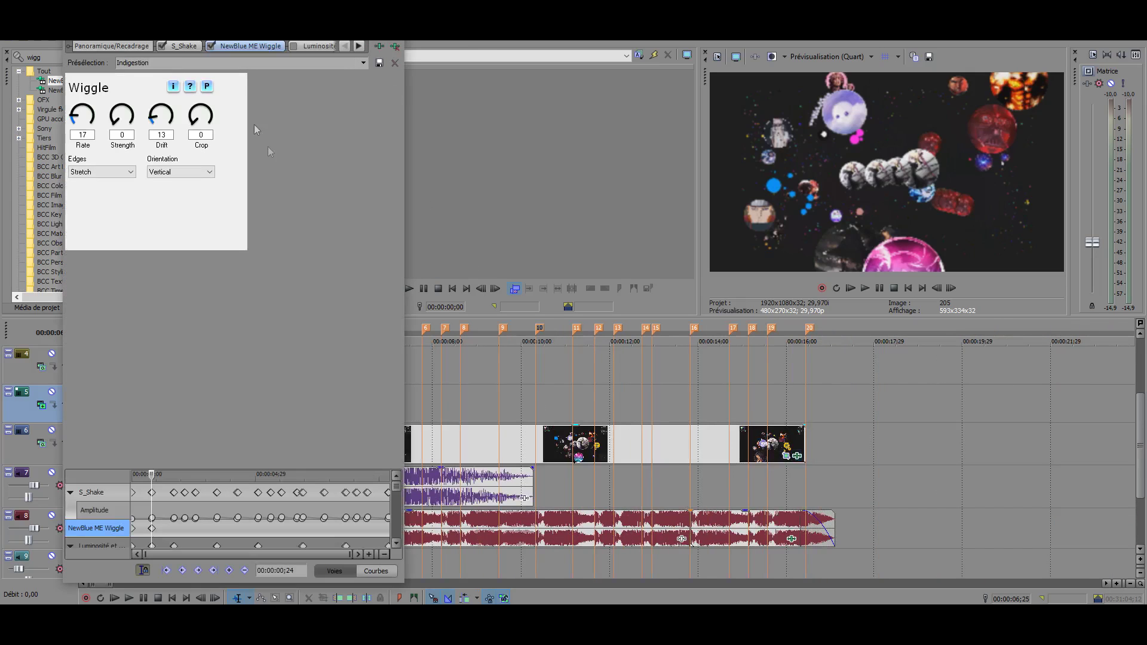
left_click(294, 47)
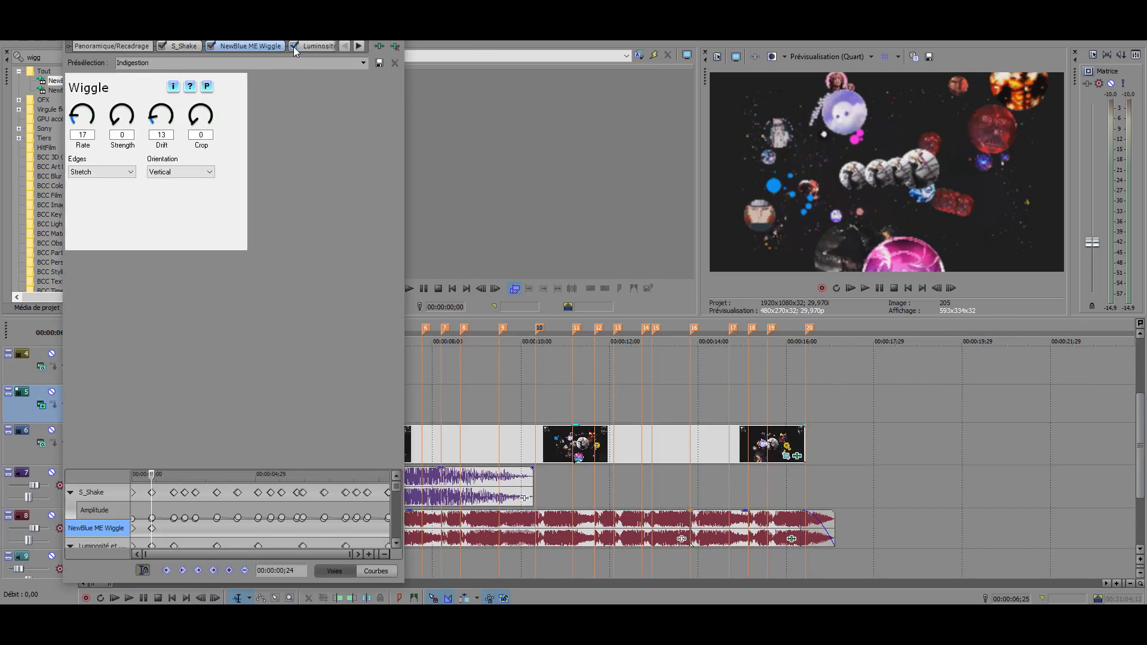
Step: Add Luminosité et contraste Sony from the Sony folder to the clip's effect chain
left_click(298, 46)
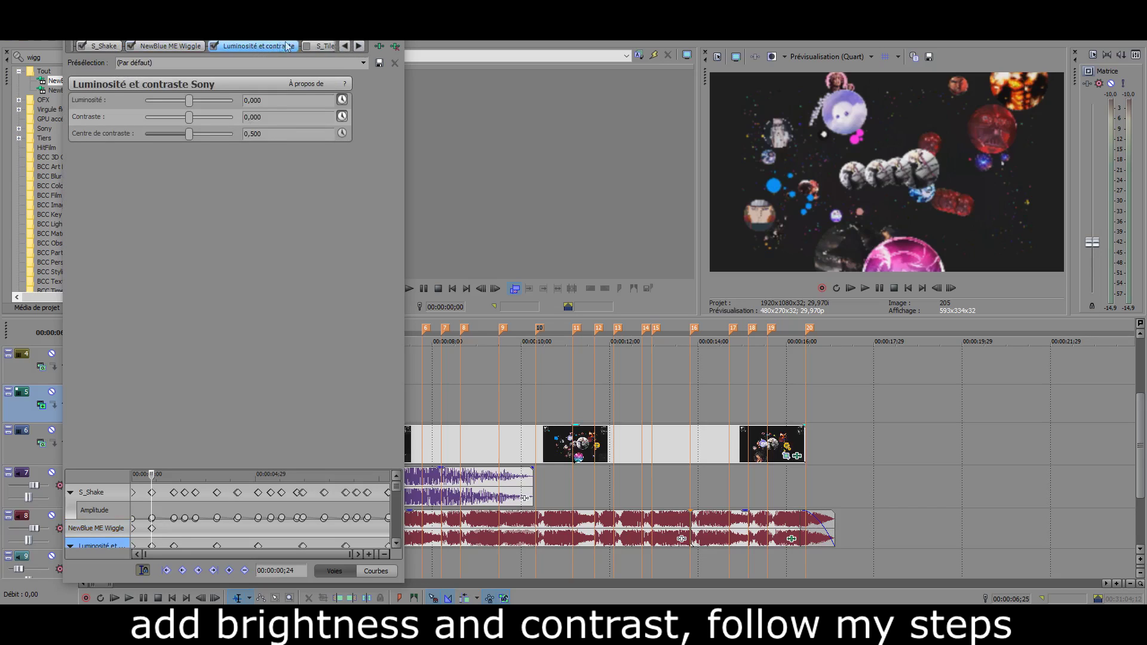
left_click(381, 46)
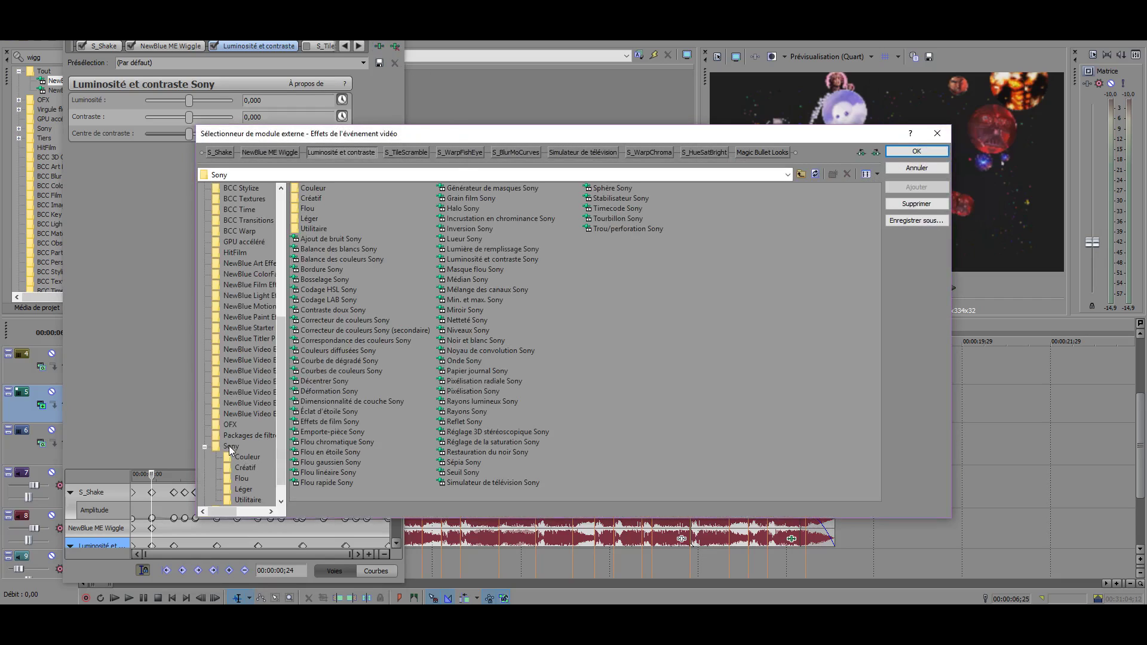
left_click(230, 448)
scroll(256, 459, "down", 1)
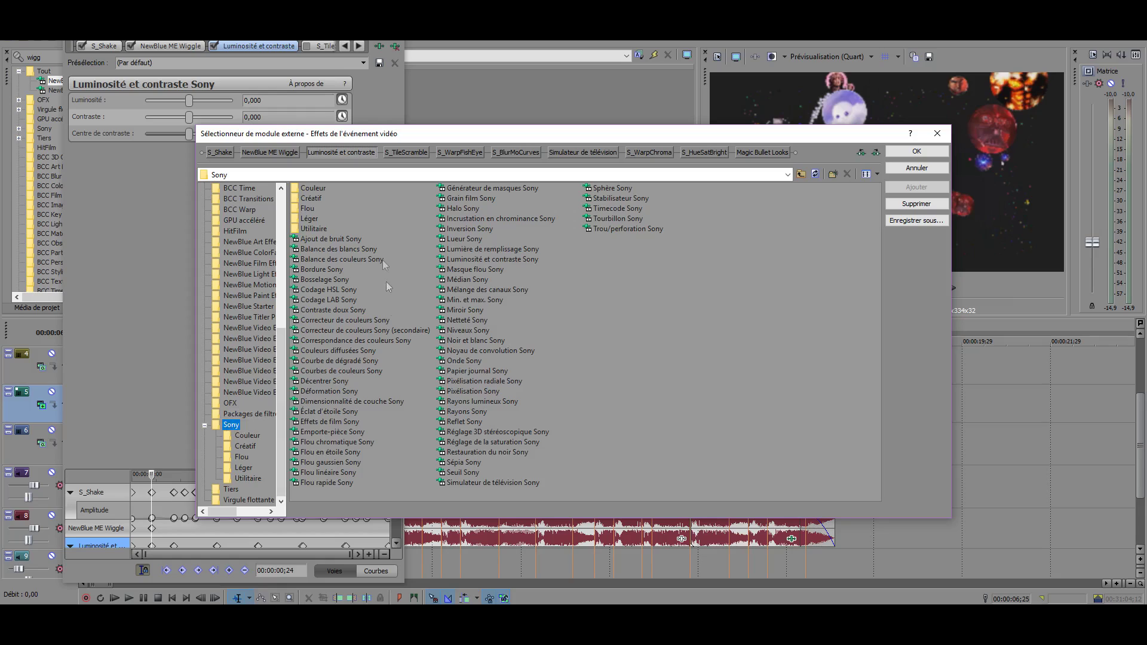
left_click(488, 260)
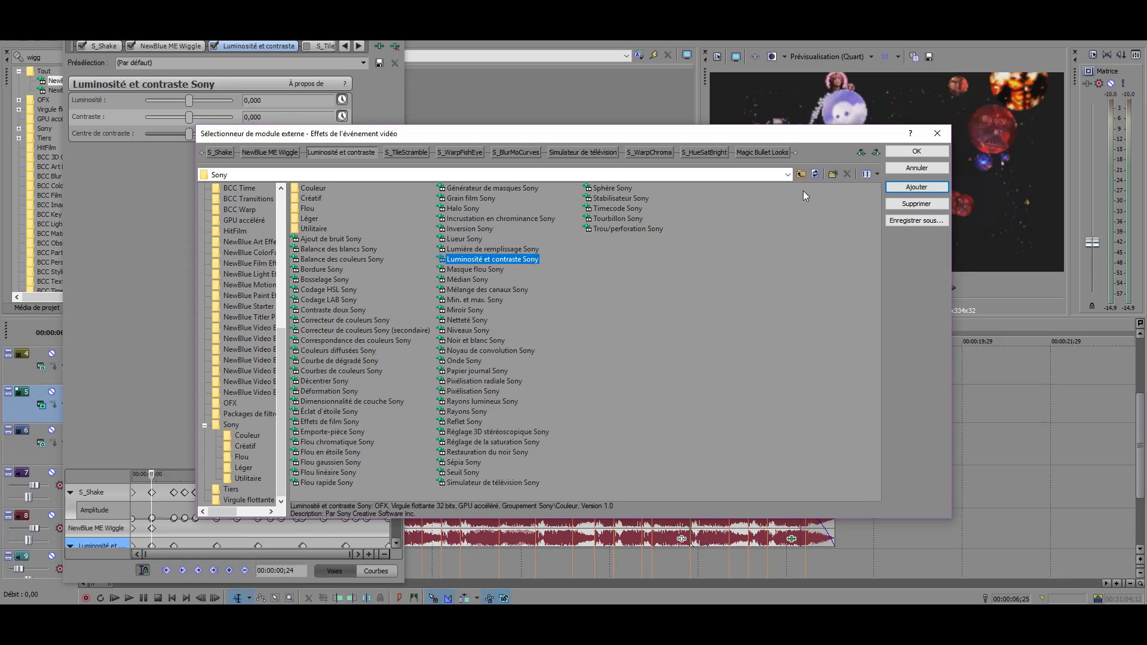
left_click(898, 189)
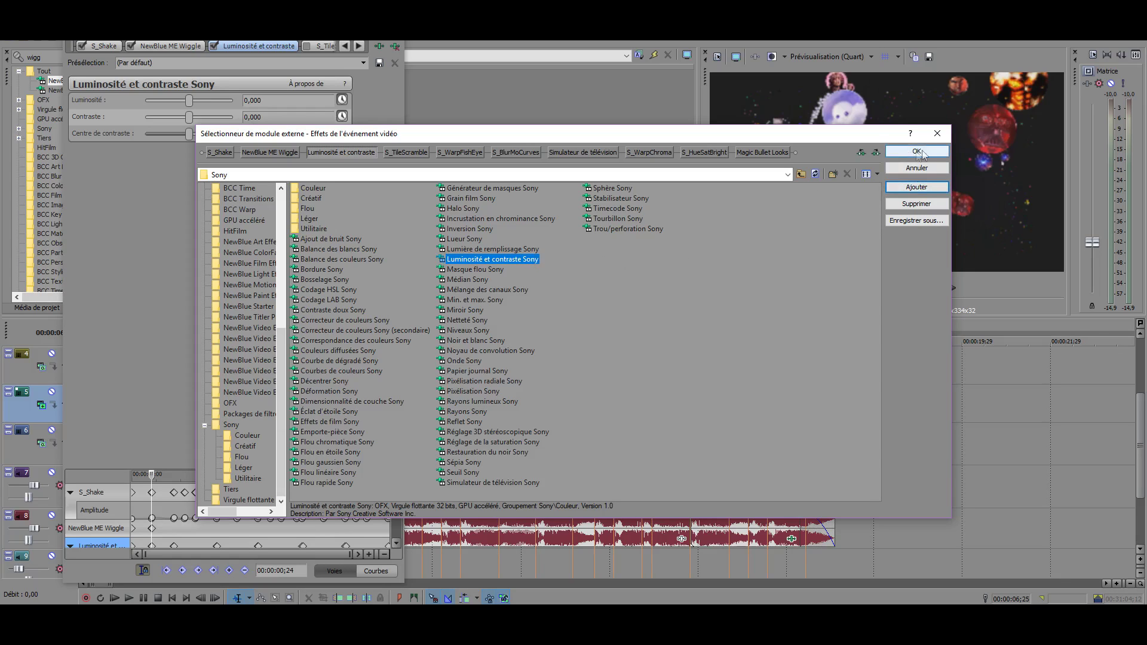
left_click(937, 134)
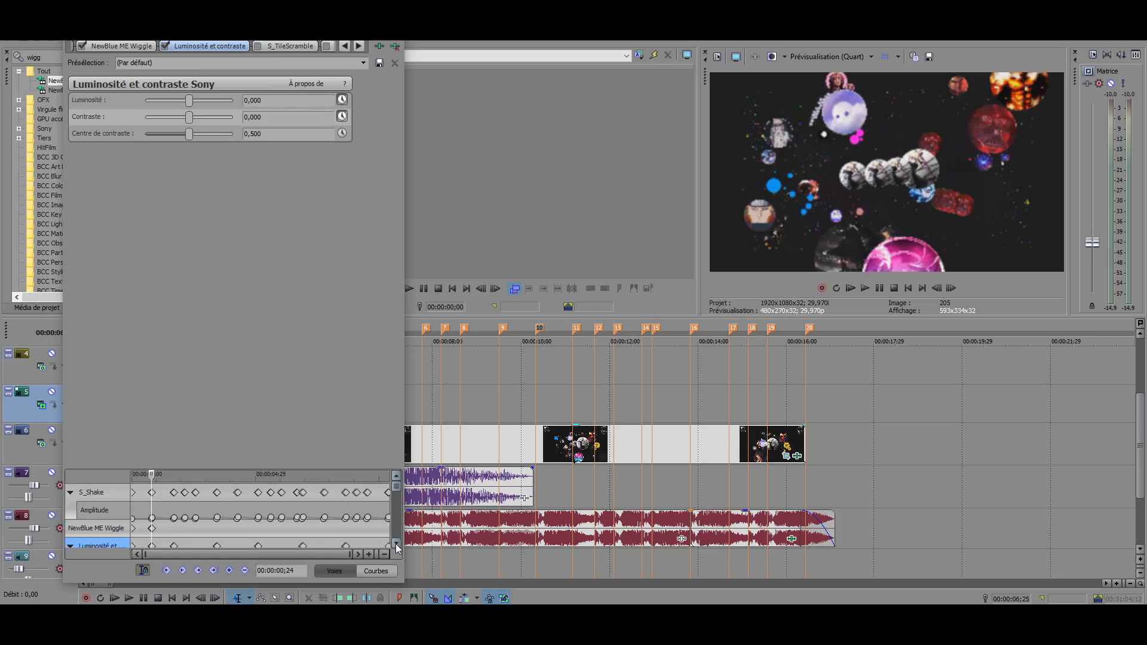
Step: Keyframe Brightness and Contrast to 0,320 at 6;26 and 0,000 at 6;25
left_click(395, 543)
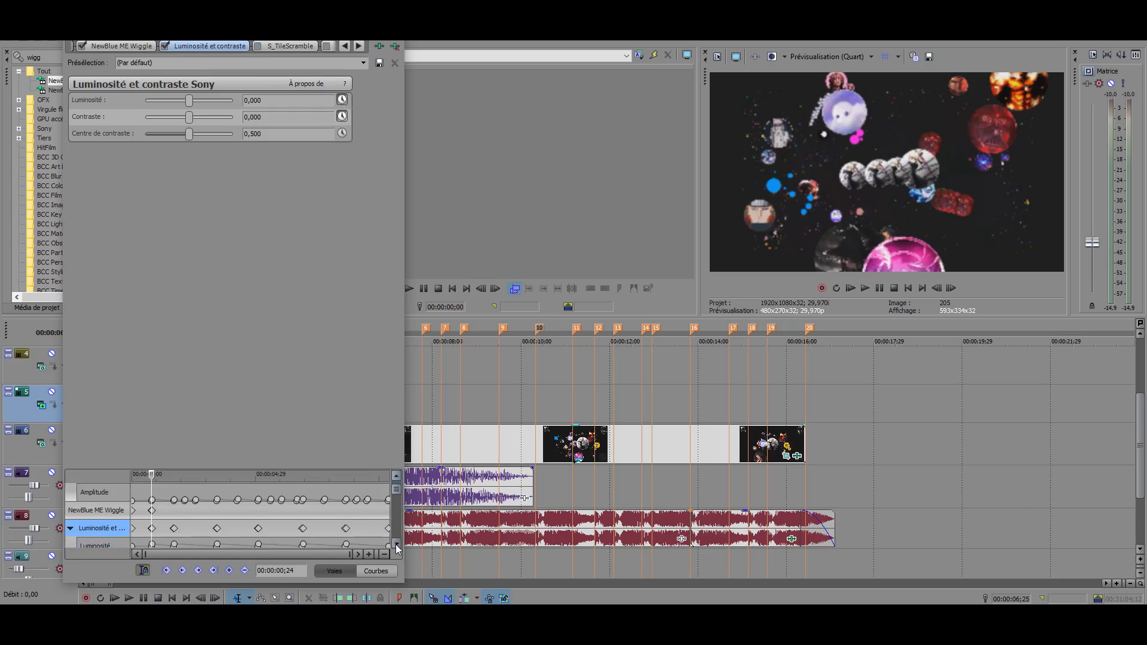
left_click(396, 544)
left_click(396, 544)
scroll(586, 437, "up", 4)
scroll(597, 424, "up", 2)
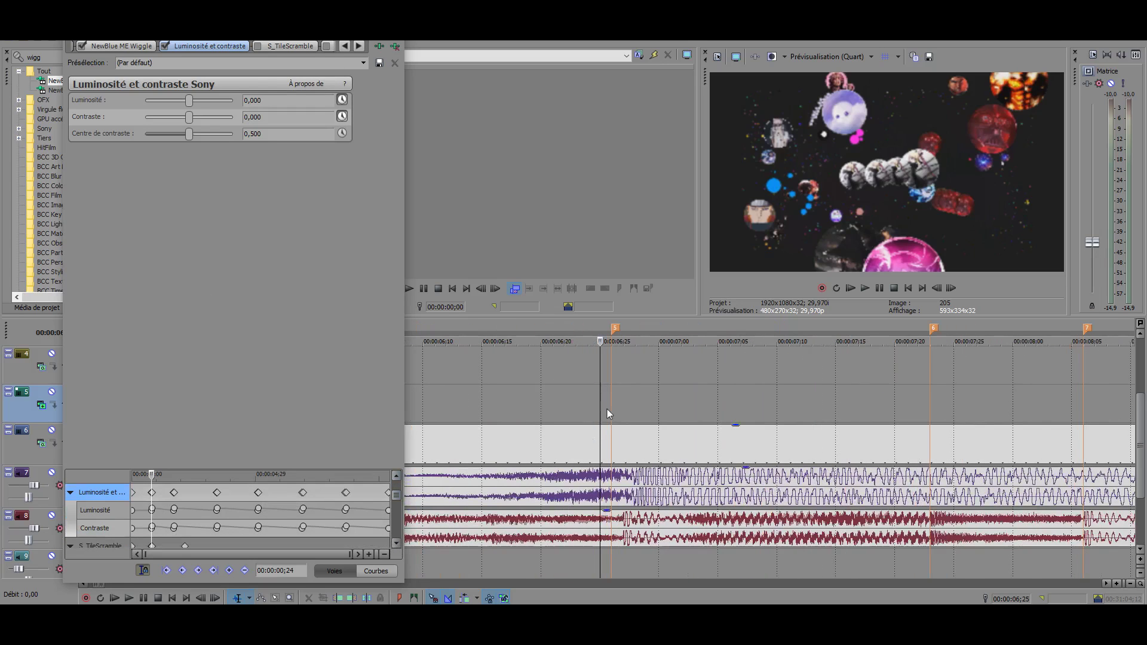
left_click(610, 407)
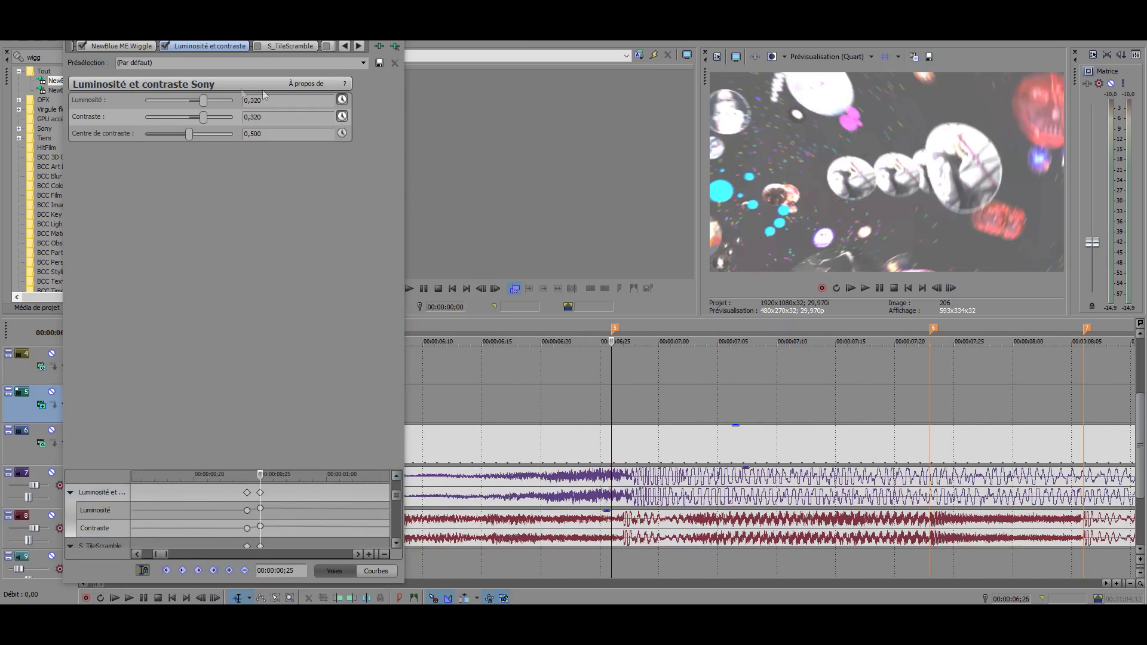
left_click(265, 98)
left_click_drag(263, 117, 241, 120)
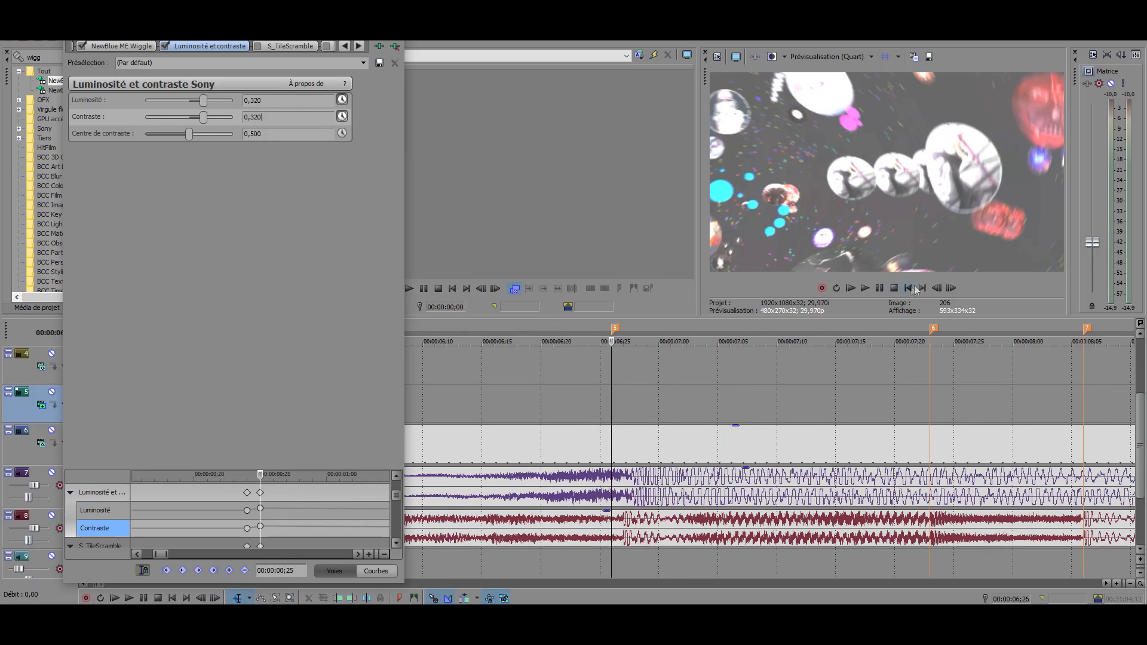
key("alt+Left")
left_click(255, 100)
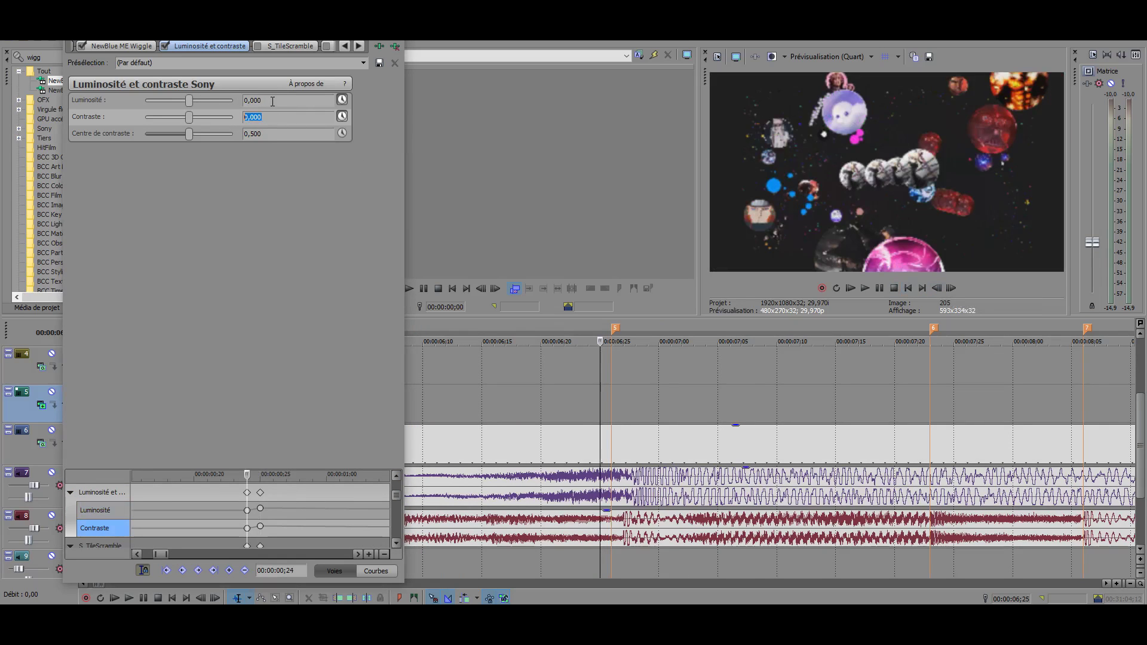
Step: Play back the flashes from 6;03 and step through markers 5, 7 and 8
scroll(618, 421, "down", 3)
scroll(295, 517, "down", 3)
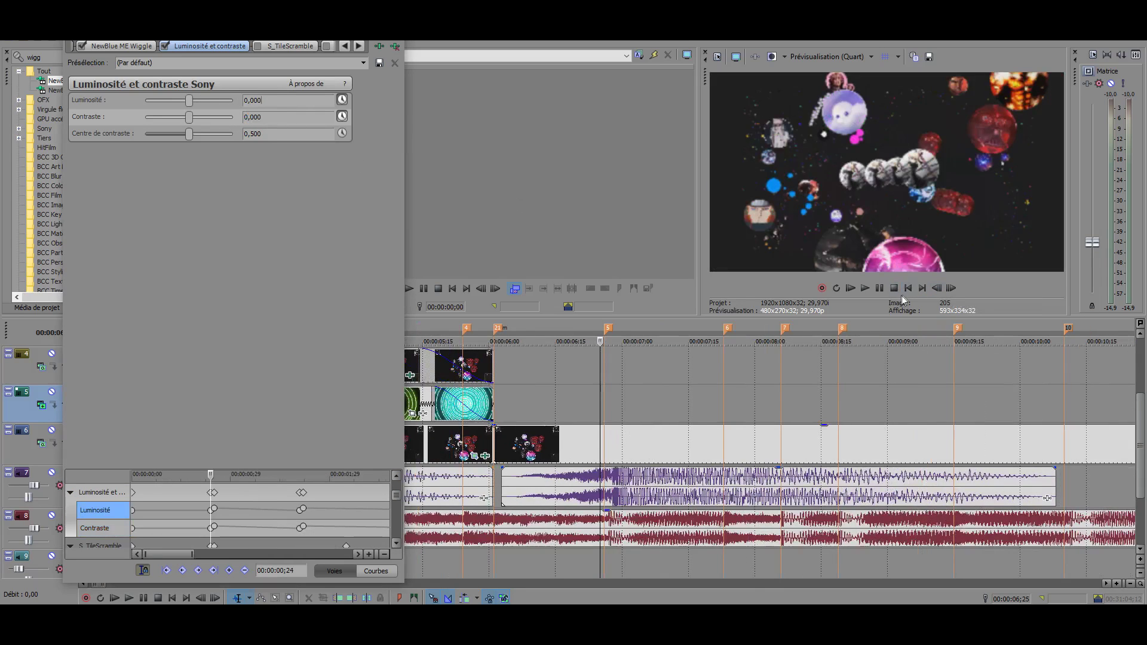
left_click(866, 288)
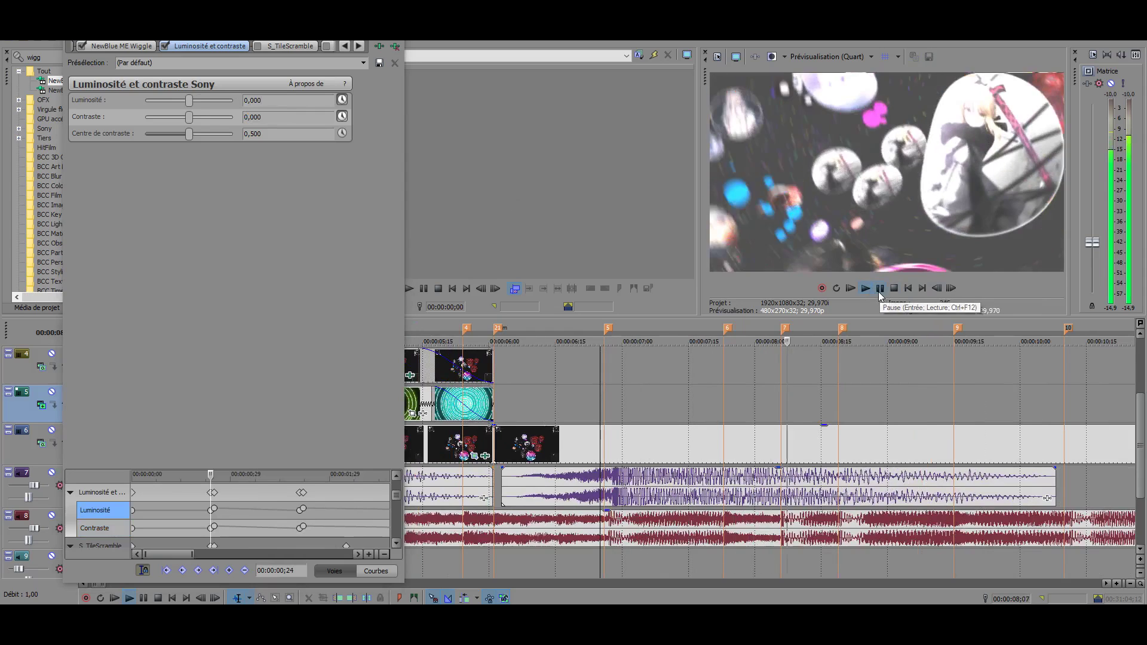
scroll(275, 519, "down", 2)
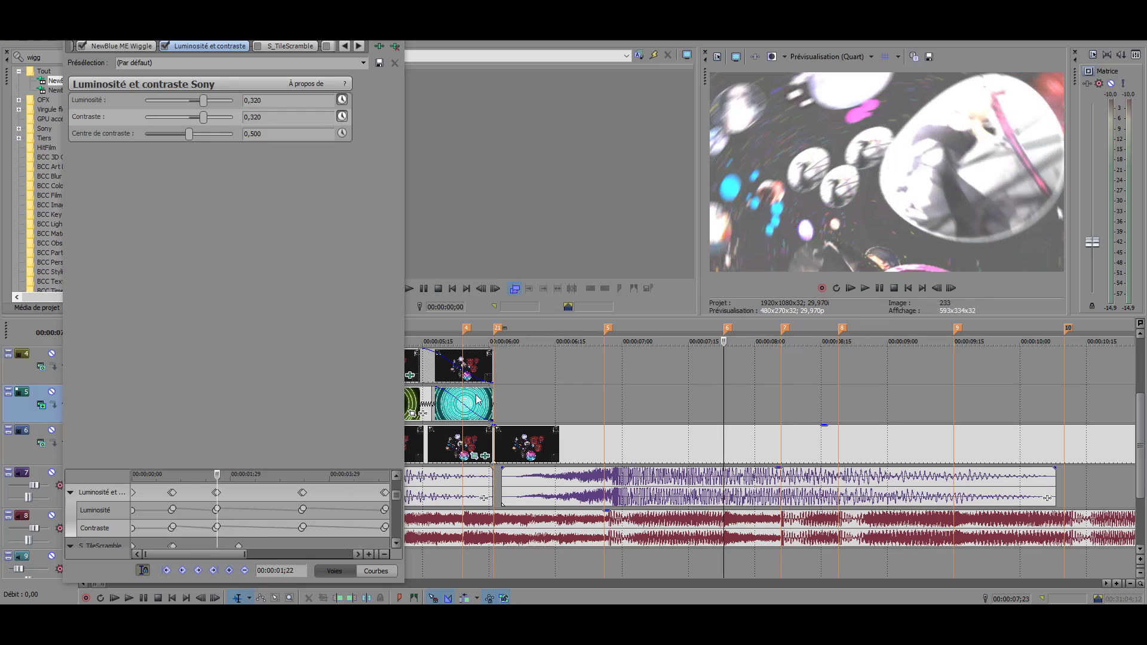
left_click(501, 409)
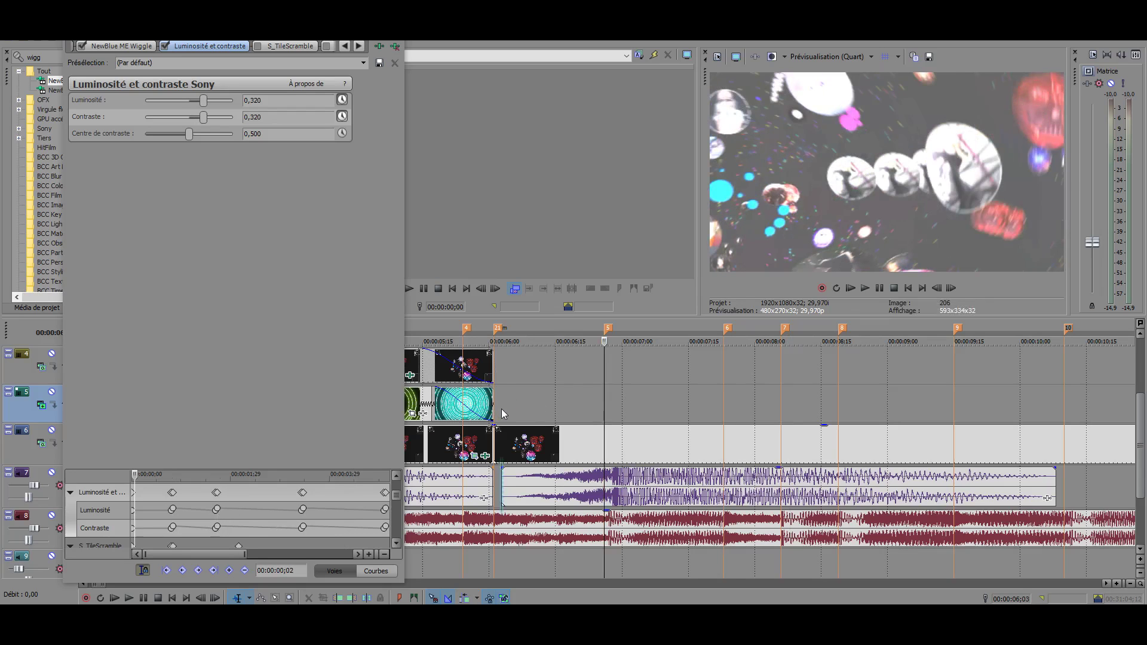
left_click(865, 288)
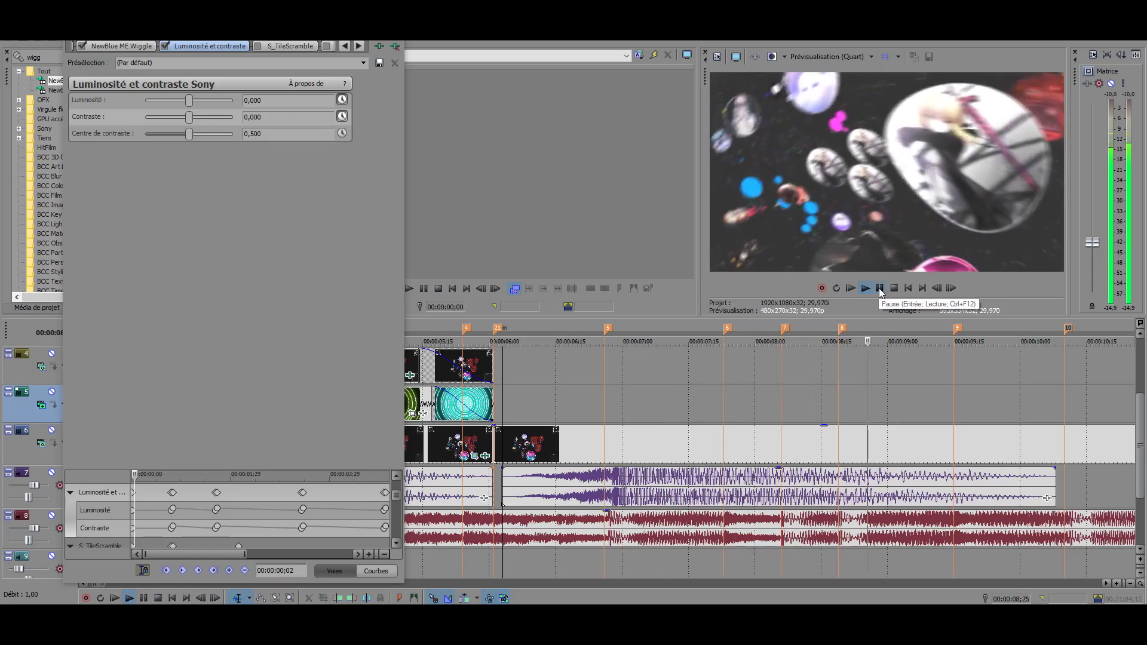
left_click(879, 289)
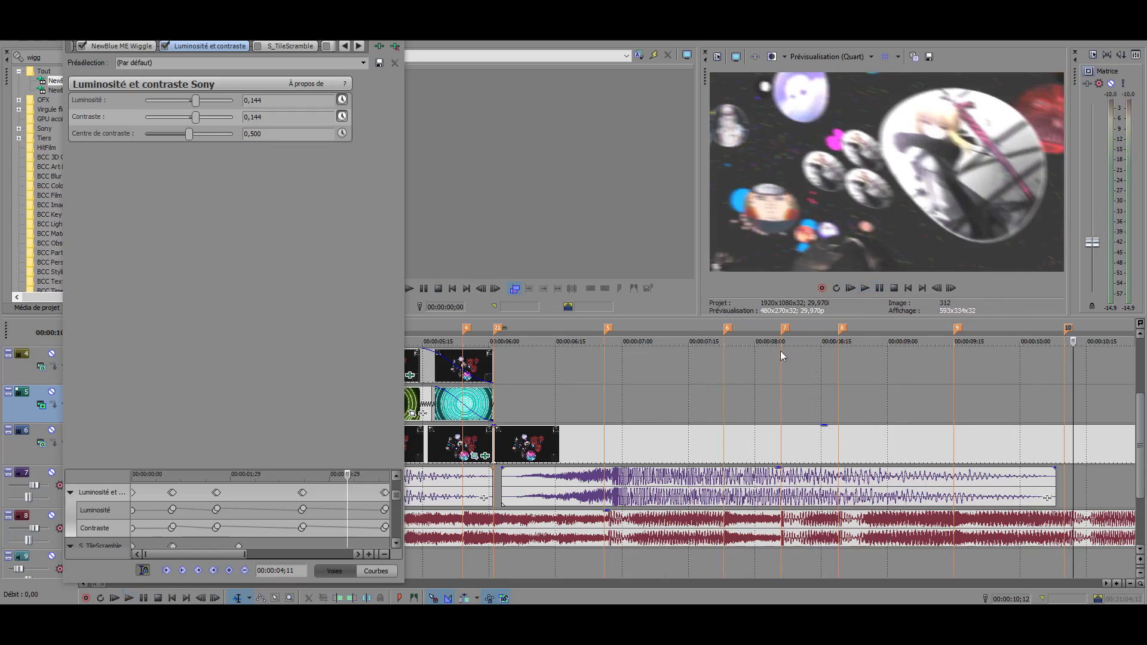
left_click(606, 396)
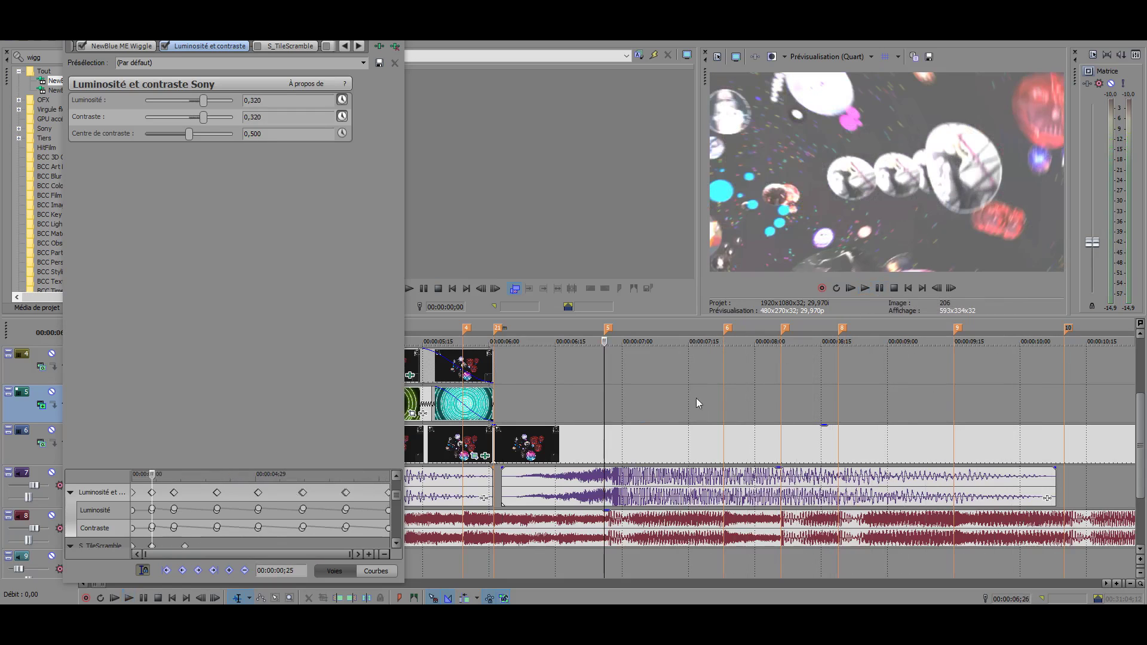
left_click(723, 397)
left_click(779, 411)
left_click(838, 395)
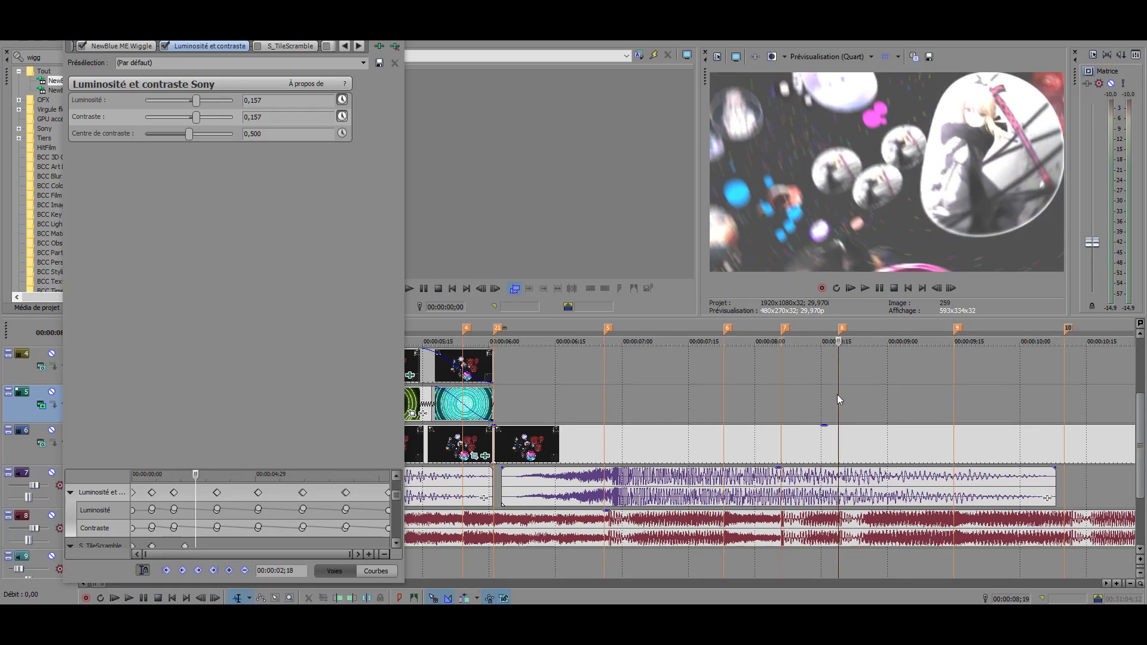
Step: Search 'tiles' and drag S_TileScramble's default preset onto the video clip
key("5")
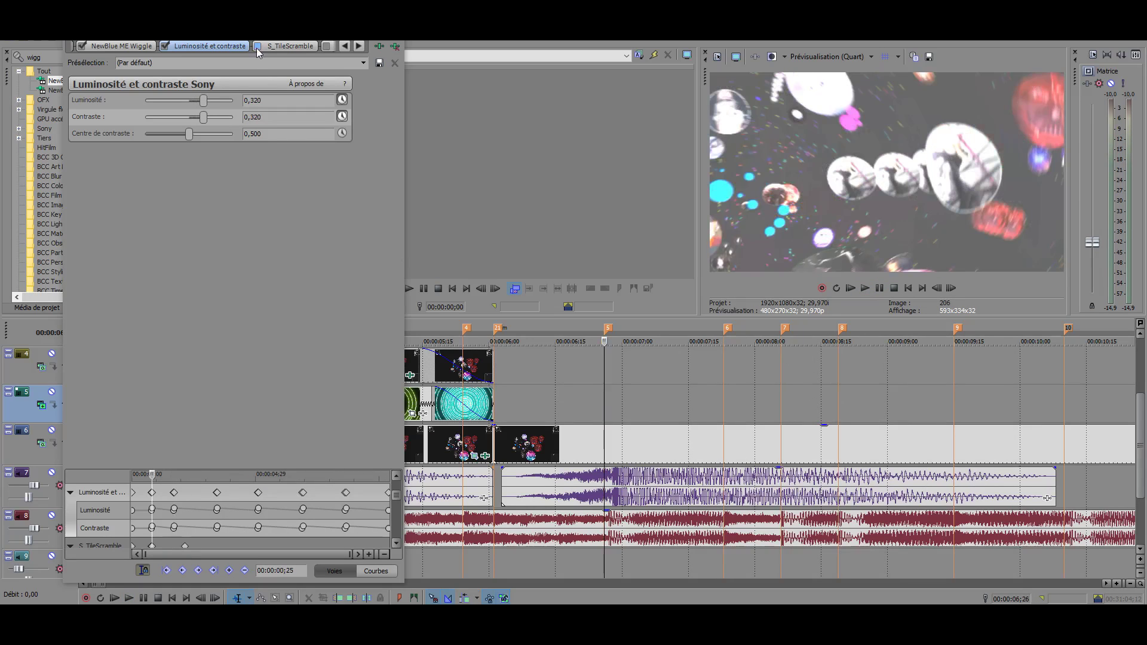
left_click(257, 46)
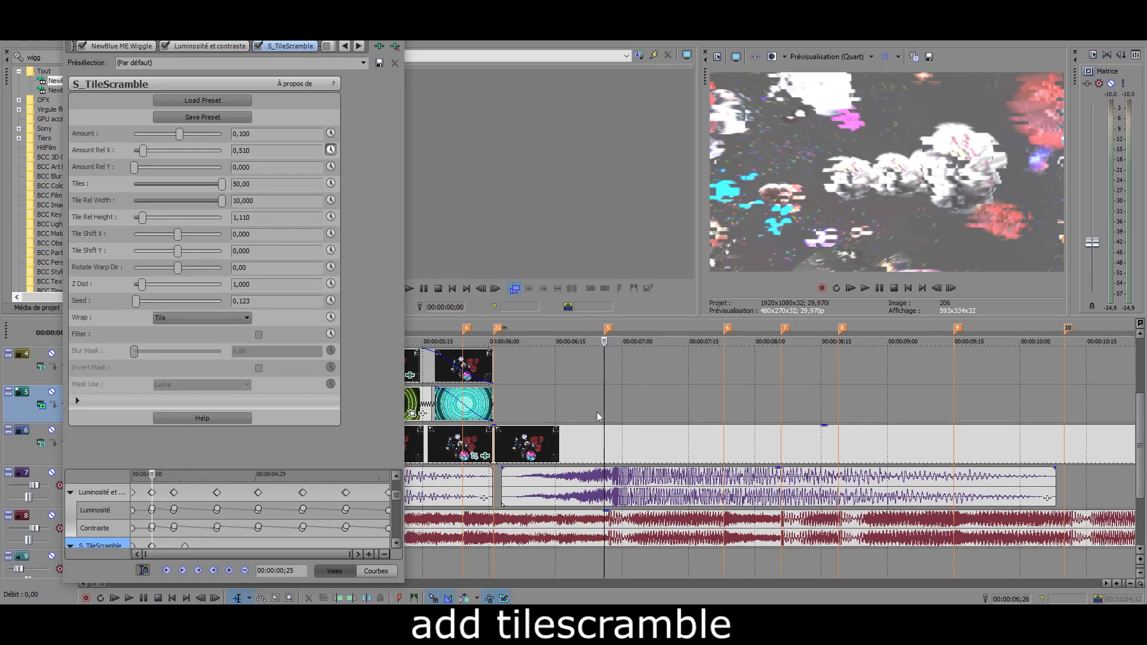
scroll(615, 399, "up", 3)
left_click(395, 63)
triple_click(72, 57)
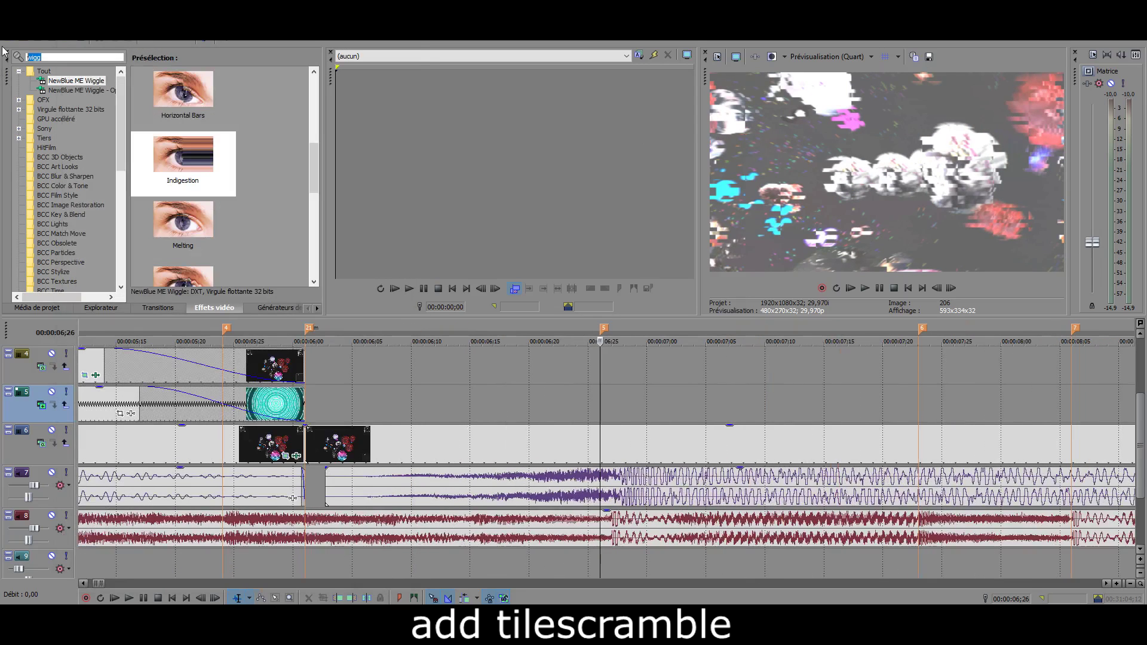
type("tiles")
left_click(78, 138)
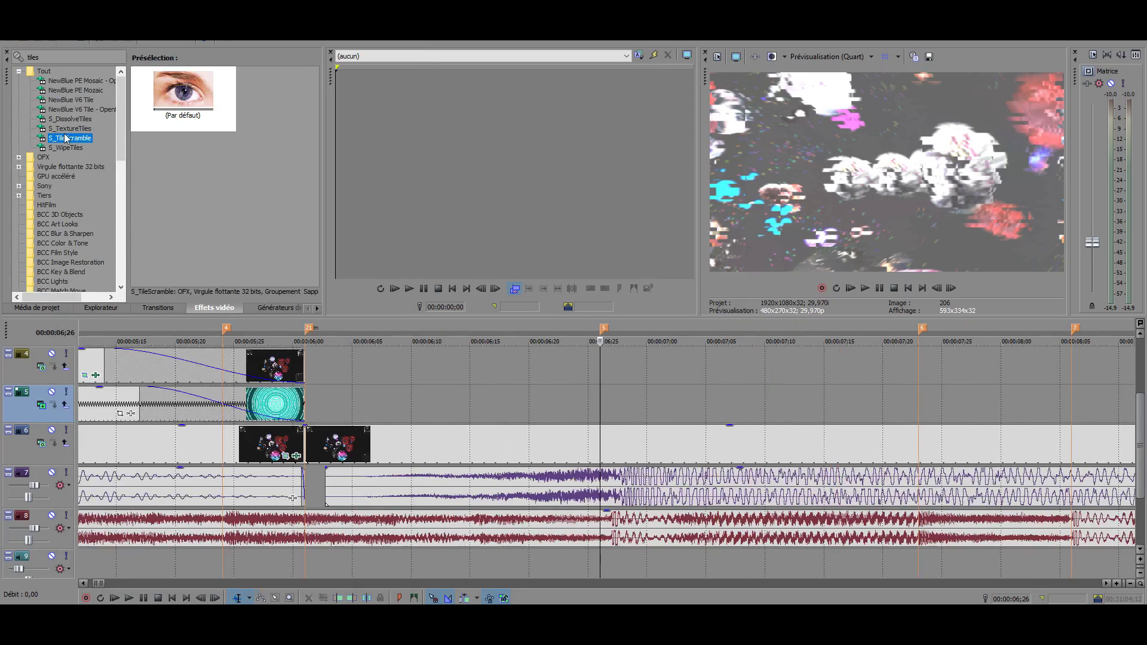
mouse_move(156, 91)
left_mouse_down()
mouse_move(403, 390)
mouse_move(650, 439)
left_mouse_up()
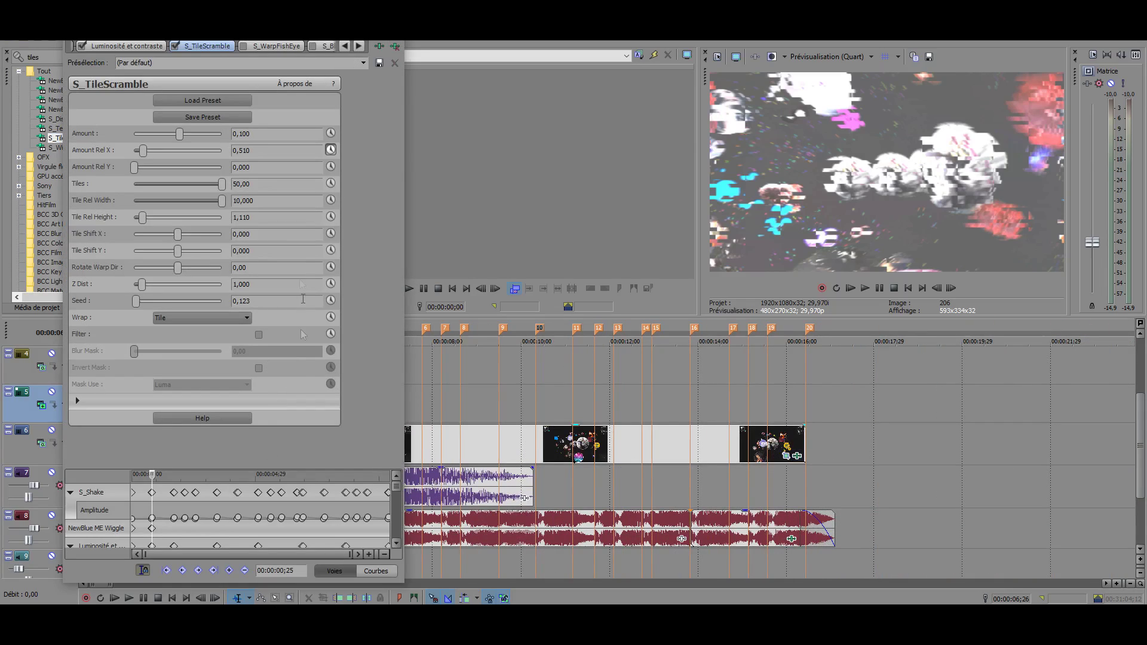
scroll(227, 514, "down", 3)
left_click(100, 511)
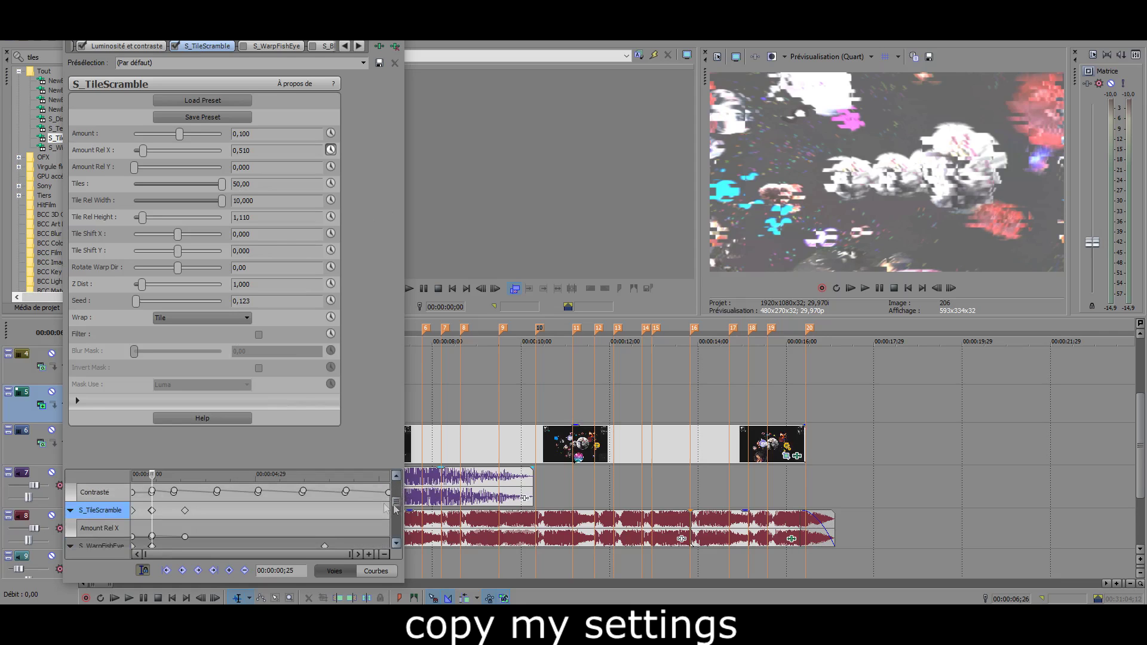
scroll(574, 429, "up", 2)
scroll(575, 429, "up", 3)
scroll(239, 513, "up", 2)
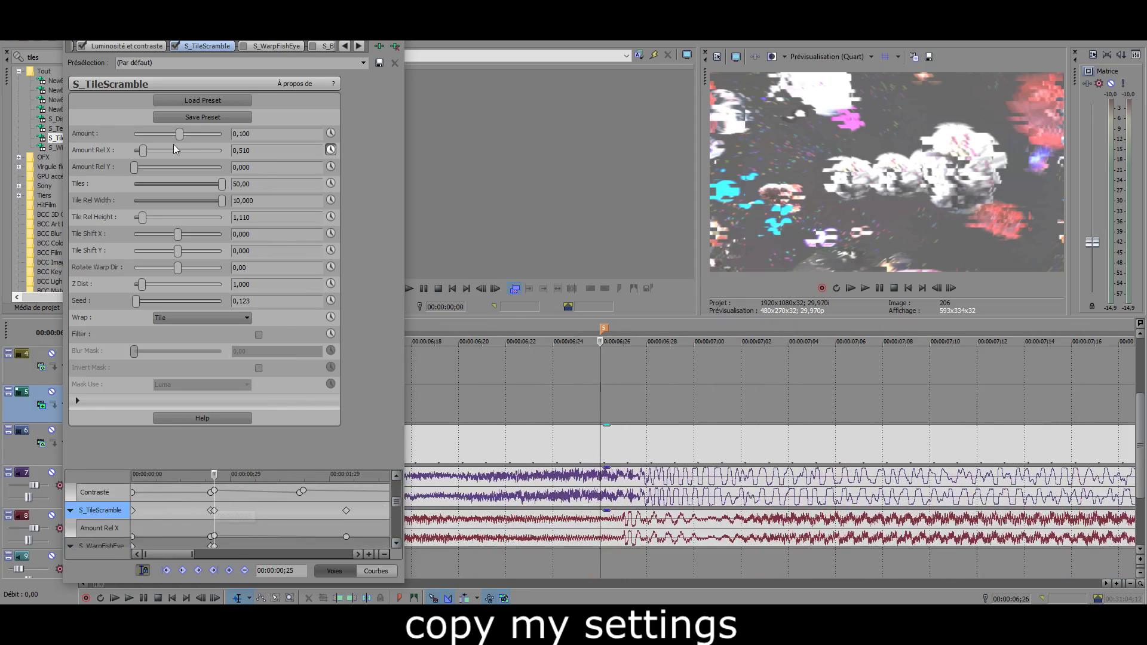
left_click(229, 152)
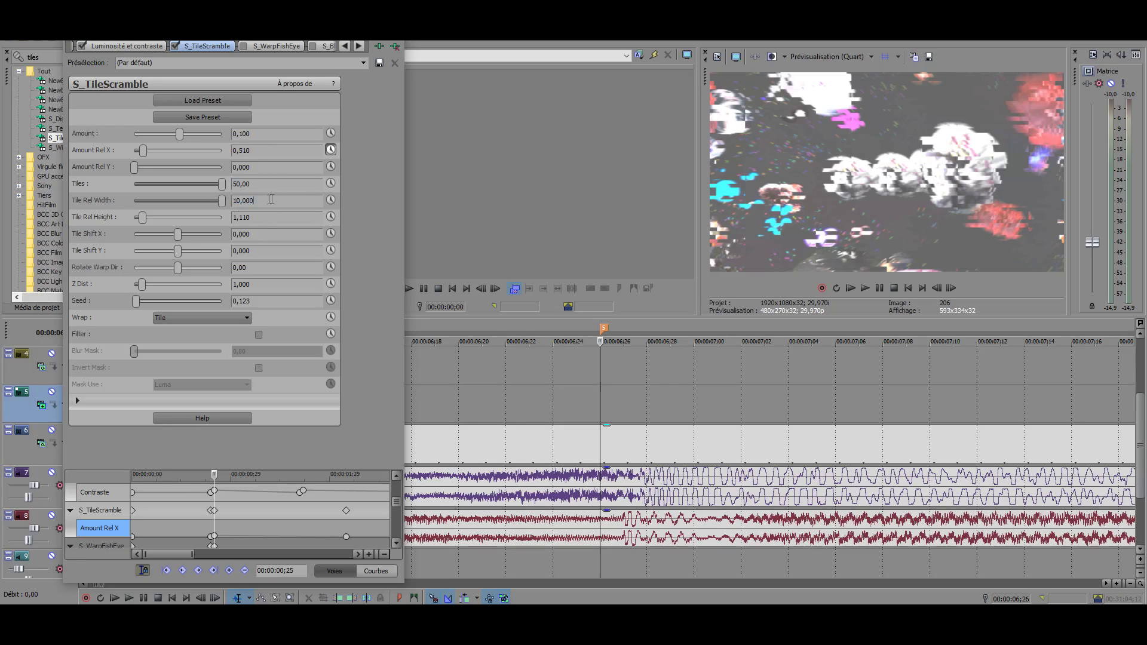
left_click(224, 318)
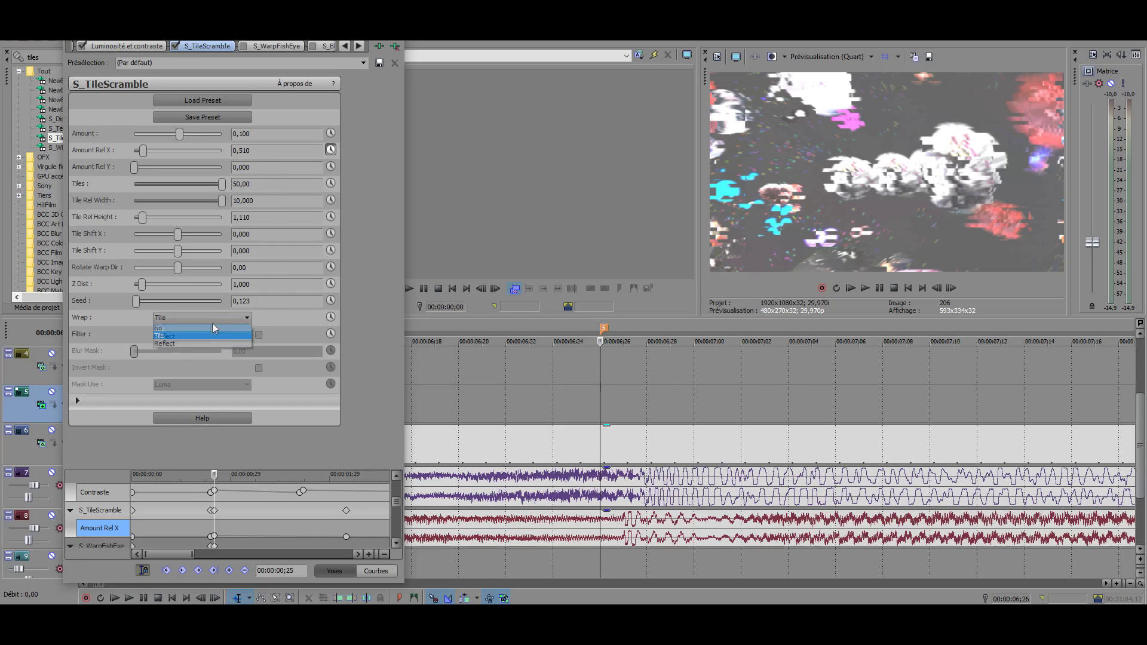
left_click(174, 339)
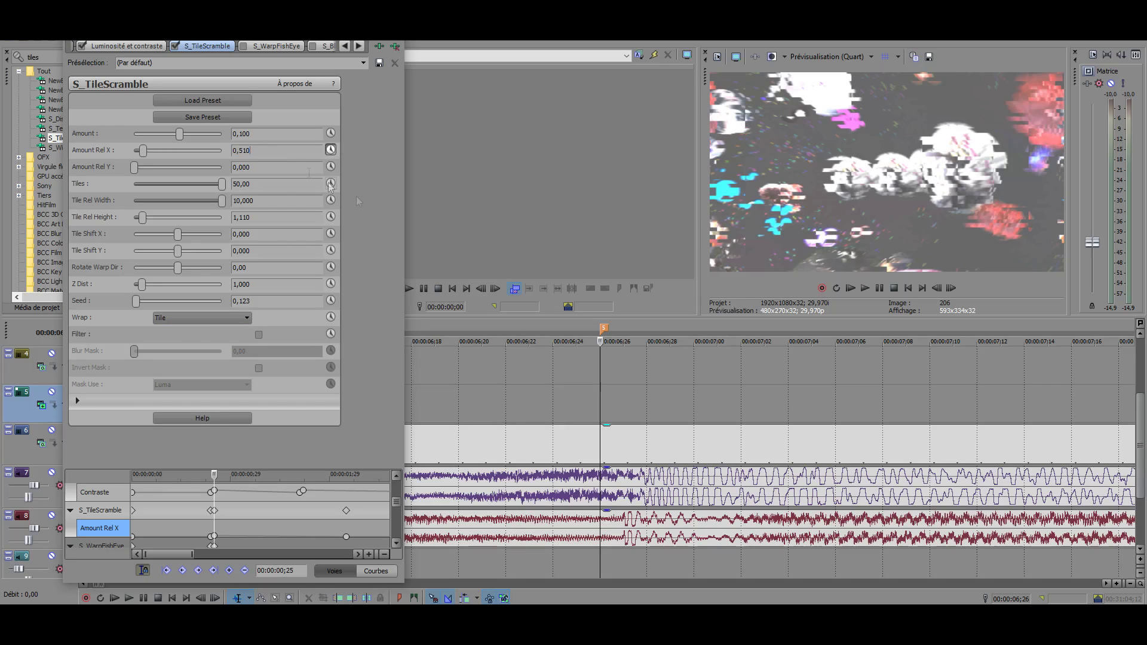
scroll(533, 435, "down", 2)
left_click(936, 289)
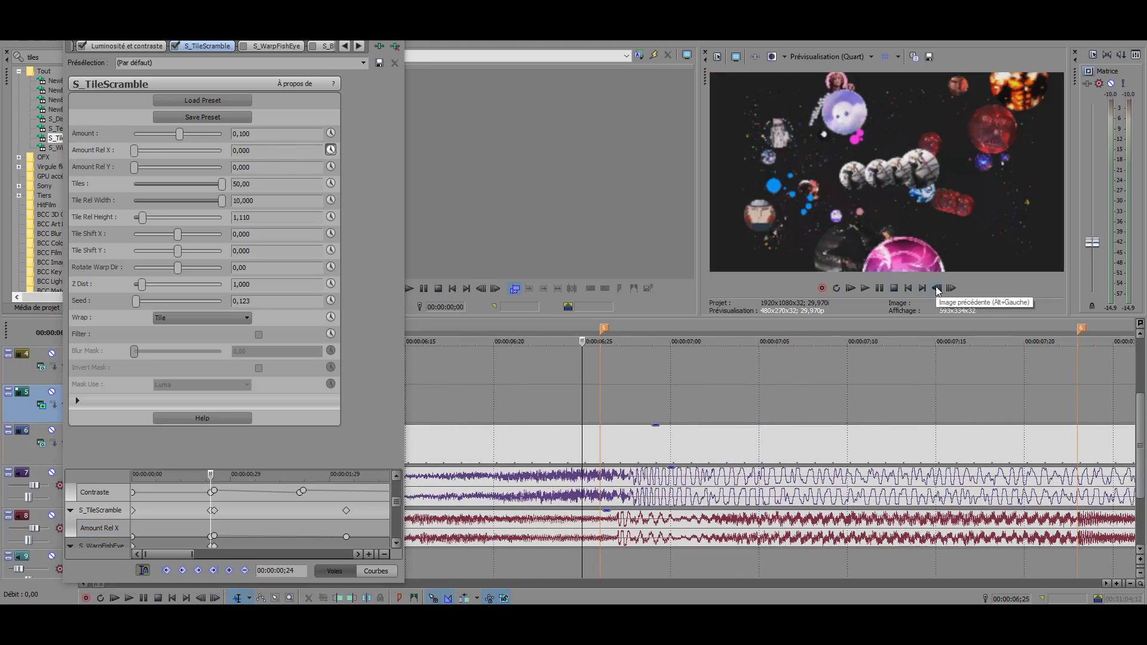
key("ctrl+a")
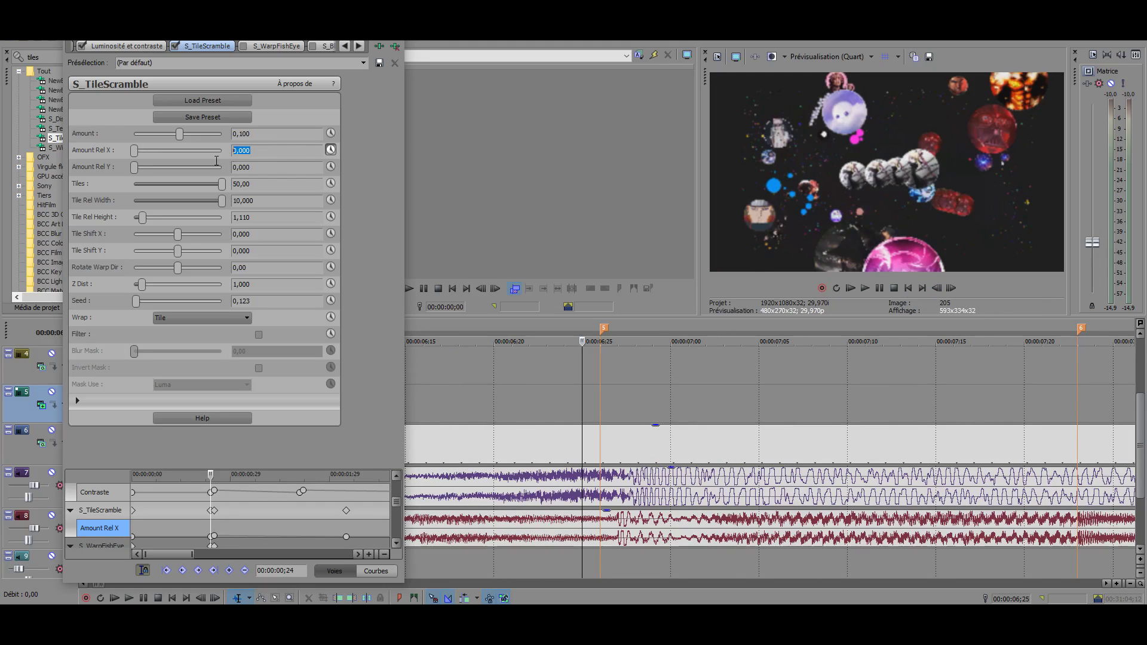
left_click(865, 288)
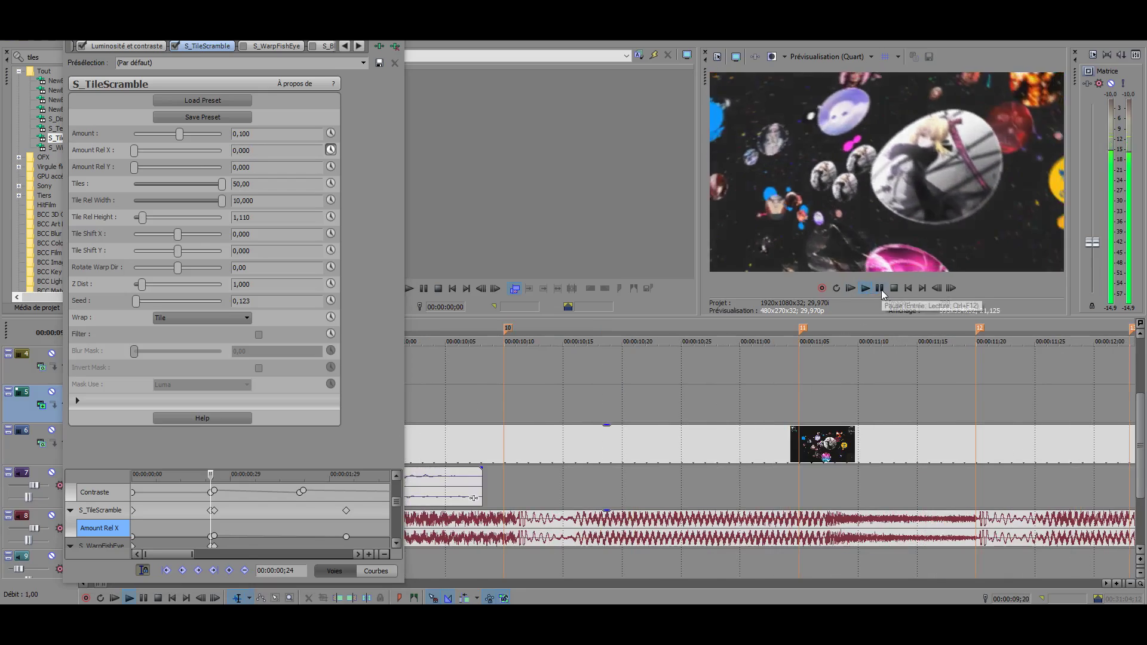
scroll(637, 428, "down", 5)
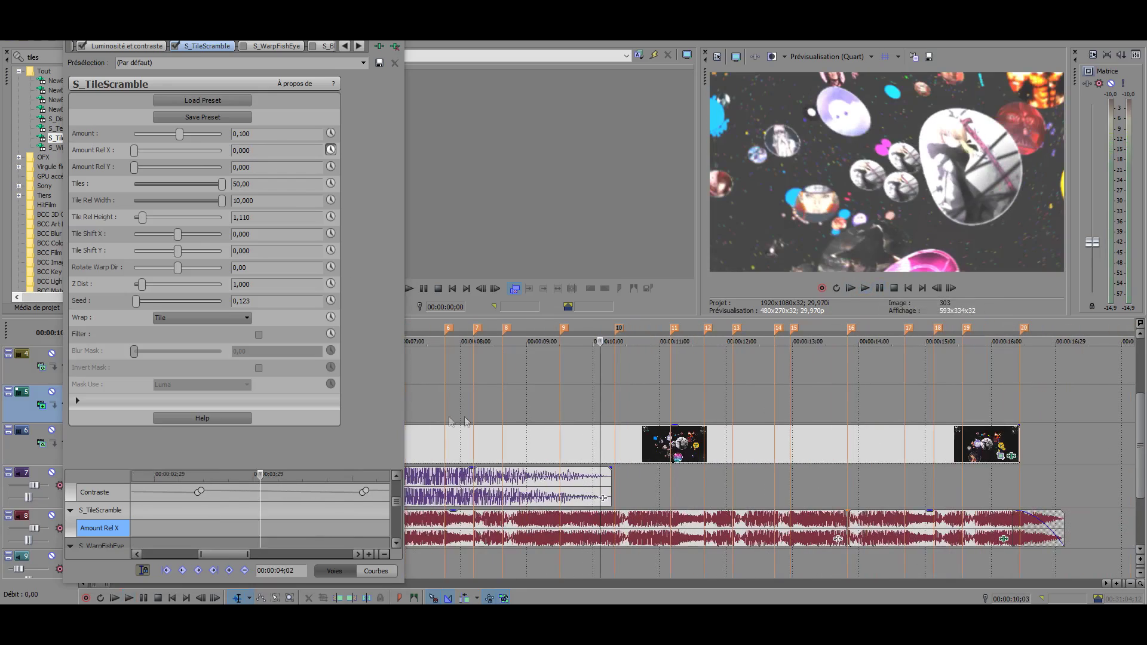
left_click(446, 398)
scroll(479, 409, "up", 5)
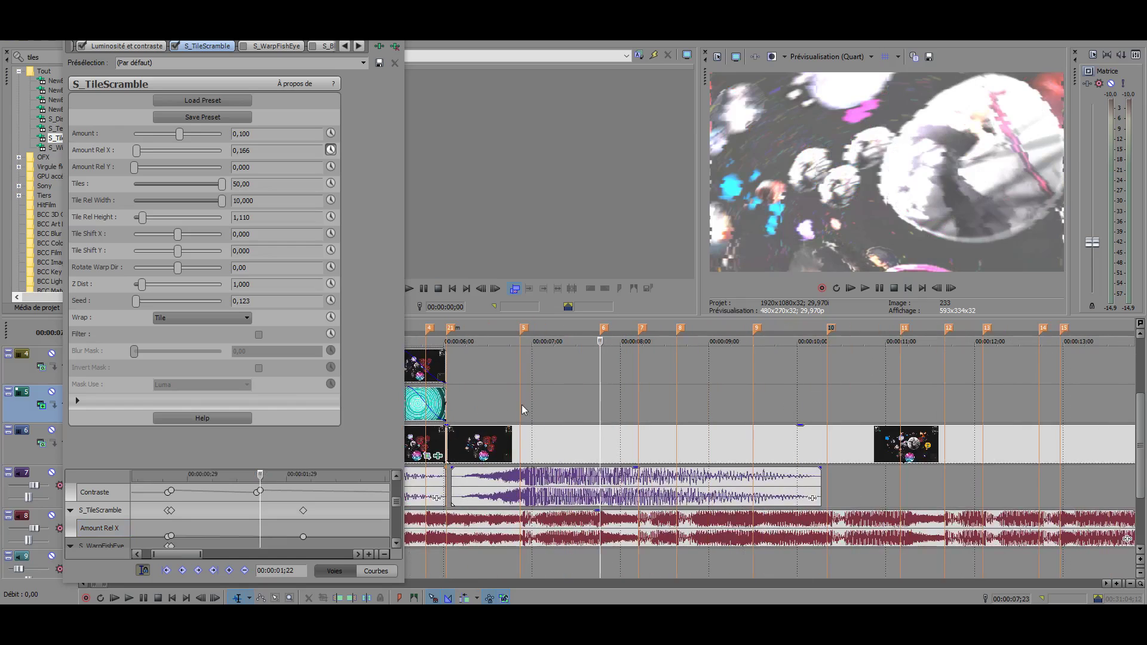
scroll(553, 403, "up", 2)
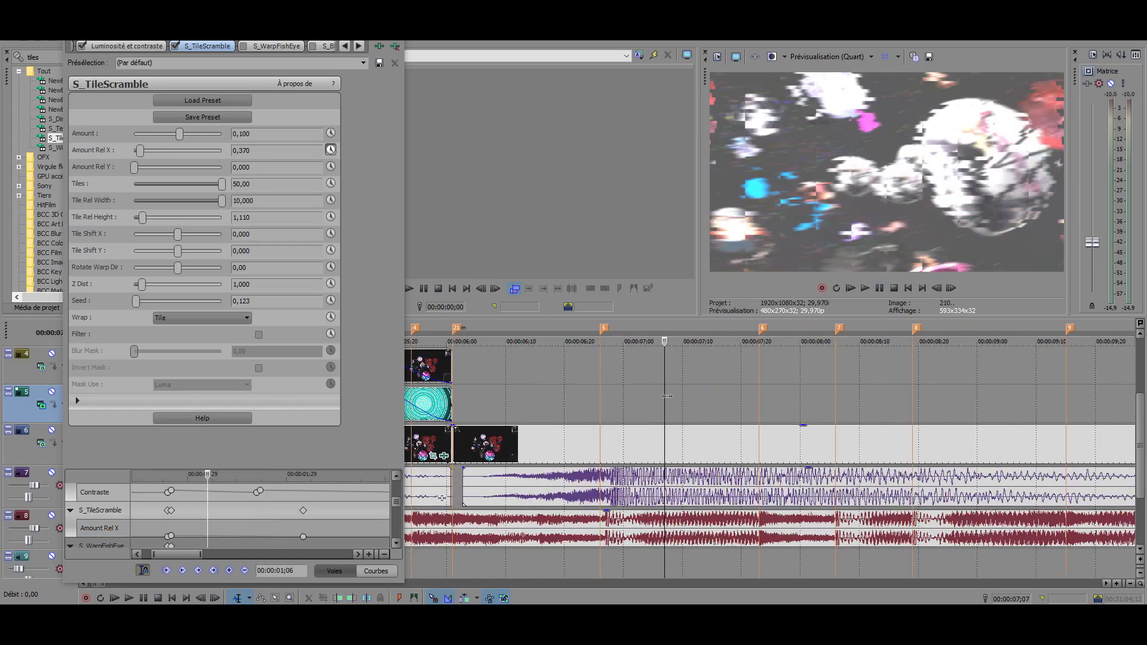
mouse_move(614, 395)
left_mouse_down()
mouse_move(714, 396)
mouse_move(600, 399)
left_mouse_up()
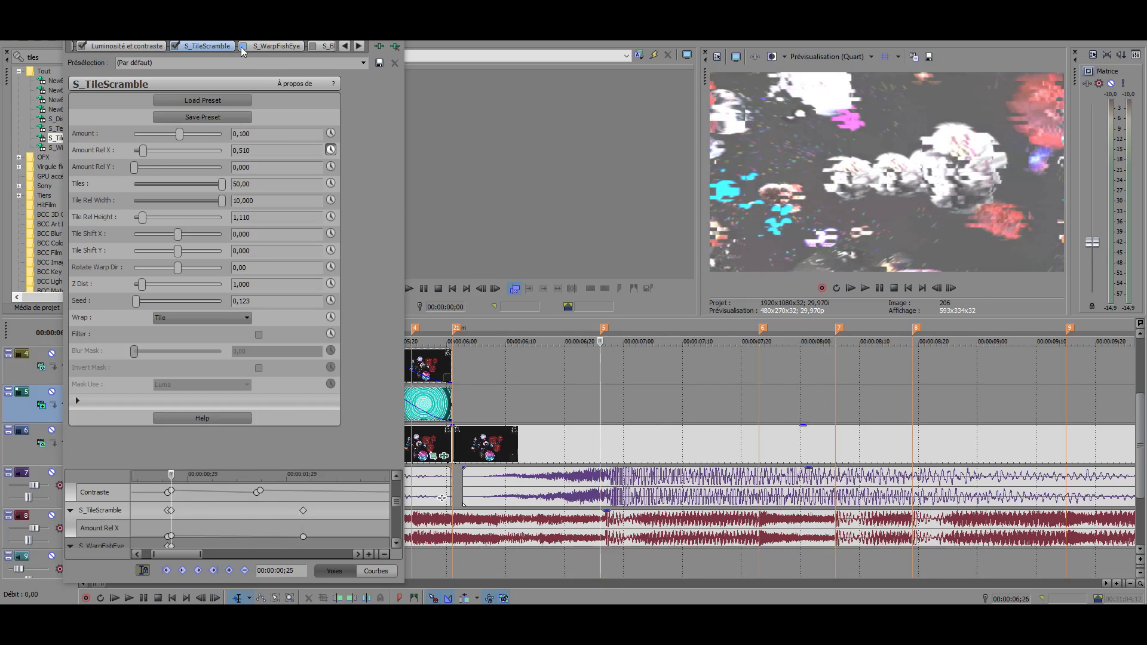
Step: Search 'warpf', select S_WarpFishEye and open its settings for the clip
left_click(266, 46)
left_click(394, 63)
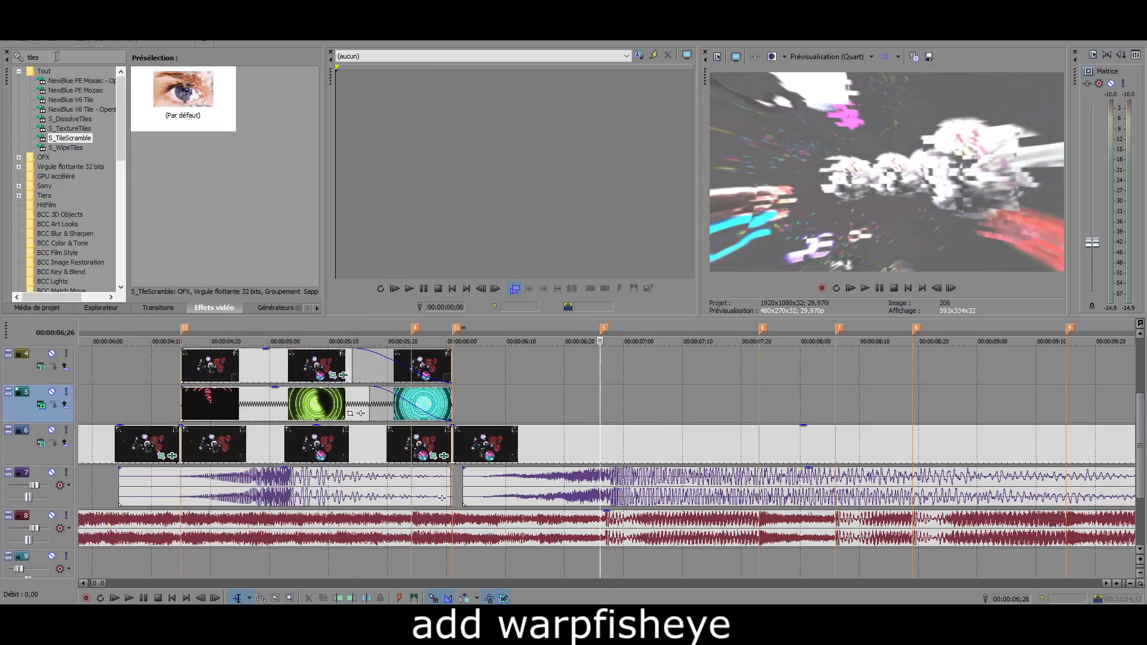
left_click(36, 57)
type("warpf")
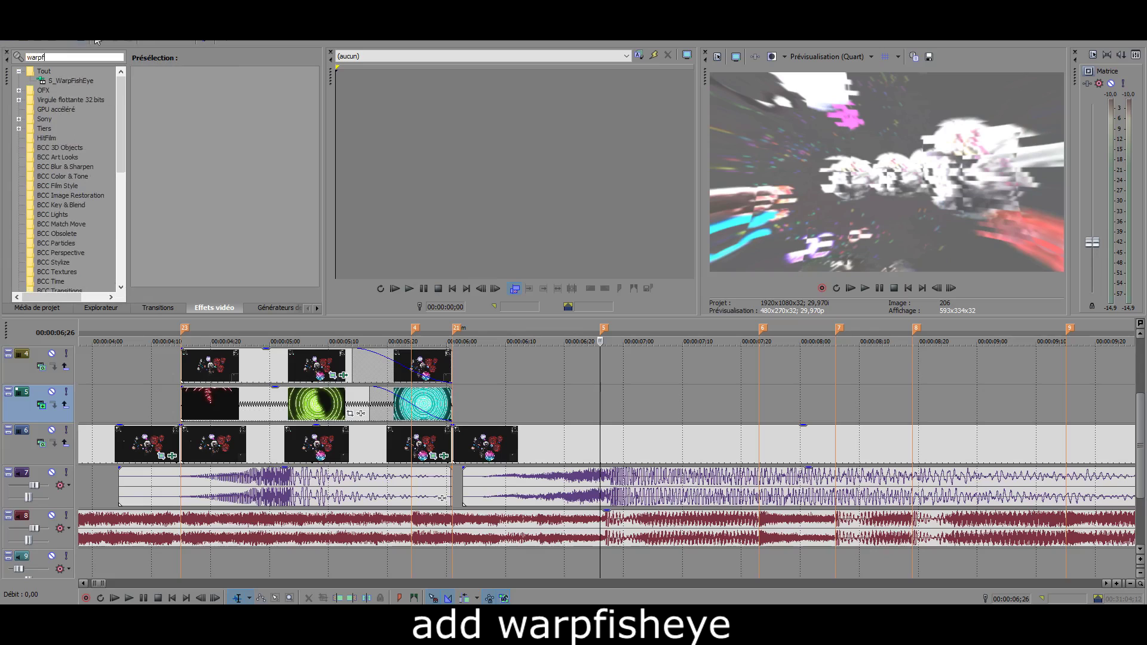
left_click(88, 83)
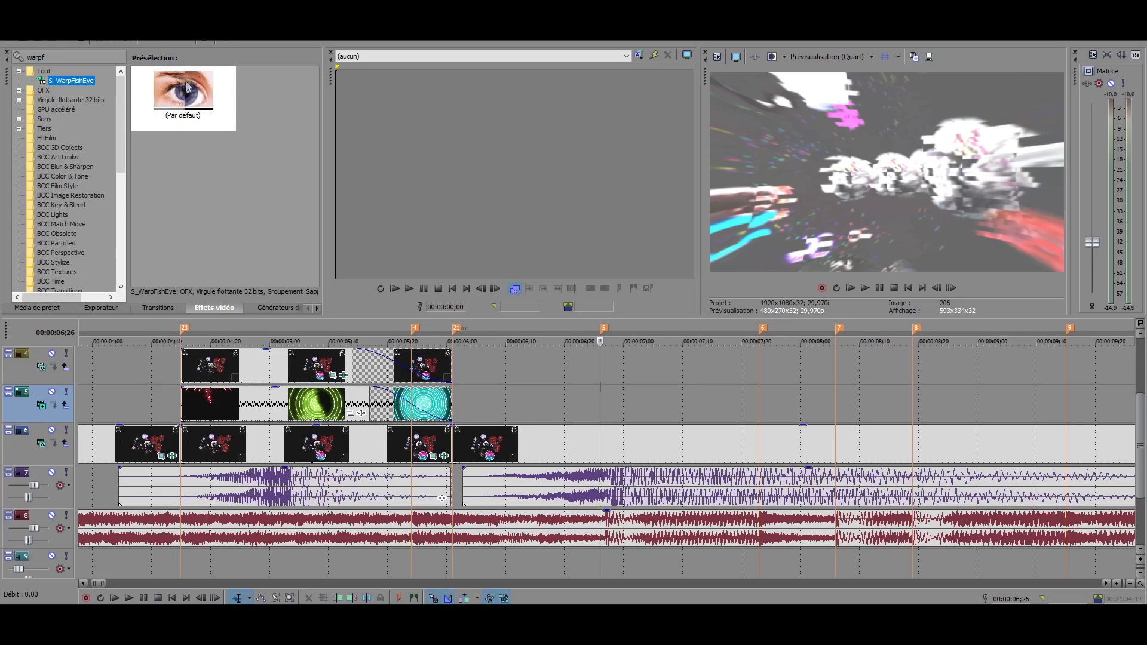
scroll(694, 430, "down", 2)
scroll(1033, 484, "down", 1)
scroll(798, 460, "down", 1)
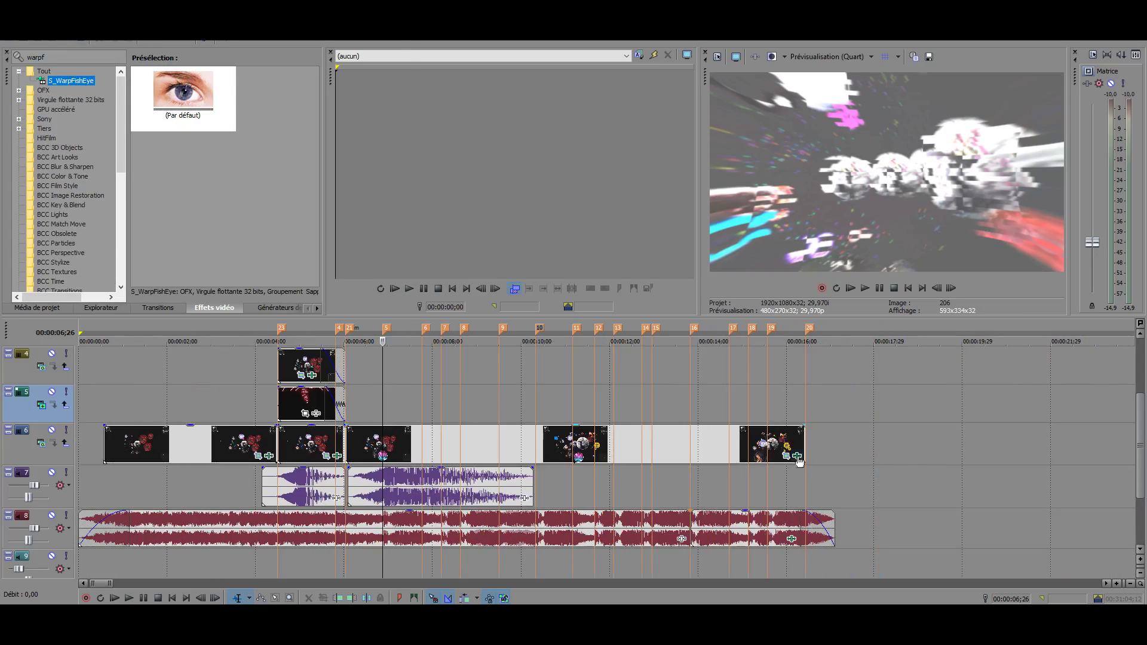
left_click(797, 456)
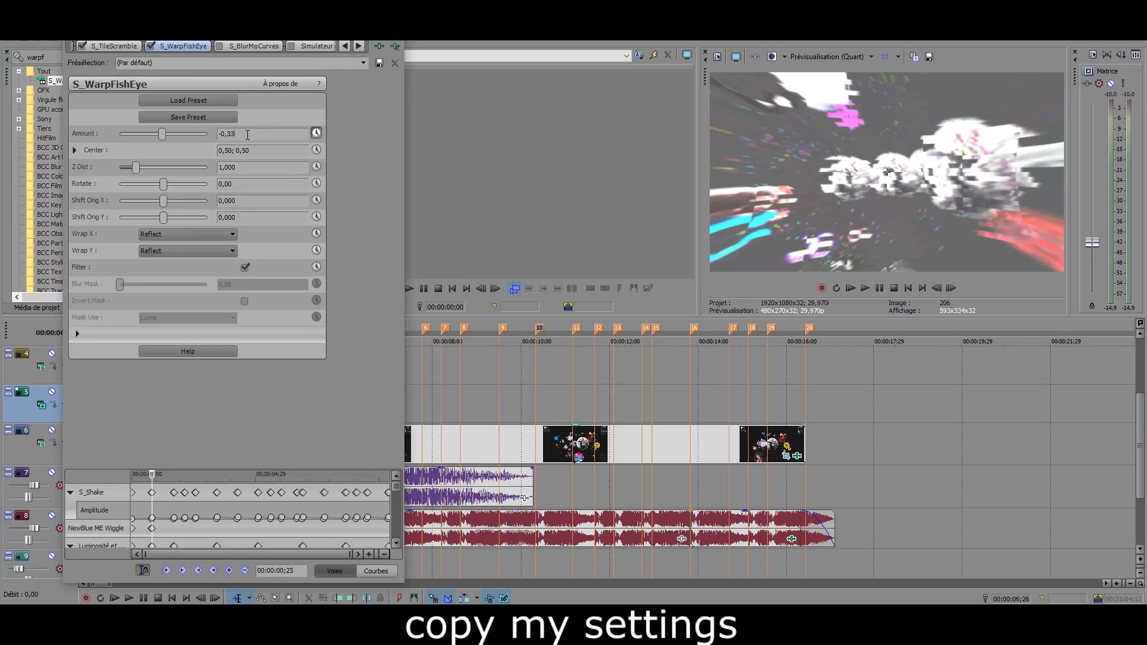
Step: Compare the unwarped and -0,33 fisheye frames, then show S_BlurMoCurves settings and play
scroll(699, 385, "up", 8)
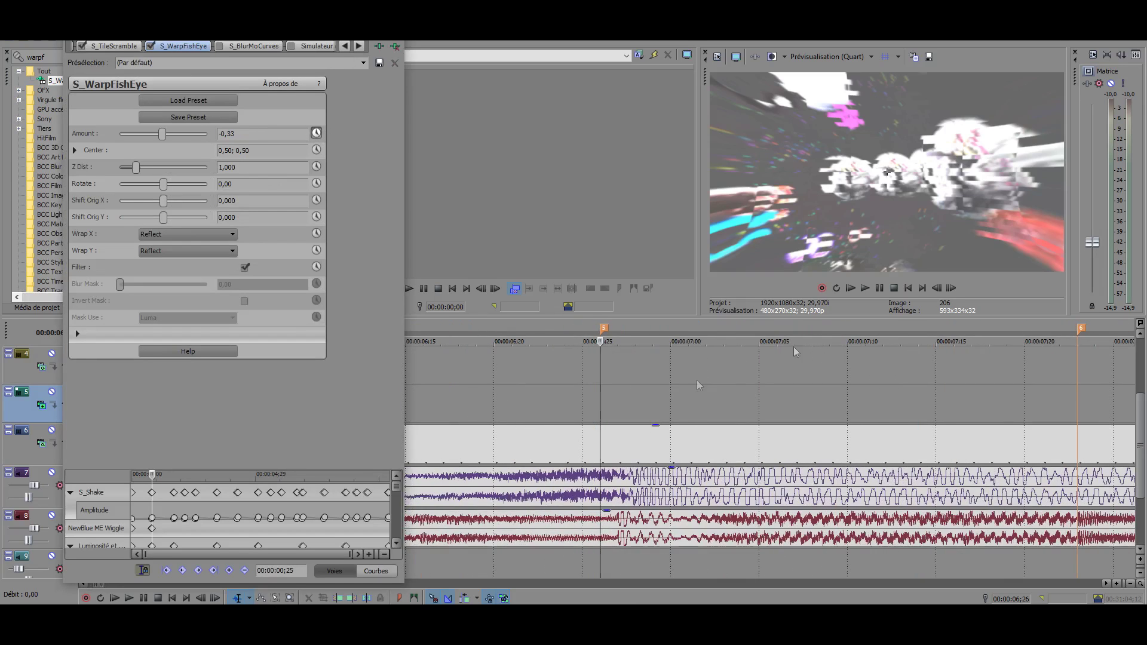
left_click(942, 290)
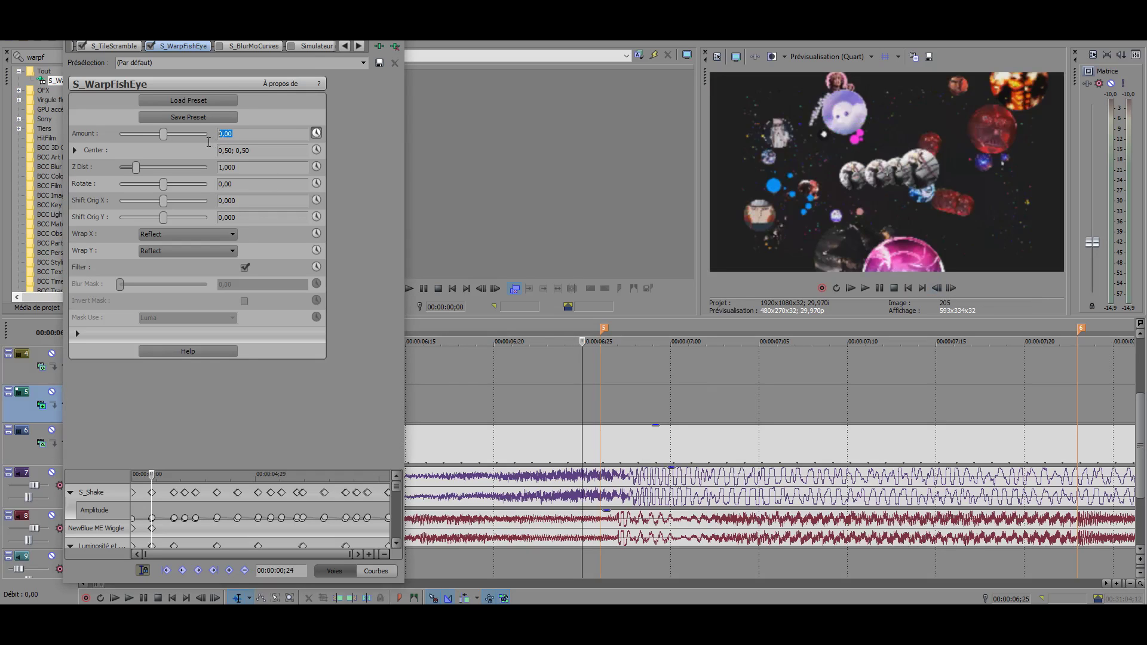
left_click(953, 289)
mouse_move(154, 129)
left_mouse_down()
mouse_move(176, 135)
mouse_move(163, 135)
left_mouse_up()
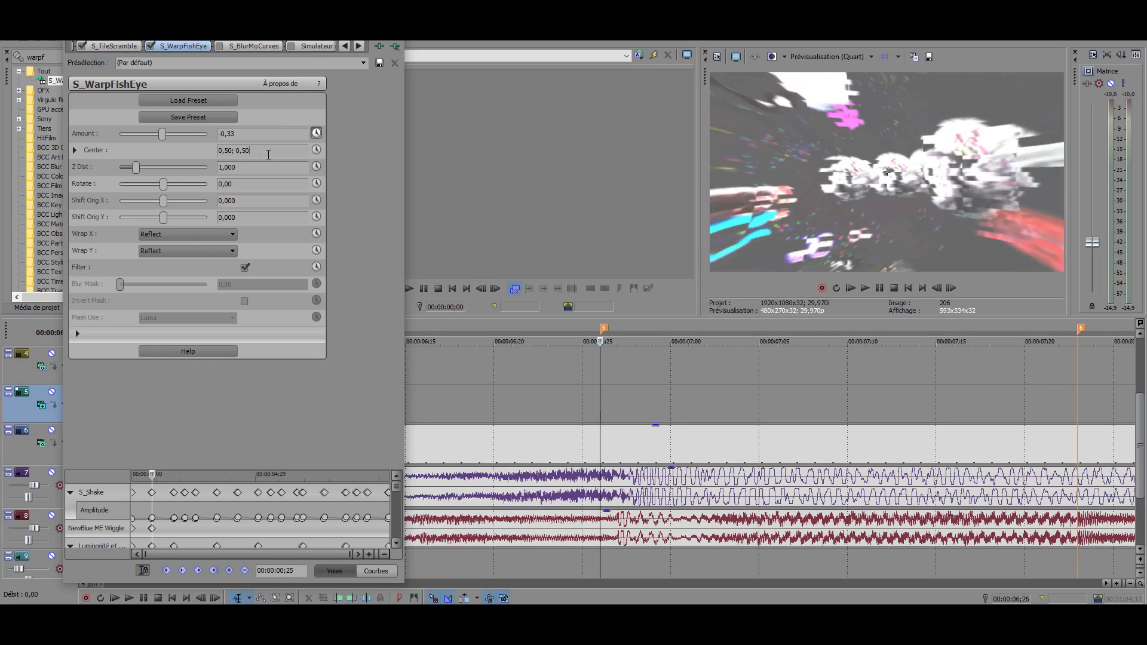
scroll(611, 416, "down", 3)
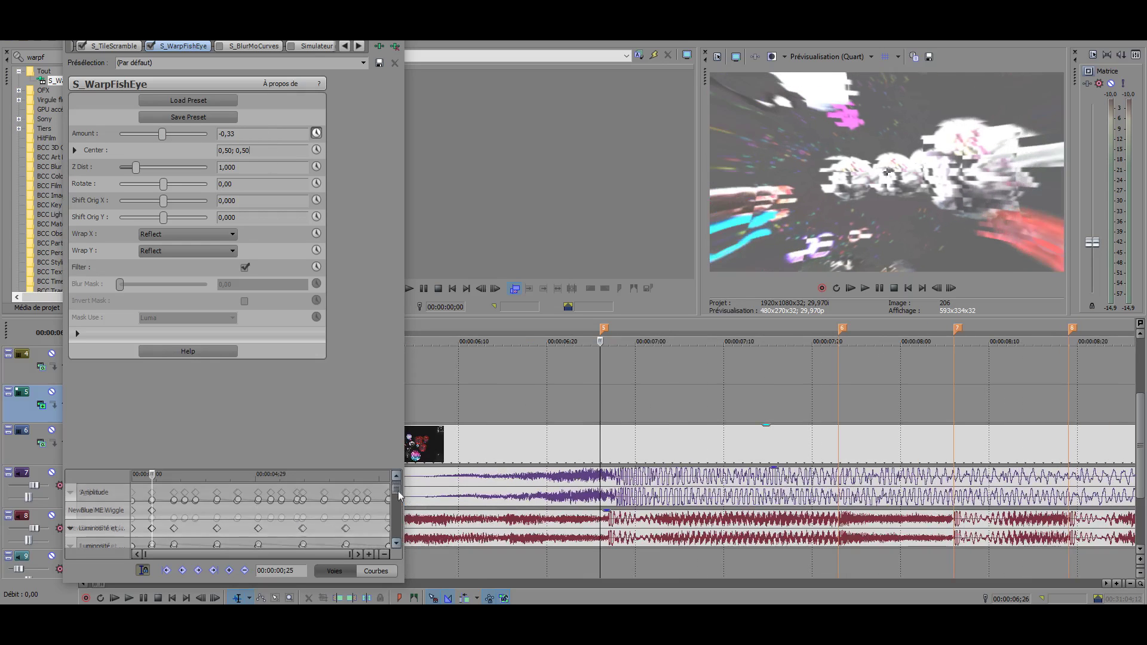
left_click_drag(397, 491, 393, 514)
scroll(569, 440, "down", 2)
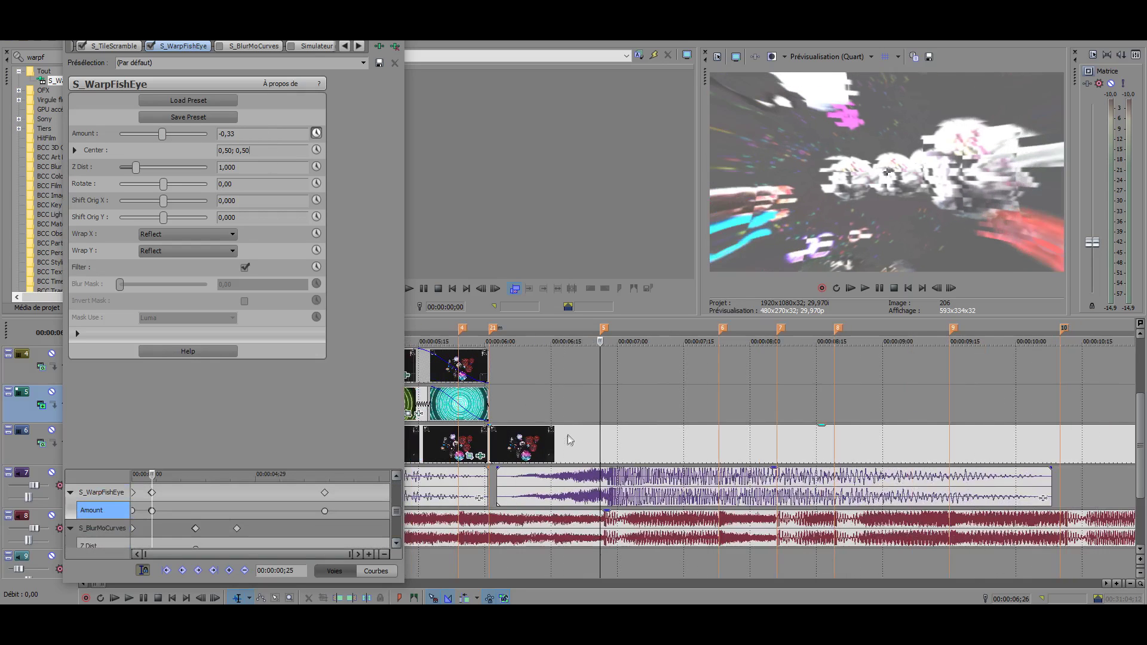
left_click(245, 46)
left_click(865, 288)
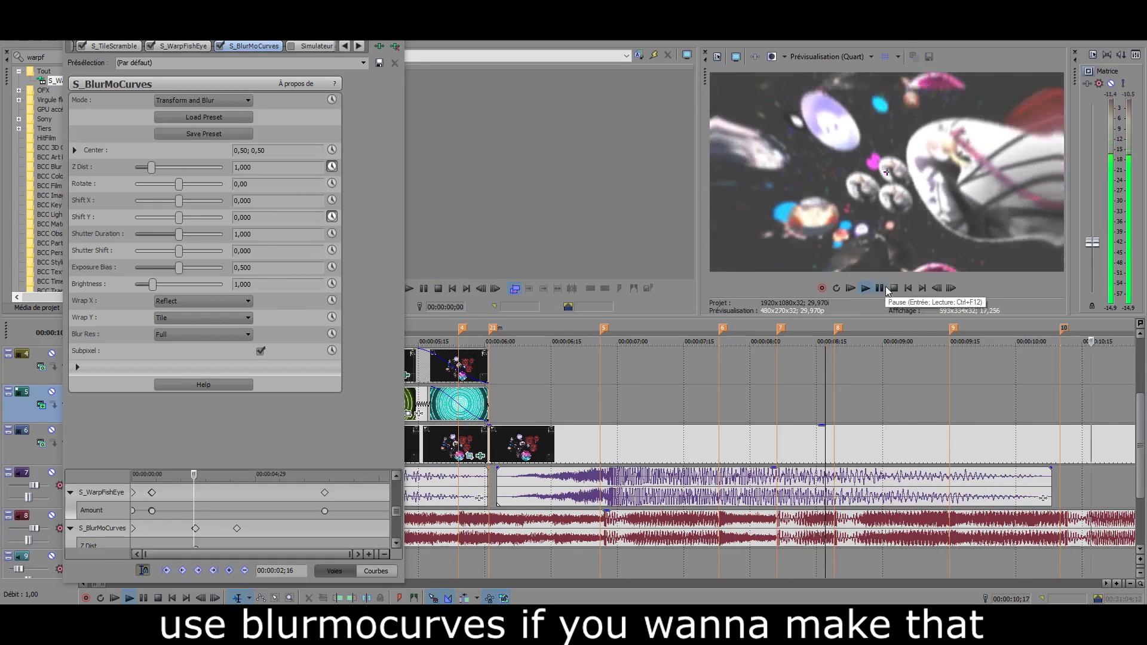
Step: Scrub the playhead through 10;23, 9;15 and 8;19 to inspect the mirror warp
key("space")
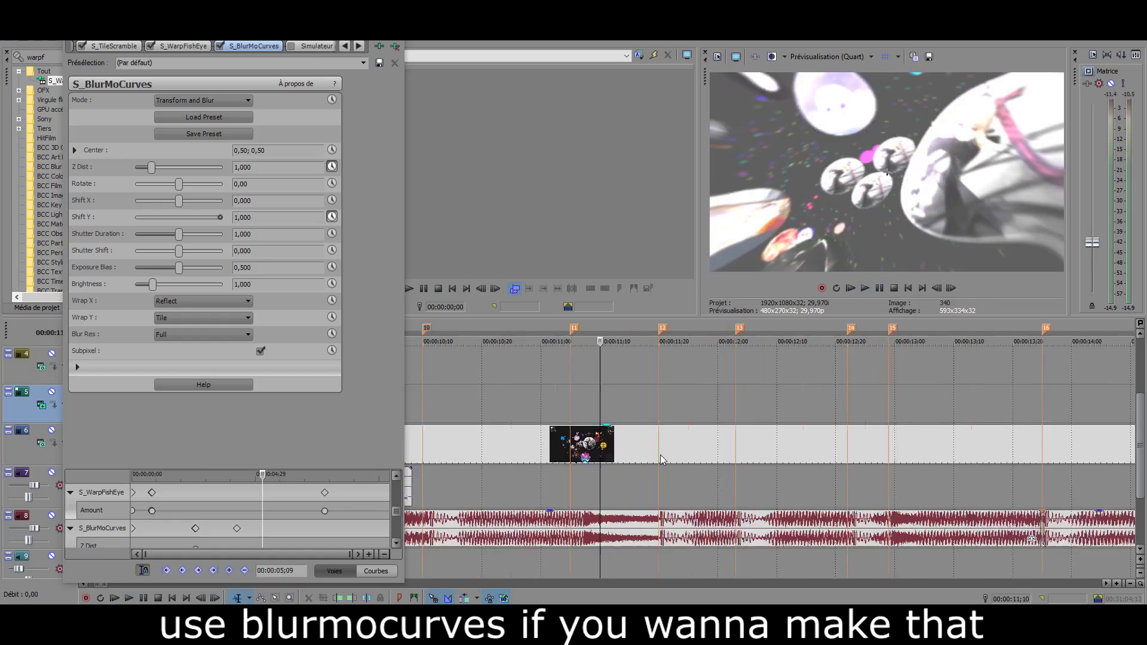
scroll(537, 418, "up", 3)
left_click(449, 402)
scroll(467, 397, "down", 2)
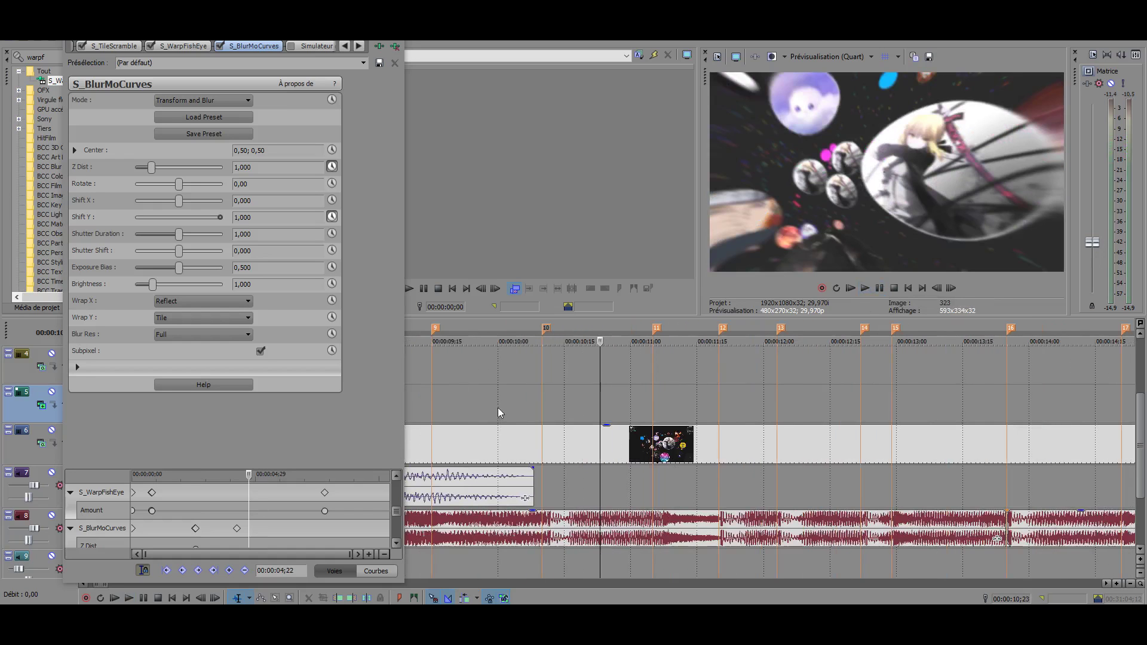
left_click(432, 403)
scroll(469, 418, "down", 1)
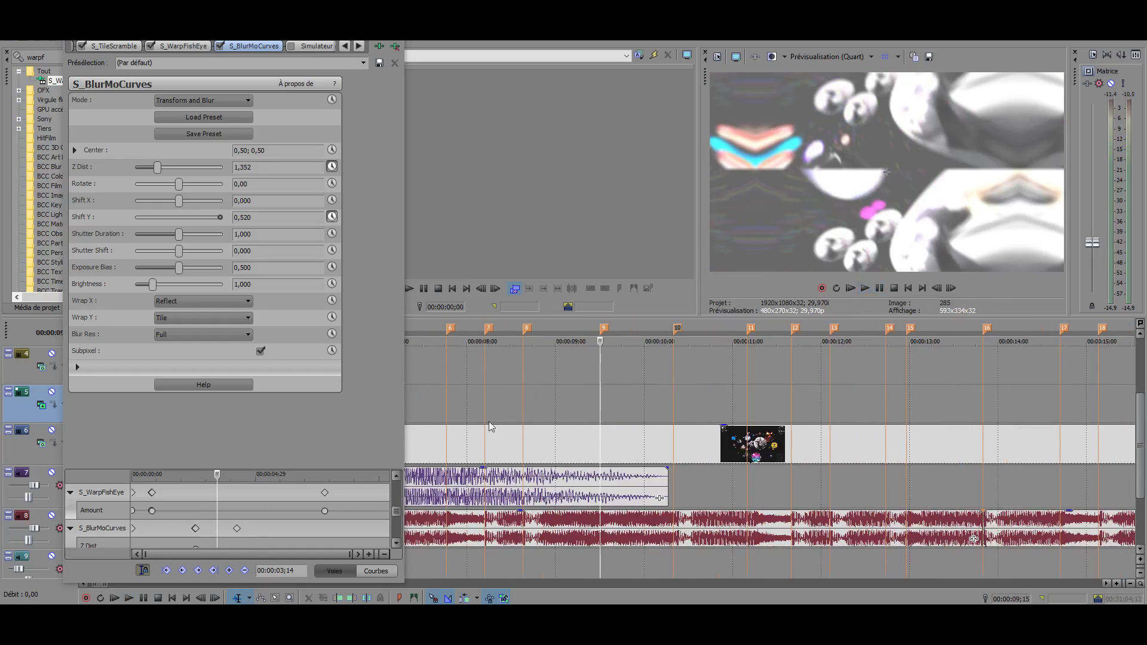
left_click(522, 408)
Step: Replay the mirror warp from 8;19 and close the clip's effects window
left_click(865, 289)
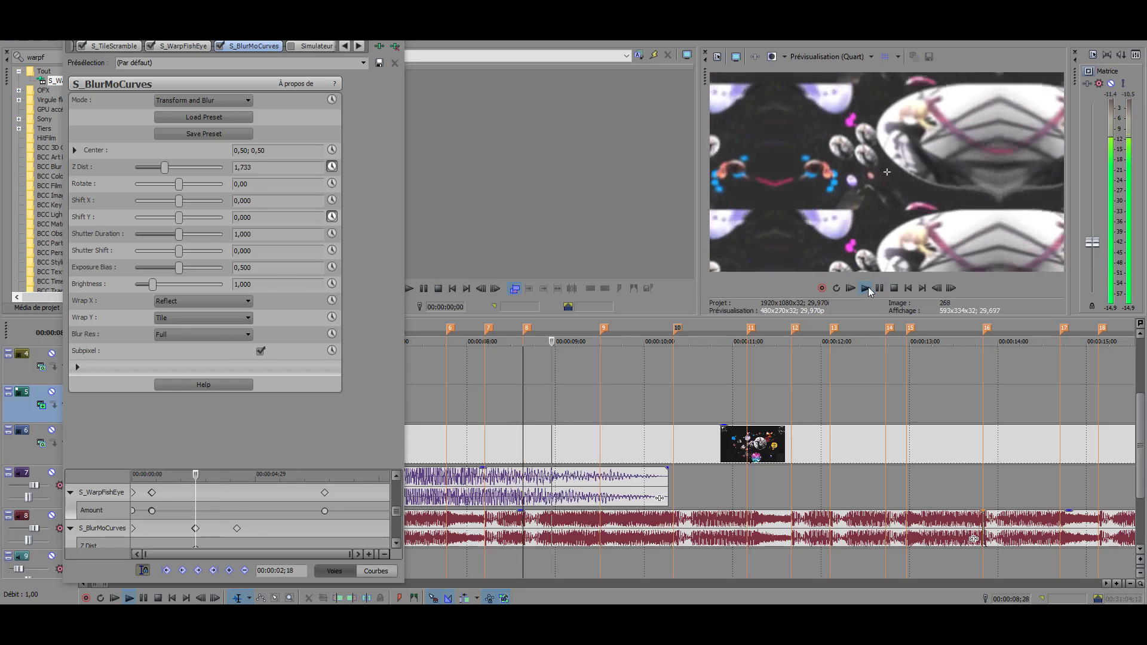
left_click(880, 289)
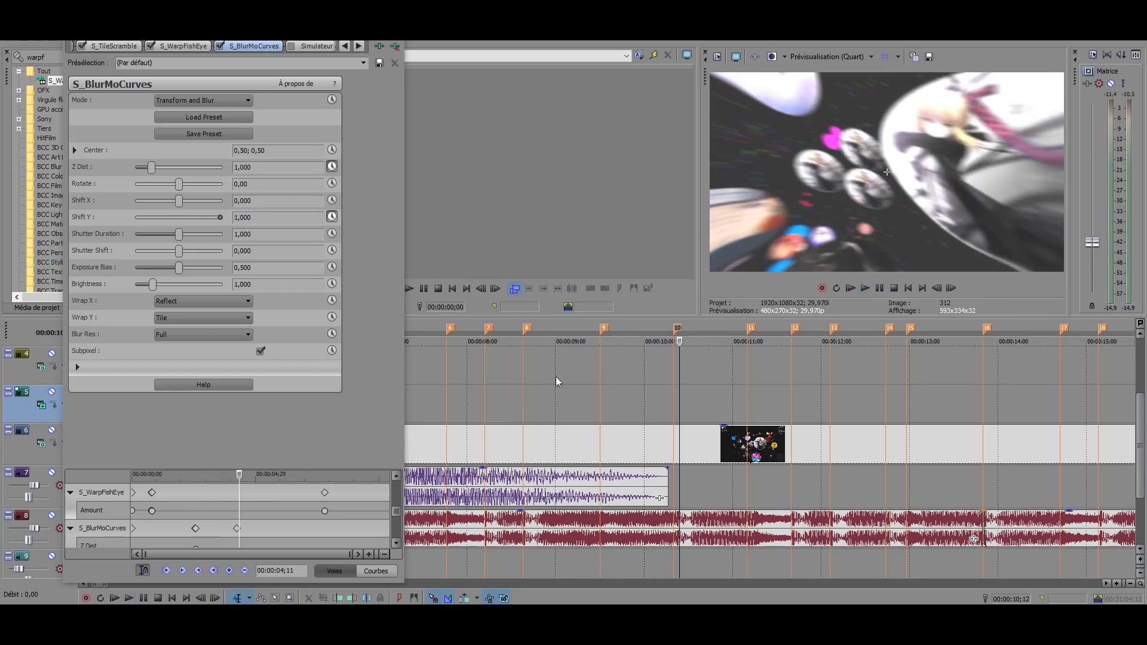
left_click(529, 417)
left_click(866, 288)
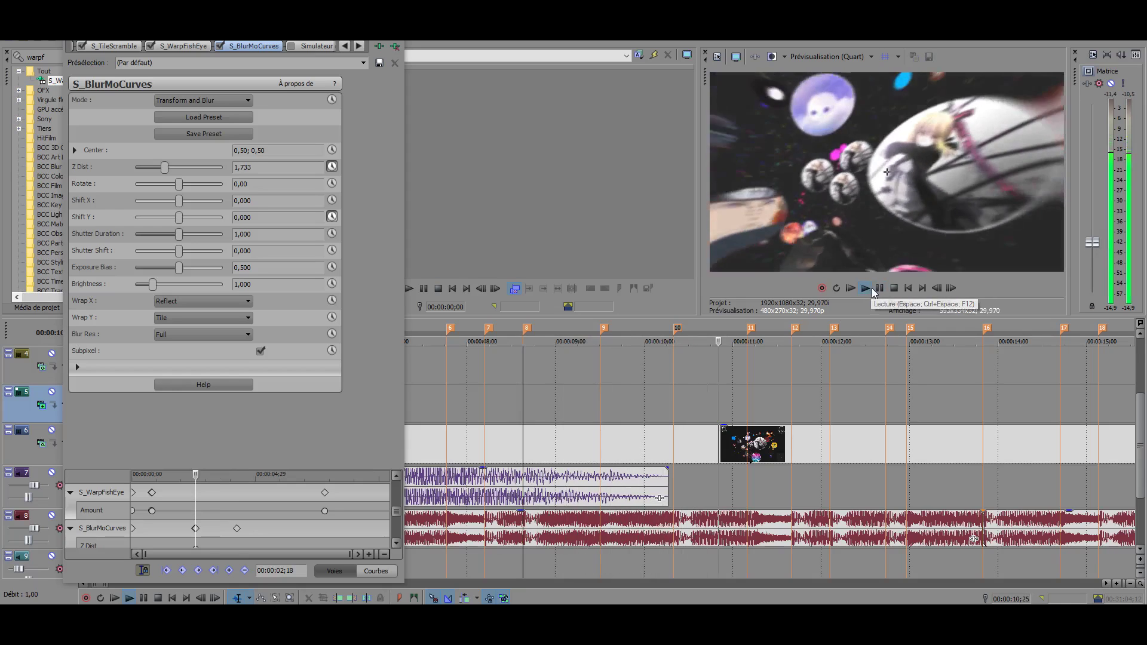
left_click(546, 388)
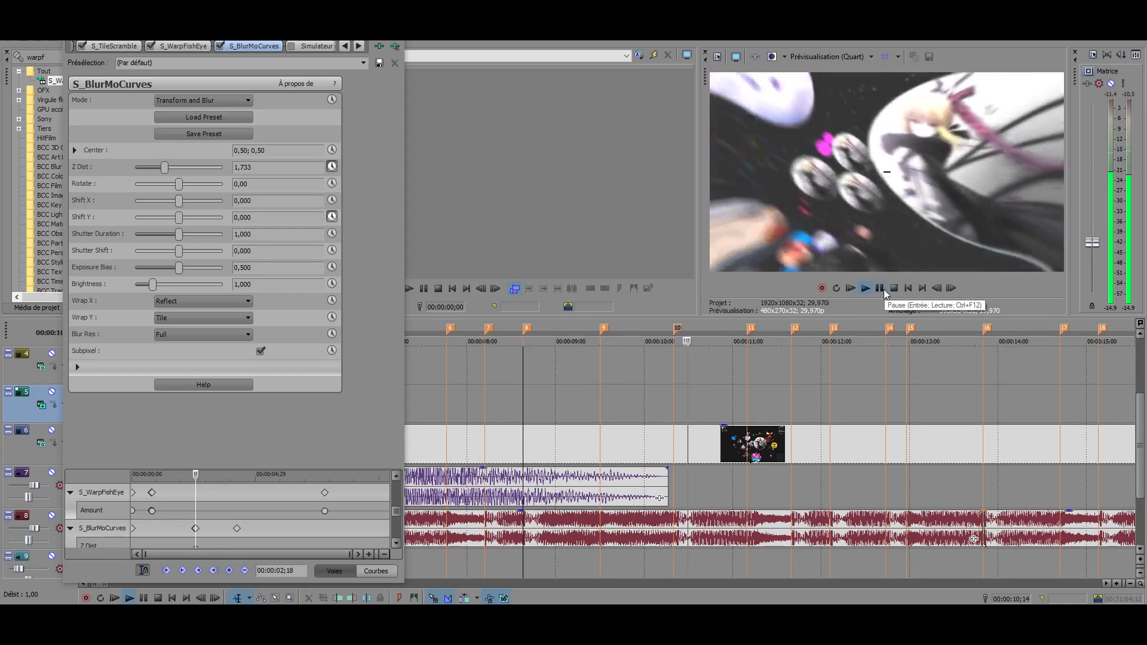
left_click(884, 291)
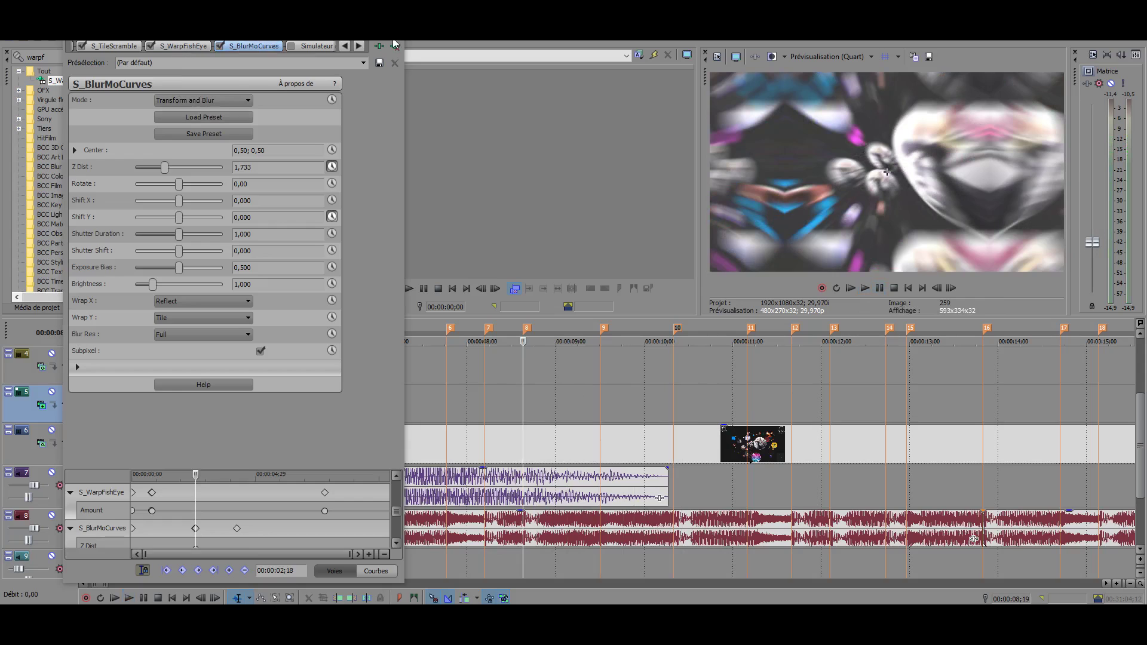
left_click(396, 42)
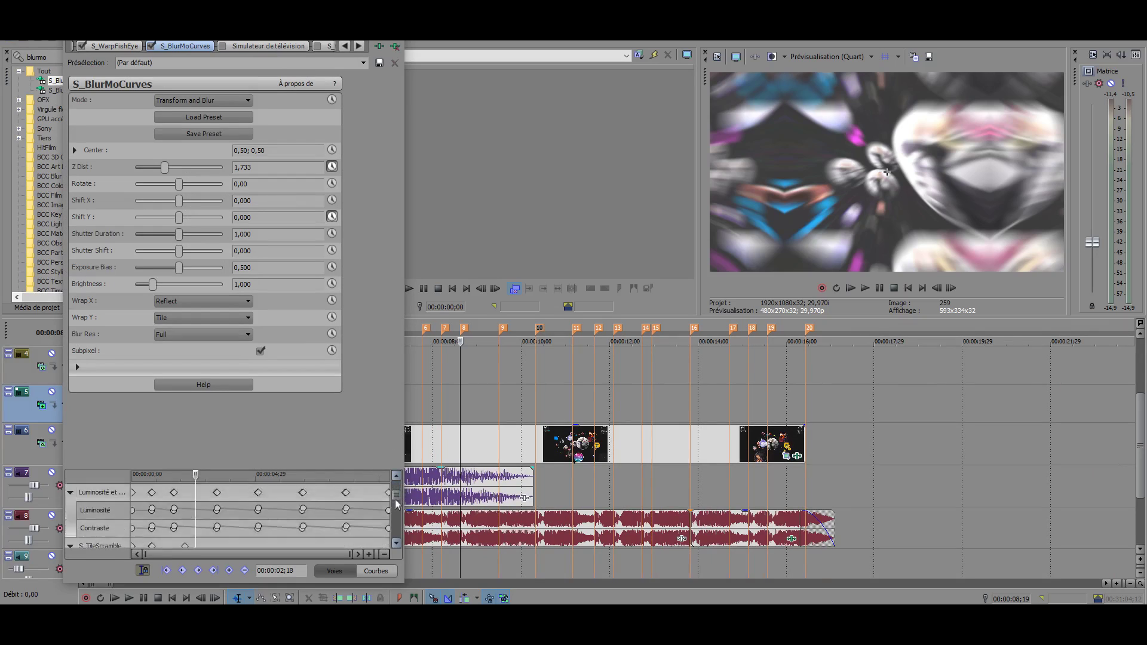
scroll(382, 502, "down", 3)
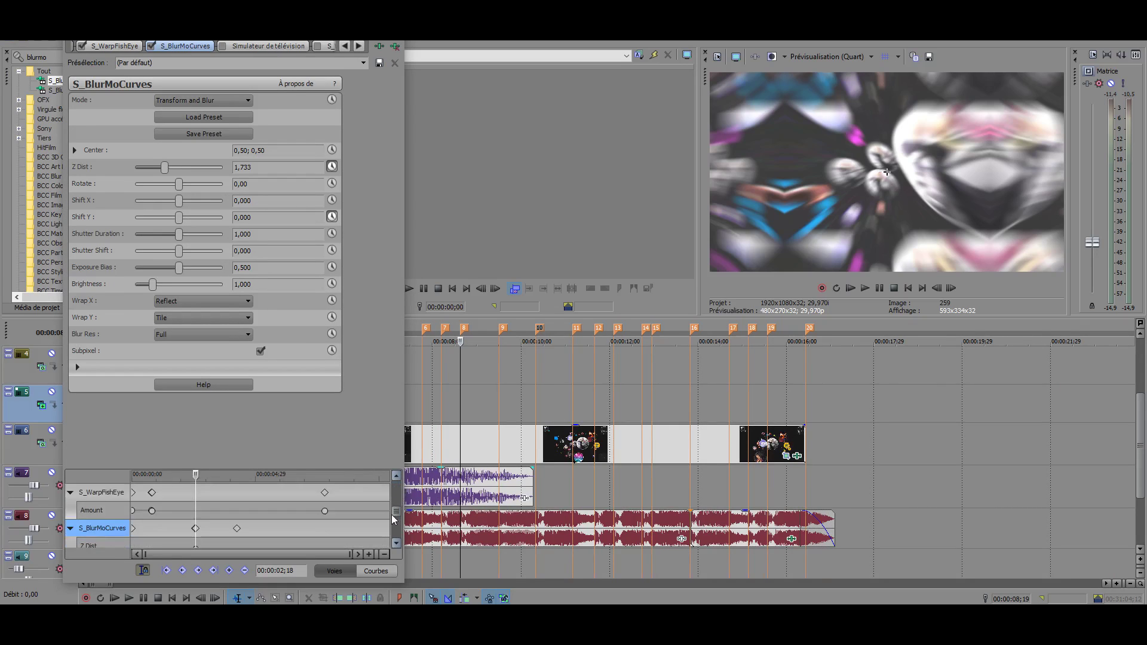
scroll(292, 496, "up", 5)
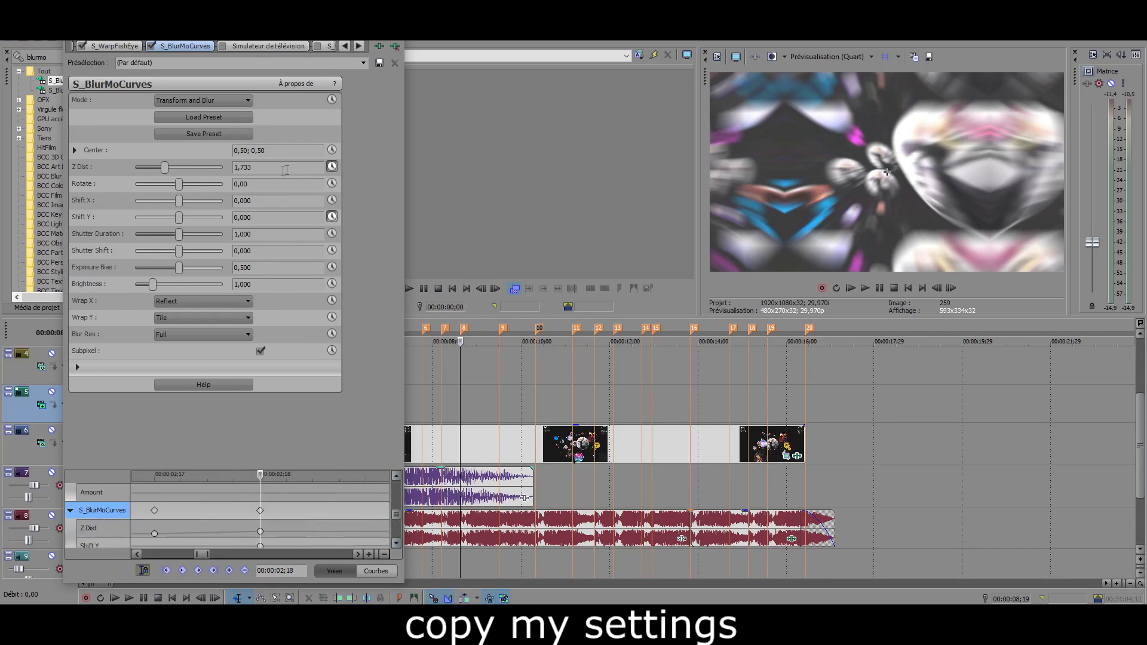
left_click(266, 169)
left_click(281, 219)
left_click(207, 320)
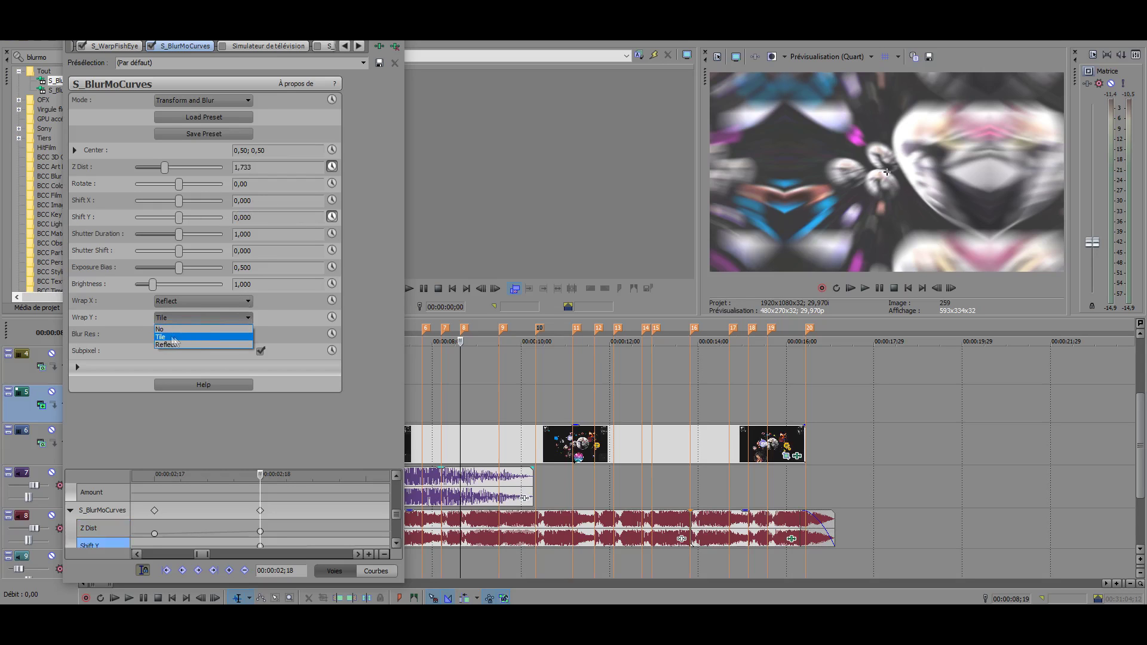
left_click(199, 339)
scroll(584, 442, "up", 3)
left_click(203, 301)
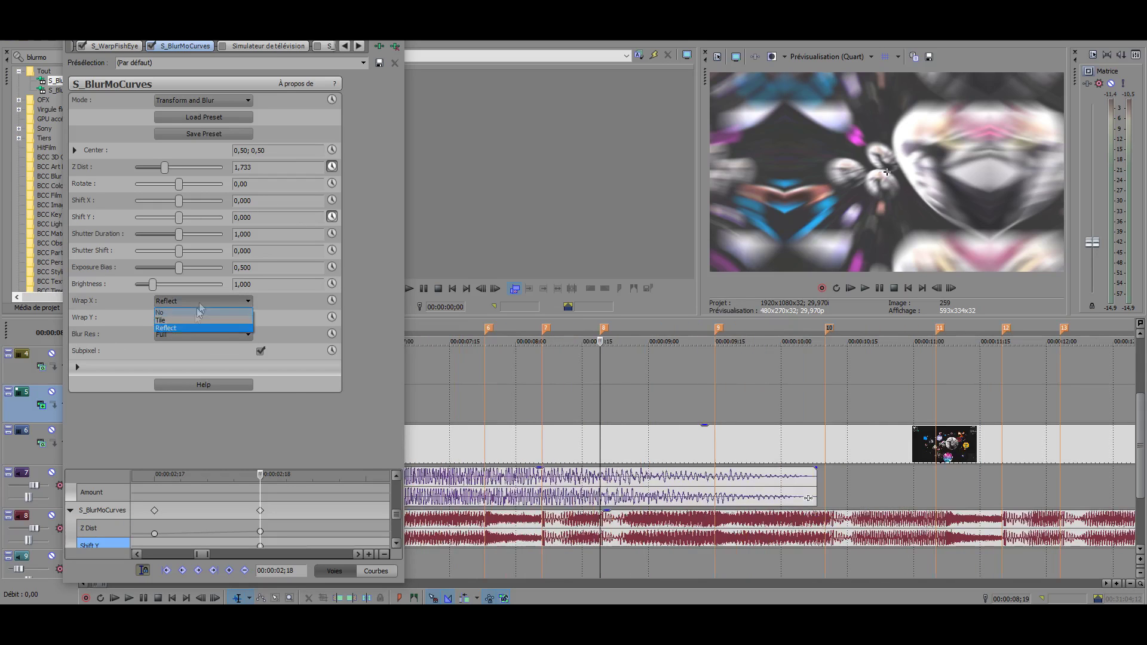
left_click(174, 332)
scroll(596, 412, "down", 2)
scroll(595, 413, "down", 3)
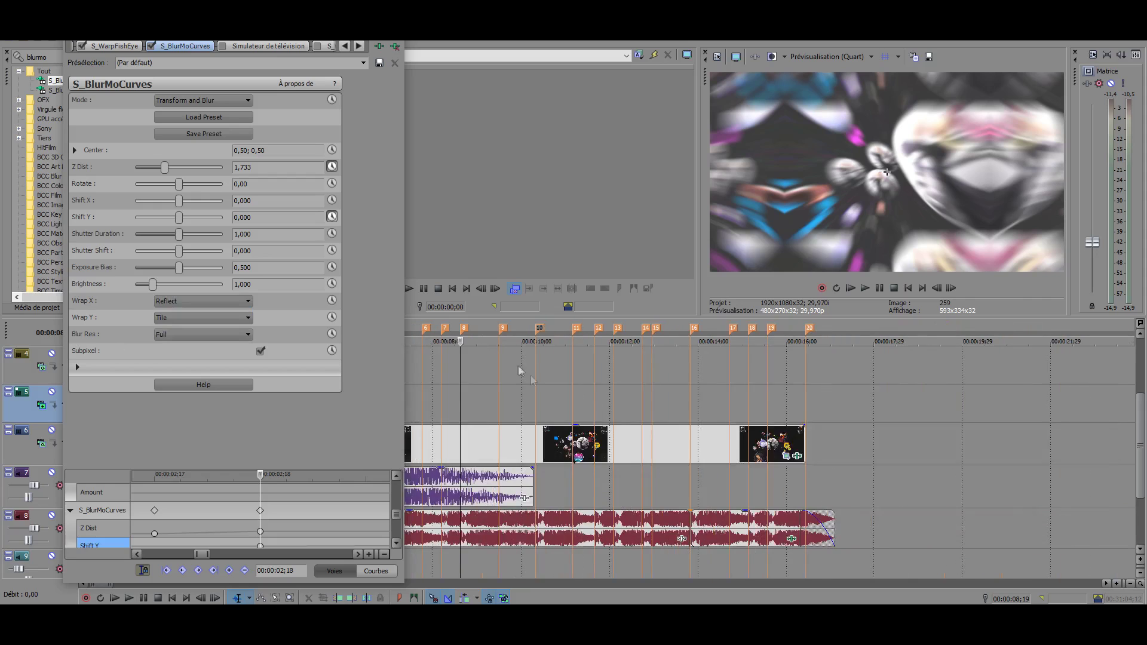
scroll(544, 376, "up", 3)
scroll(399, 525, "down", 1)
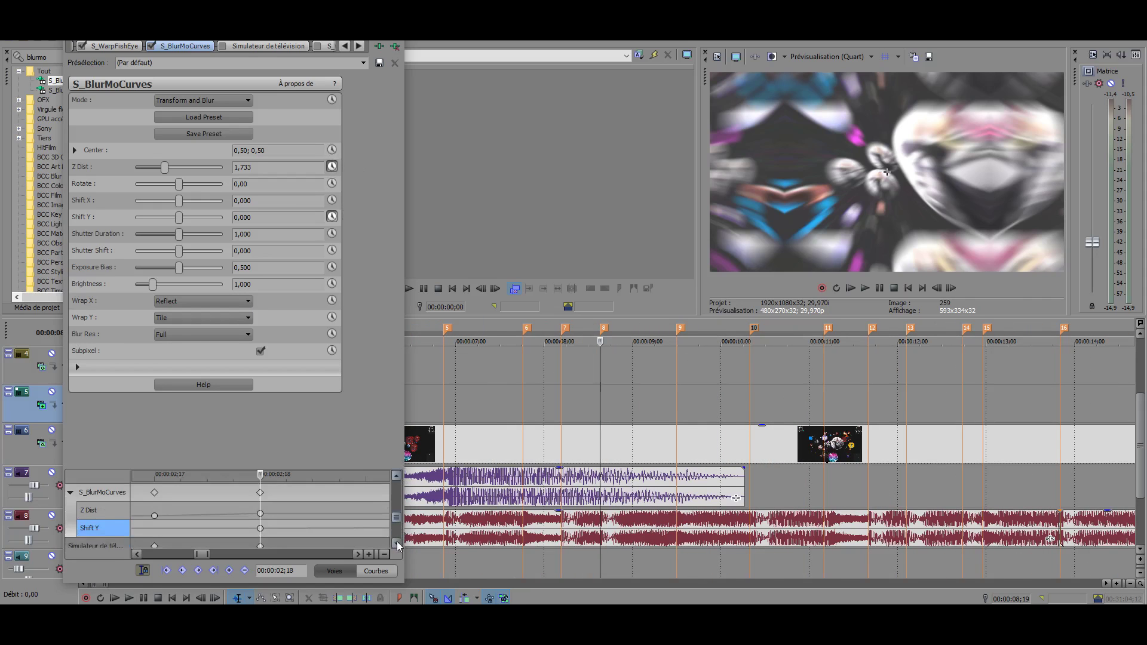
scroll(254, 525, "down", 5)
scroll(254, 524, "up", 5)
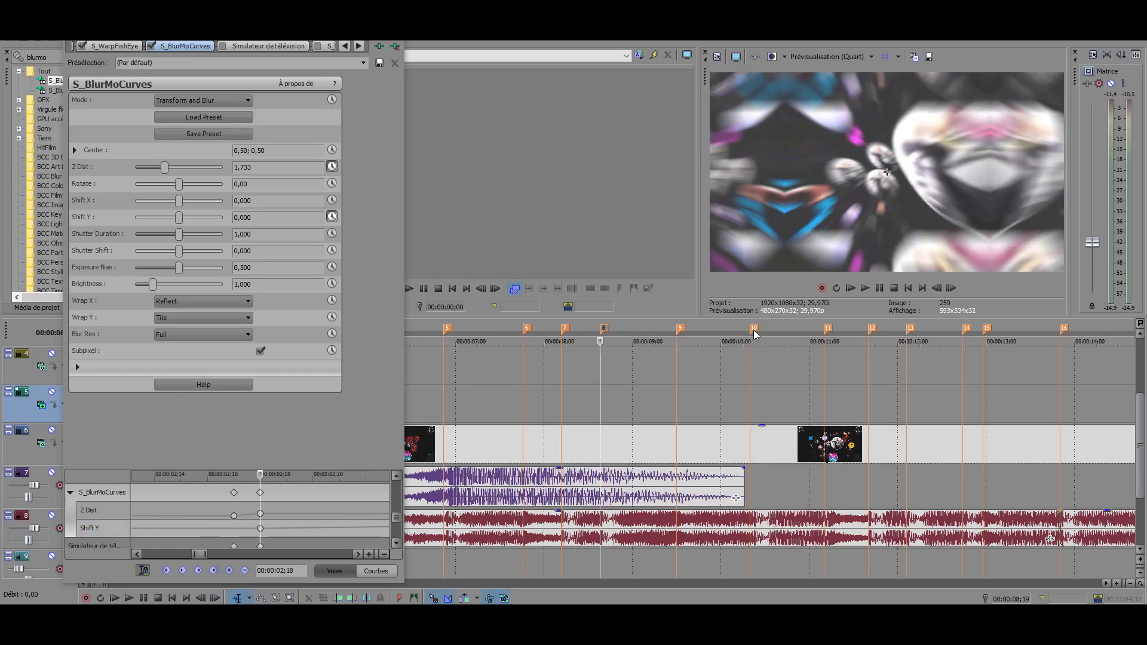
left_click_drag(756, 334, 600, 338)
key("Left")
left_click(268, 169)
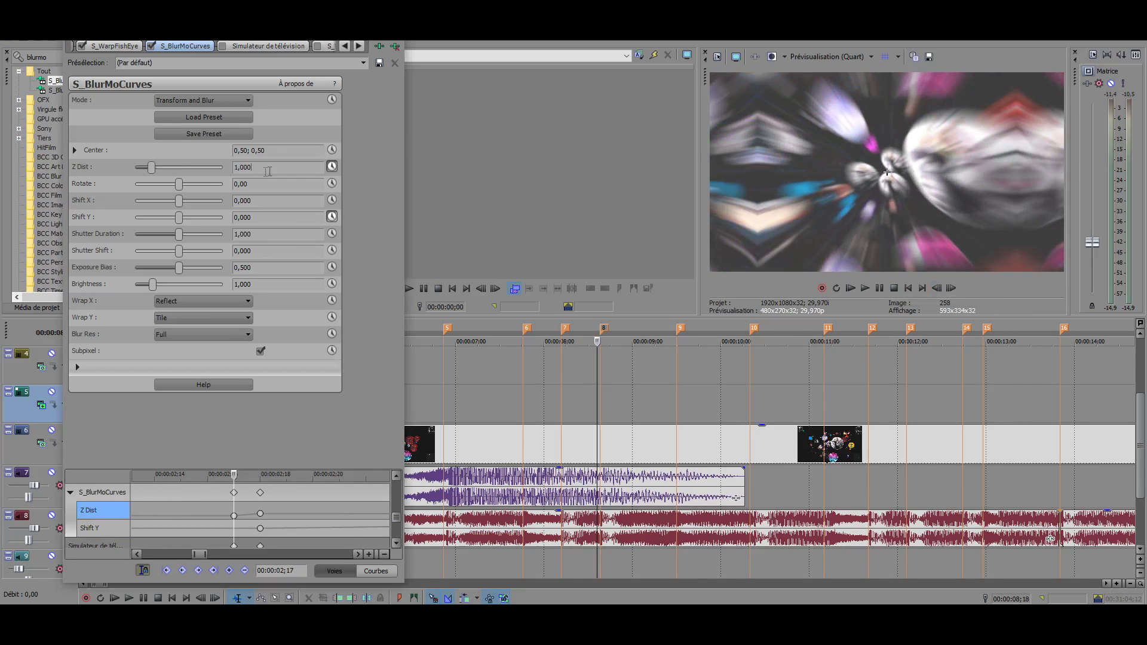
key("Right")
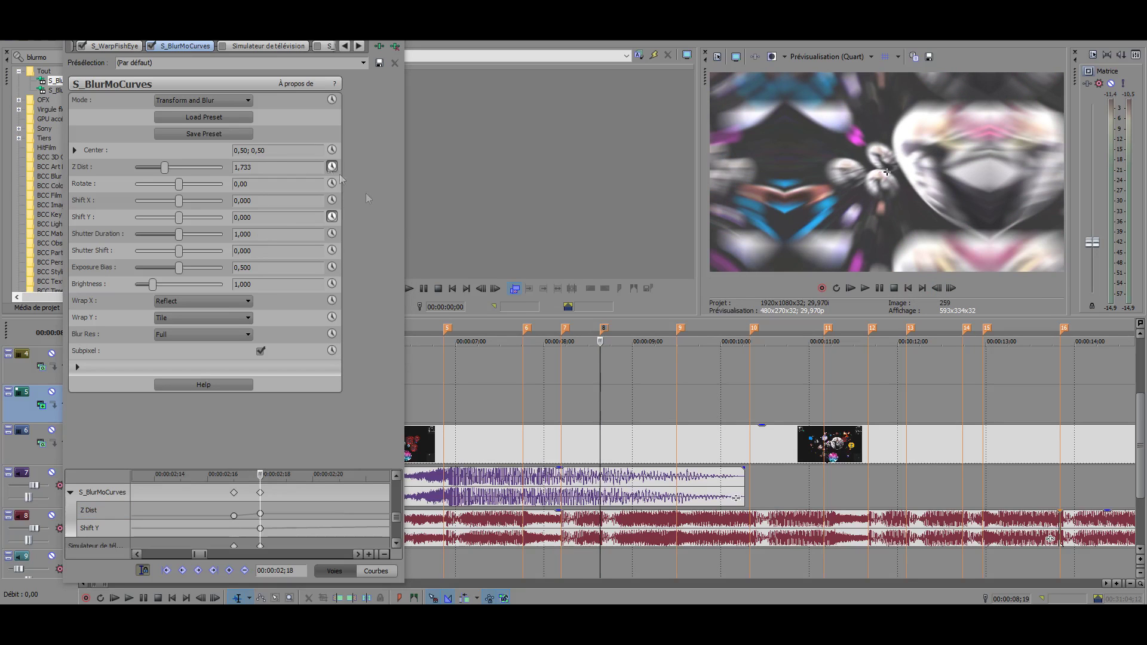
left_click(239, 168)
left_click(251, 217)
scroll(672, 460, "down", 2)
Step: Preview the warp and its Shift Y value, enable Simulateur de télévision, and move to 06;26
key("space")
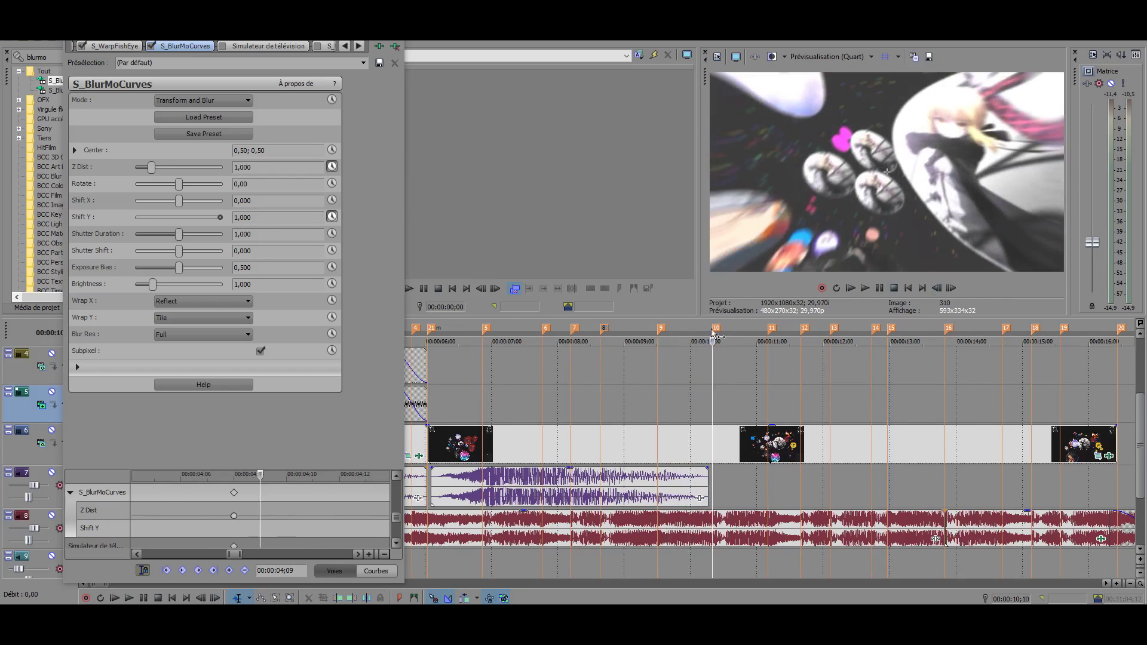
left_click(942, 291)
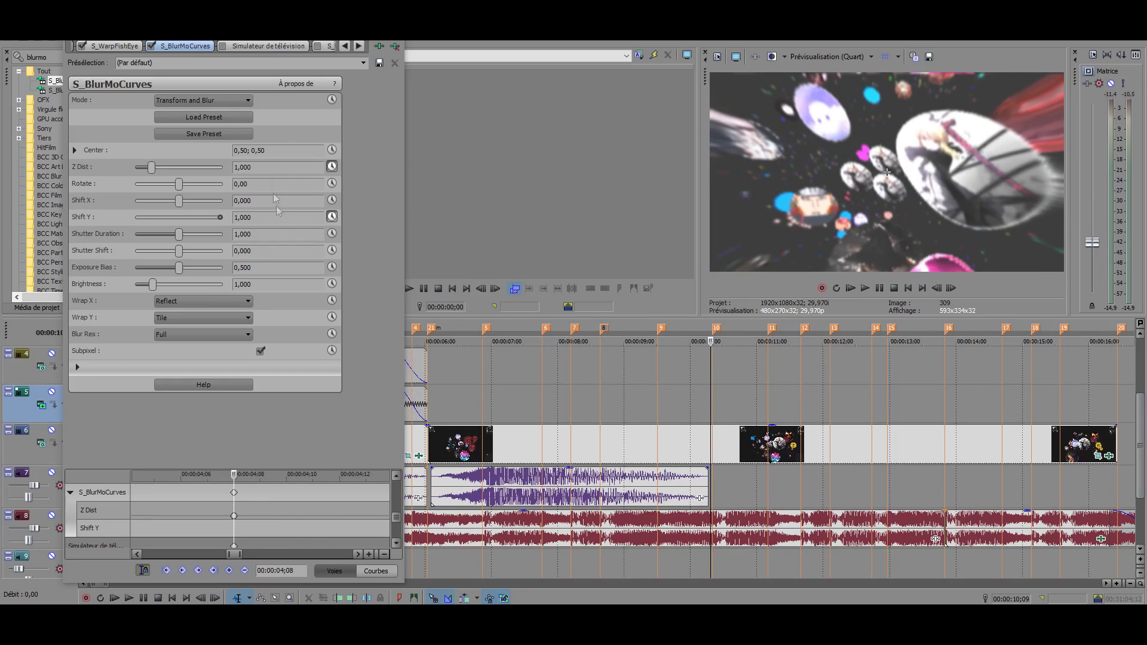
left_click(262, 218)
left_click(602, 394)
left_click(865, 288)
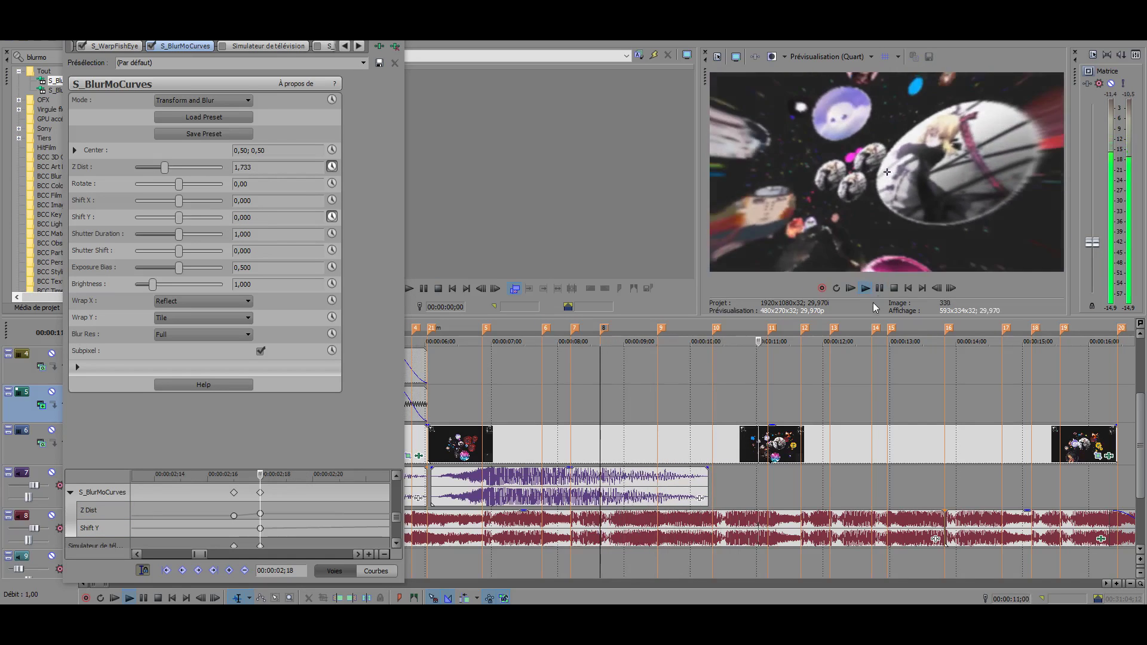
key("space")
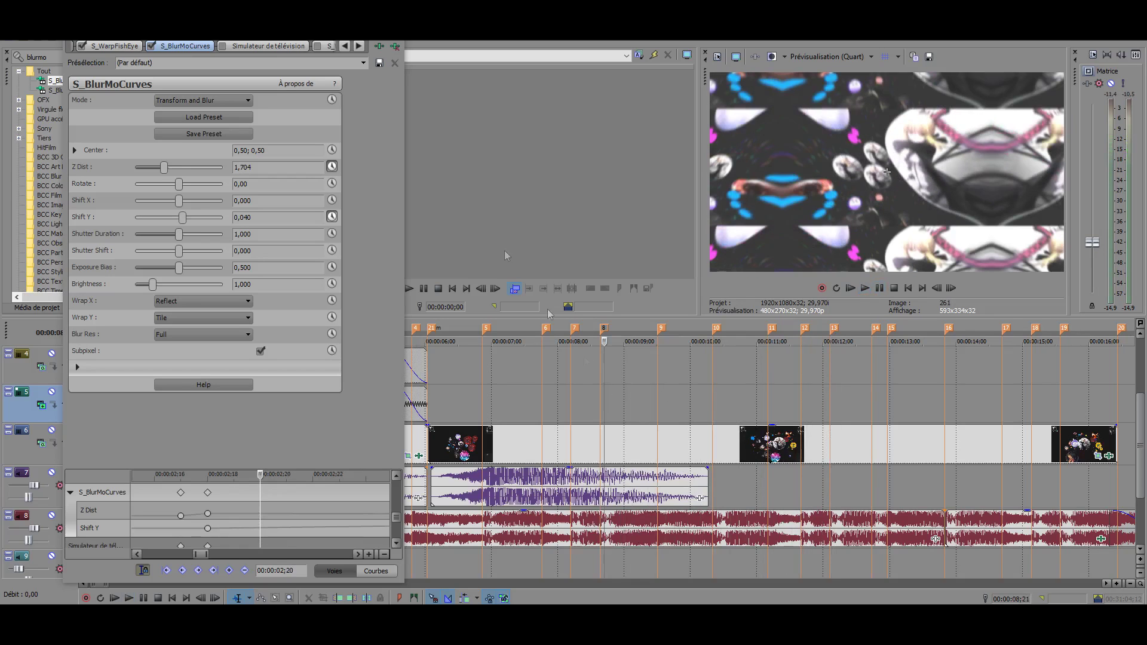
left_click(223, 46)
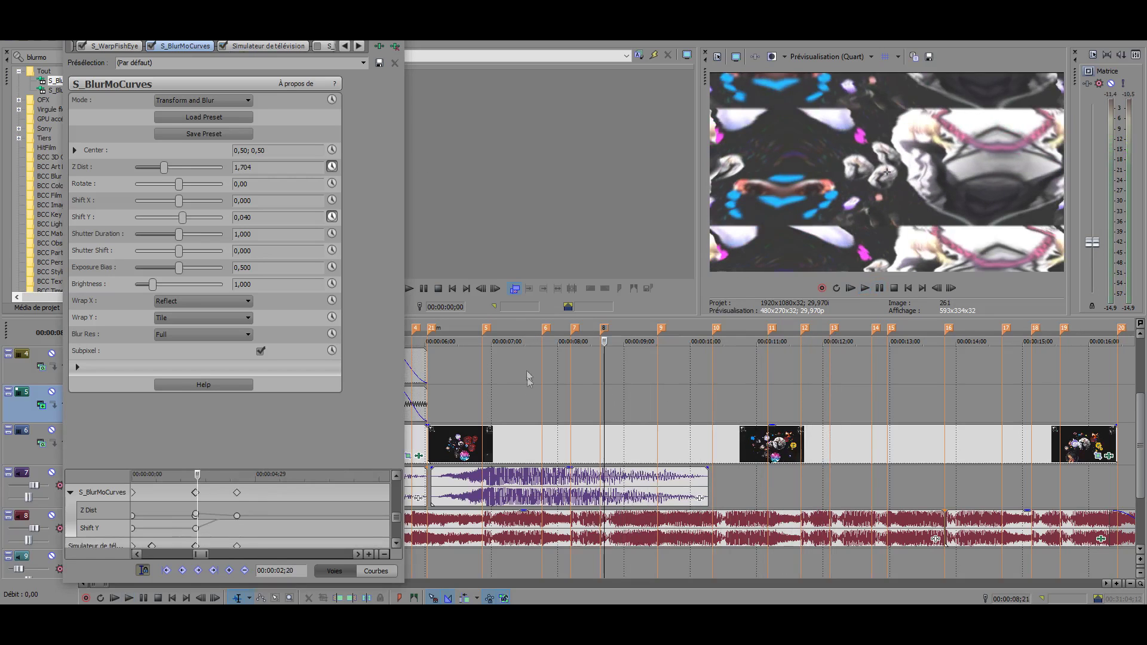
left_click(484, 394)
scroll(598, 394, "up", 2)
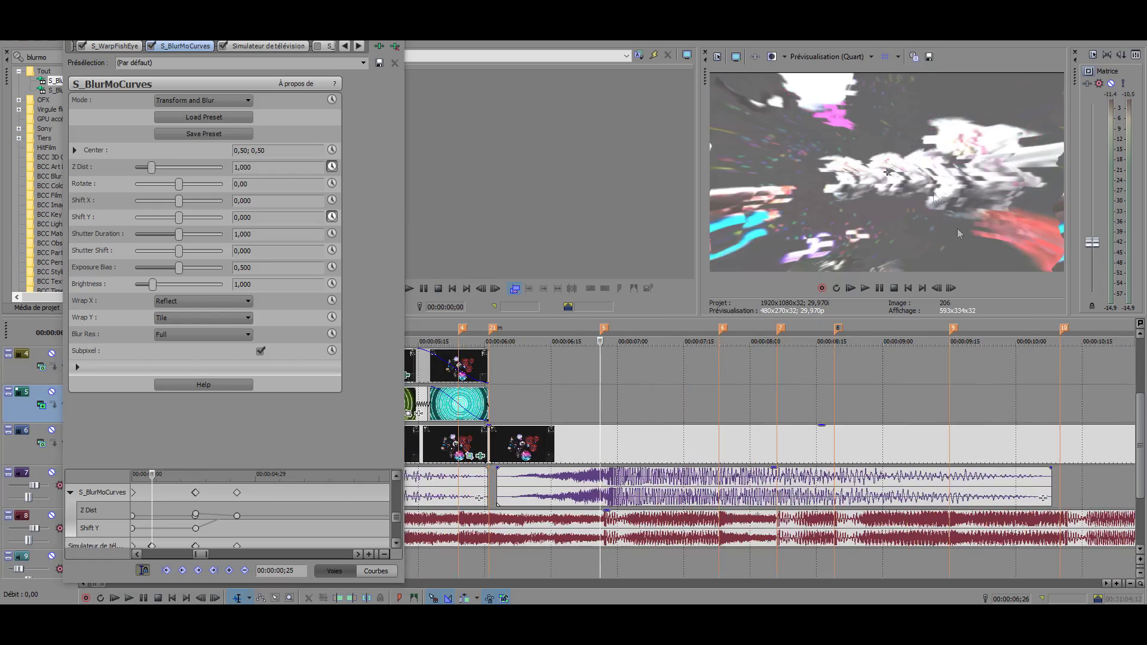
Step: Search 'simu' and drag the Mauvaise synchronisation preset onto the clip
left_click(253, 47)
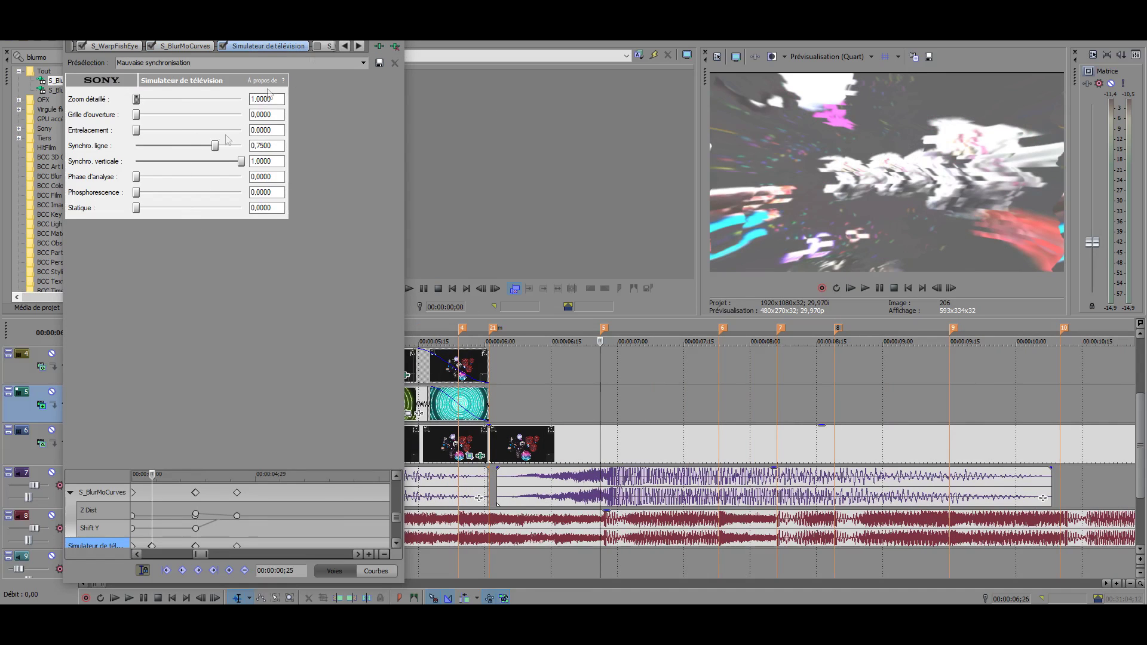
left_click(394, 62)
double_click(42, 57)
type("simu")
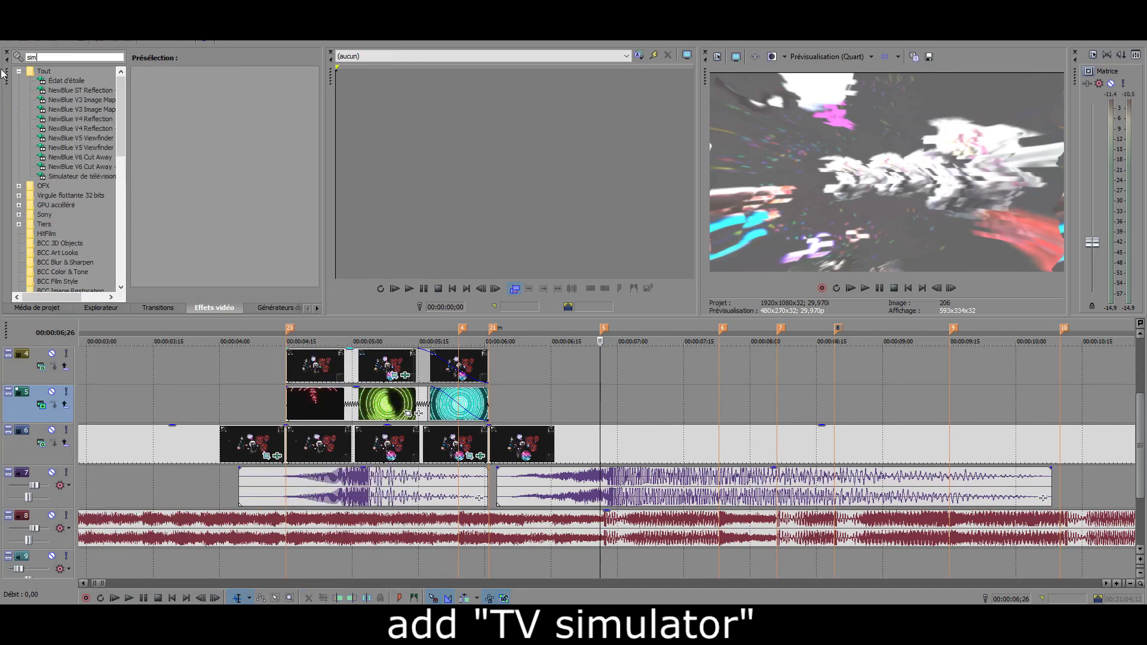
left_click(81, 81)
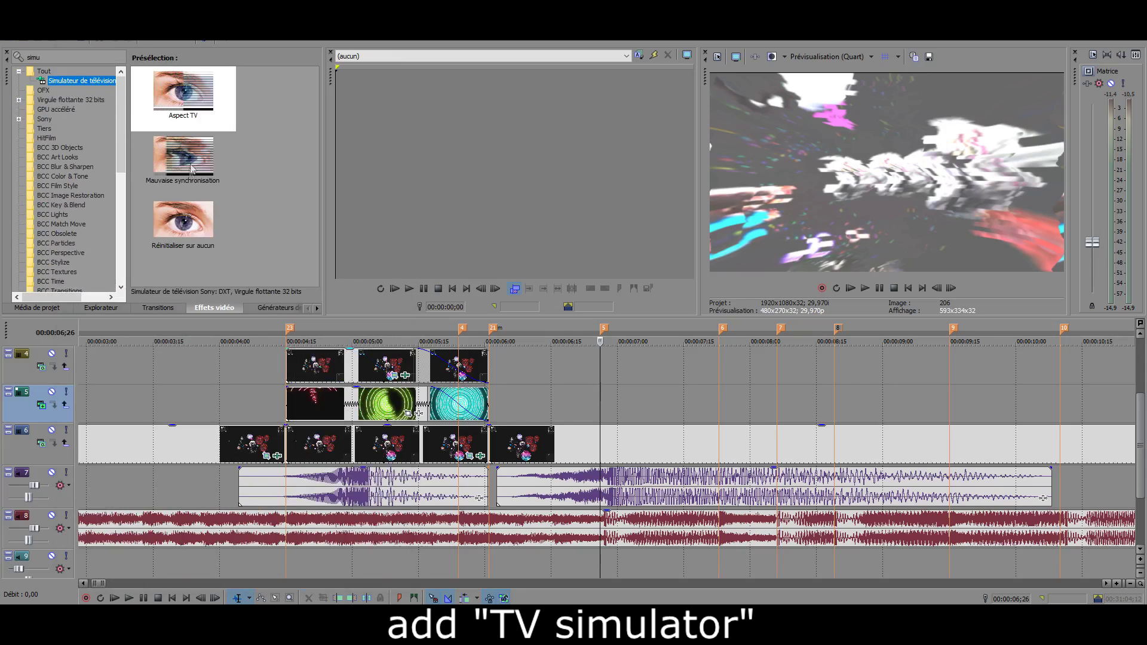
left_click(196, 168)
left_click_drag(195, 169, 174, 193)
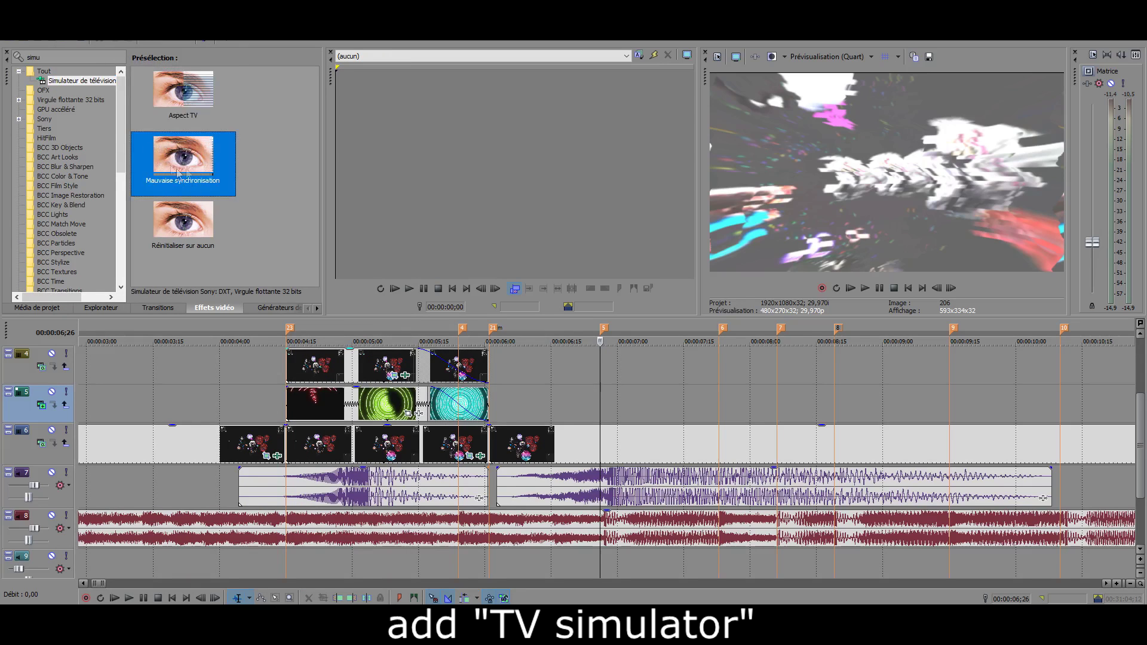
left_click_drag(598, 413, 599, 415)
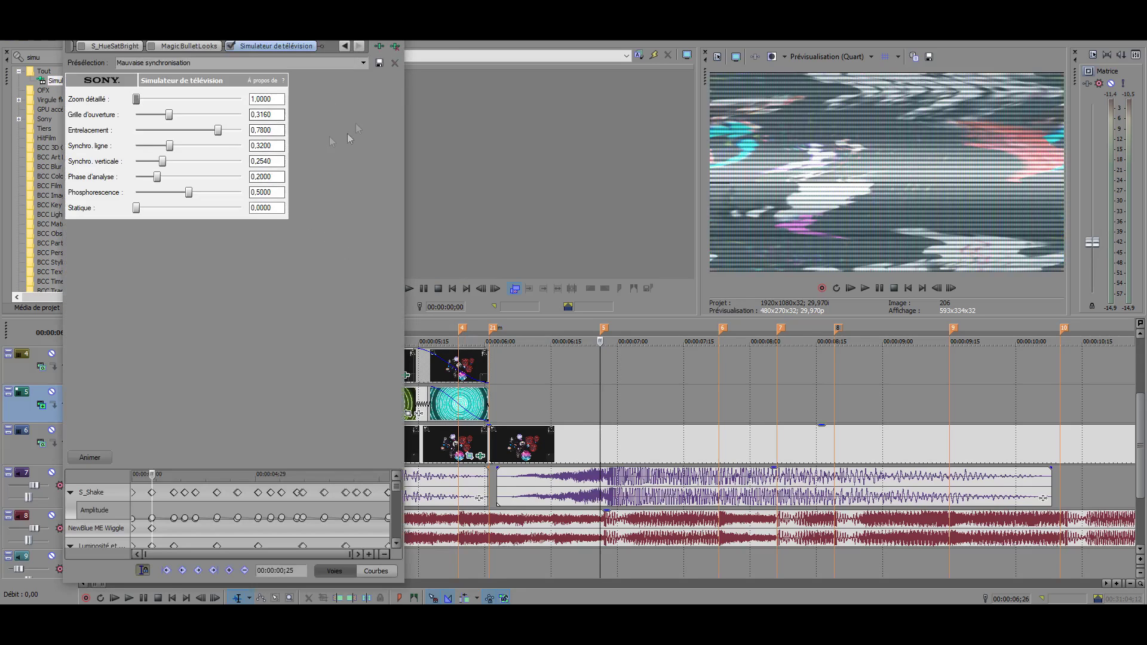
Step: Set Grille d'ouverture, Entrelacement and Phase d'analyse to 0 and Synchro verticale to 1
left_click_drag(169, 115, 136, 115)
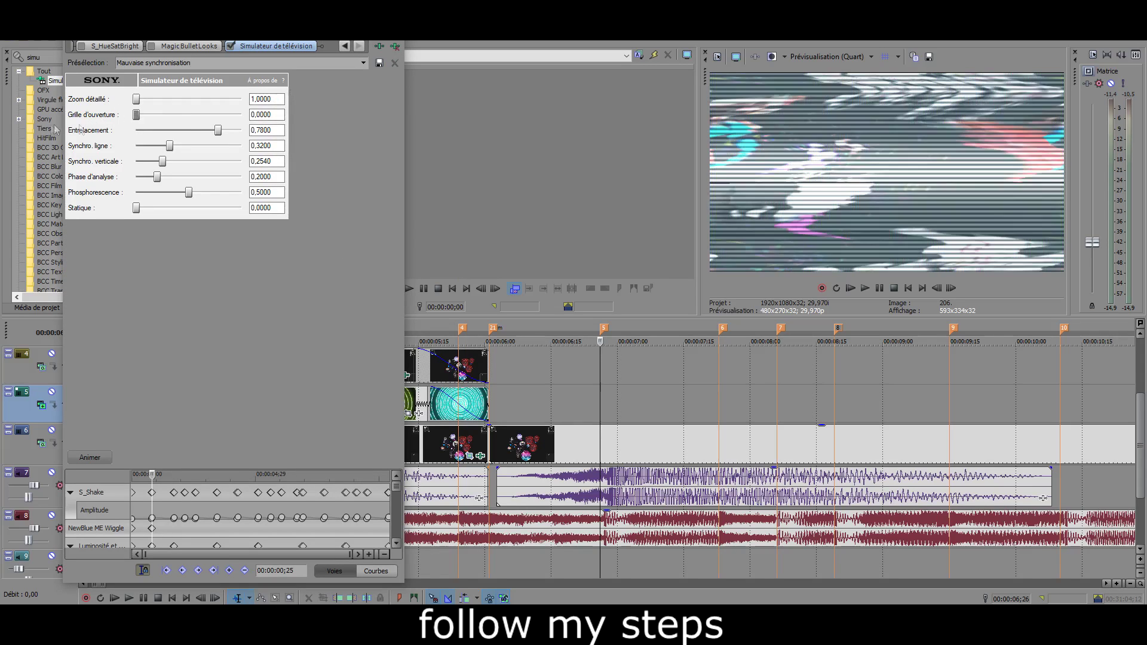
mouse_move(218, 130)
left_mouse_down()
mouse_move(136, 130)
mouse_move(251, 147)
left_mouse_up()
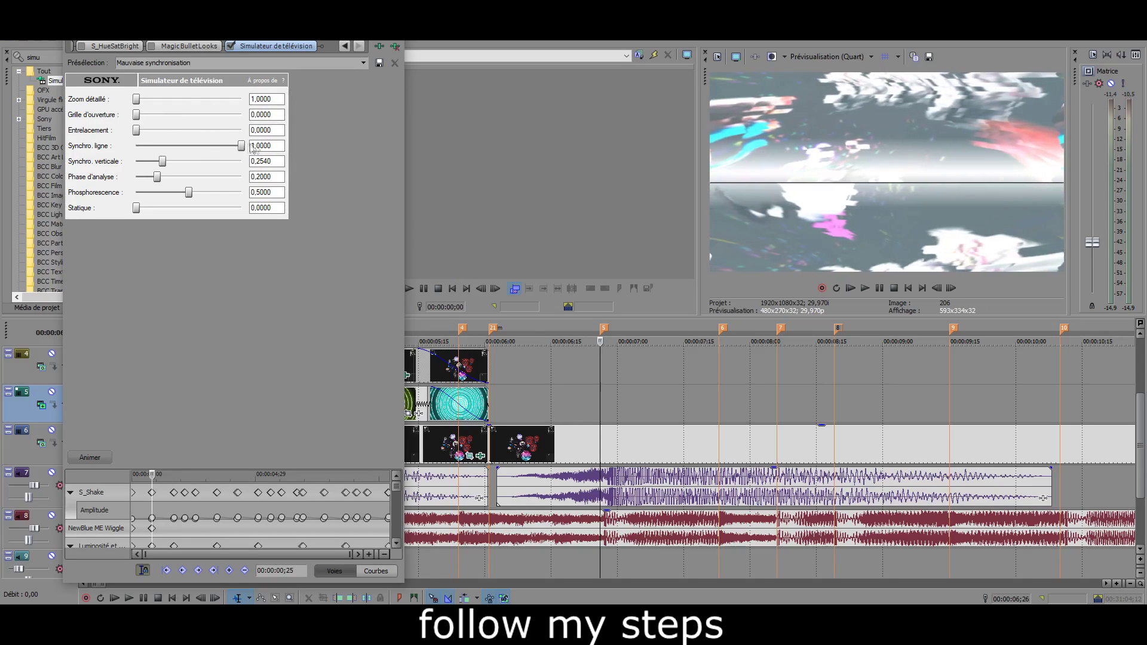
left_click_drag(162, 162, 245, 162)
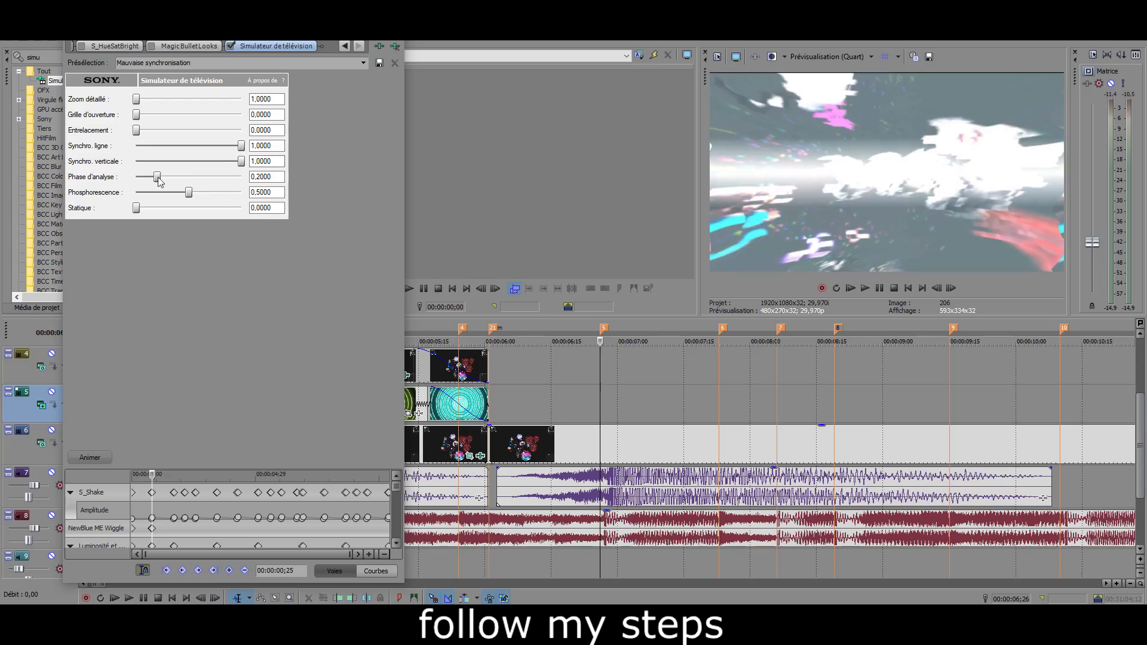
mouse_move(157, 177)
left_mouse_down()
mouse_move(134, 177)
mouse_move(136, 192)
left_mouse_up()
left_click(394, 48)
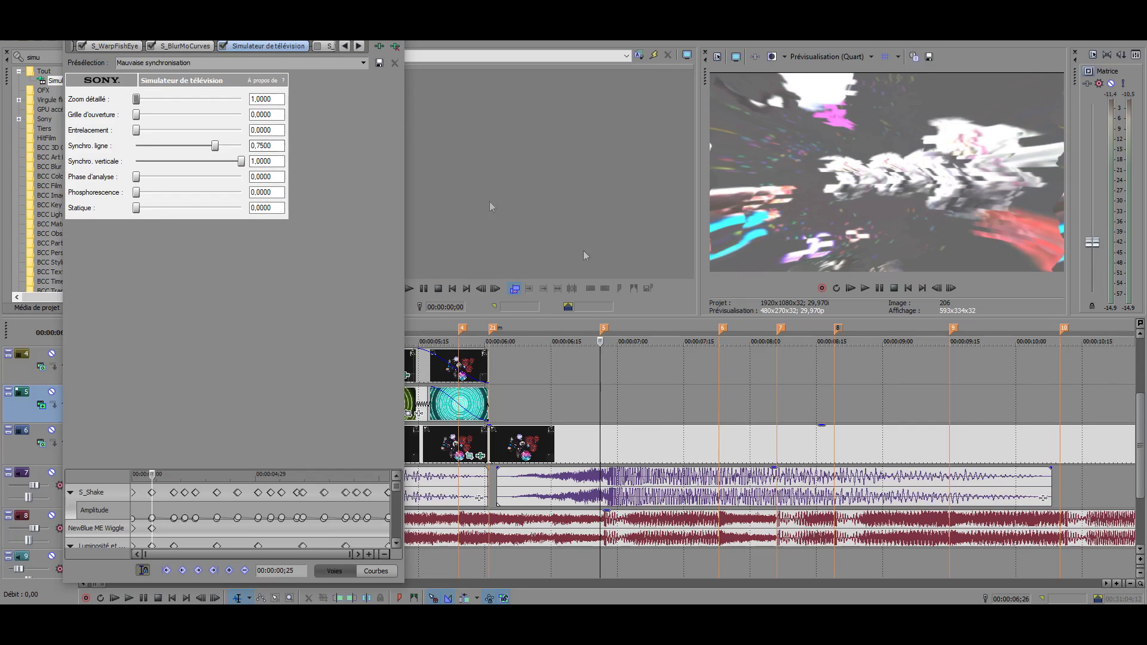
key("Up")
key("Up")
key("Left")
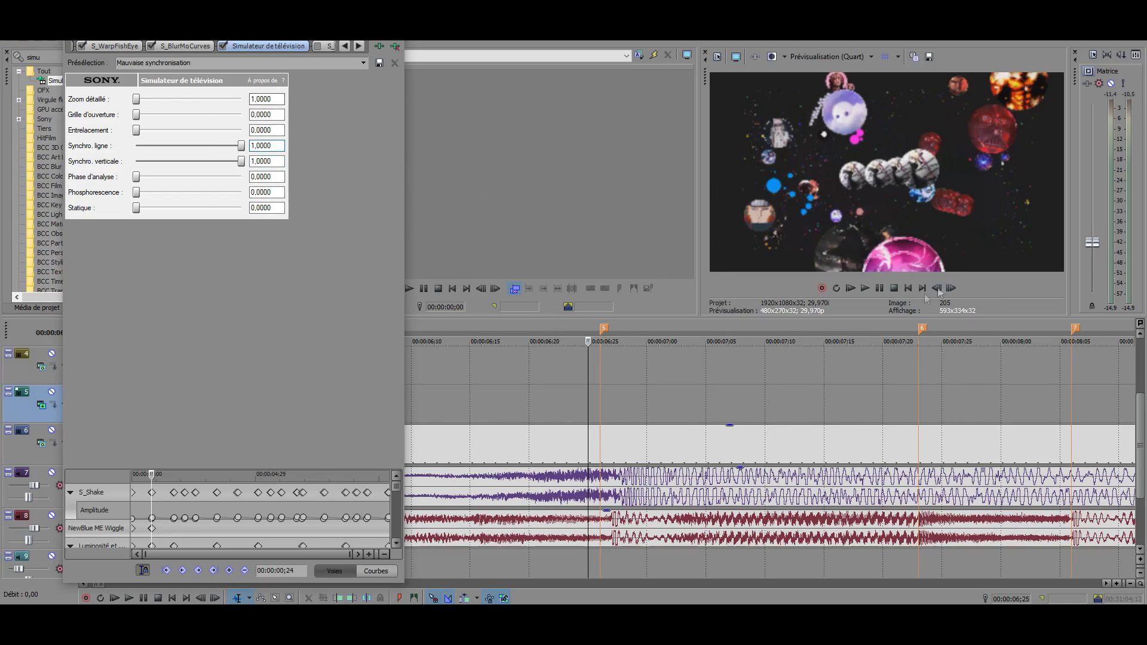
Step: Scrub frame by frame through the TV Simulator line-sync glitch to about 07;21
key("Right")
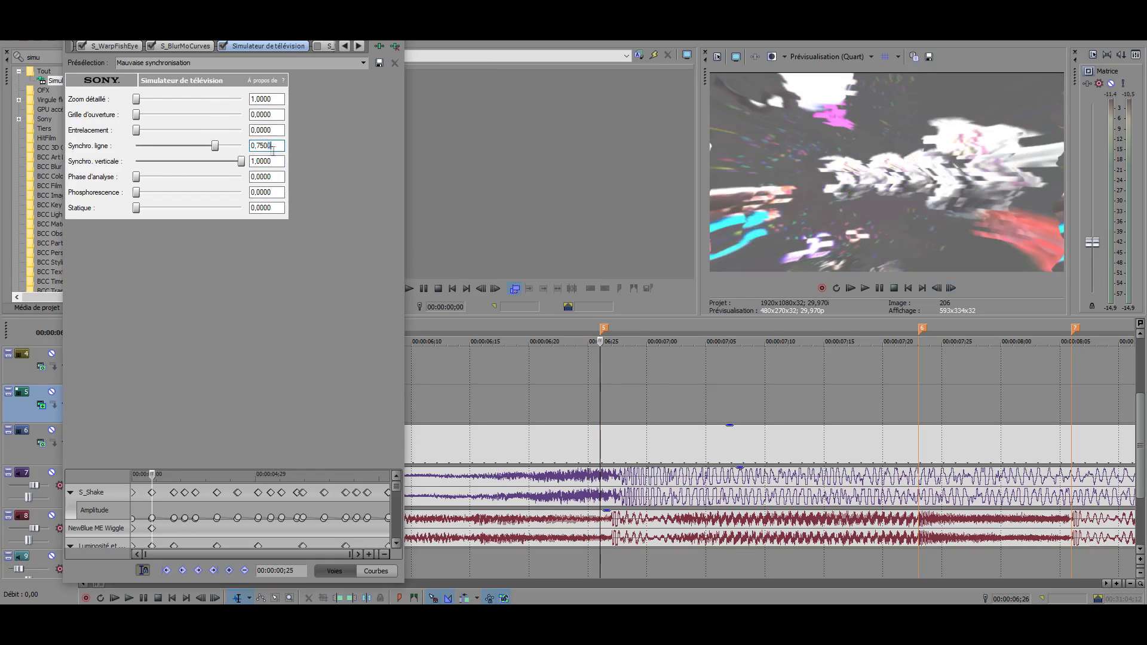
key("Down")
key("Down")
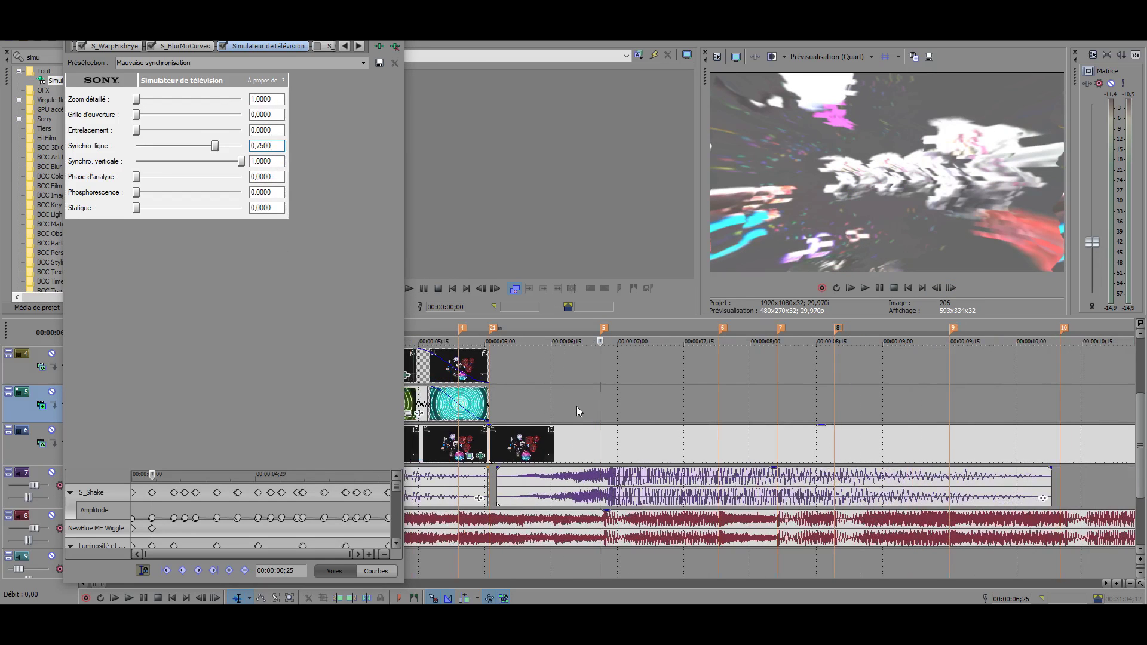
left_click_drag(604, 392, 715, 418)
scroll(400, 506, "down", 5)
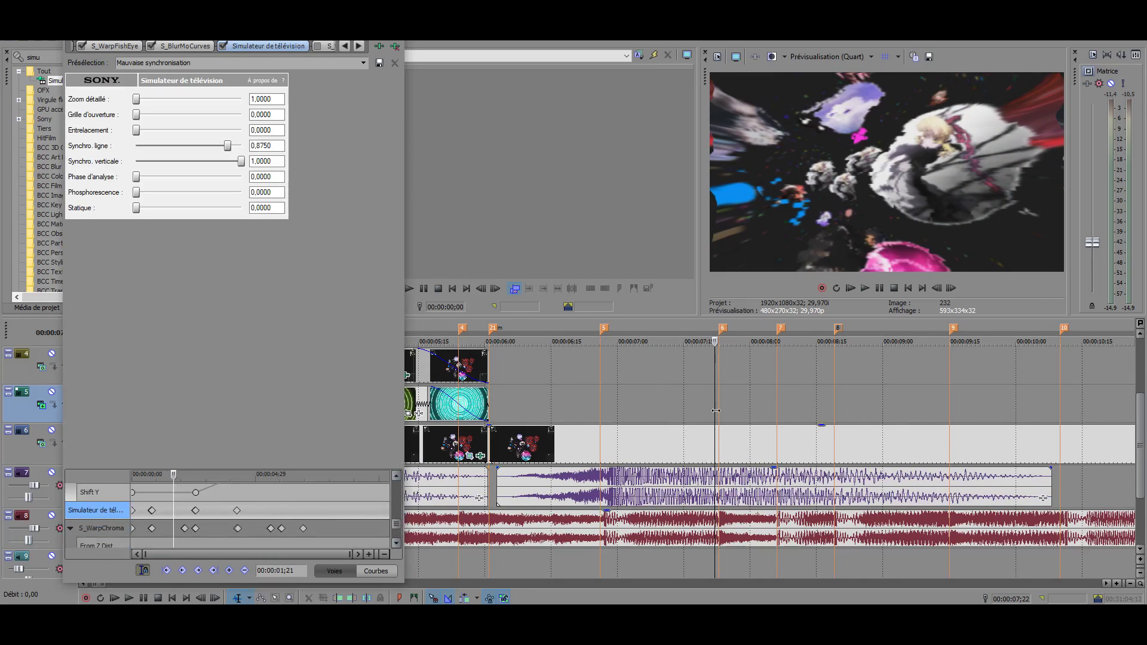
left_click_drag(716, 418, 834, 420)
left_click(936, 288)
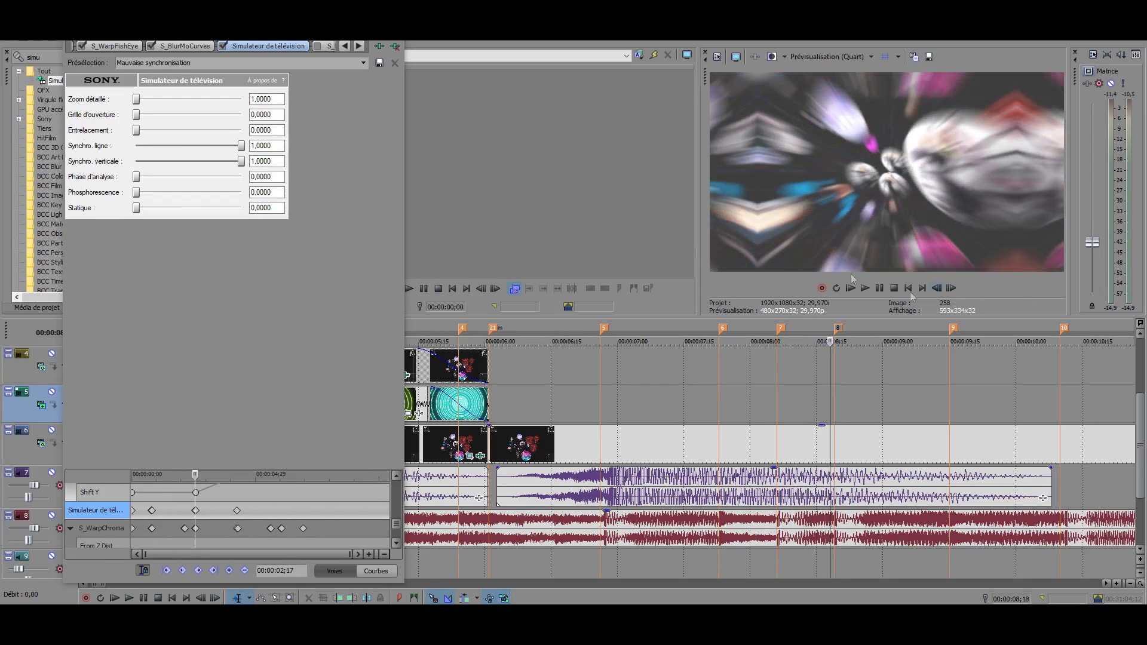
Step: Replay the glitch section, return to 06;26, and enable the S_WarpChroma effect
double_click(267, 147)
left_click(865, 288)
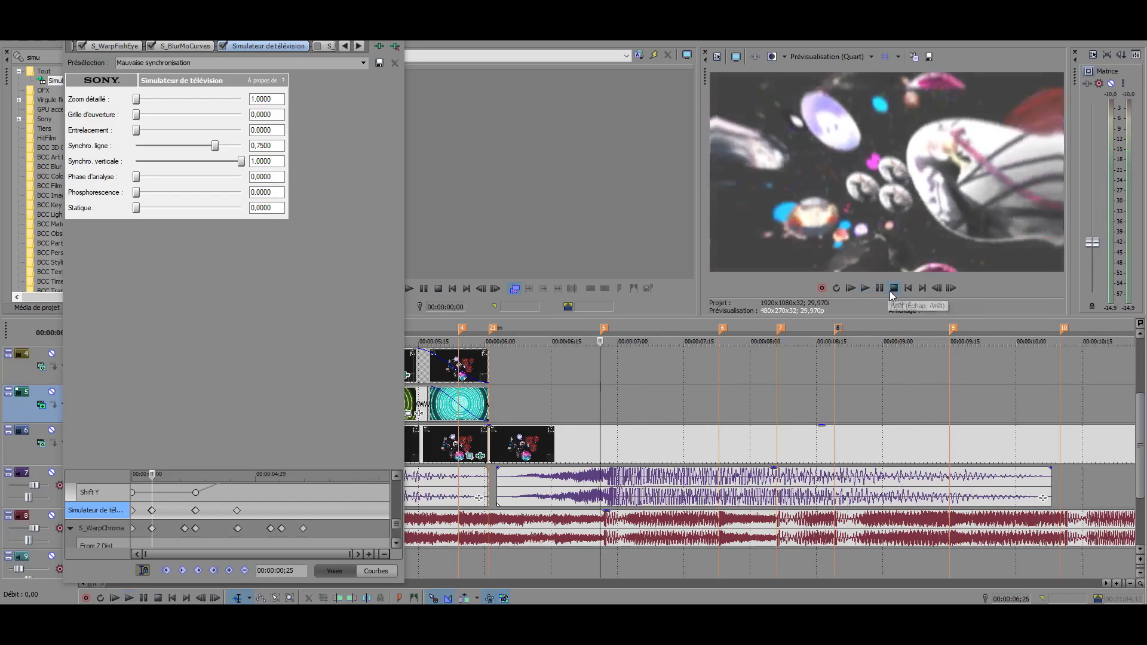
left_click(894, 287)
left_click(880, 290)
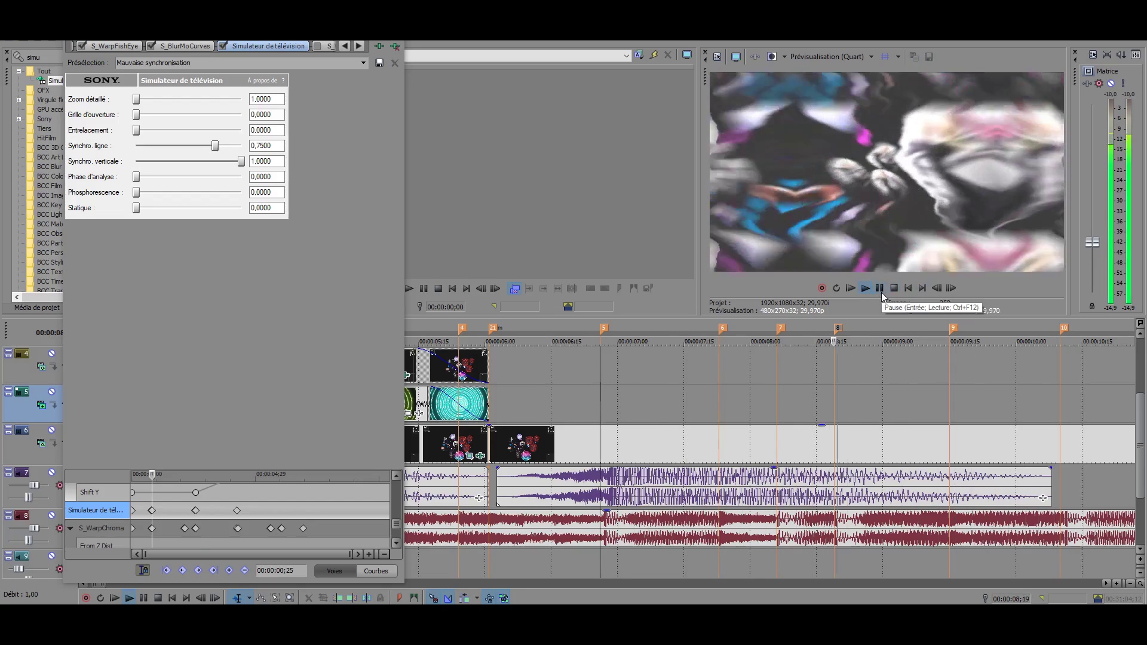
left_click(881, 292)
left_click(601, 399)
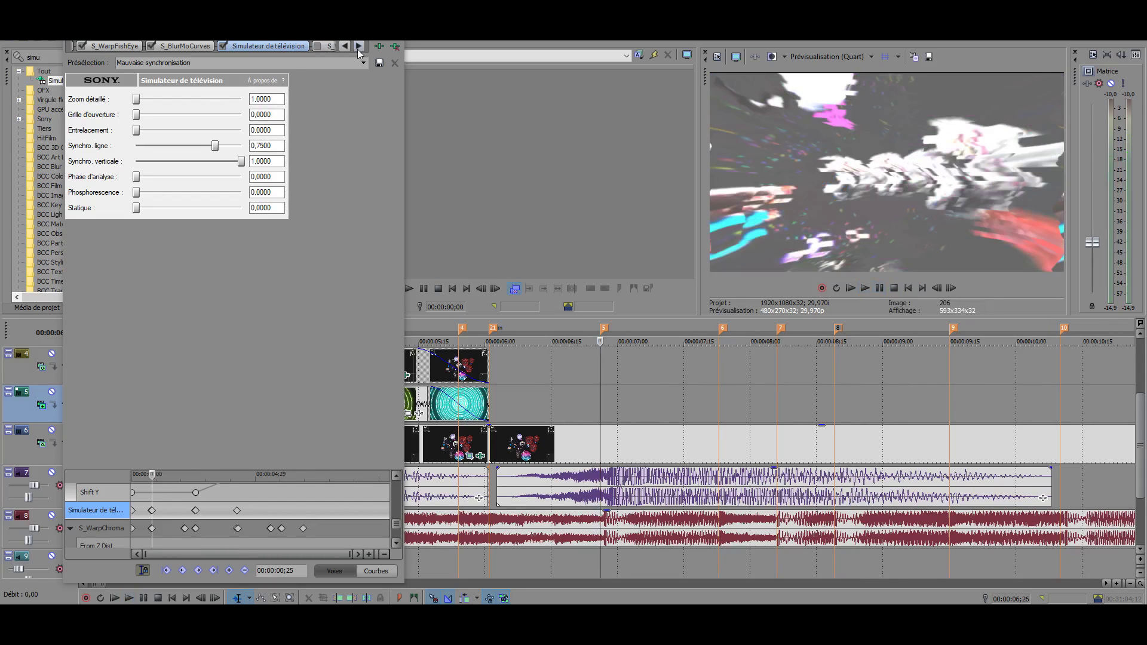
left_click(247, 46)
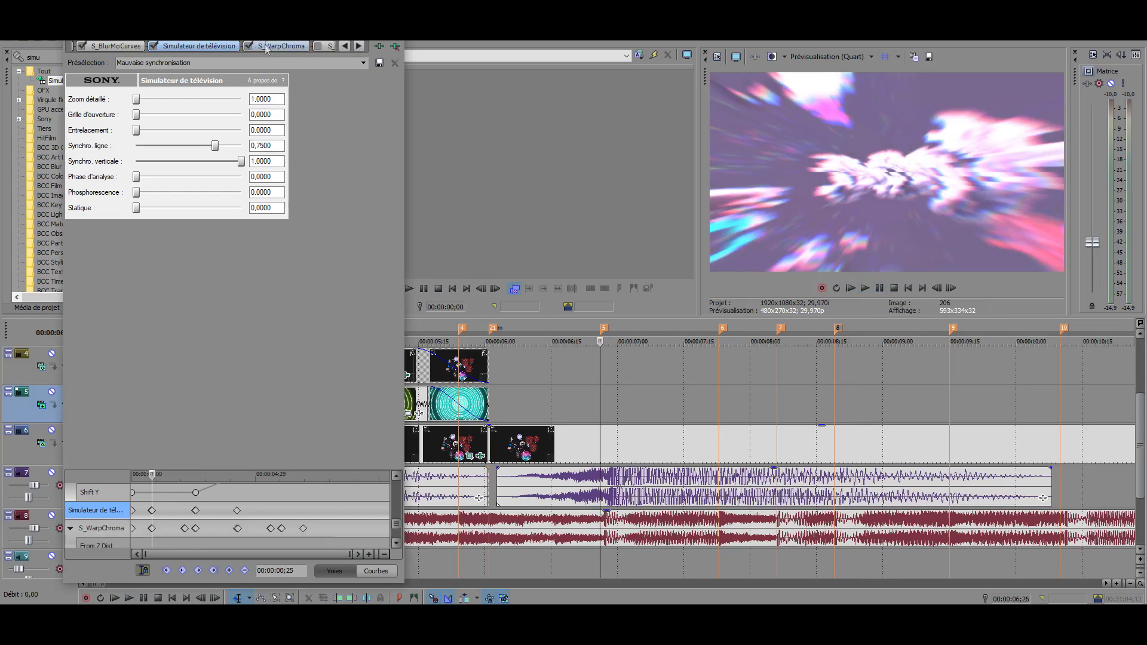
Step: Review the WarpChroma settings, with Steps at 20 and From Z Dist at 1,000
left_click(281, 47)
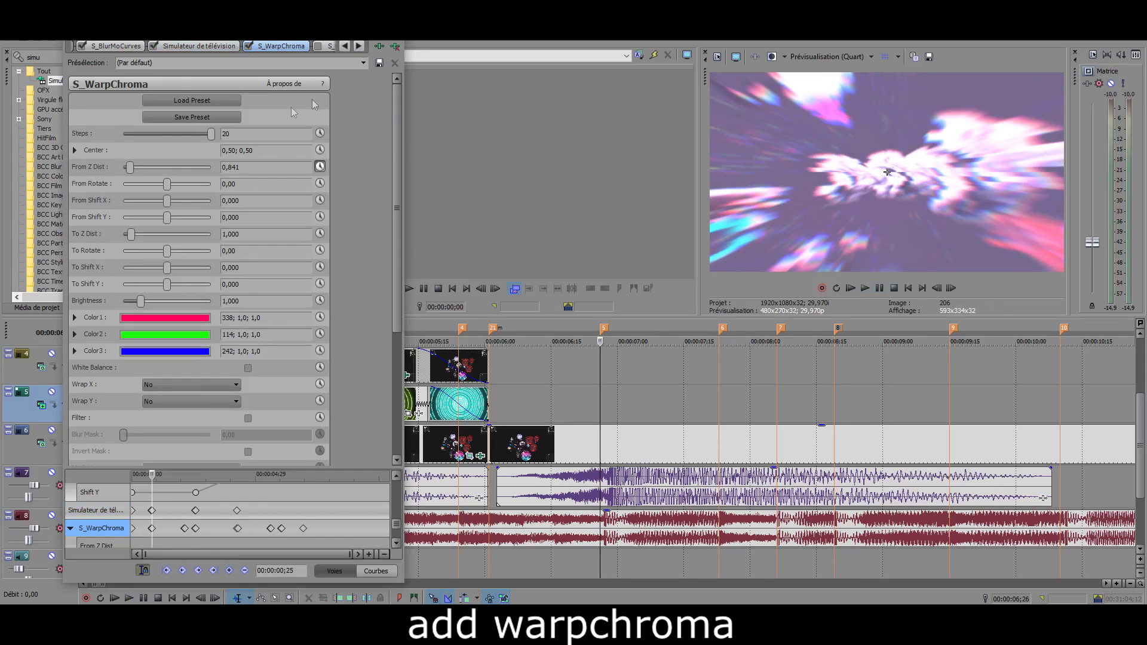
key("Tab")
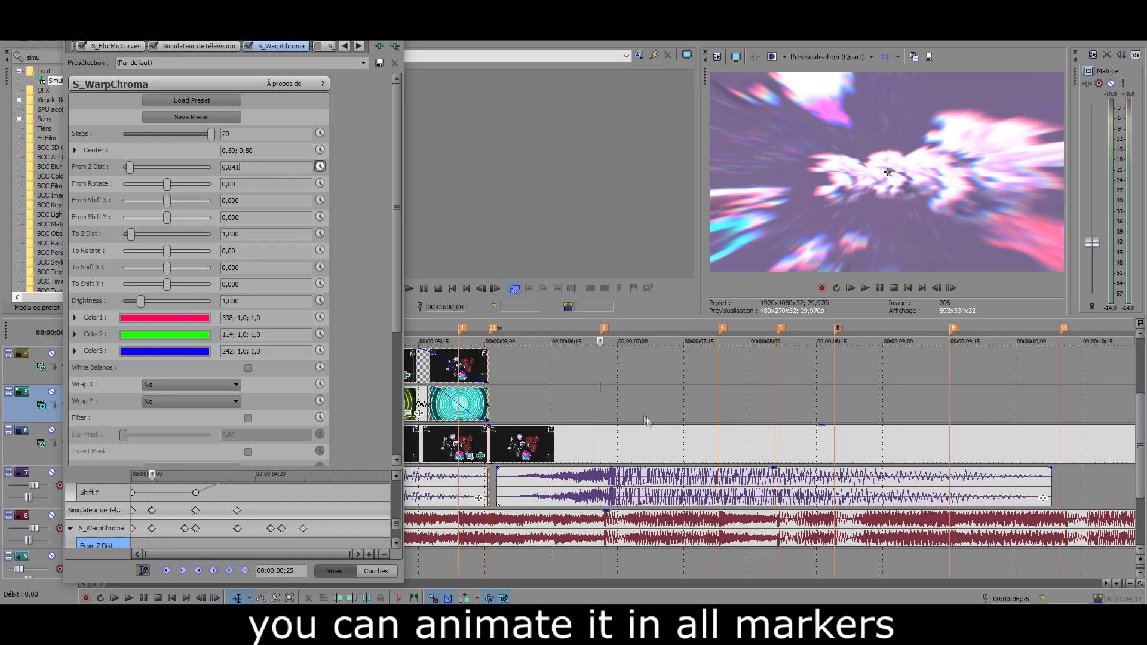
scroll(647, 422, "up", 3)
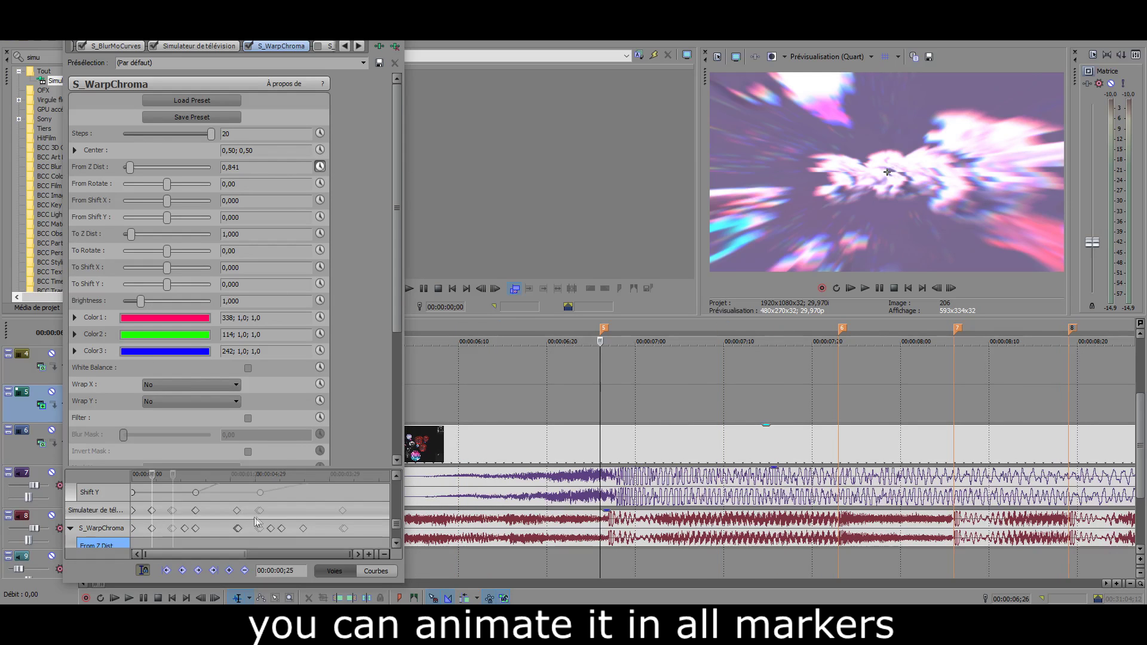
scroll(268, 526, "down", 3)
scroll(335, 535, "down", 1)
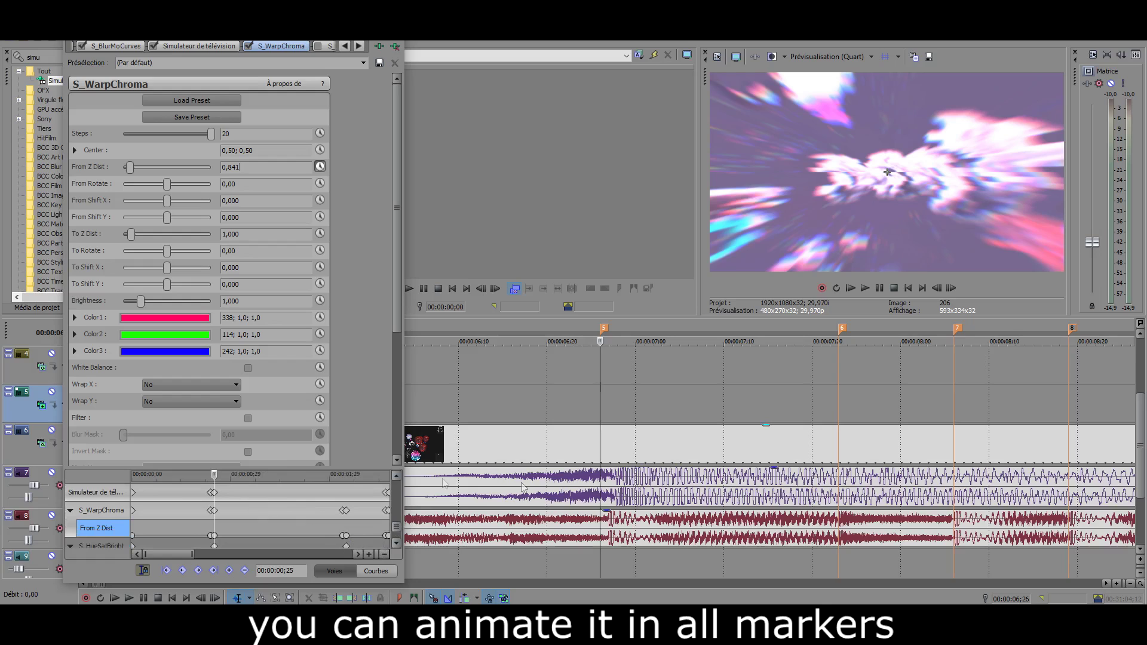
scroll(614, 405, "up", 2)
key("Left")
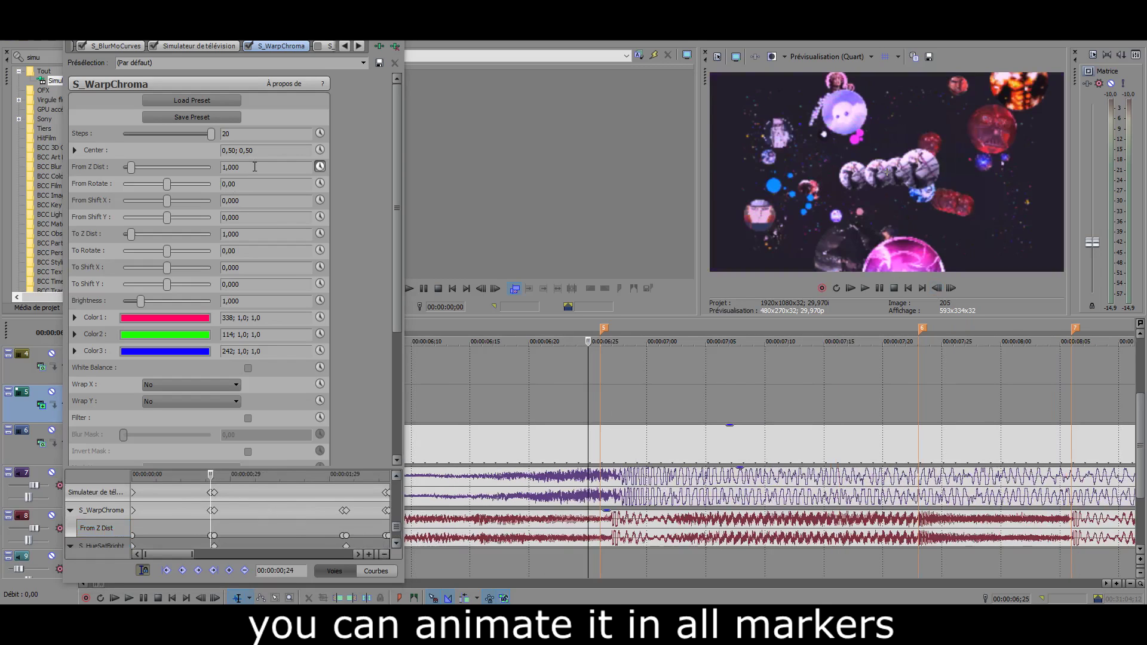
left_click(255, 167)
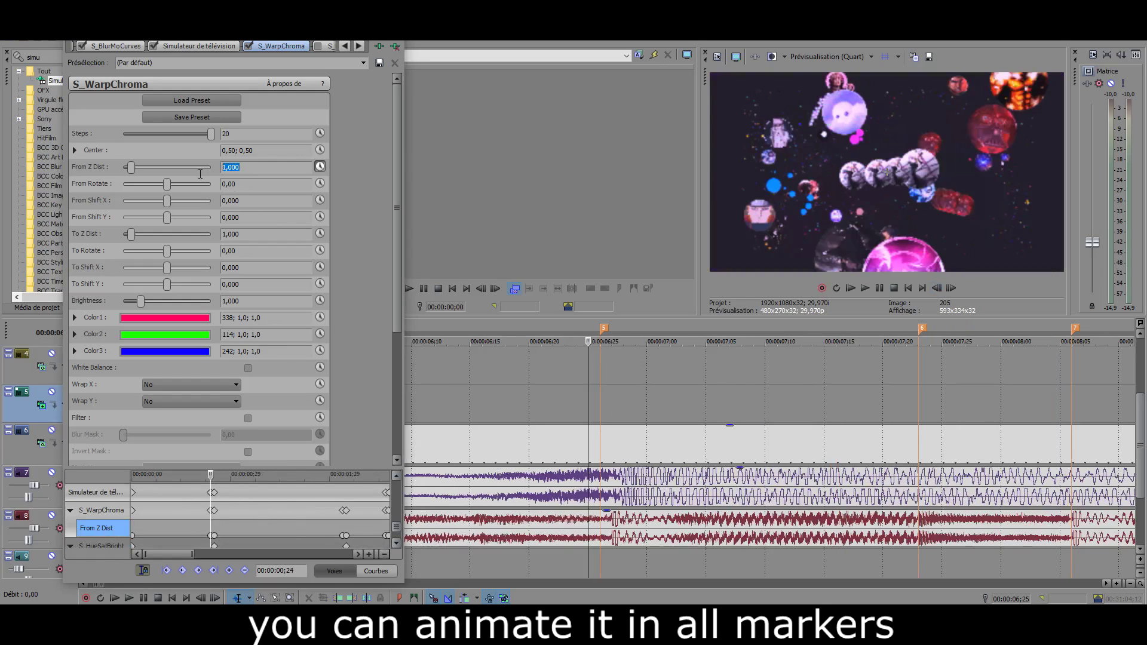
left_click(259, 169)
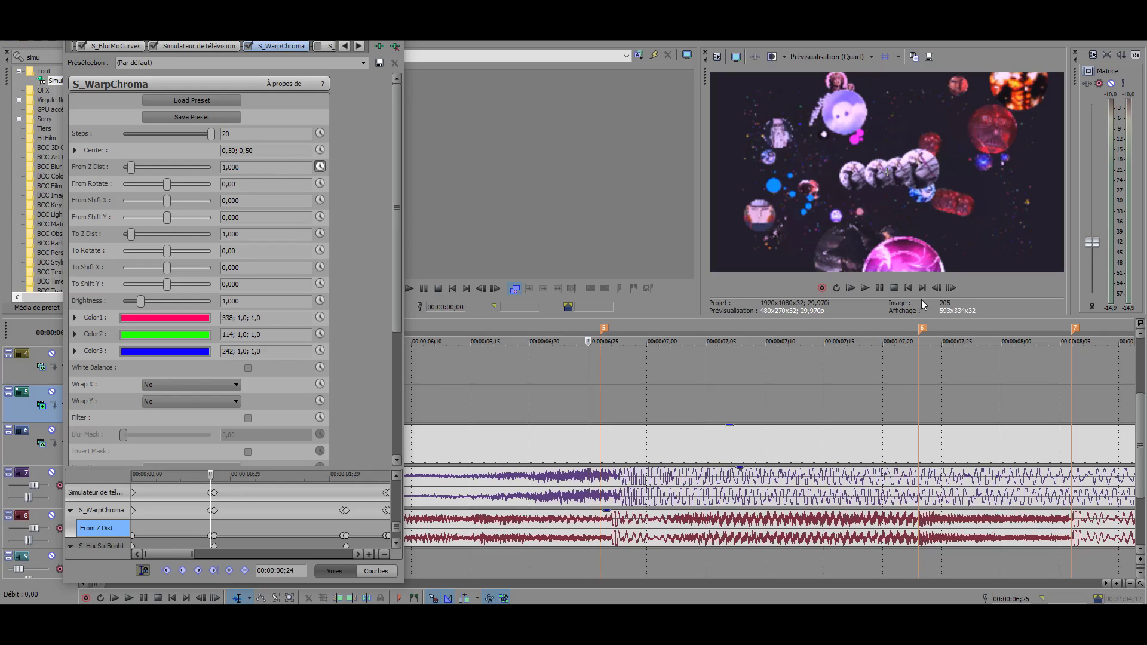
Step: Scrub and play back the WarpChroma From Z Dist animation
left_click(949, 289)
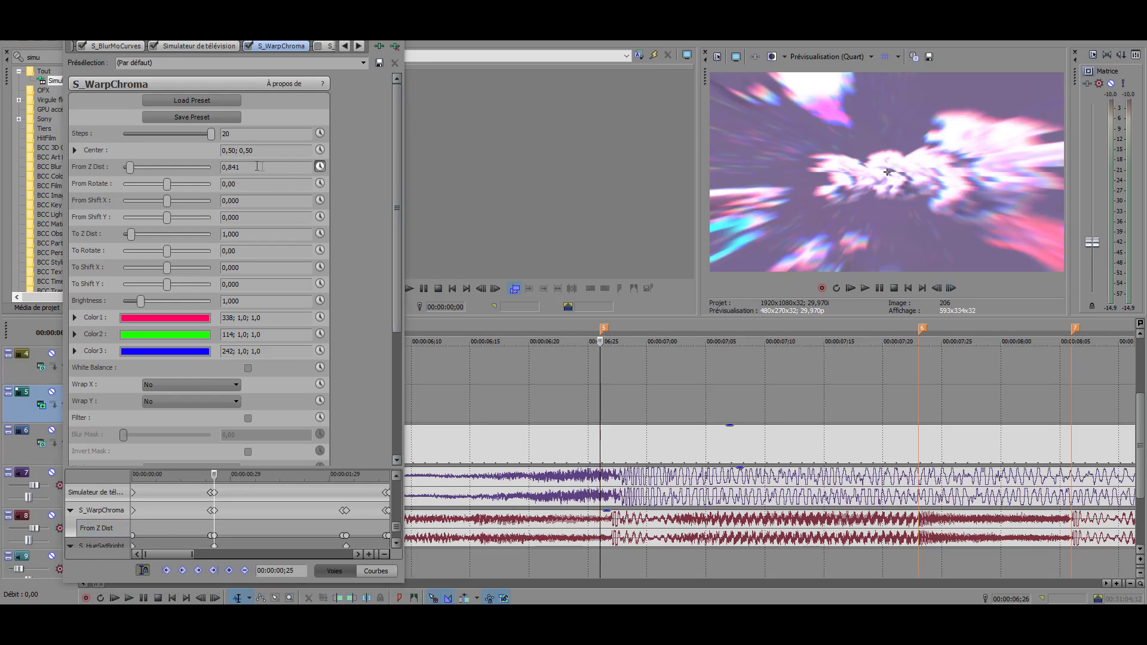
mouse_move(599, 393)
left_mouse_down()
mouse_move(659, 405)
mouse_move(1110, 401)
mouse_move(597, 404)
left_mouse_up()
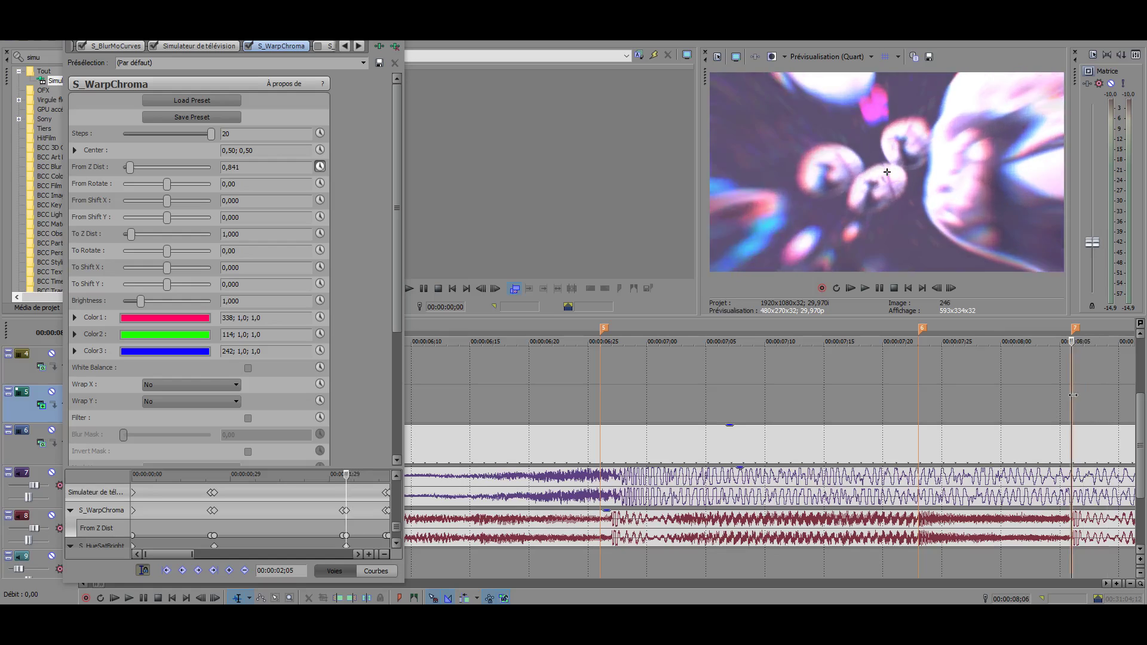
left_click(865, 288)
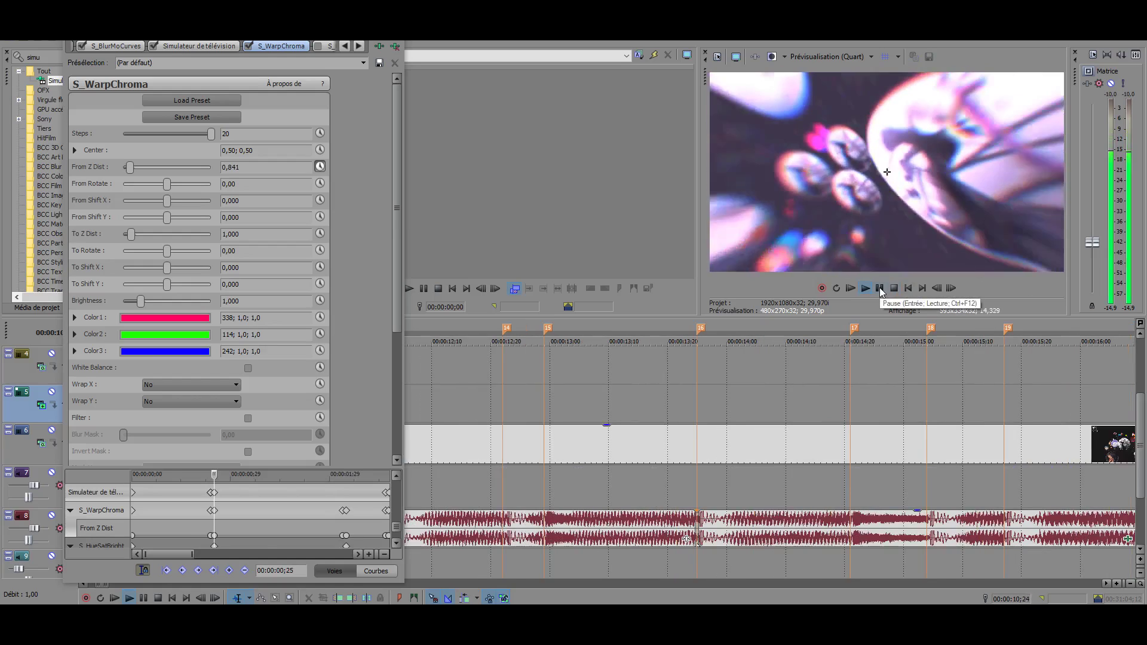
left_click(880, 288)
Step: Return the playhead to 06;26 and enable the S_HueSatBright effect in the chain
scroll(533, 449, "down", 5)
left_click(439, 397)
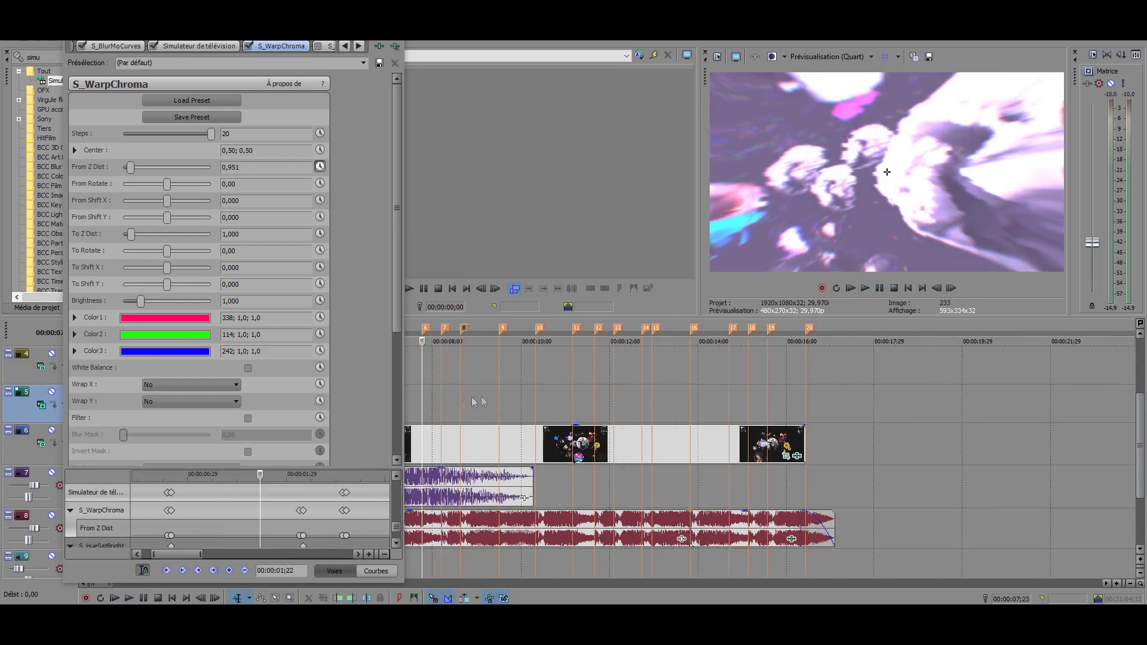
scroll(564, 394, "up", 4)
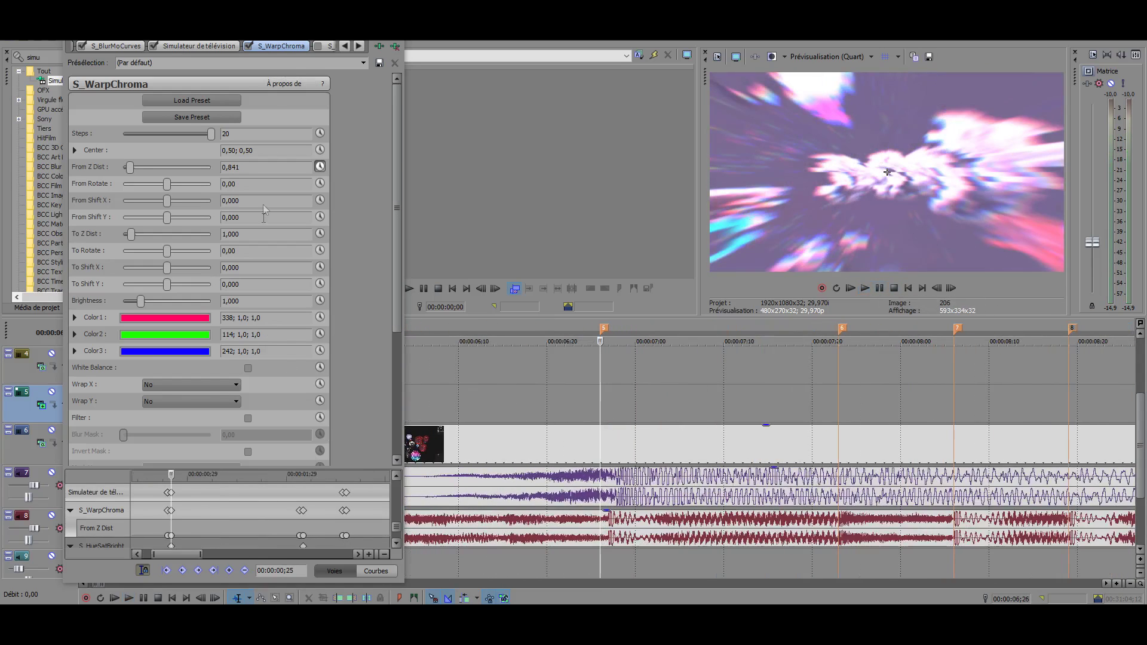
left_click(358, 46)
left_click(247, 47)
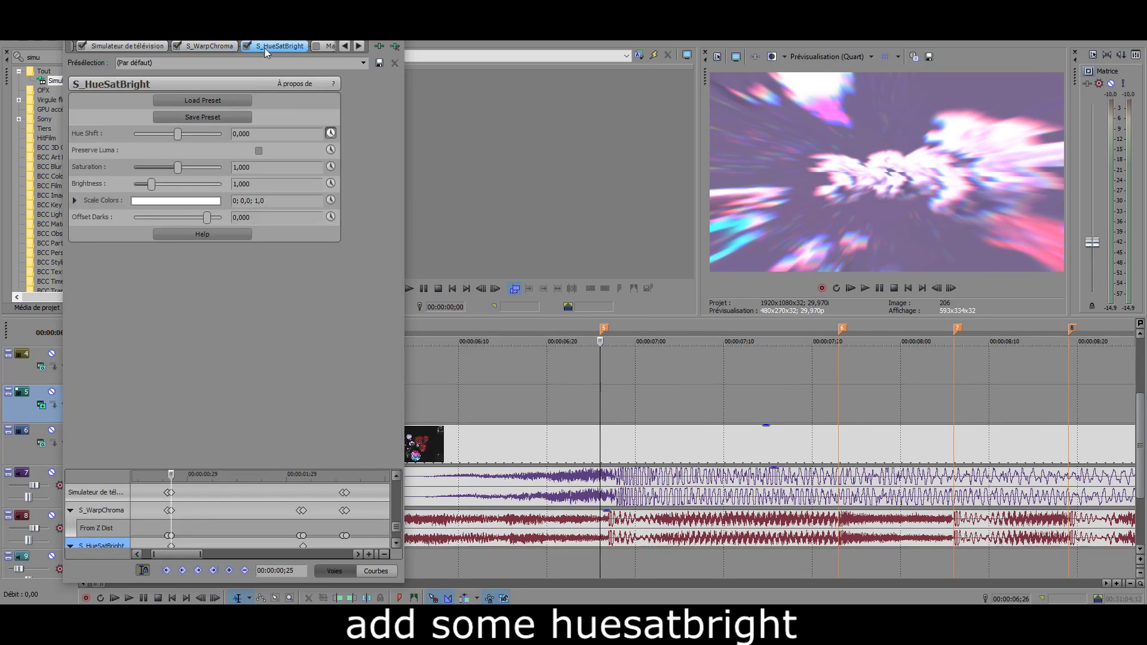
Step: Add a Hue Shift keyframe at 0,000 and play back the glitch section
left_click_drag(395, 525, 399, 534)
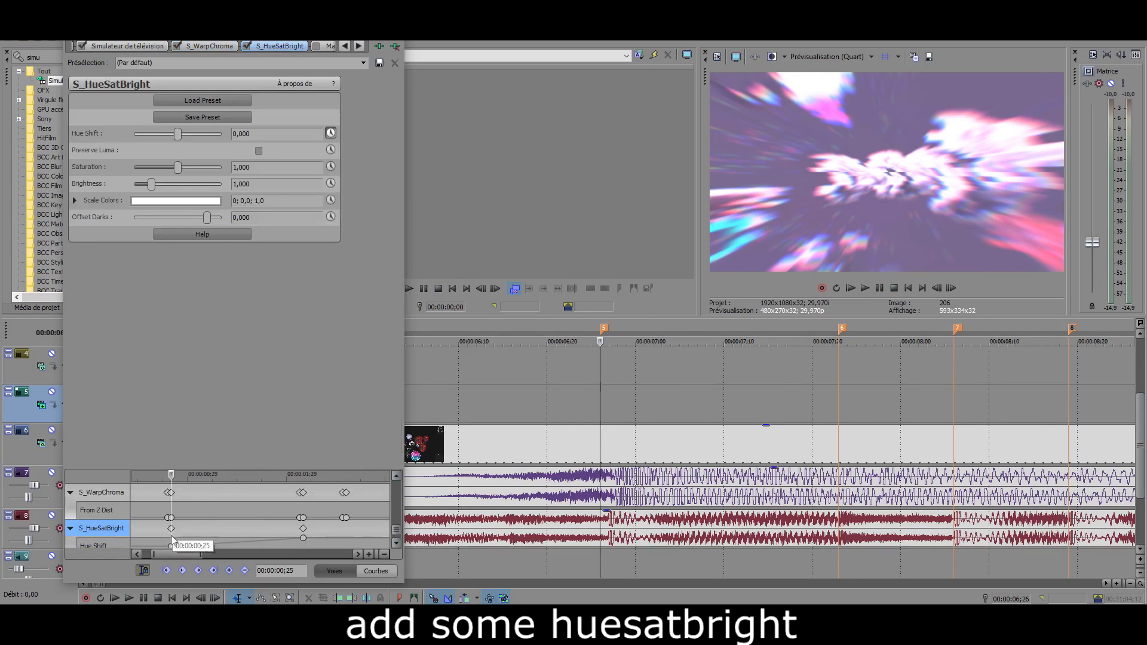
scroll(573, 424, "up", 2)
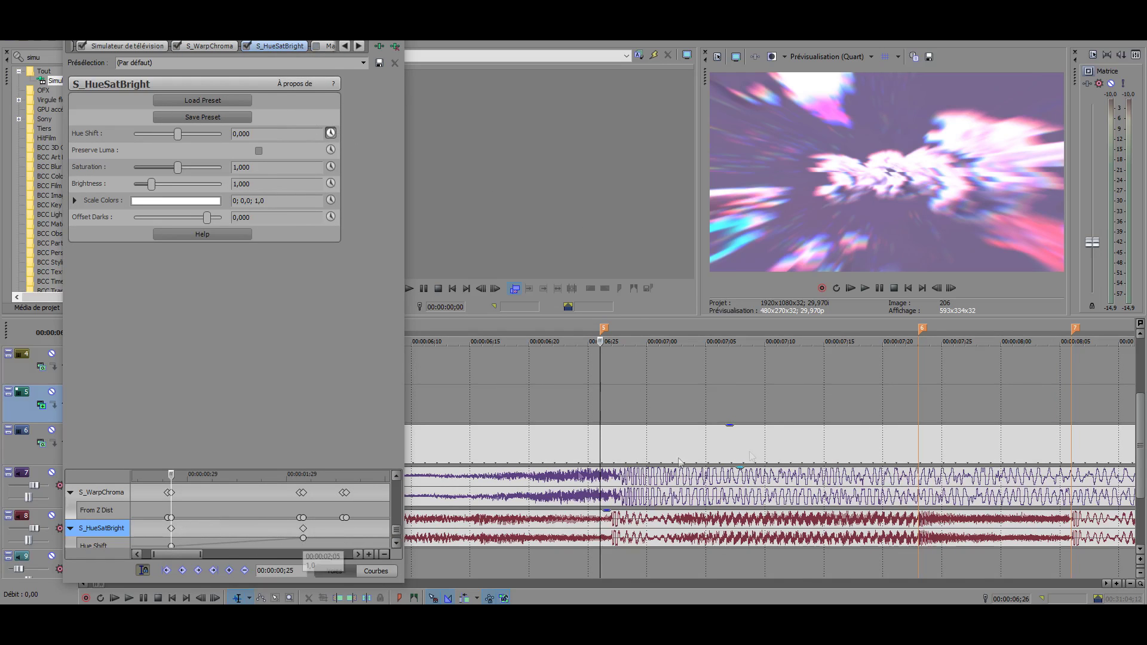
left_click(864, 288)
scroll(763, 400, "down", 3)
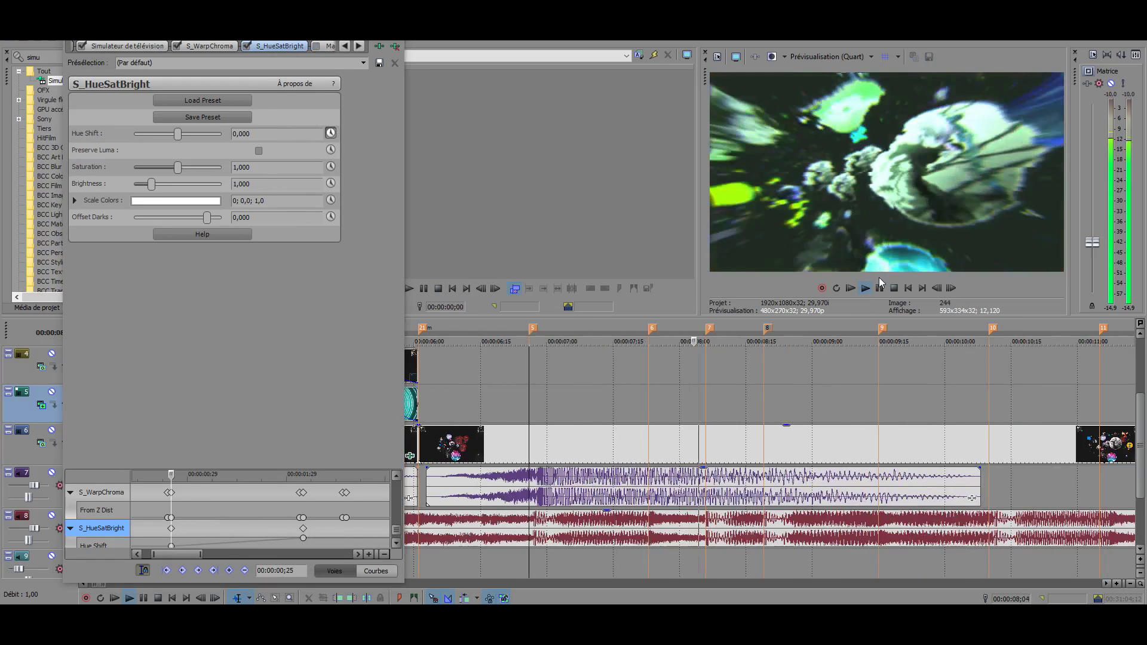
left_click(880, 289)
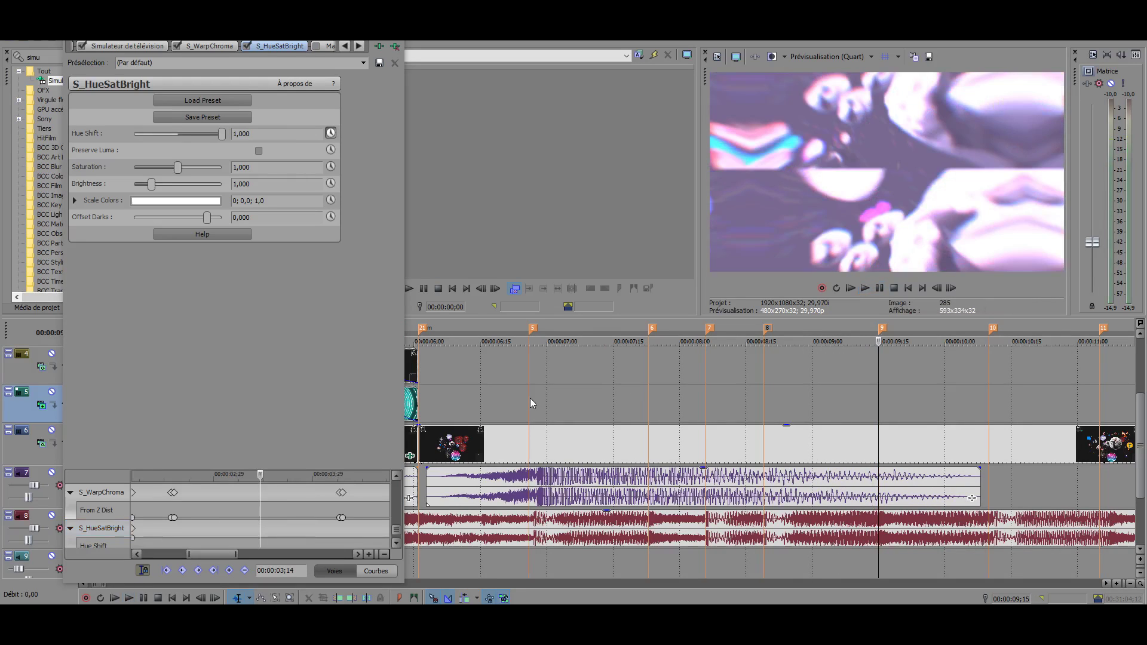
Step: Add the Hue Shift 1,000 keyframe and replay the section from about 06;28
left_click_drag(394, 537, 398, 542)
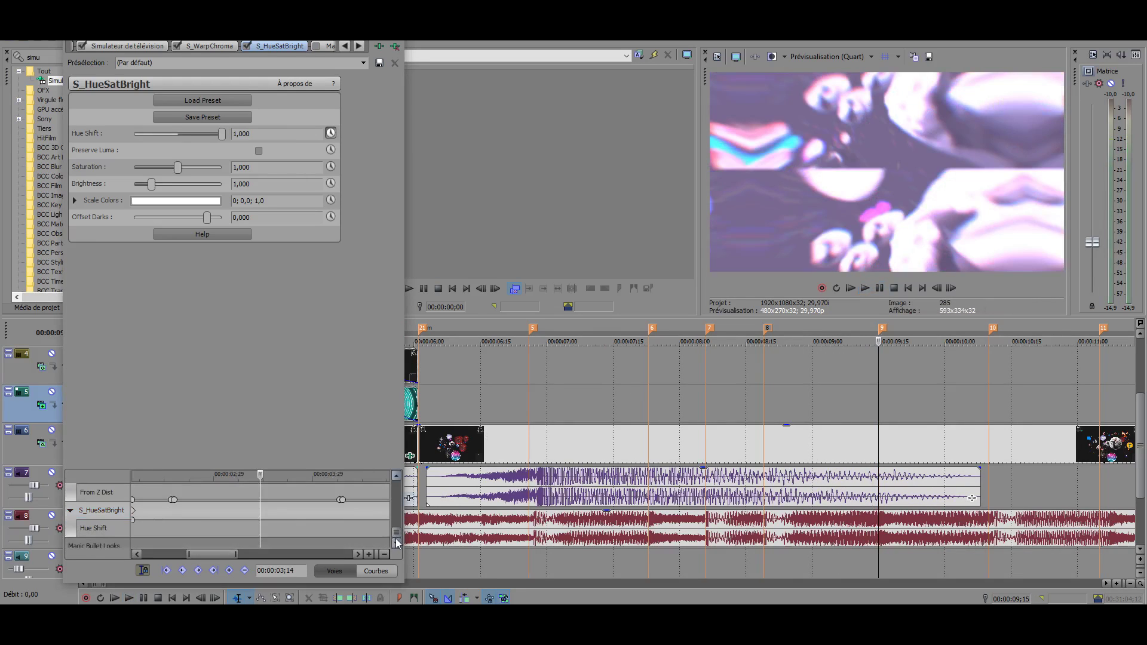
left_click(135, 510)
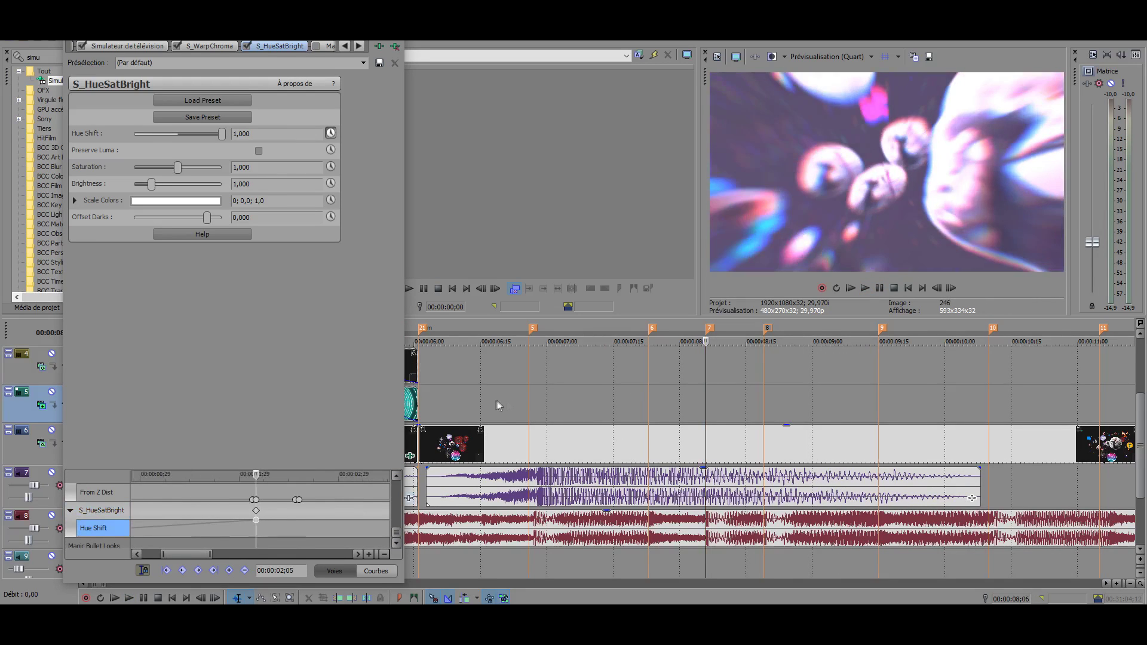
left_click(524, 392)
left_click(866, 289)
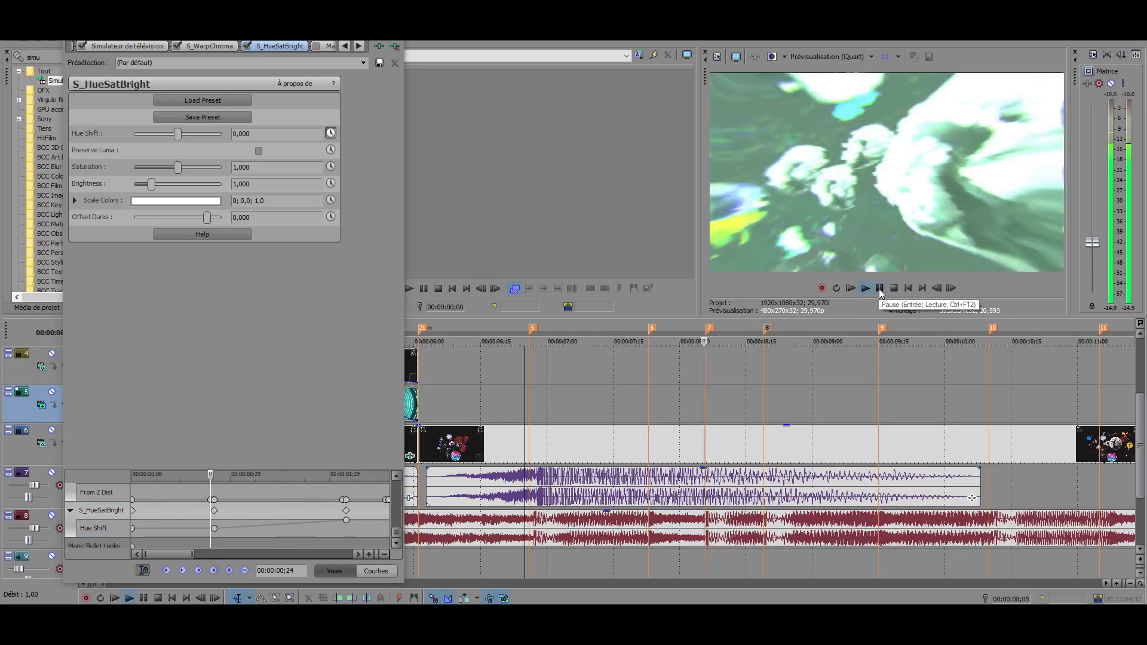
left_click(879, 289)
left_click(529, 395)
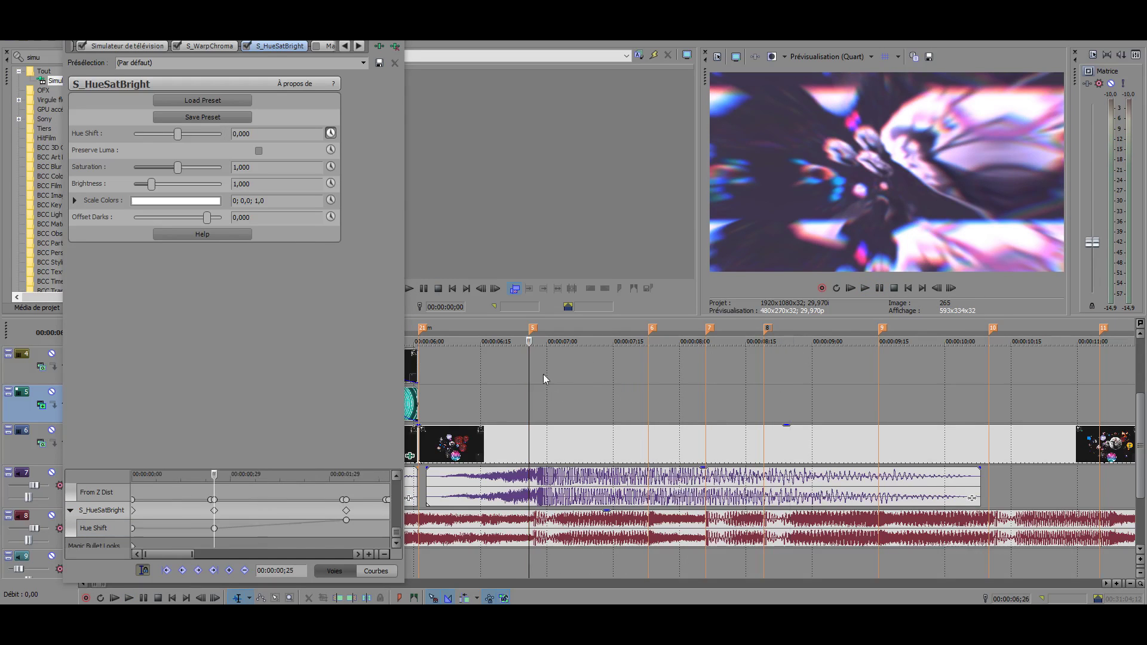
left_click(866, 288)
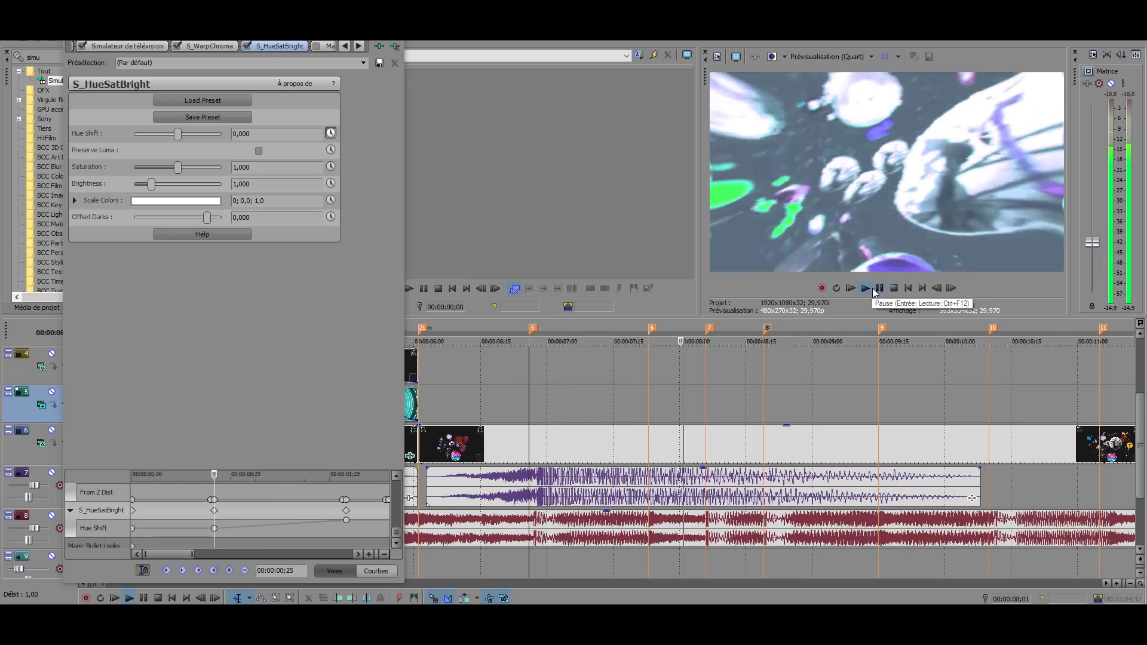
key("space")
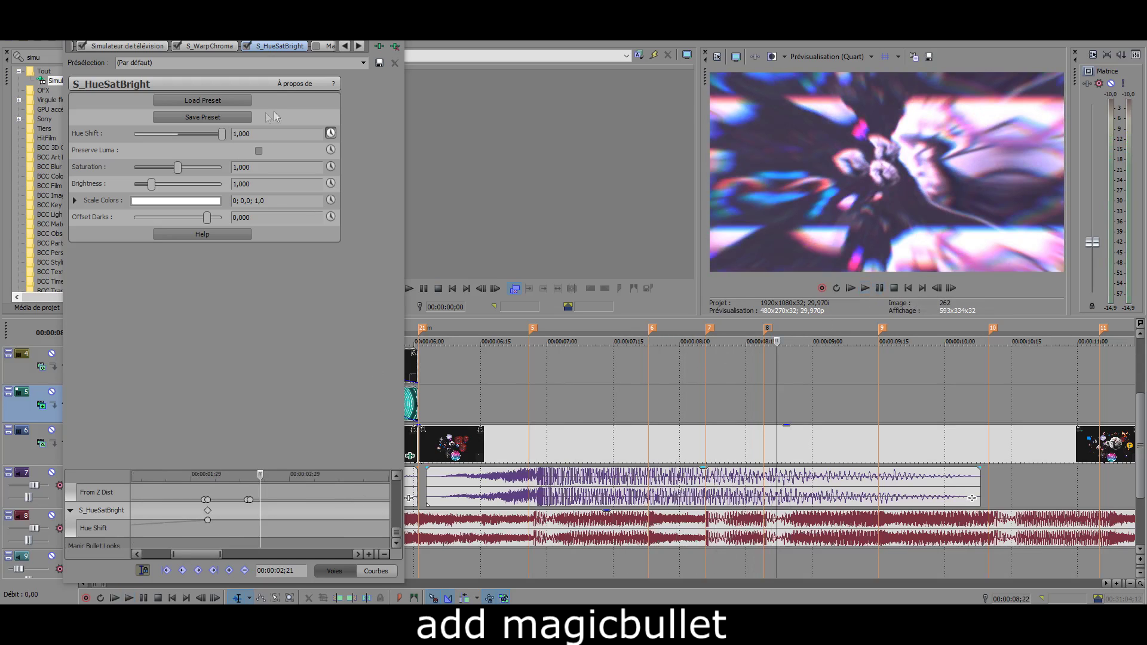
Step: Enable the MagicBulletLooks effect in the clip's effect chain
left_click(356, 47)
left_click(222, 47)
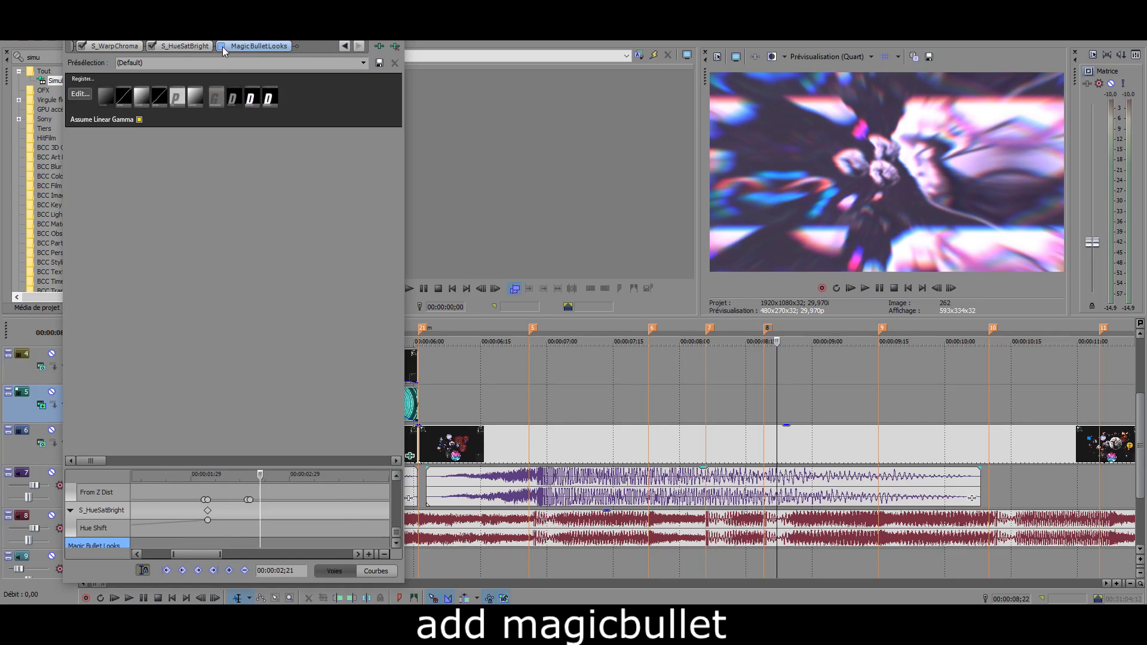
left_click(221, 46)
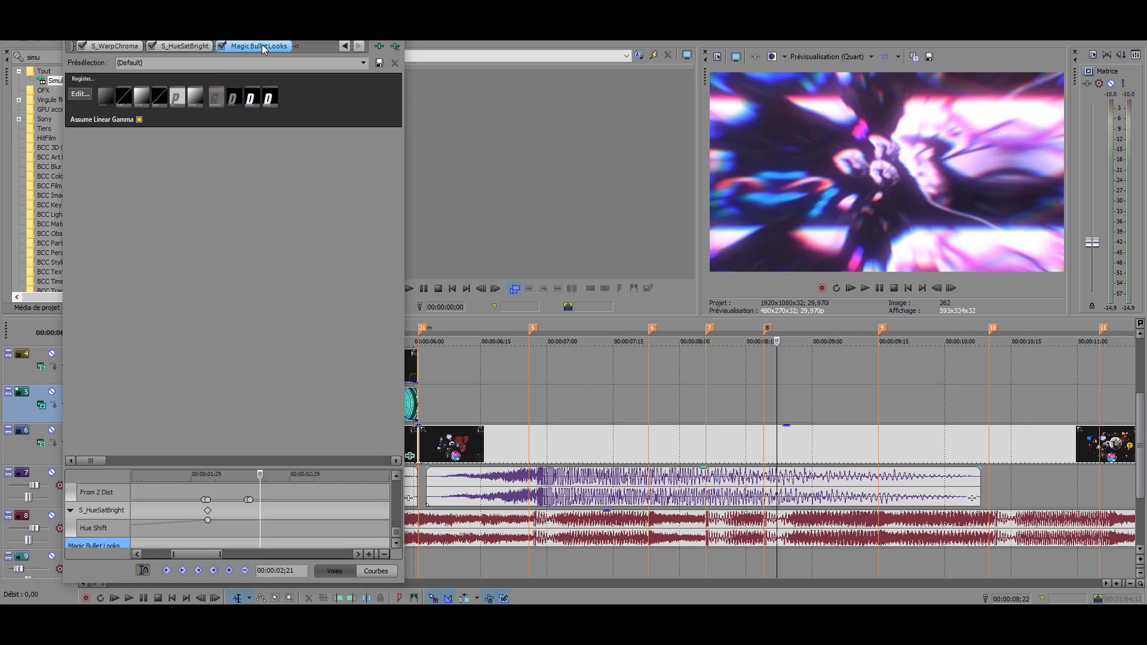
Step: Preview the glitch section from marker 5 at 06;26 with the magenta look
left_click(512, 383)
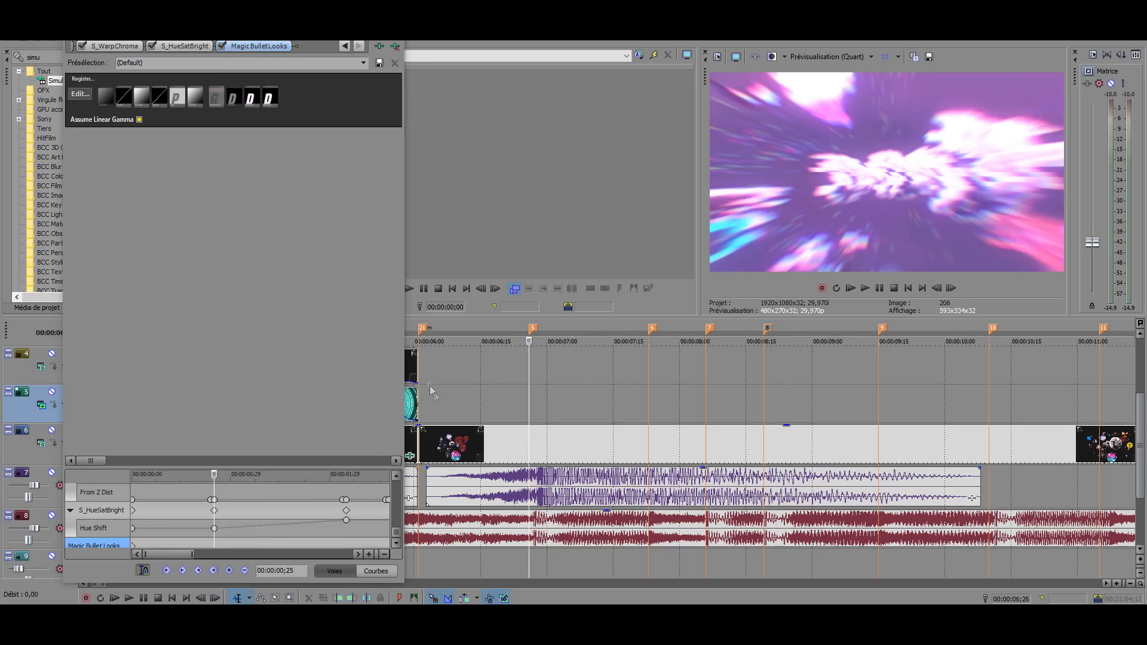
left_click(427, 377)
scroll(657, 358, "down", 2)
left_click(865, 287)
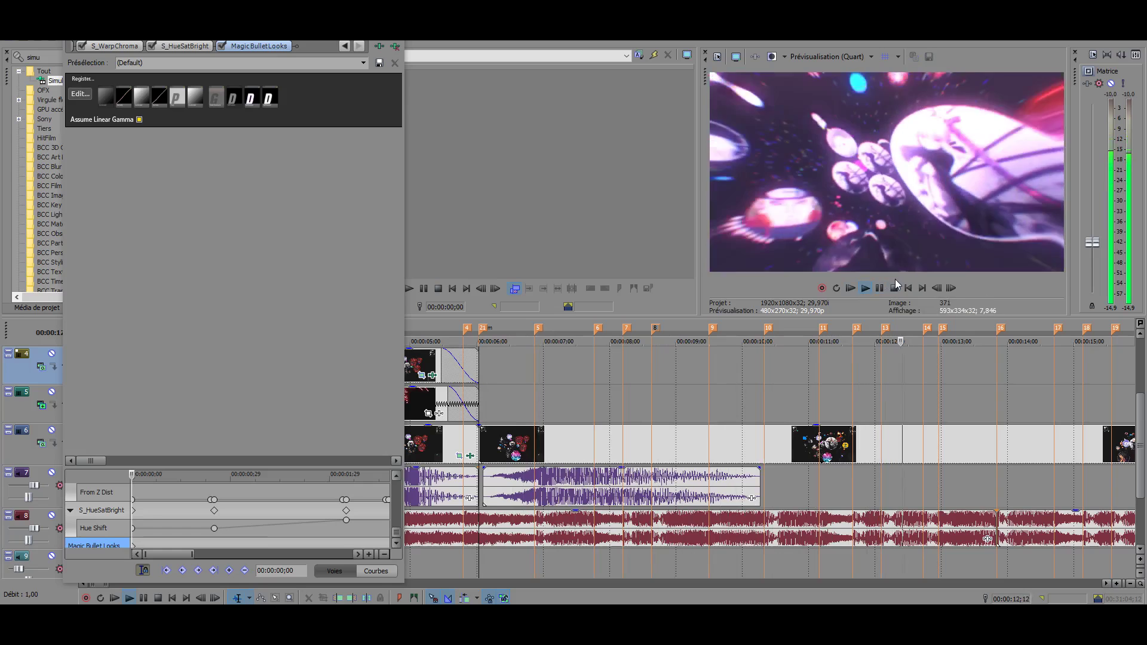
left_click(882, 289)
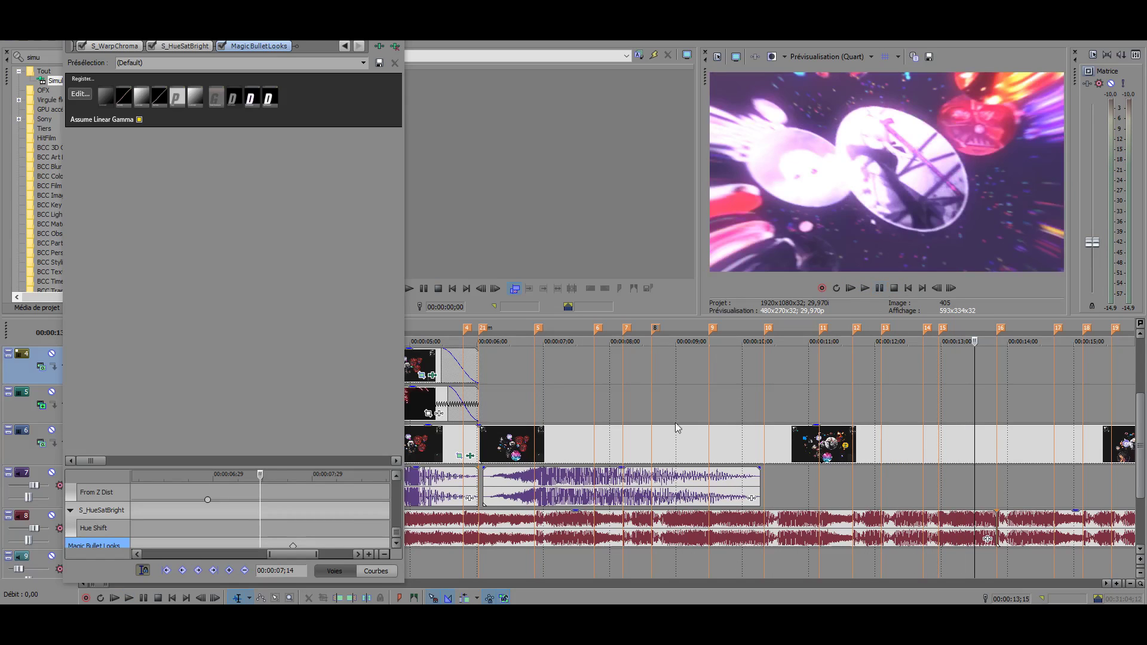
scroll(615, 429, "down", 2)
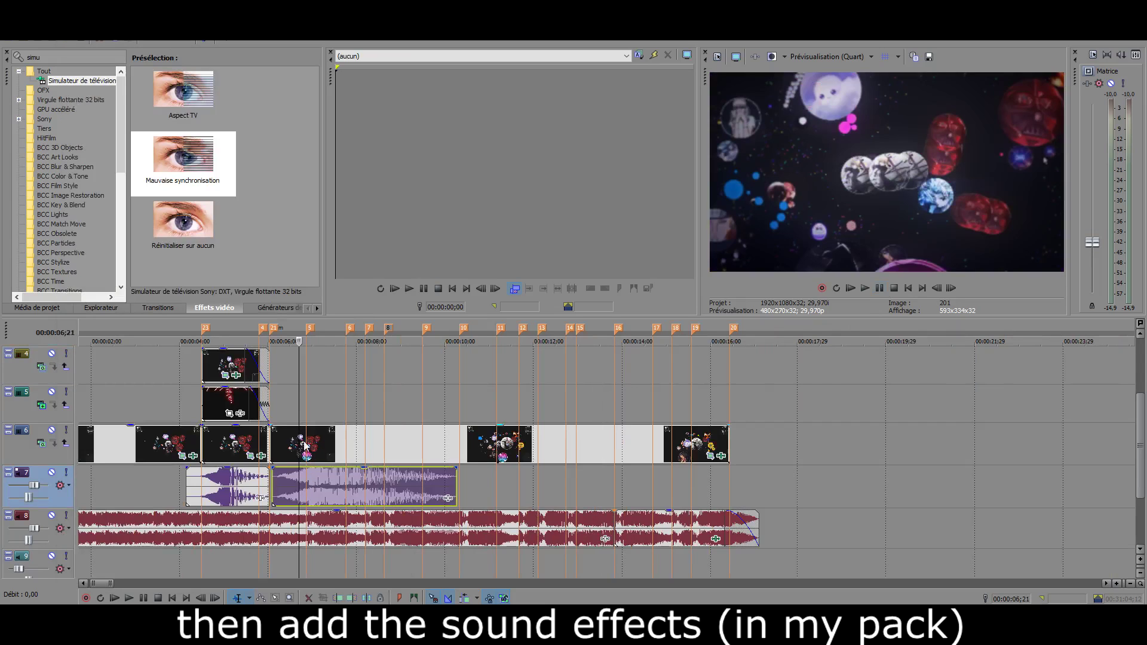
Step: Scrub the edit position from 6;26 to 7;17 on the audio clip
mouse_move(300, 398)
left_mouse_down()
mouse_move(298, 409)
mouse_move(313, 411)
left_mouse_up()
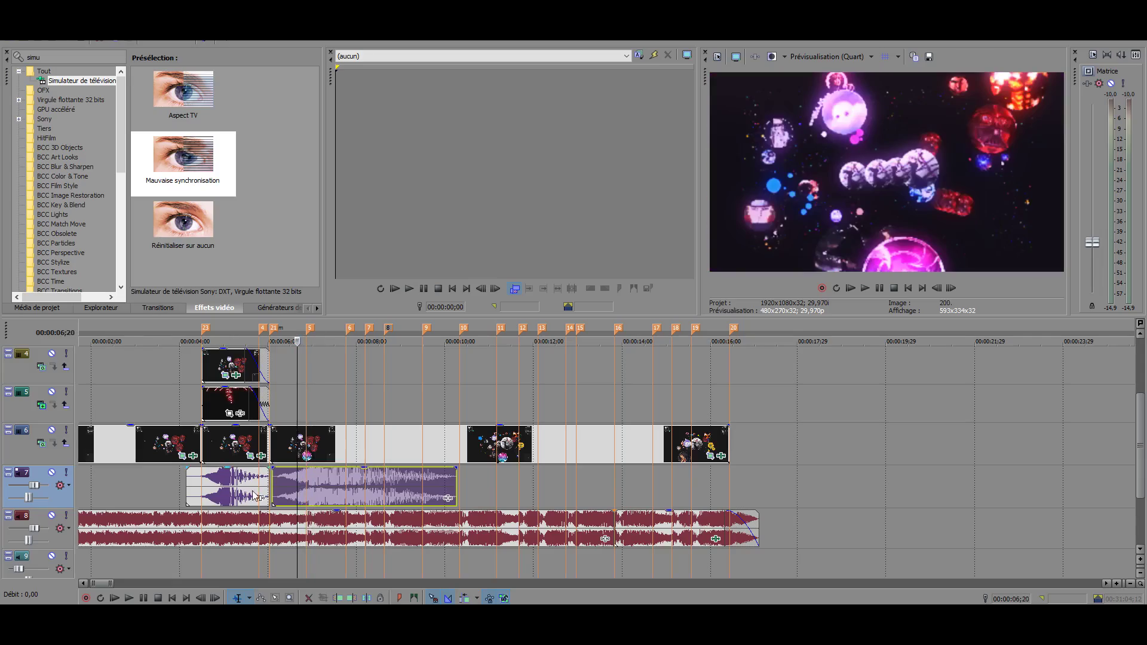
left_click(338, 491)
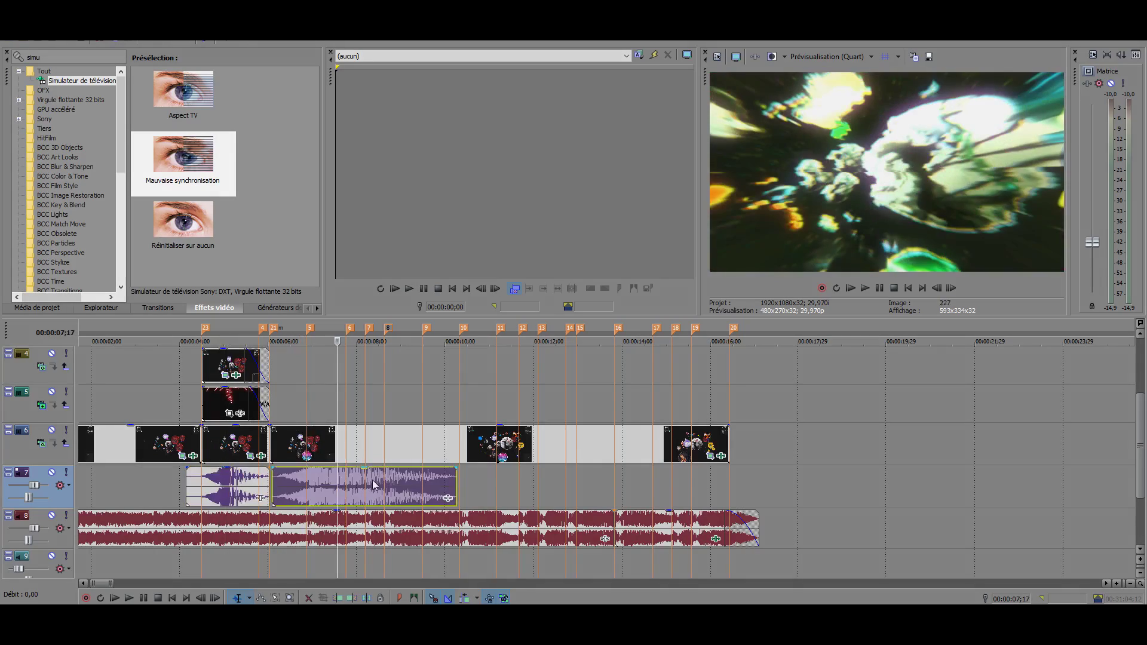